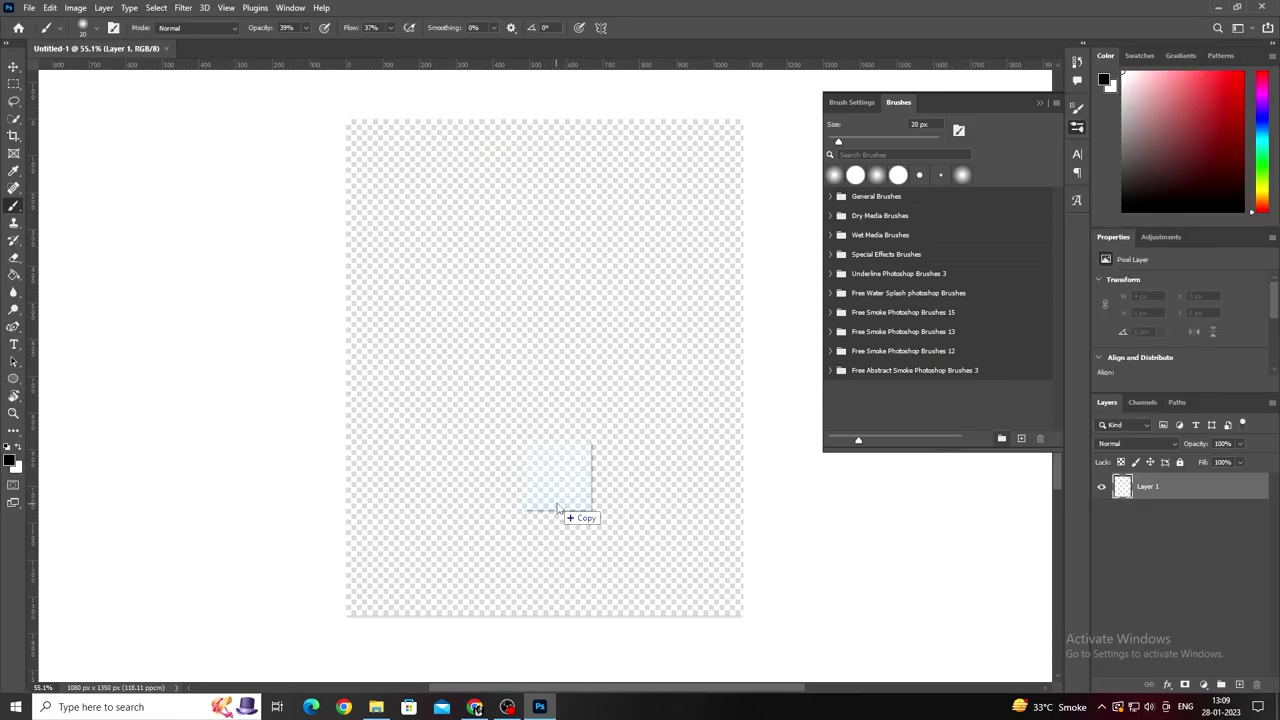
# Step: Place the Mentahan Cover forest photo and scale it to fill the 1080×1350 canvas
pyautogui.moveTo(1027, 102); pyautogui.dragTo(1042, 108)
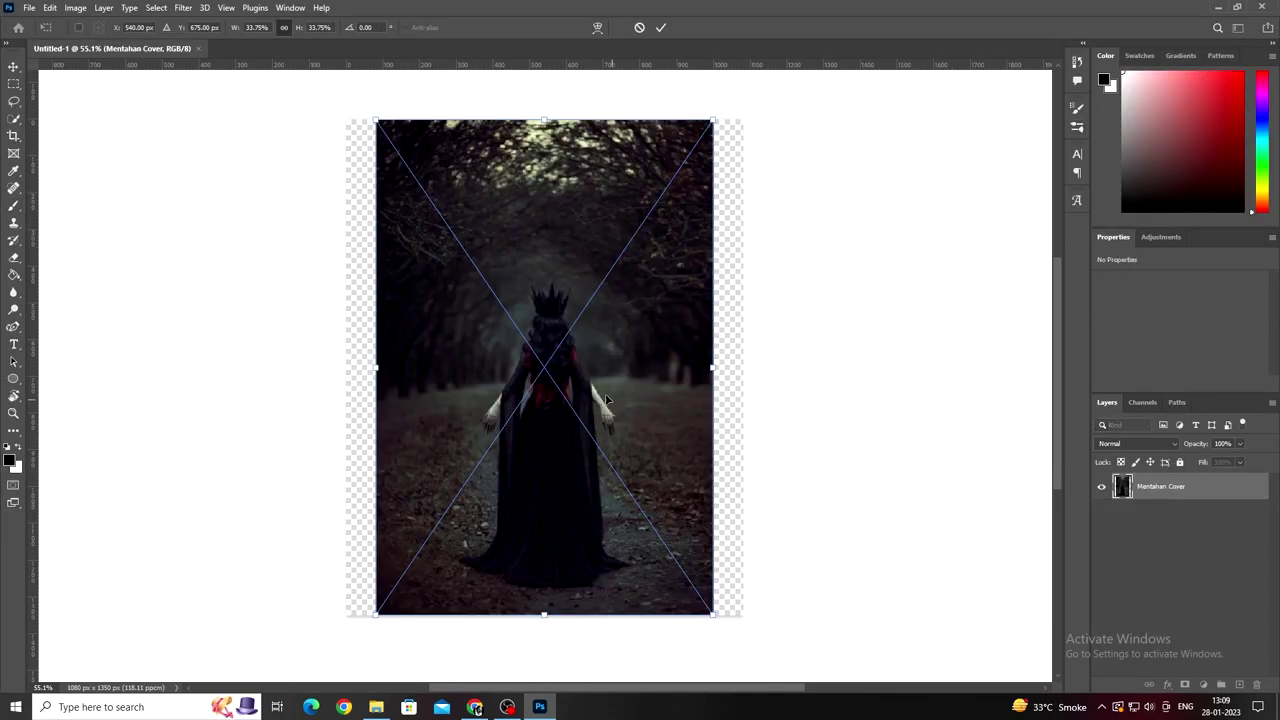
pyautogui.moveTo(362, 366); pyautogui.dragTo(346, 366)
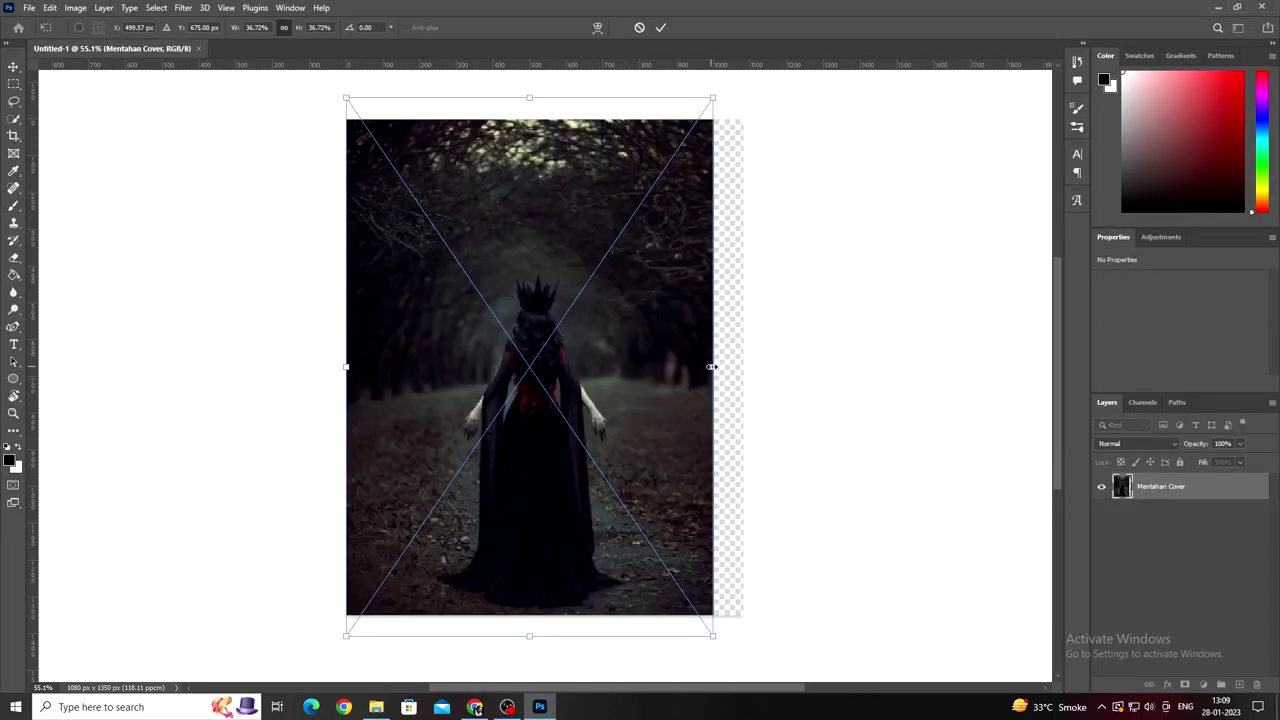
pyautogui.moveTo(712, 367); pyautogui.dragTo(743, 366)
pyautogui.moveTo(680, 458); pyautogui.dragTo(669, 426)
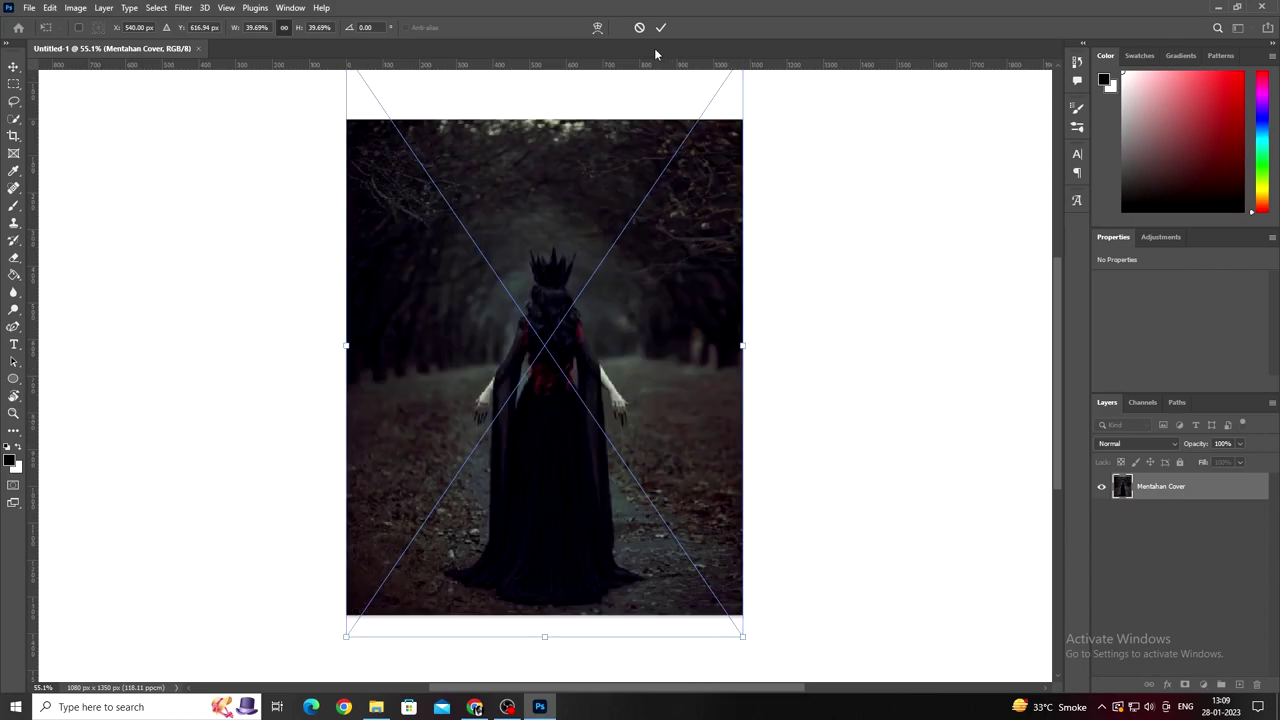
pyautogui.press('Return')
# Step: Duplicate the forest photo layer, hide the original, and rasterize the copy
pyautogui.press('b')
pyautogui.click(672, 413)
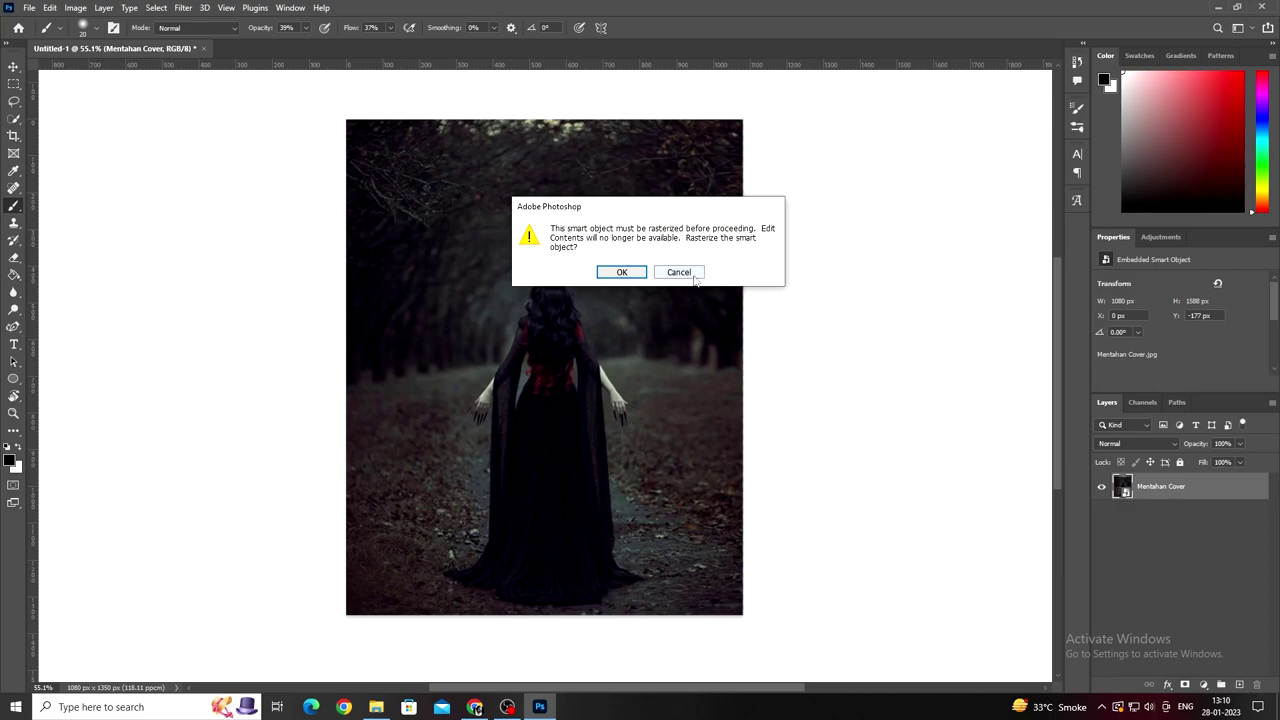
pyautogui.click(680, 271)
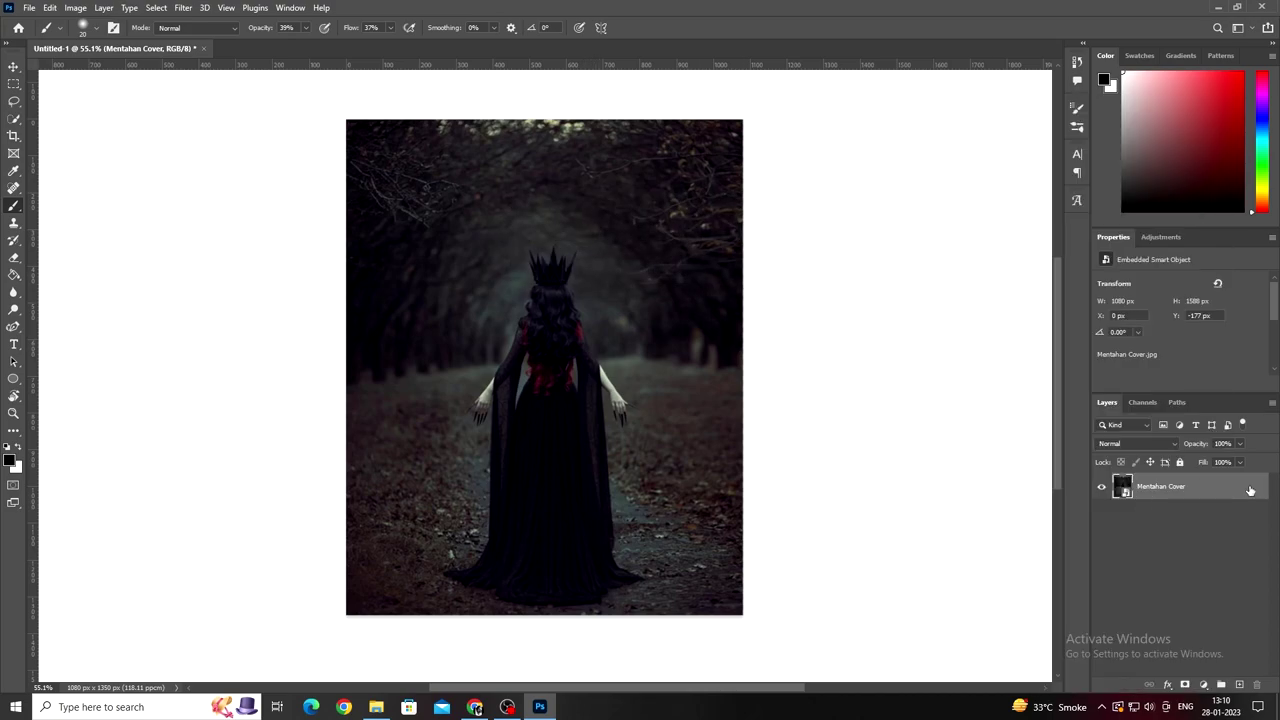
pyautogui.hotkey('ctrl', 'j')
pyautogui.click(1101, 513)
pyautogui.rightClick(1180, 486)
pyautogui.click(1028, 435)
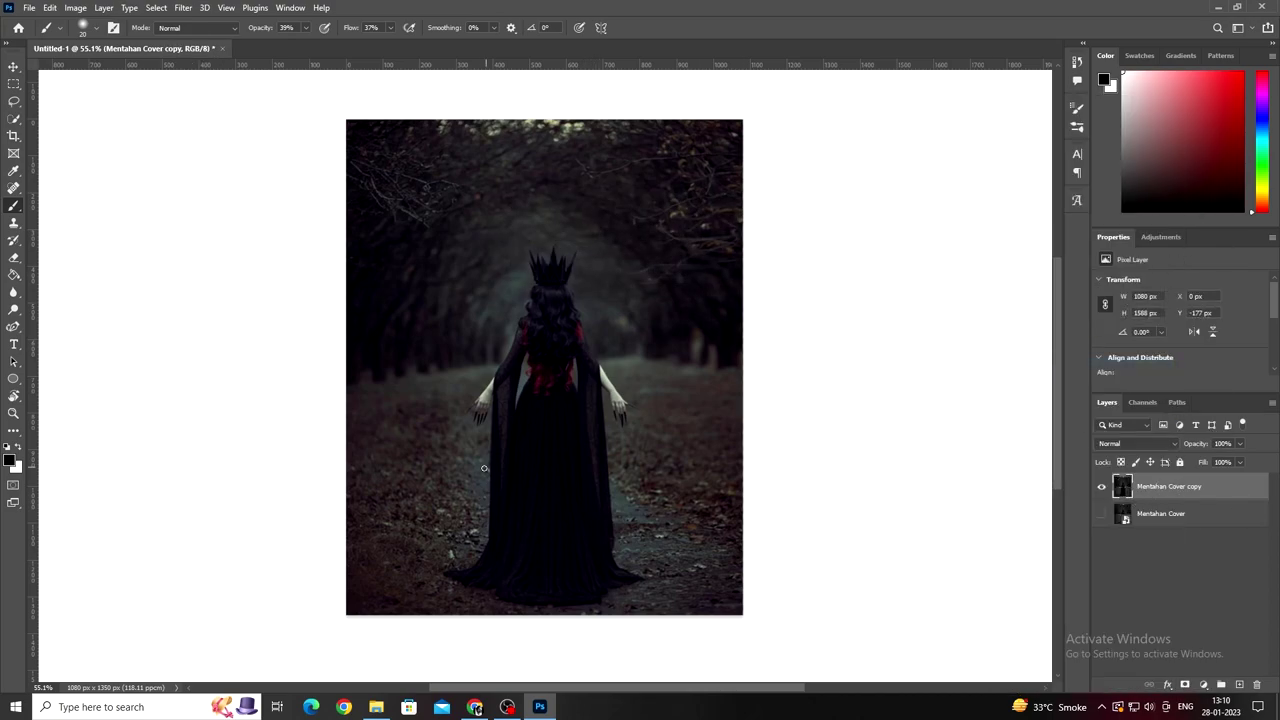
# Step: Select the crowned woman with Object Selection, refining it with Quick Selection
pyautogui.rightClick(13, 121)
pyautogui.click(60, 120)
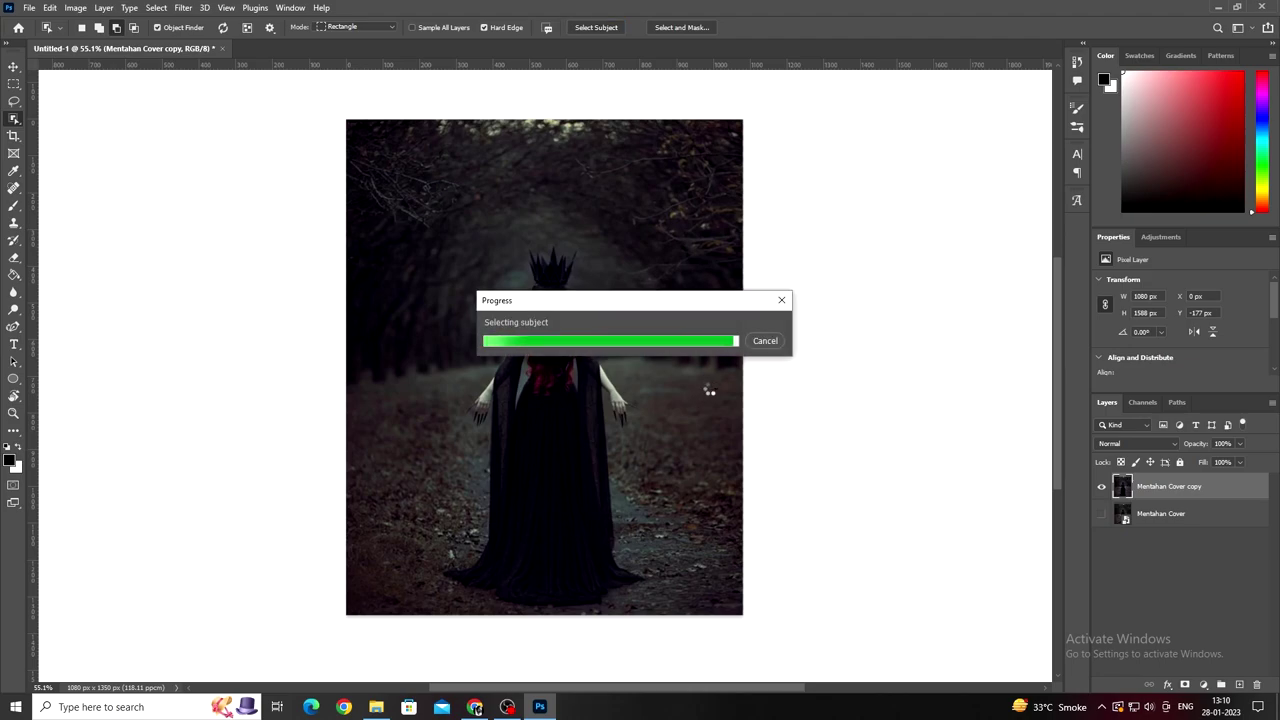
pyautogui.scroll(3, 633, 410)
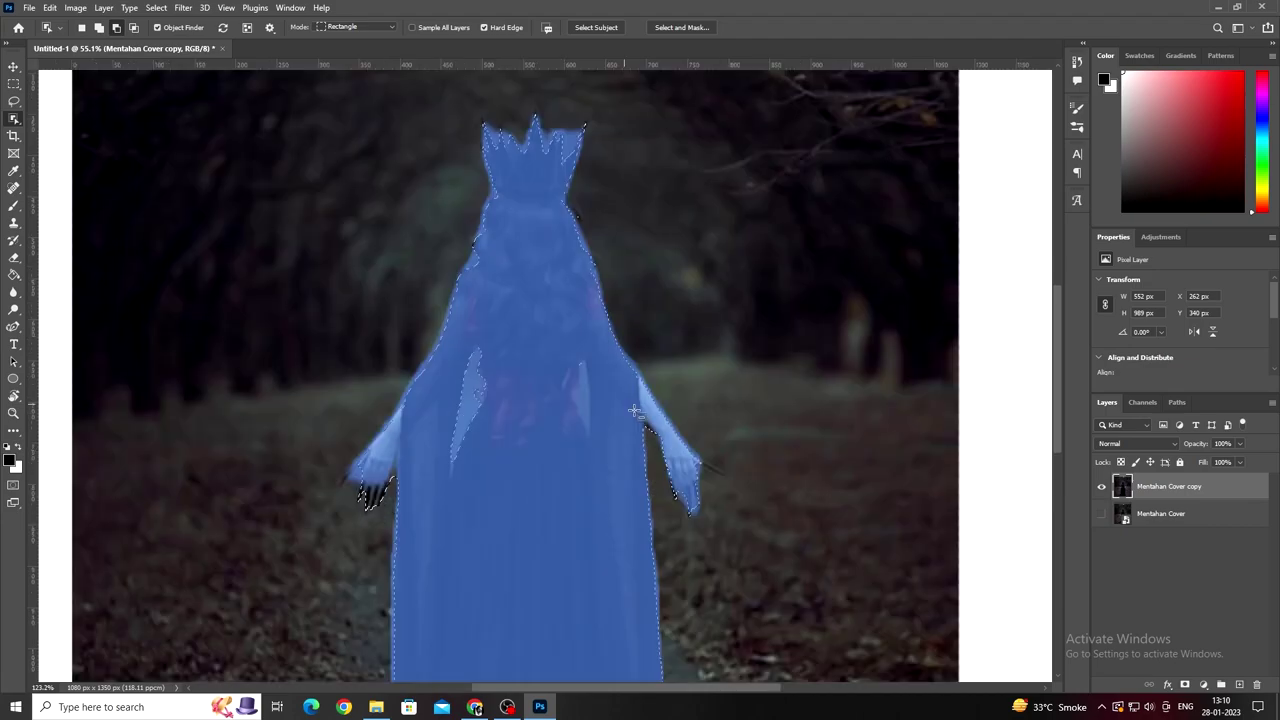
pyautogui.rightClick(14, 118)
pyautogui.click(80, 128)
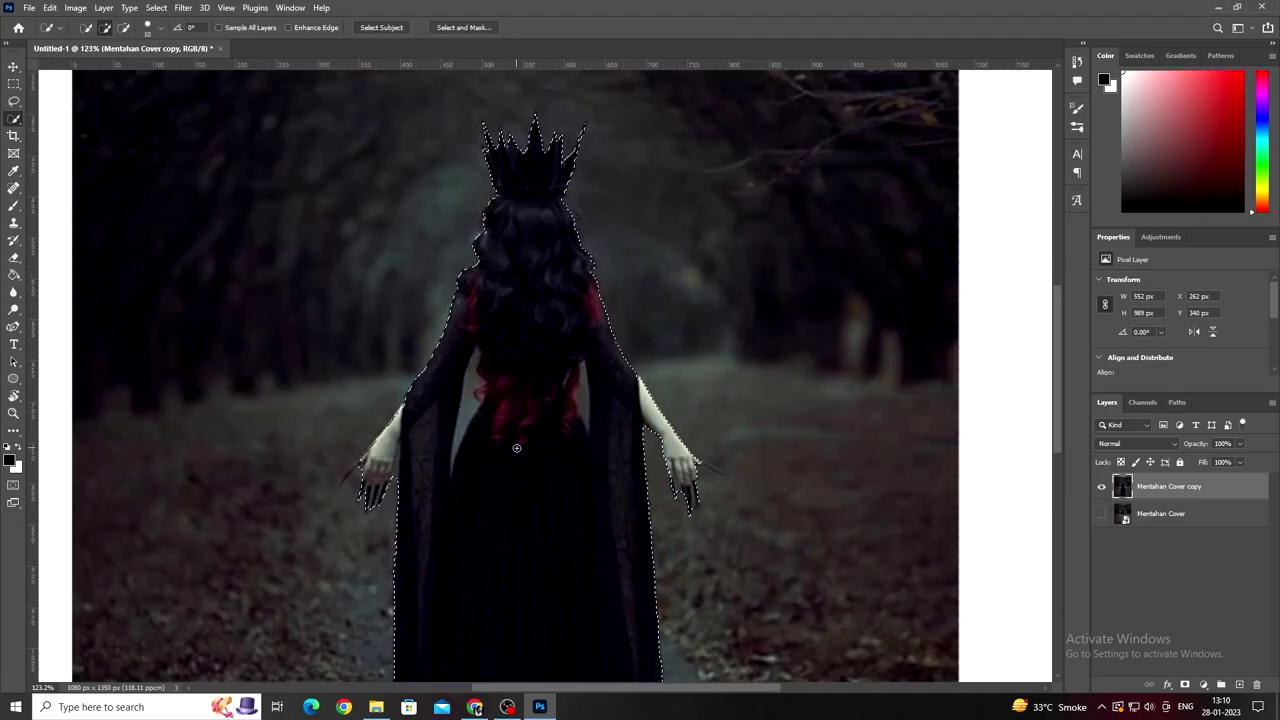
pyautogui.scroll(-3, 439, 431)
pyautogui.scroll(1, 439, 431)
pyautogui.hotkey('ctrl', 'j')
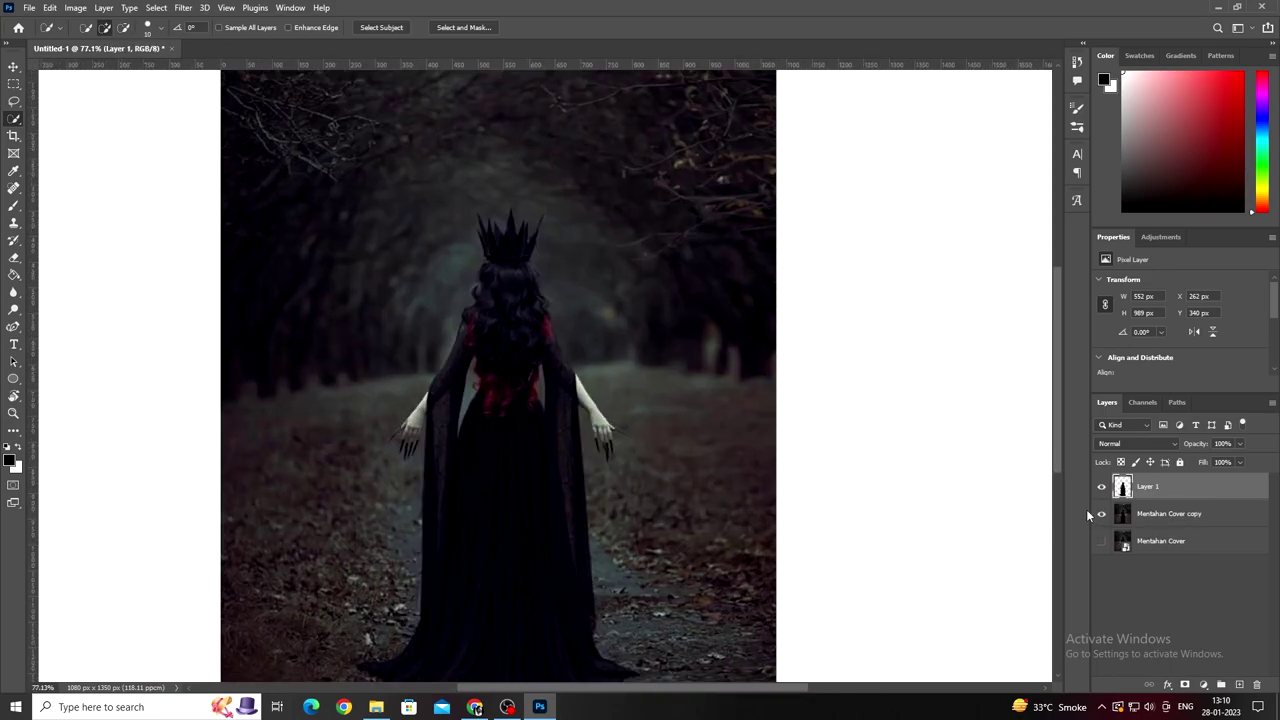
pyautogui.click(1101, 513)
pyautogui.click(1101, 513)
pyautogui.click(1101, 513)
pyautogui.click(1101, 513)
pyautogui.hotkey('ctrl', 'z')
# Step: Extend the selection to include the woman's right hand
pyautogui.scroll(3, 630, 425)
pyautogui.moveTo(640, 423); pyautogui.dragTo(557, 475)
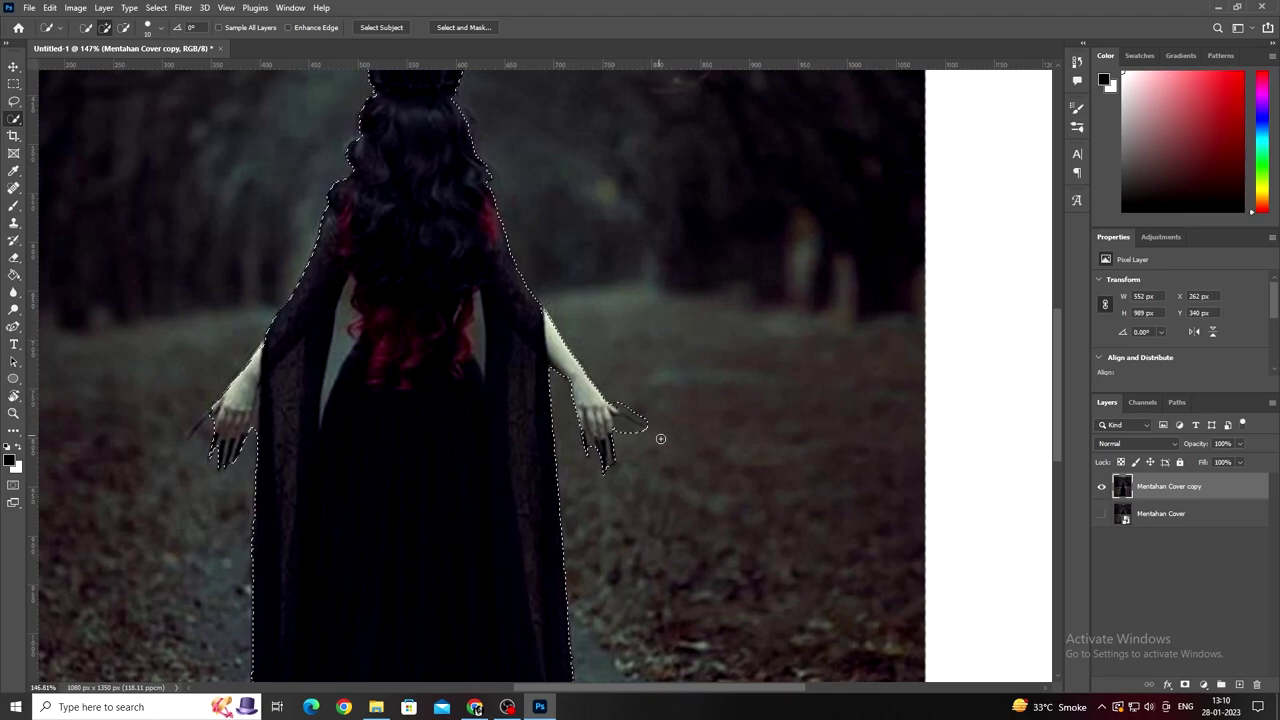
pyautogui.scroll(-2, 557, 475)
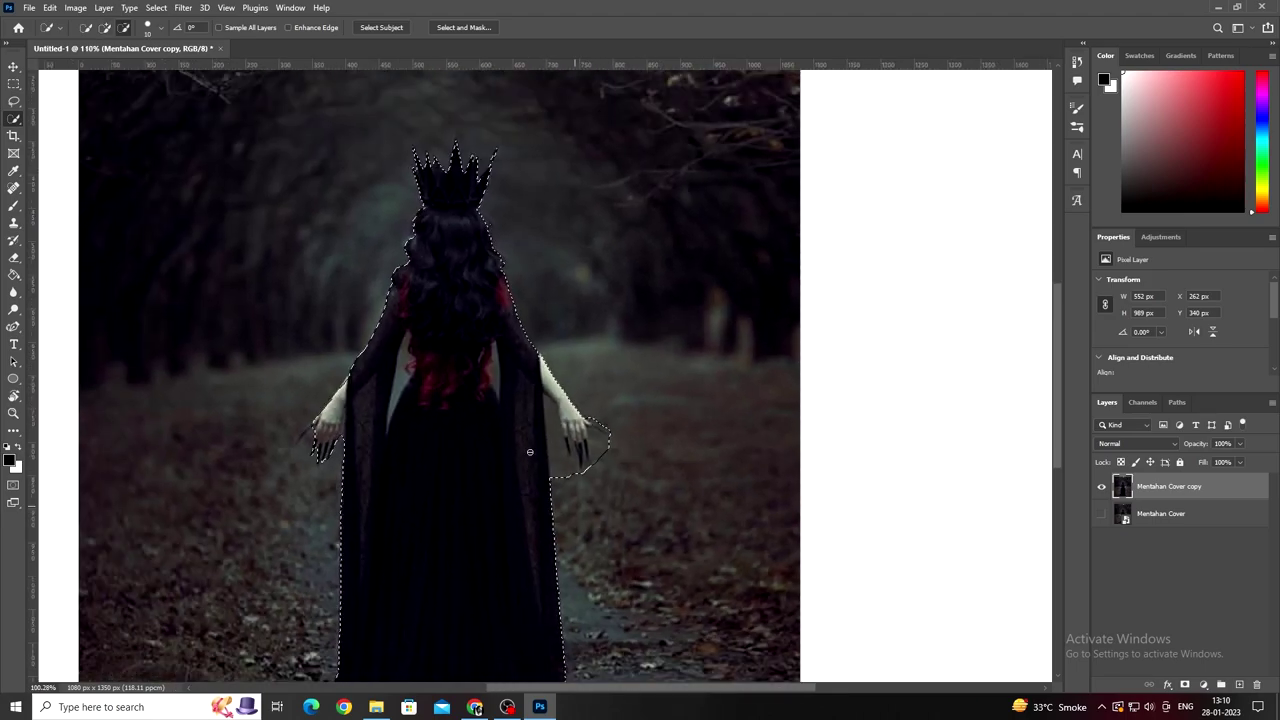
pyautogui.scroll(3, 383, 360)
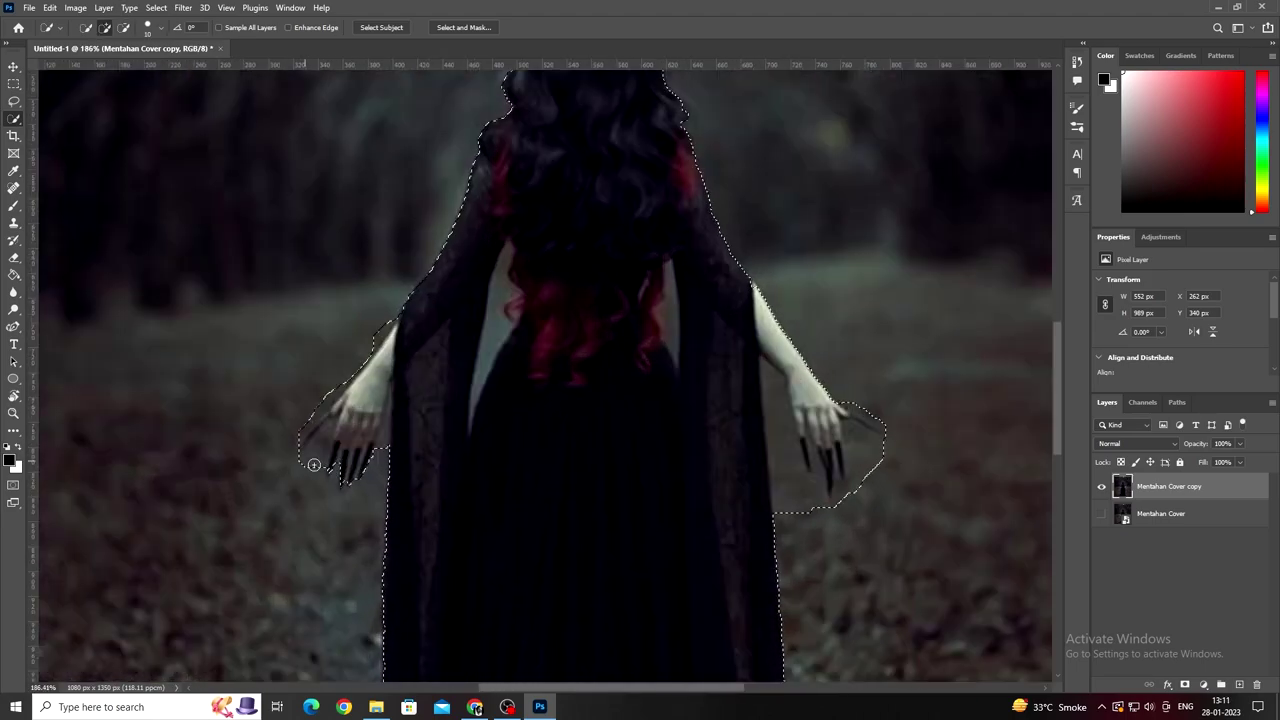
pyautogui.scroll(-3, 347, 480)
pyautogui.scroll(1, 575, 233)
pyautogui.scroll(1, 575, 233)
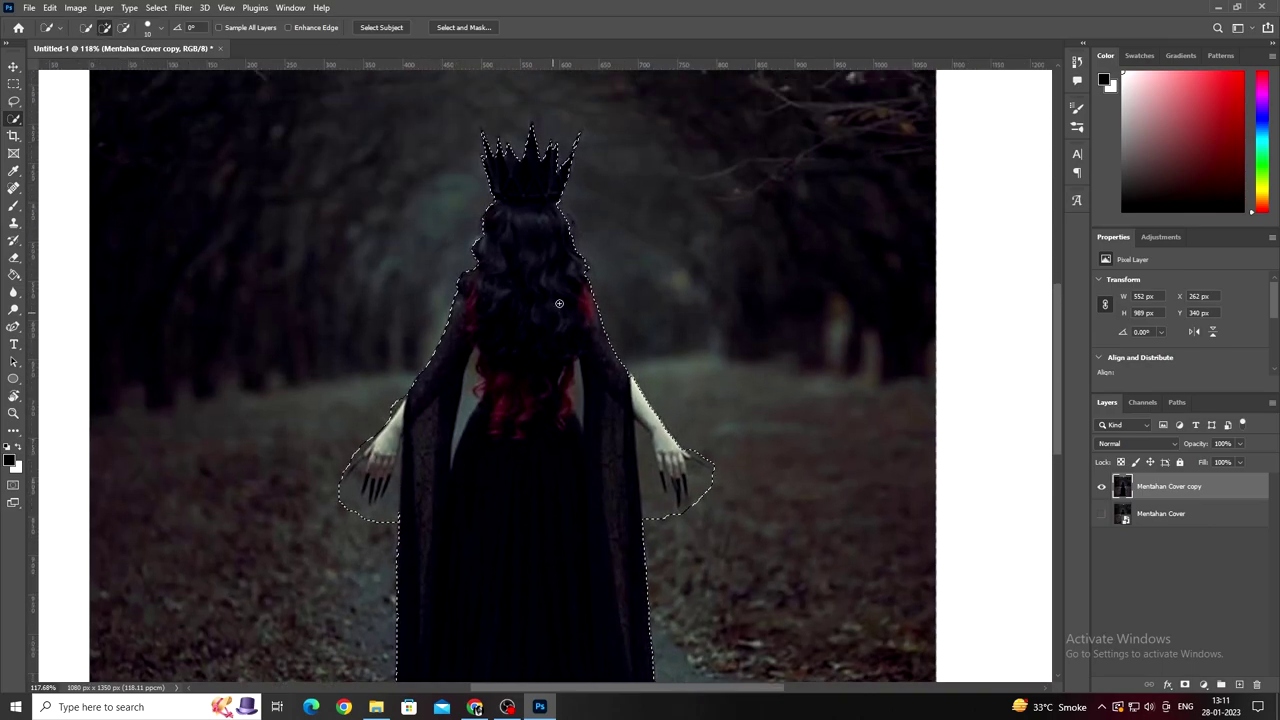
pyautogui.scroll(1, 575, 233)
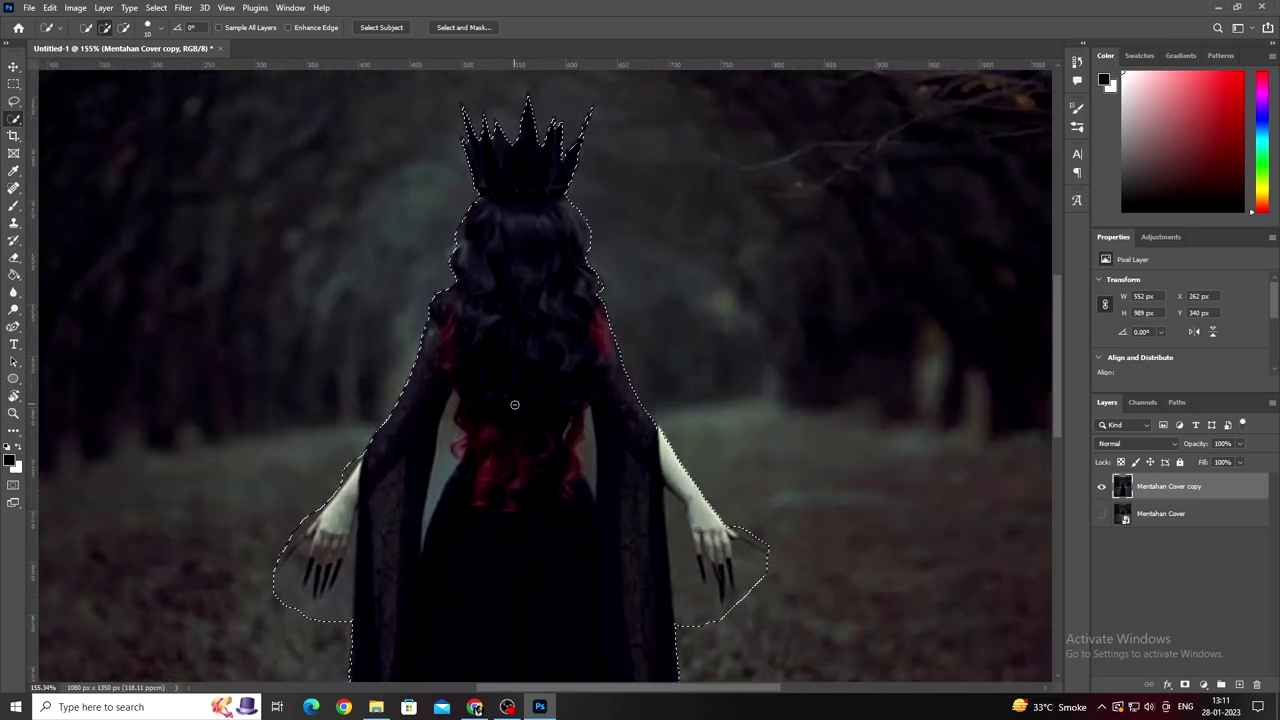
pyautogui.scroll(-3, 510, 230)
# Step: Add a layer mask to Mentahan Cover copy from the woman selection, then hide it
pyautogui.hotkey('ctrl', 'j')
pyautogui.click(1101, 514)
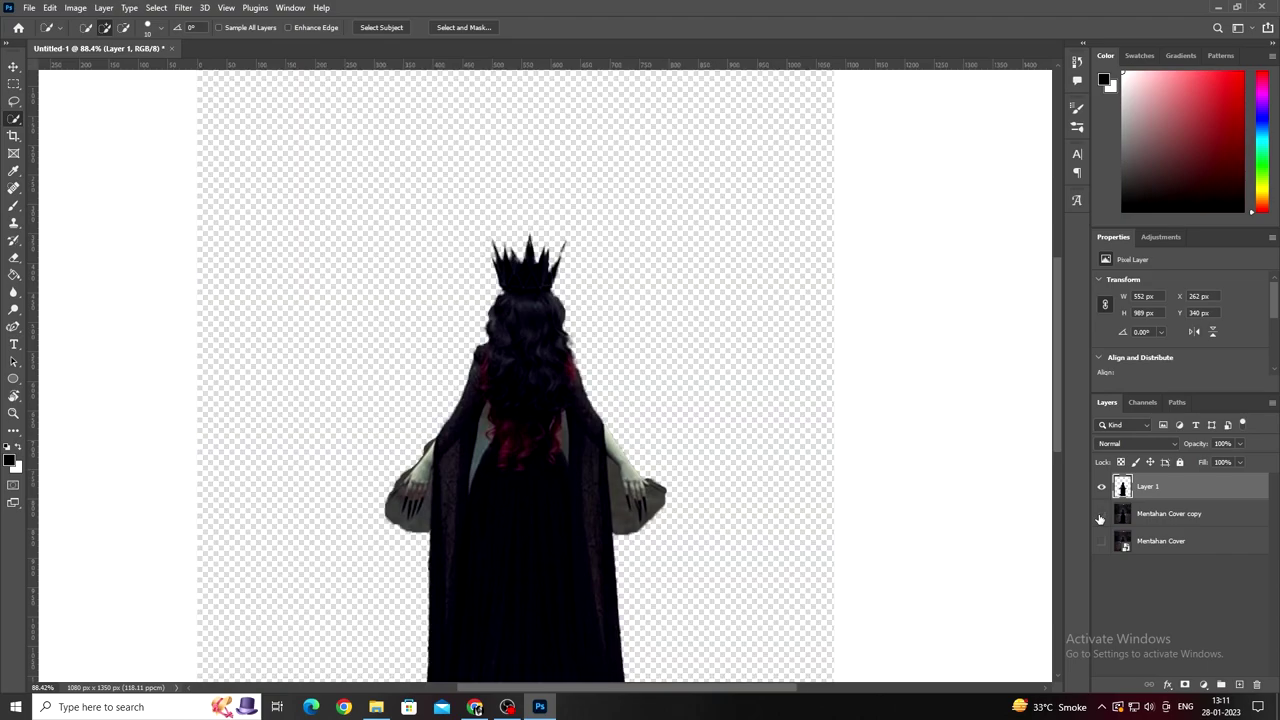
pyautogui.click(1101, 514)
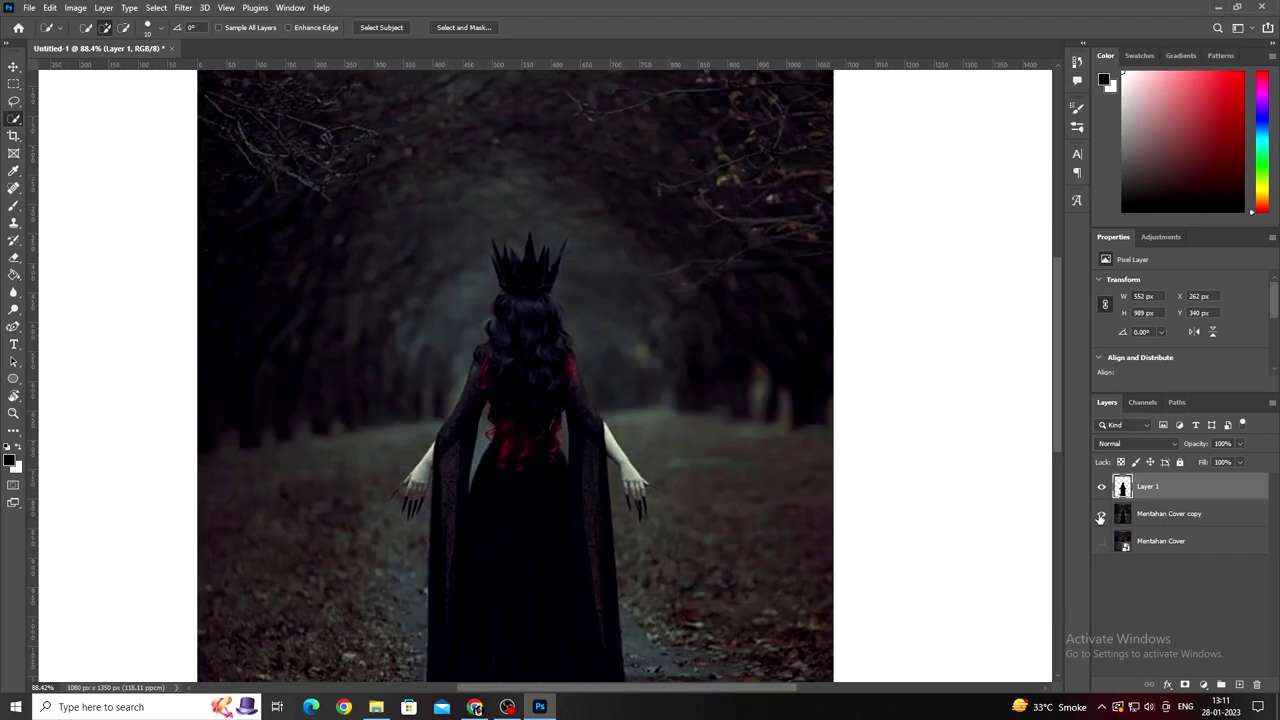
pyautogui.hotkey('ctrl', 'z')
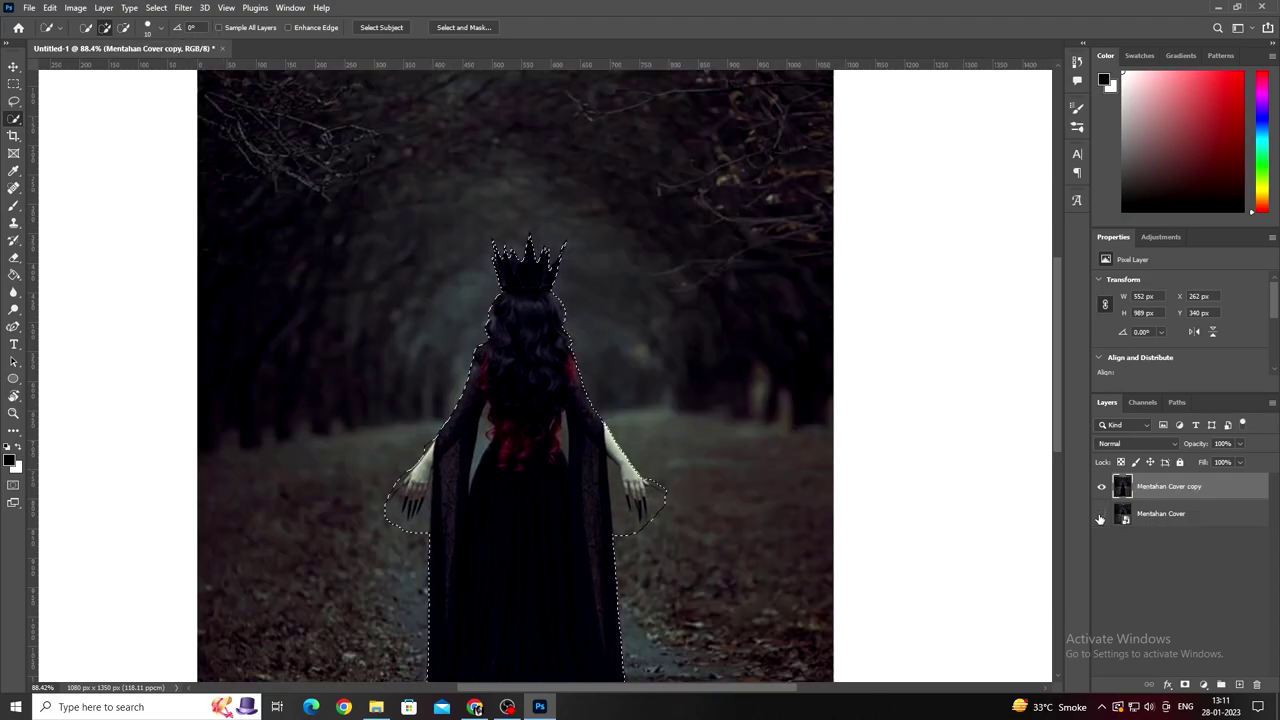
pyautogui.click(1184, 686)
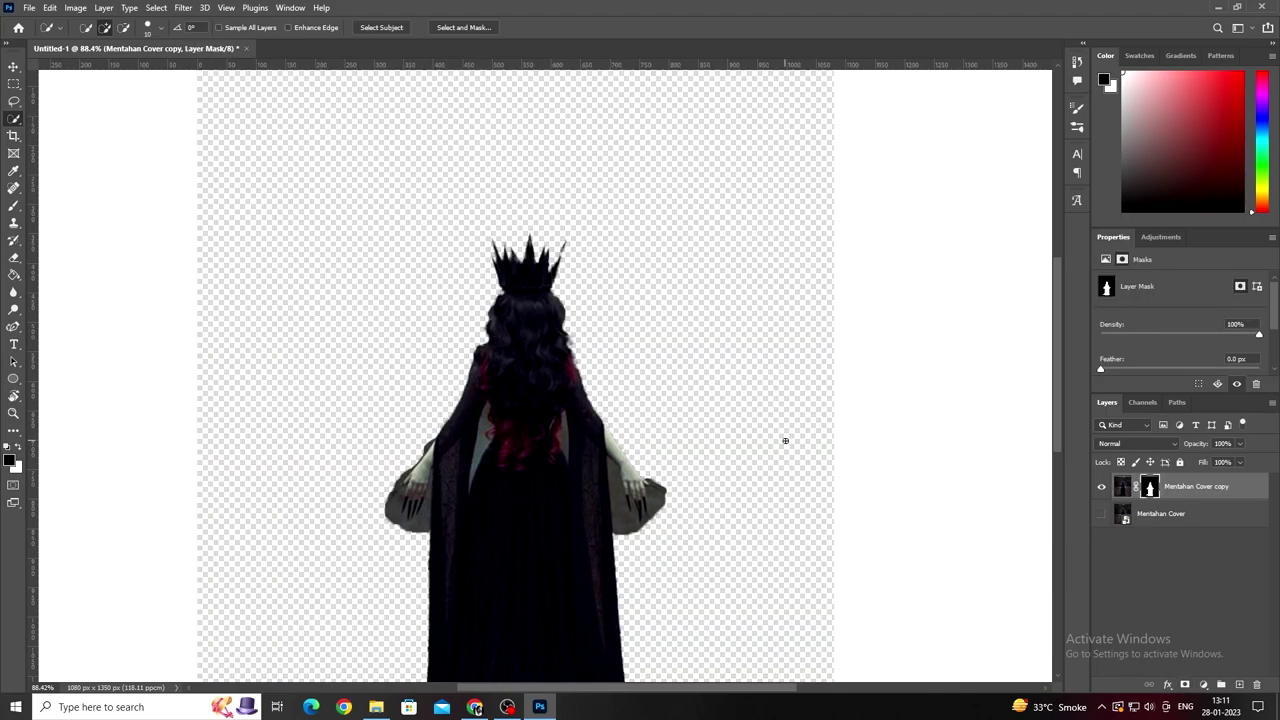
pyautogui.click(1160, 514)
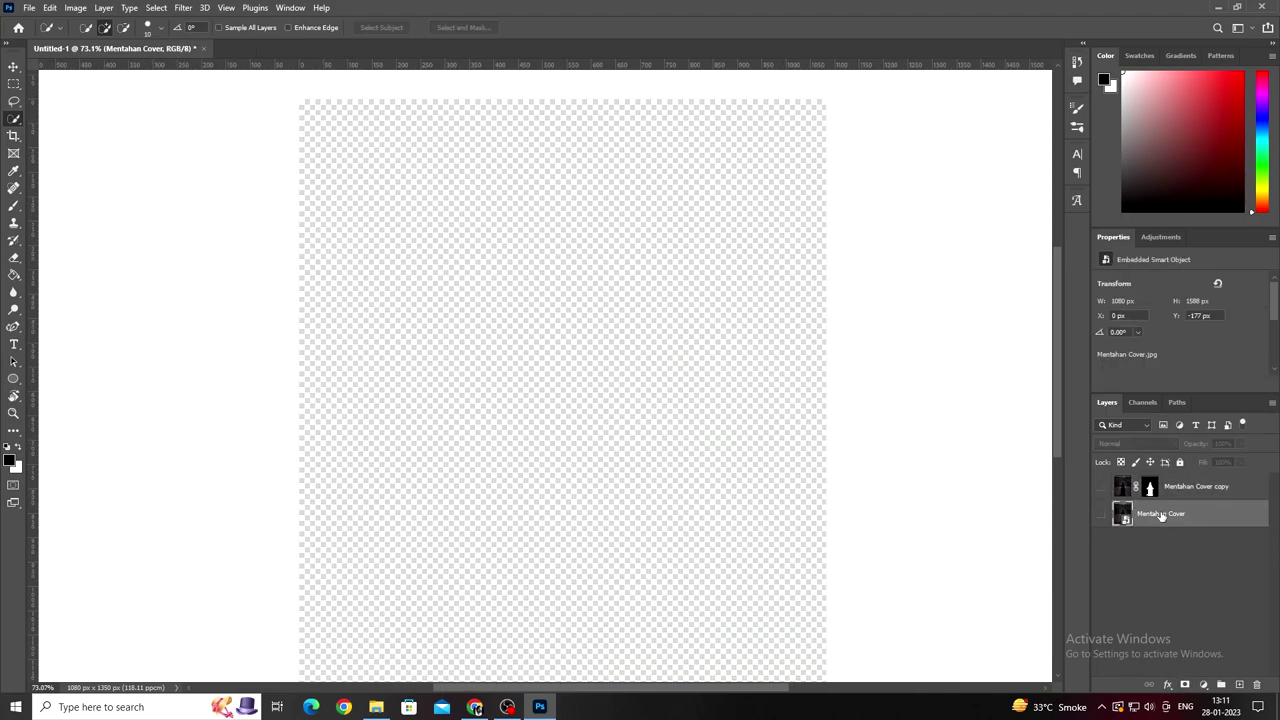
# Step: Duplicate the original forest photo layer and rasterize the new copy
pyautogui.hotkey('ctrl', 'j')
pyautogui.click(1101, 514)
pyautogui.rightClick(1137, 514)
pyautogui.click(1031, 371)
pyautogui.hotkey('ctrl', '0')
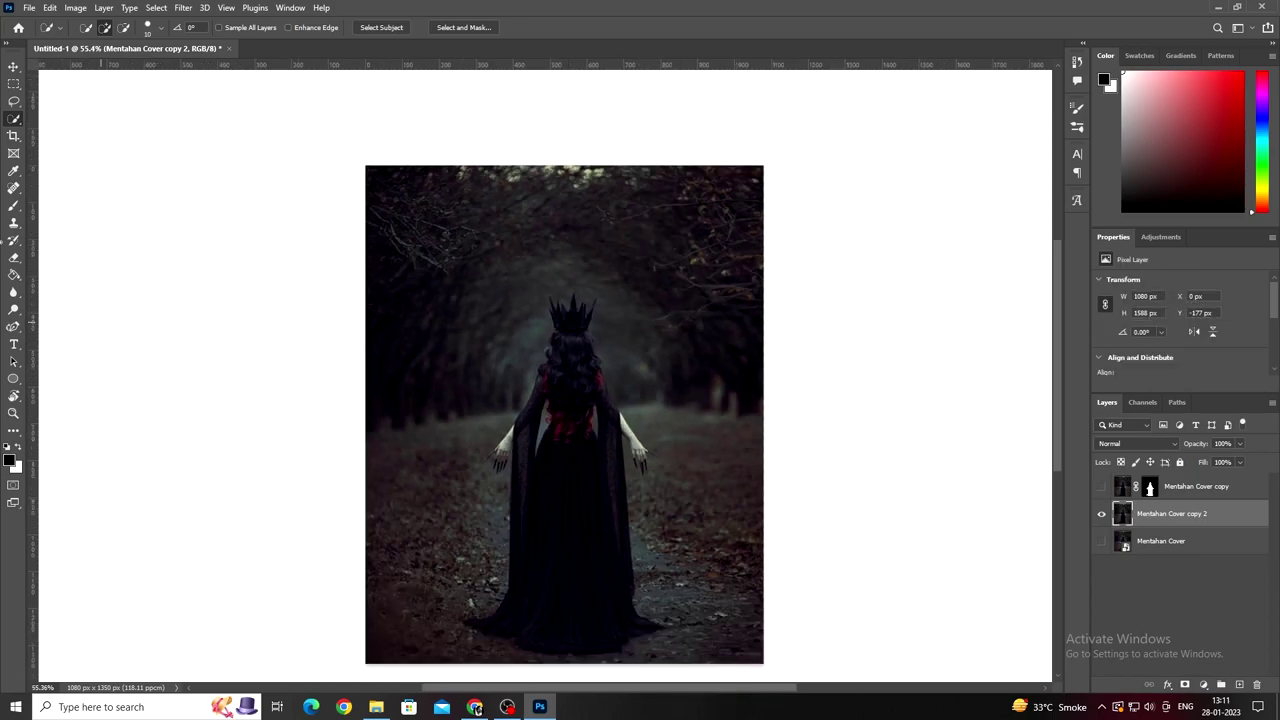
# Step: Lasso around the woman and Content-Aware Fill her out of the forest
pyautogui.click(13, 103)
pyautogui.moveTo(461, 318); pyautogui.dragTo(470, 600)
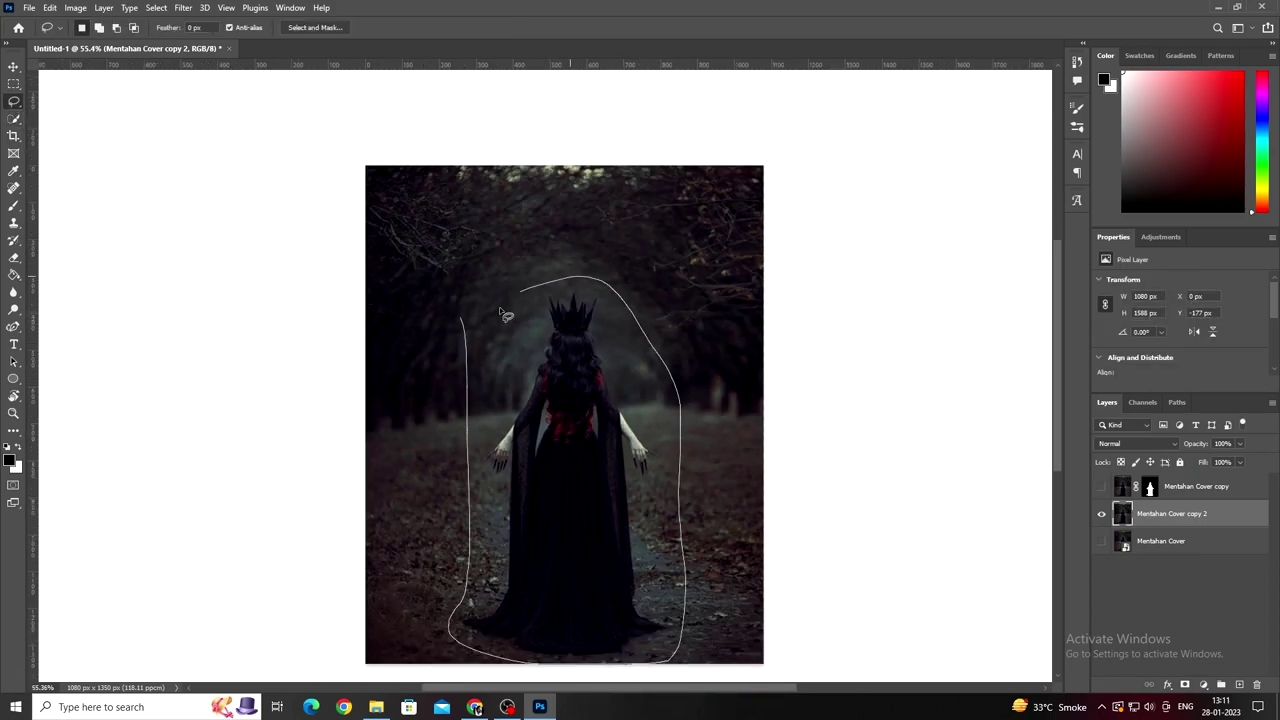
pyautogui.moveTo(500, 312); pyautogui.dragTo(495, 312)
pyautogui.rightClick(586, 358)
pyautogui.click(660, 519)
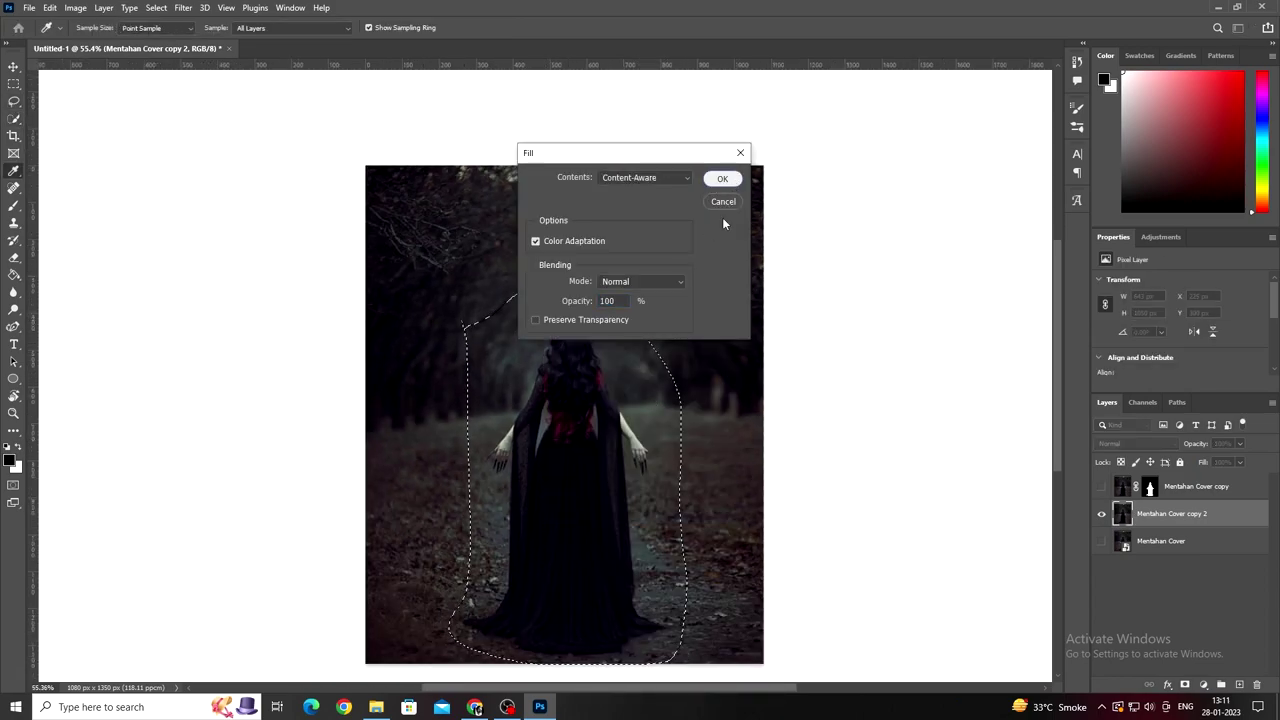
pyautogui.click(723, 203)
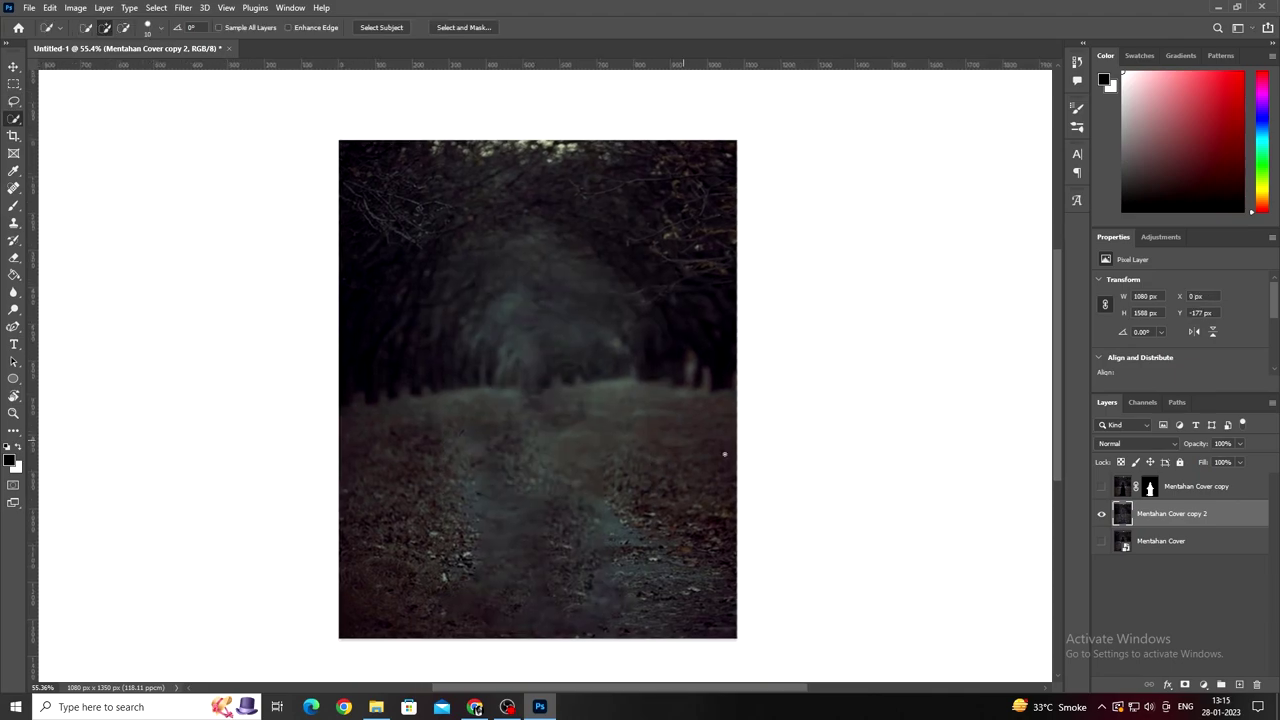
# Step: Shrink the masked woman to 830×1221 px and move her lower on the path
pyautogui.click(1101, 487)
pyautogui.click(1195, 487)
pyautogui.hotkey('ctrl', 't')
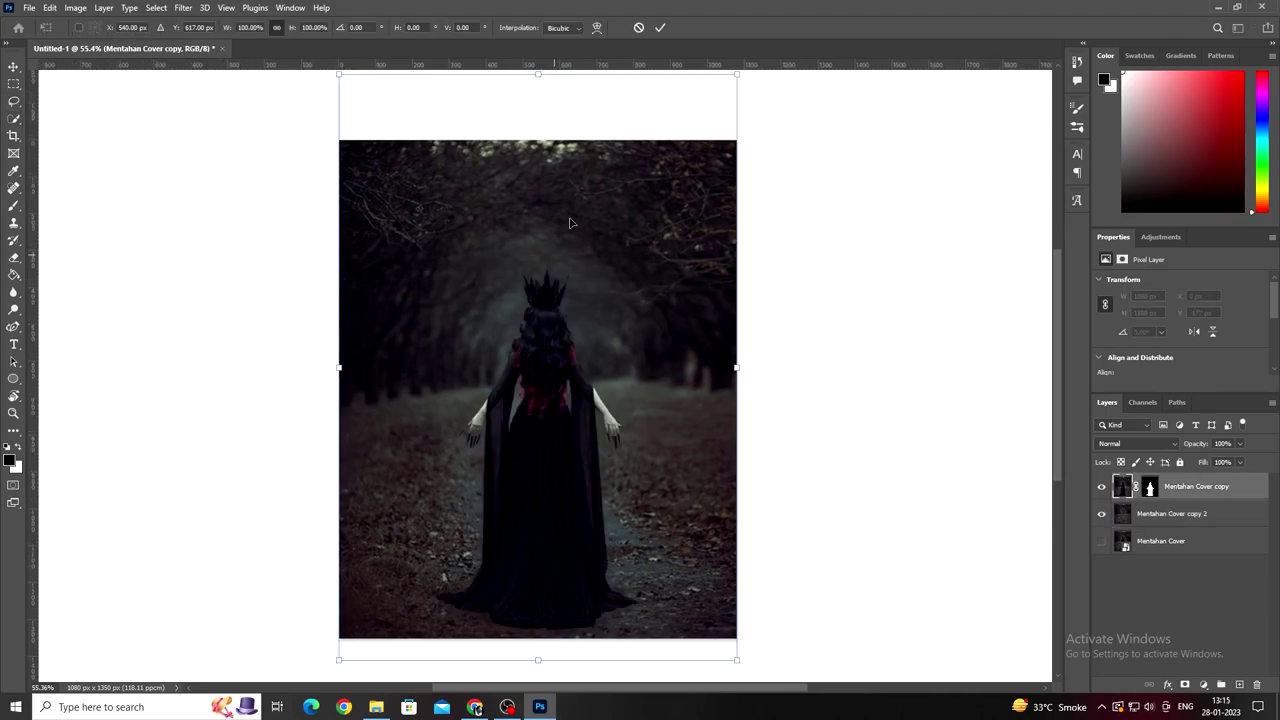
pyautogui.hotkey('ctrl', '0')
pyautogui.moveTo(540, 94); pyautogui.dragTo(540, 198)
pyautogui.moveTo(551, 352); pyautogui.dragTo(551, 382)
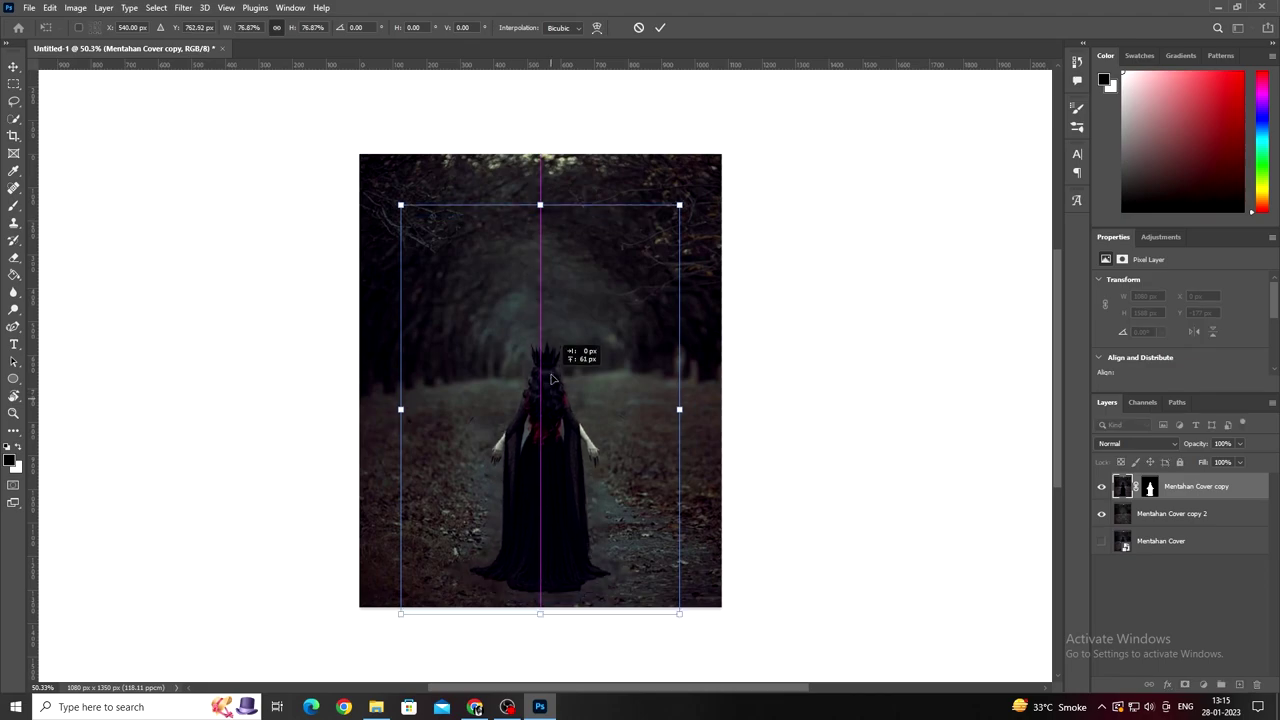
pyautogui.click(660, 27)
pyautogui.press('w')
pyautogui.scroll(2, 566, 400)
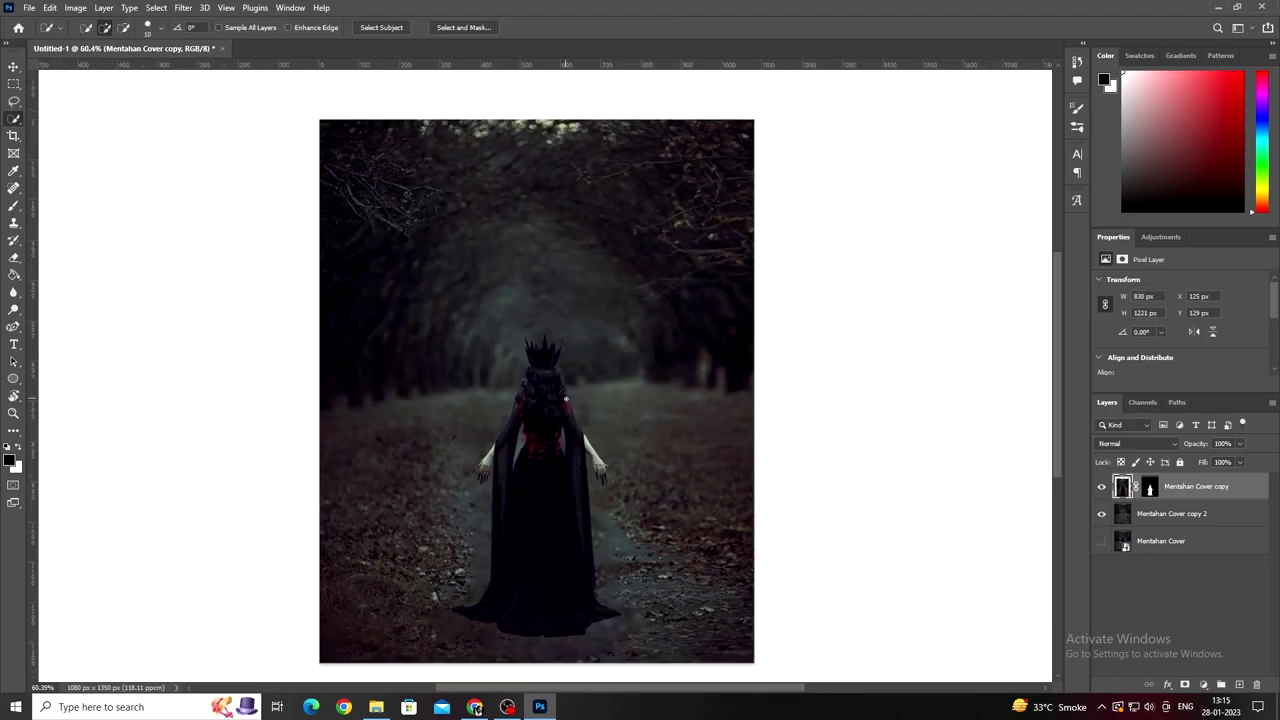
# Step: Darken the forest copy with a Brightness/Contrast adjustment (Brightness −84, Contrast 8)
pyautogui.click(1157, 513)
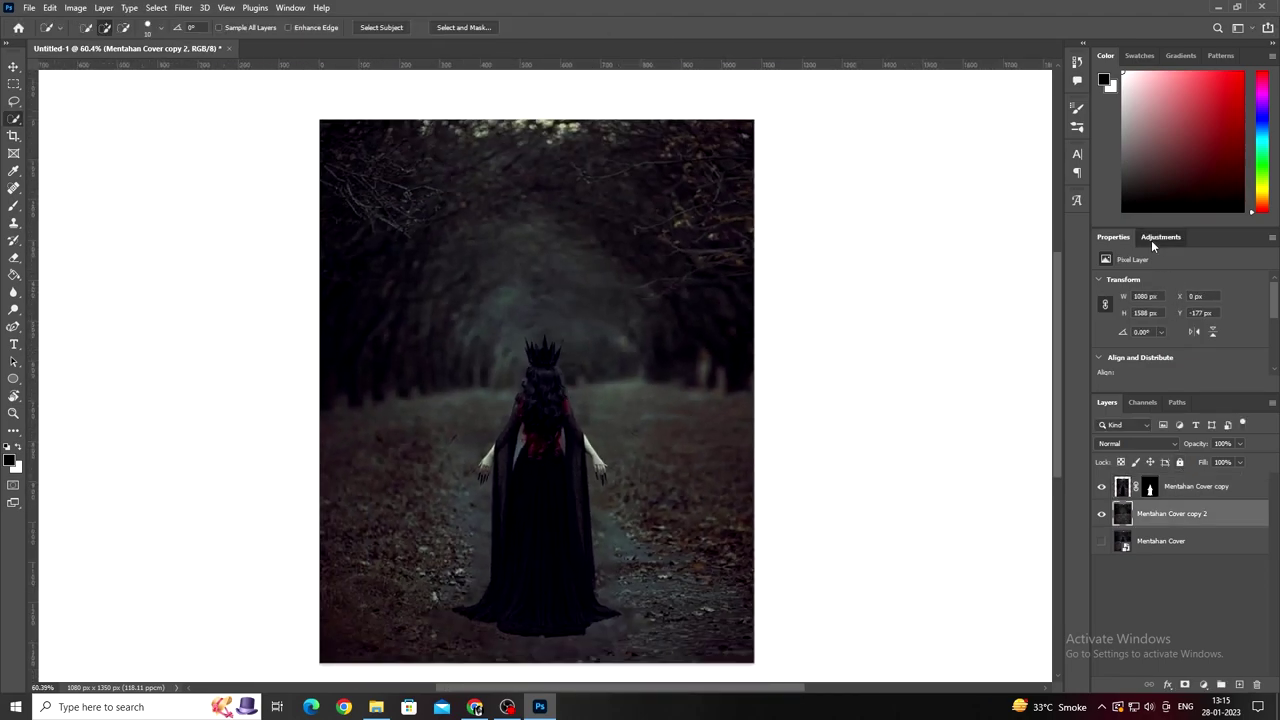
pyautogui.click(1161, 237)
pyautogui.click(1120, 287)
pyautogui.click(1256, 384)
pyautogui.click(578, 263)
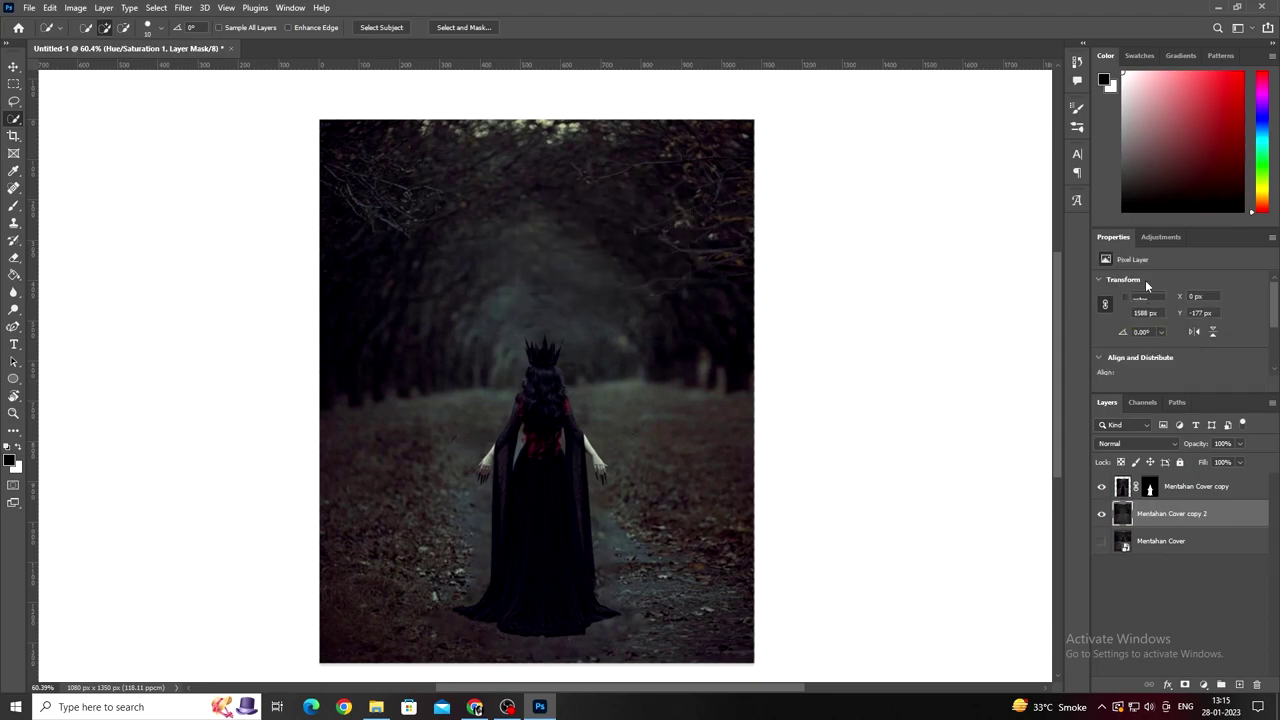
pyautogui.click(1161, 237)
pyautogui.click(1105, 268)
pyautogui.moveTo(1178, 319)
pyautogui.mouseDown()
pyautogui.moveTo(1140, 319)
pyautogui.moveTo(1162, 349)
pyautogui.mouseUp()
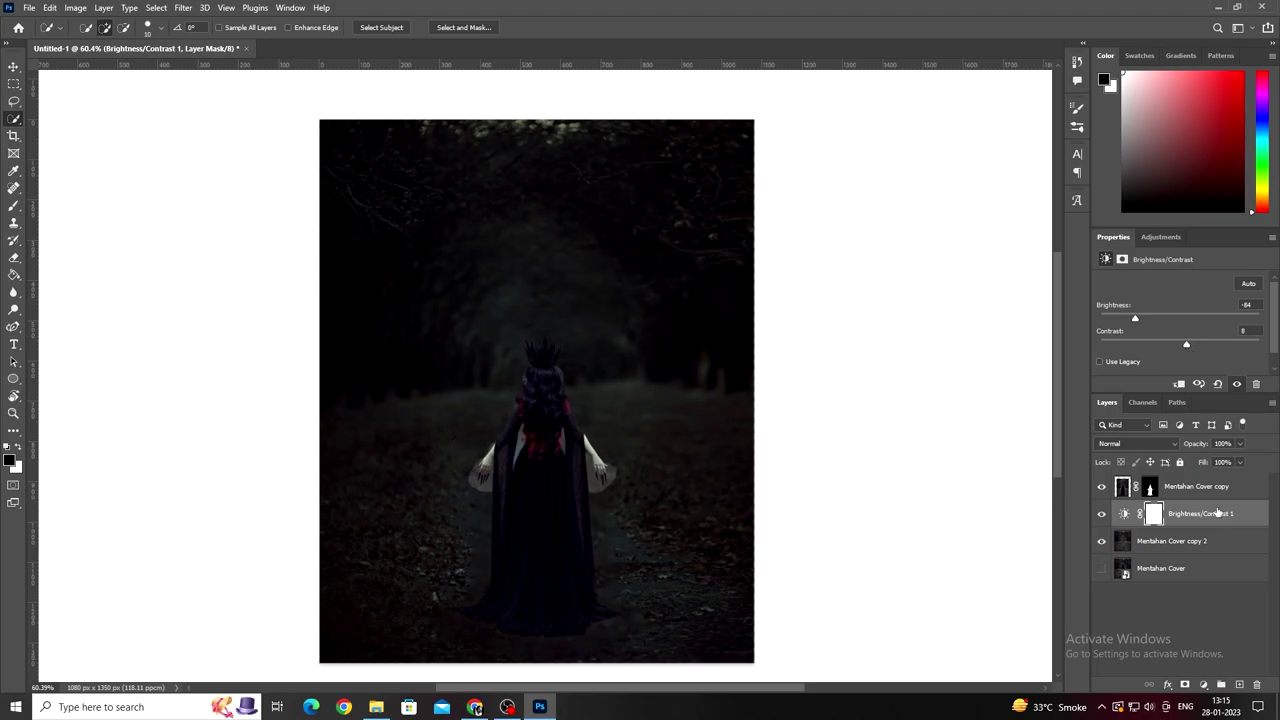
# Step: Add a Hue/Saturation adjustment above it, then delete the Hue/Saturation 1 layer
pyautogui.click(1149, 239)
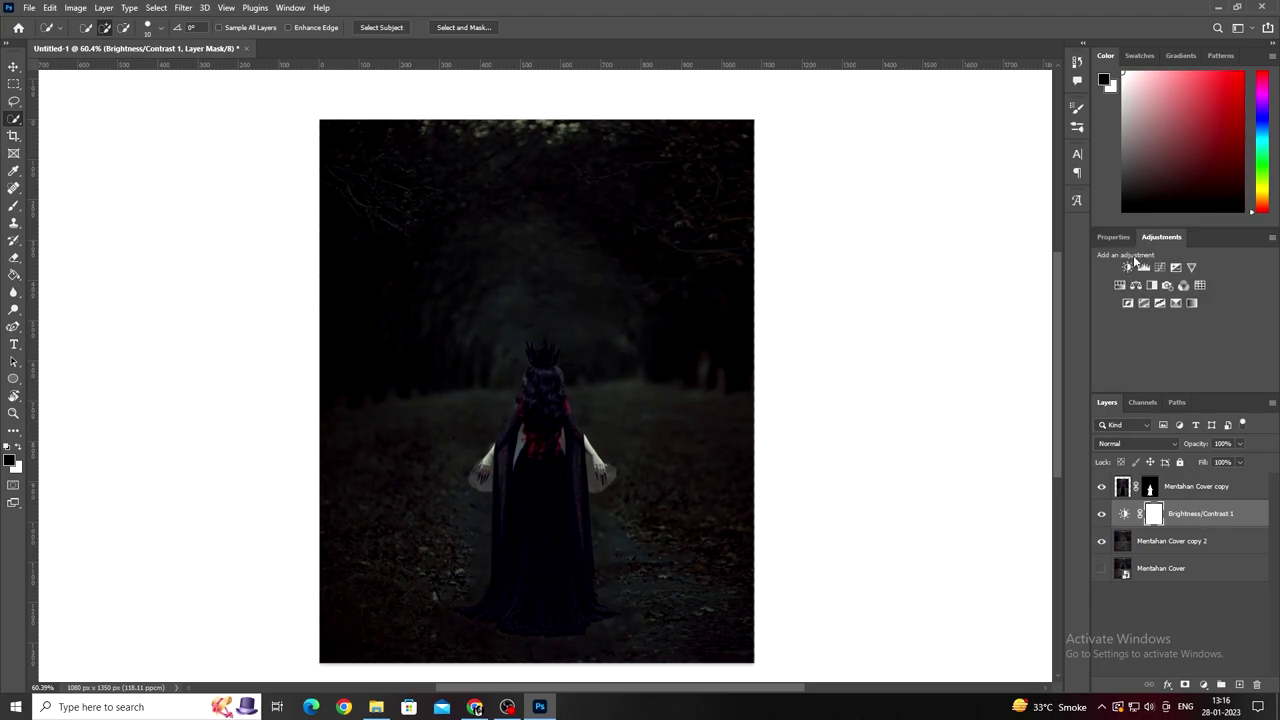
pyautogui.click(1120, 282)
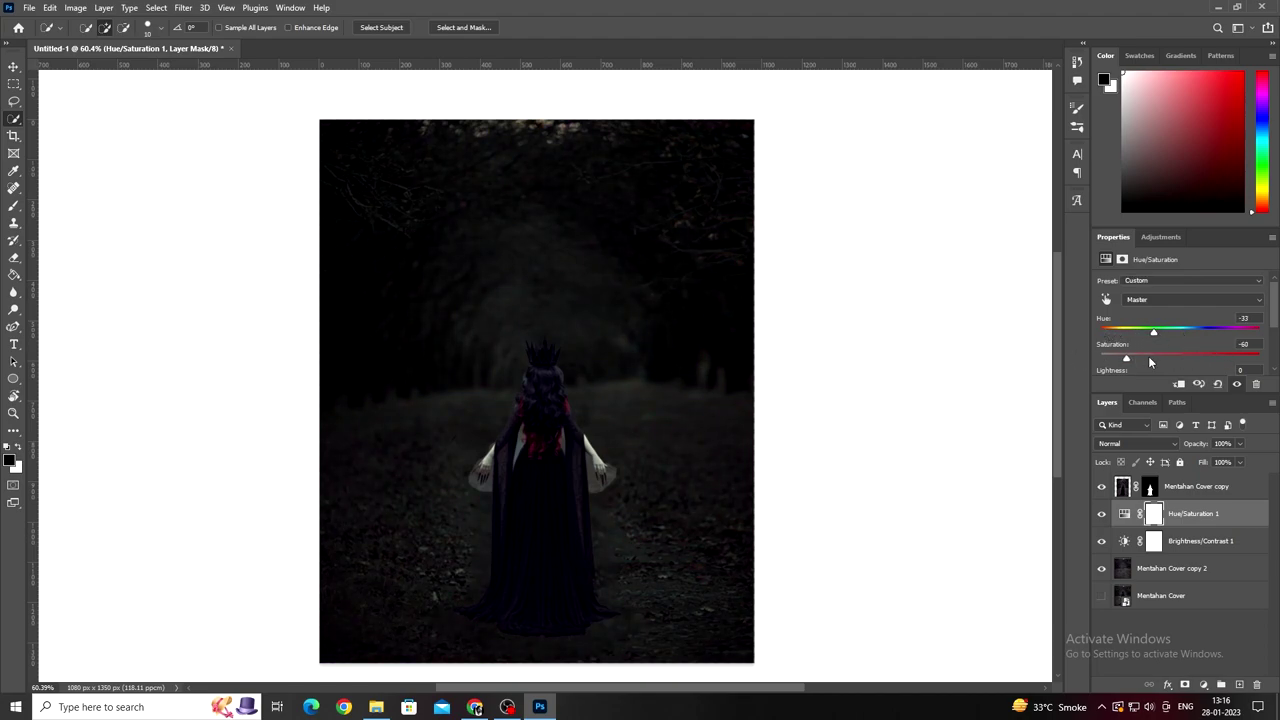
pyautogui.click(1256, 384)
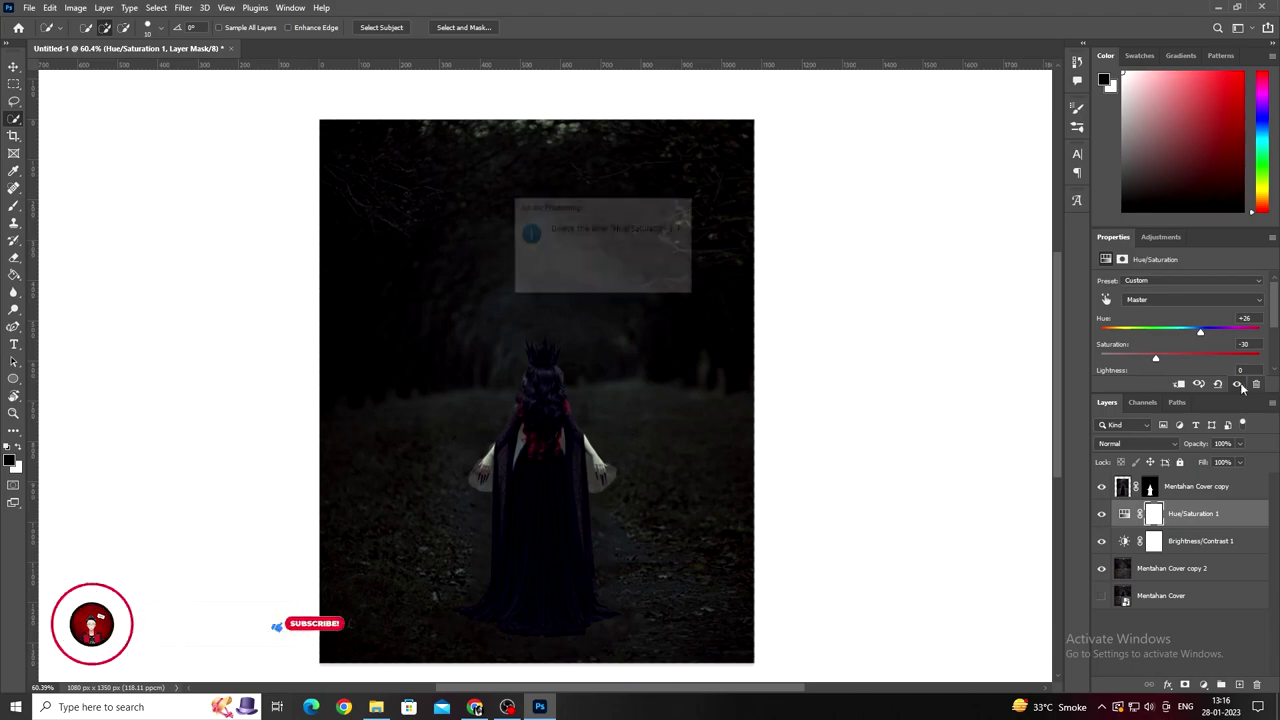
pyautogui.press('Return')
pyautogui.scroll(1, 584, 440)
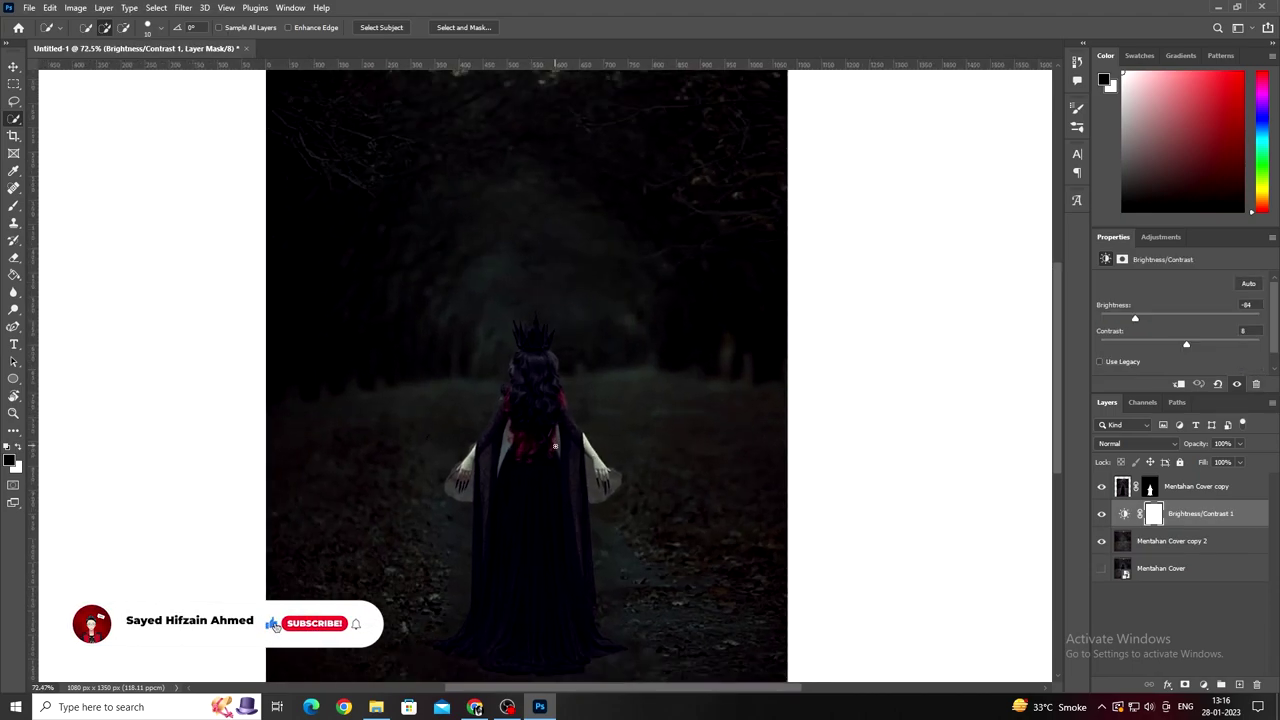
# Step: Select the Mentahan Cover copy mask and set up a small brush at 100% strength
pyautogui.scroll(-1, 584, 440)
pyautogui.click(1150, 487)
pyautogui.scroll(3, 544, 505)
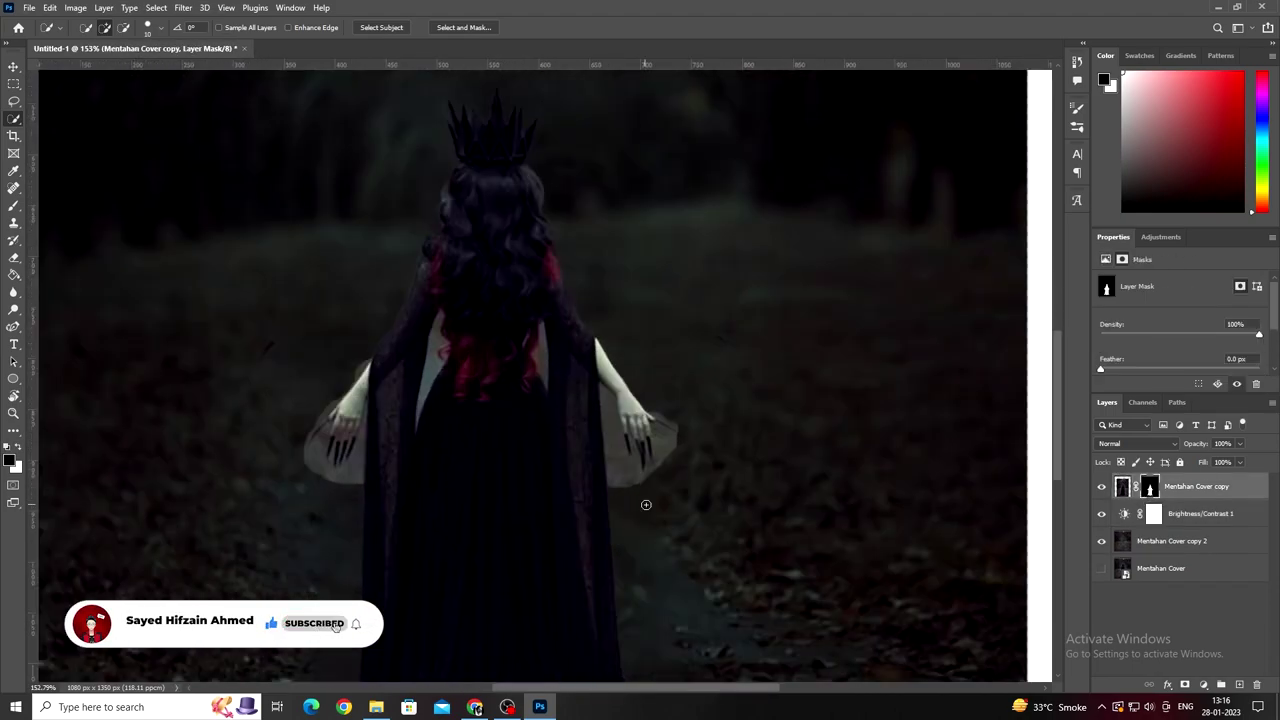
pyautogui.scroll(2, 651, 508)
pyautogui.press('b')
pyautogui.press('0')
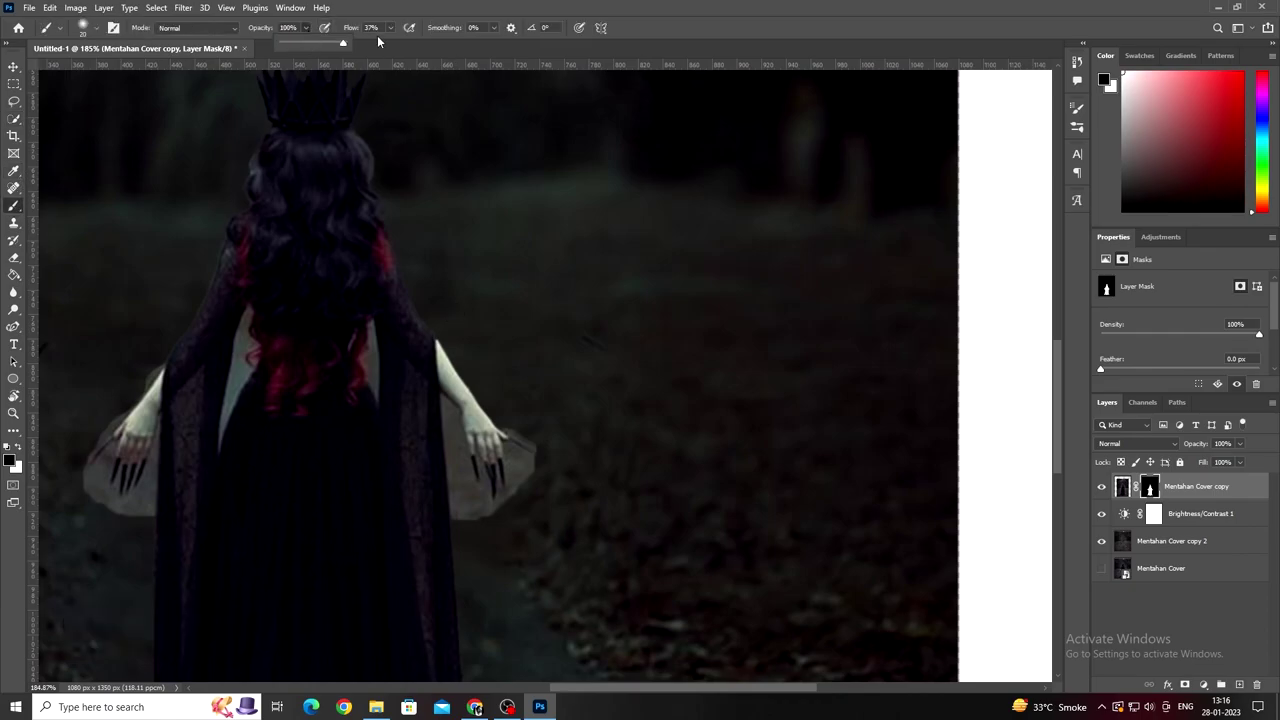
pyautogui.scroll(5, 509, 521)
pyautogui.rightClick(575, 415)
pyautogui.press('Return')
pyautogui.scroll(-1, 511, 288)
pyautogui.press('[')
pyautogui.press('[')
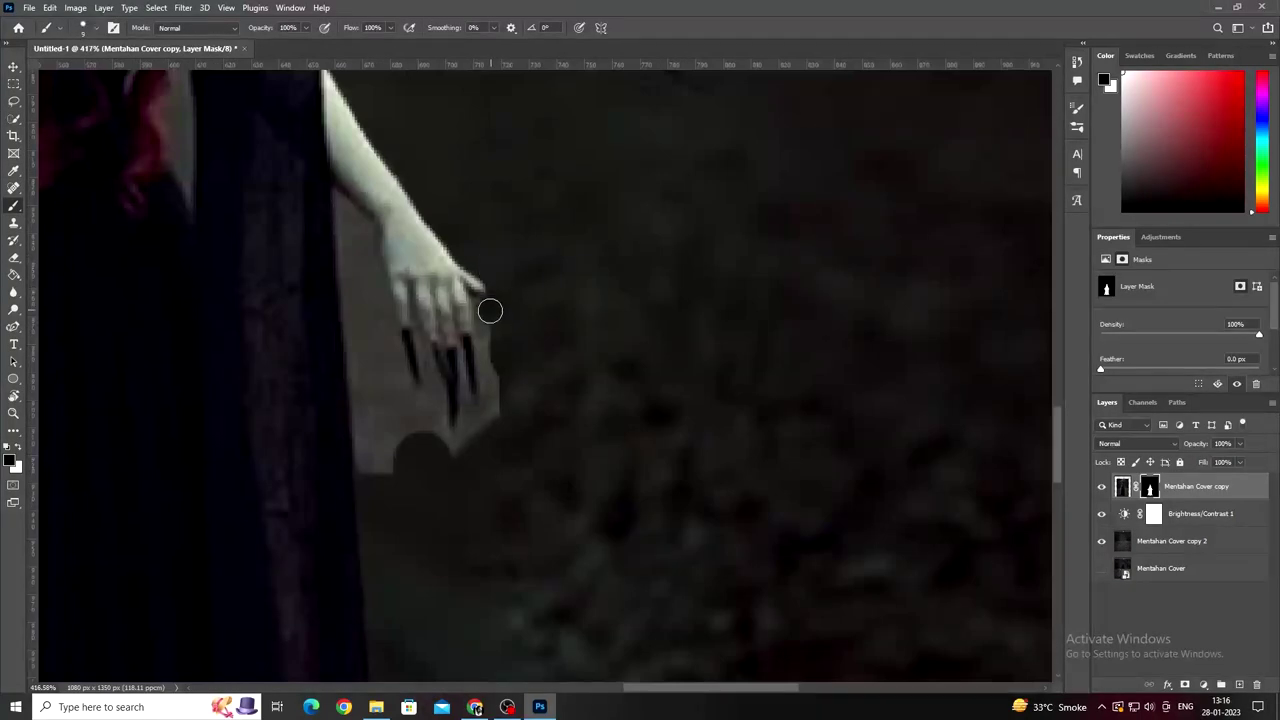
# Step: Mask out the grey patch beneath the woman's hand
pyautogui.moveTo(378, 477); pyautogui.dragTo(346, 220)
pyautogui.scroll(-1, 325, 318)
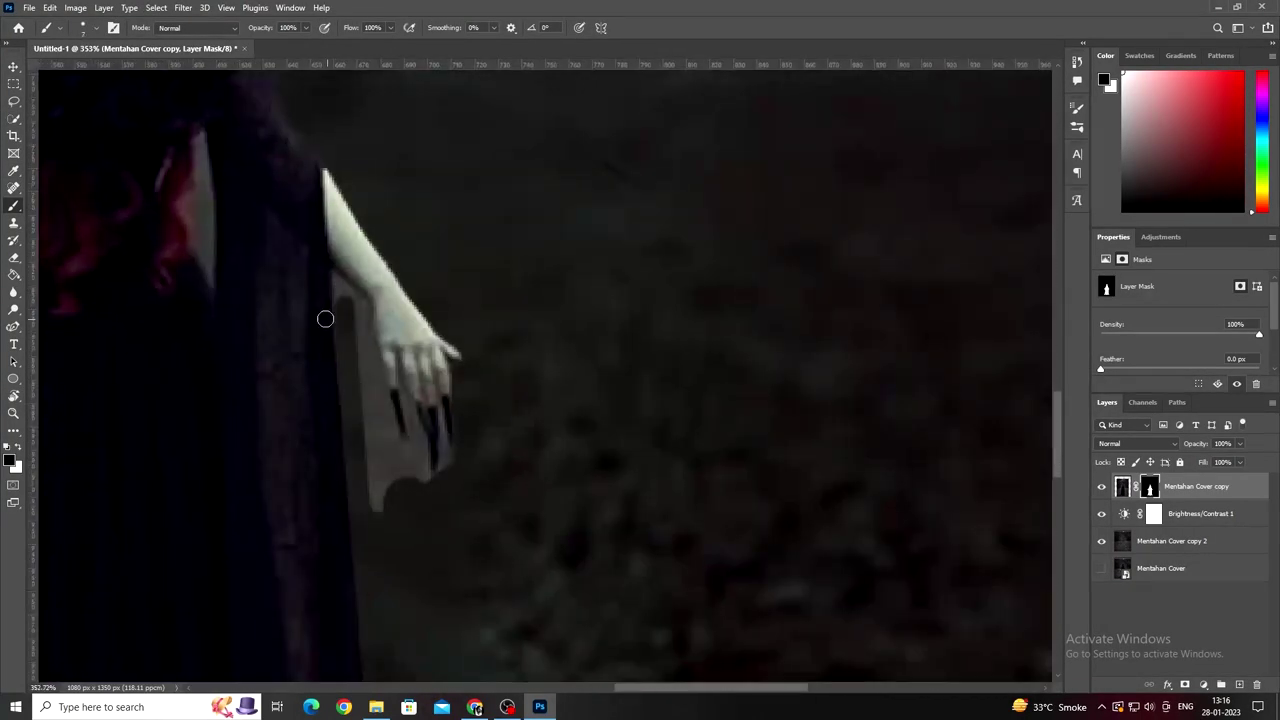
pyautogui.moveTo(369, 363); pyautogui.dragTo(408, 473)
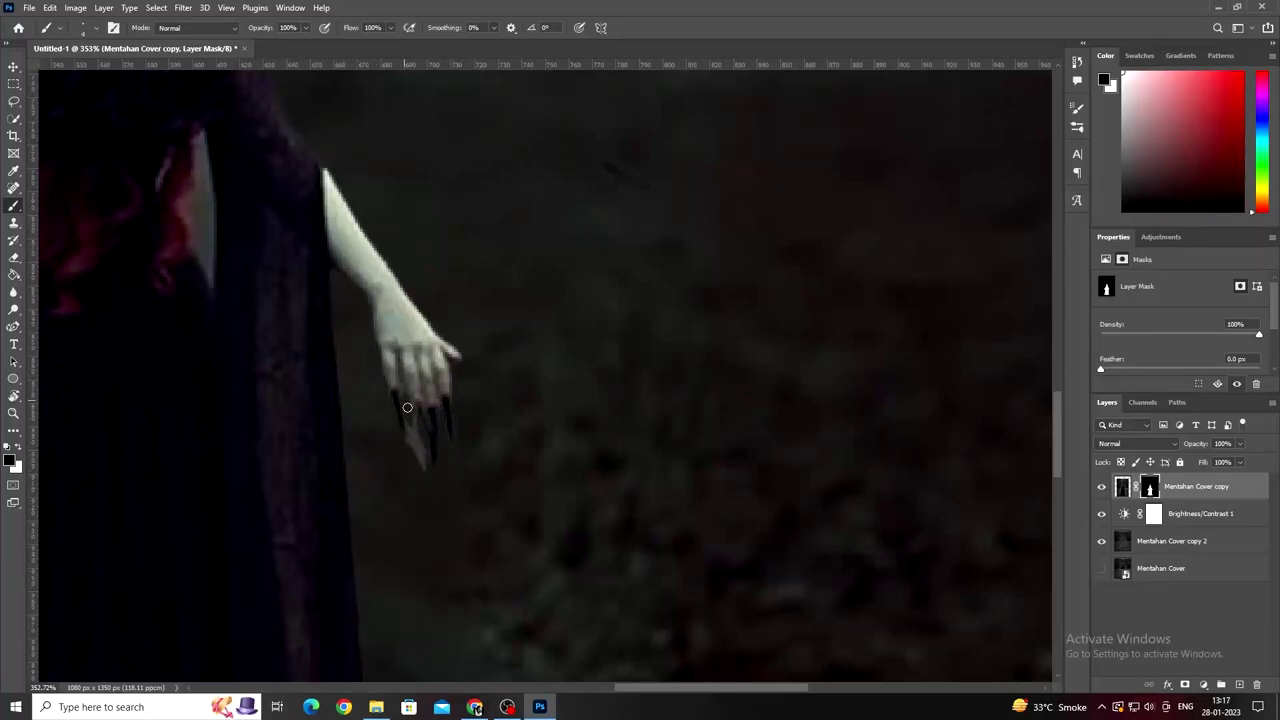
pyautogui.scroll(2, 420, 400)
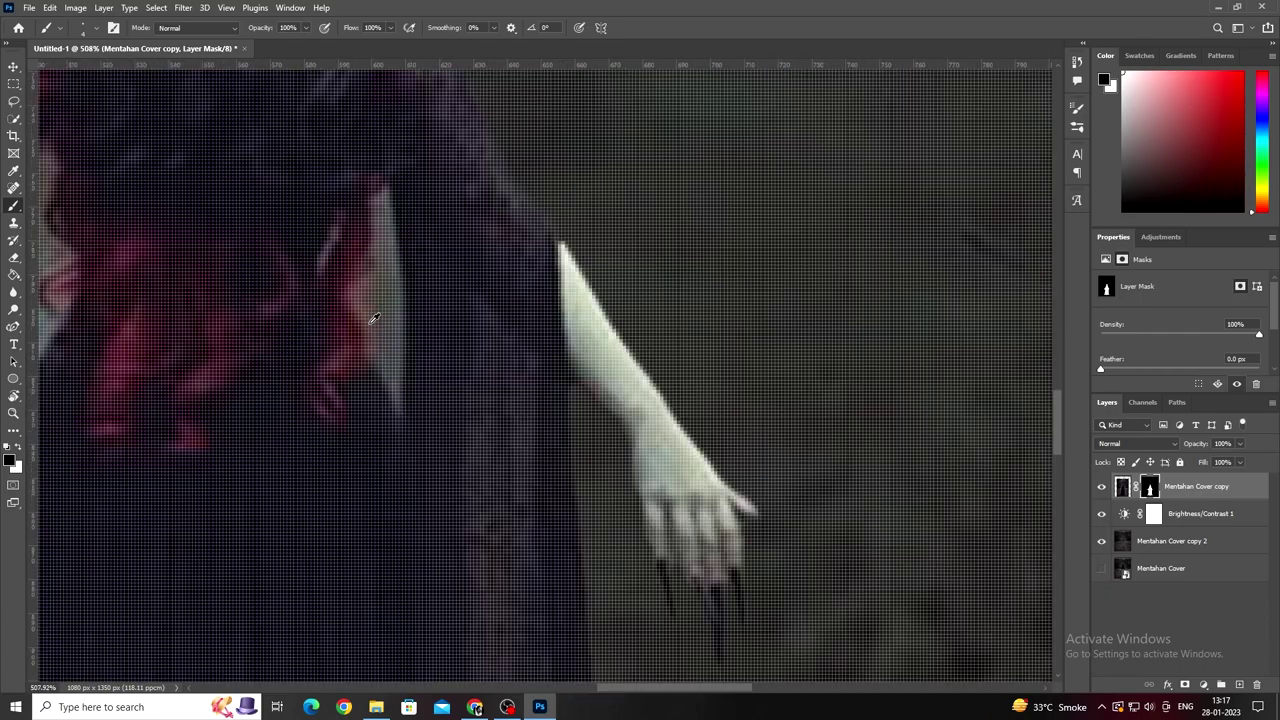
pyautogui.scroll(-1, 380, 355)
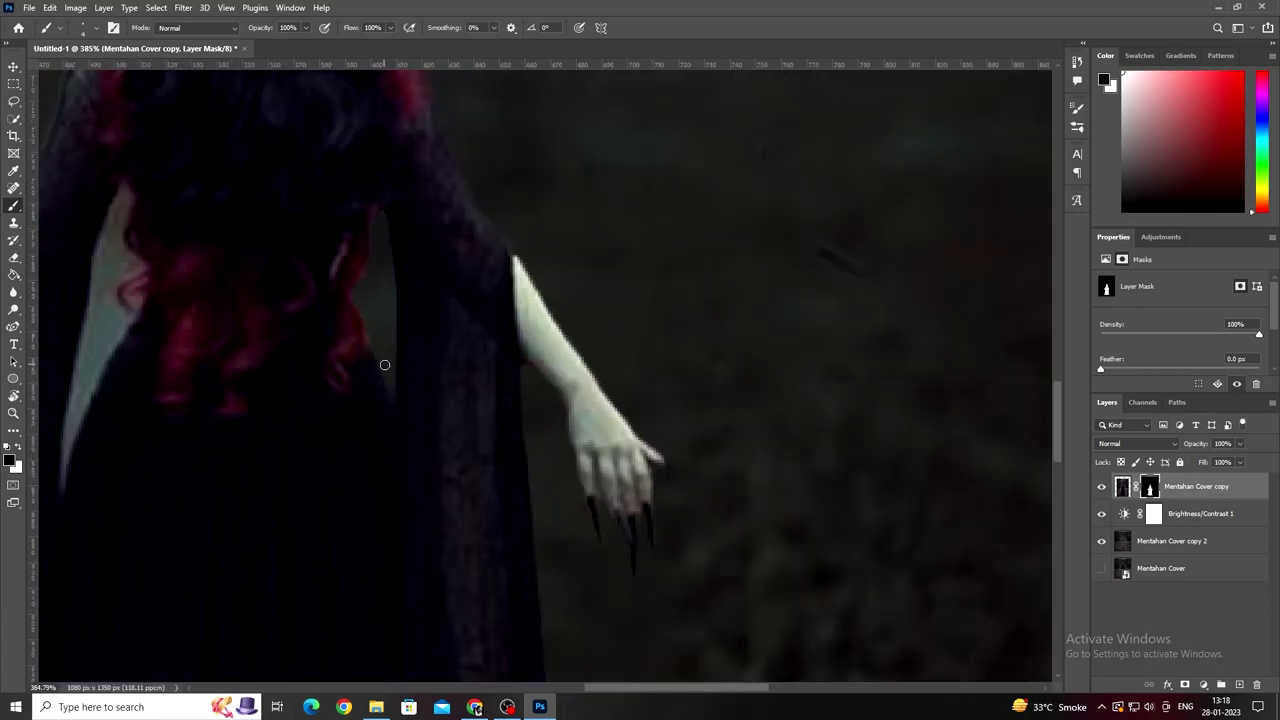
pyautogui.scroll(1, 371, 336)
pyautogui.hscroll(-3, 300, 430)
# Step: Mask out the grey strips along the cloak edge and around the lower fingers
pyautogui.moveTo(269, 349); pyautogui.dragTo(225, 484)
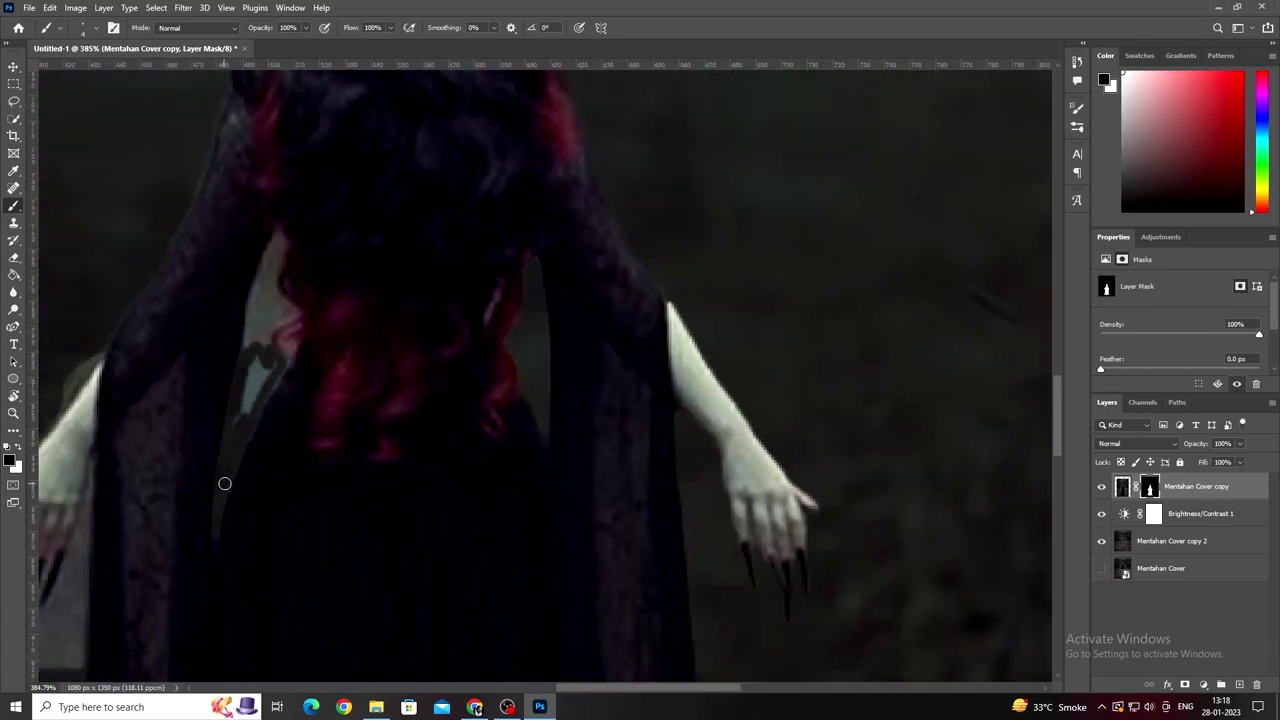
pyautogui.moveTo(249, 367); pyautogui.dragTo(268, 308)
pyautogui.hscroll(-5, 362, 345)
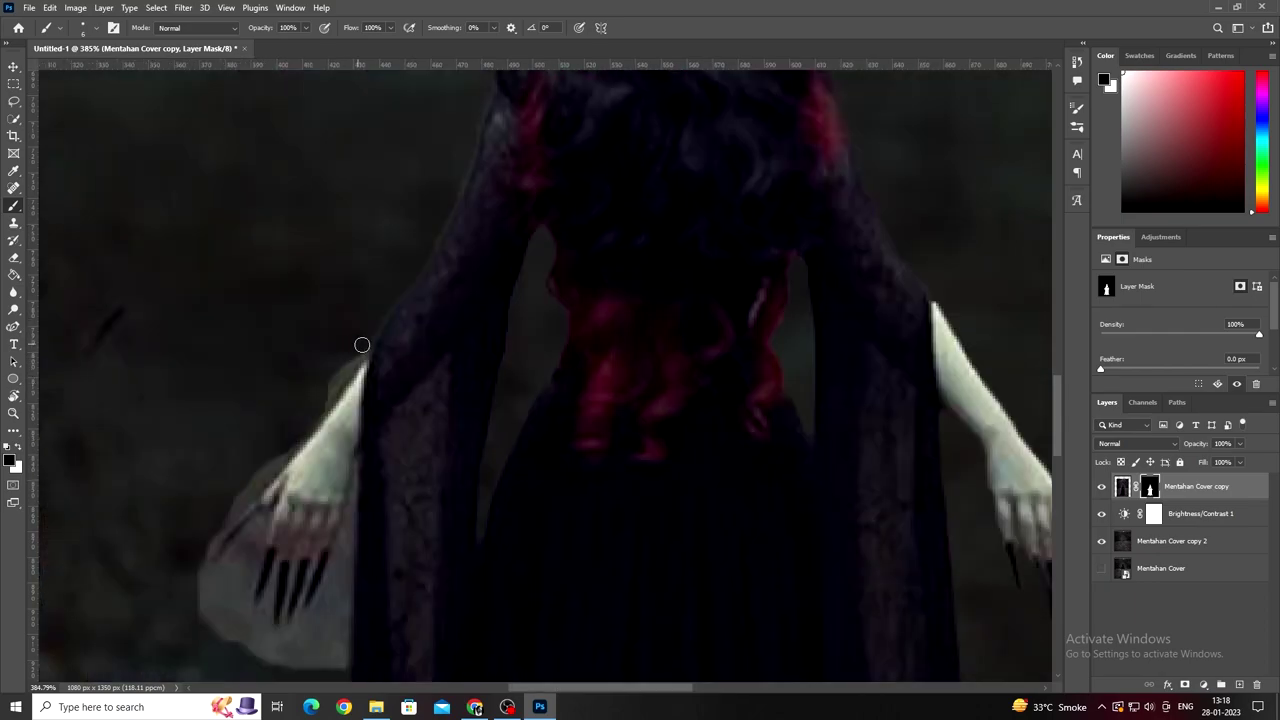
pyautogui.scroll(1, 211, 539)
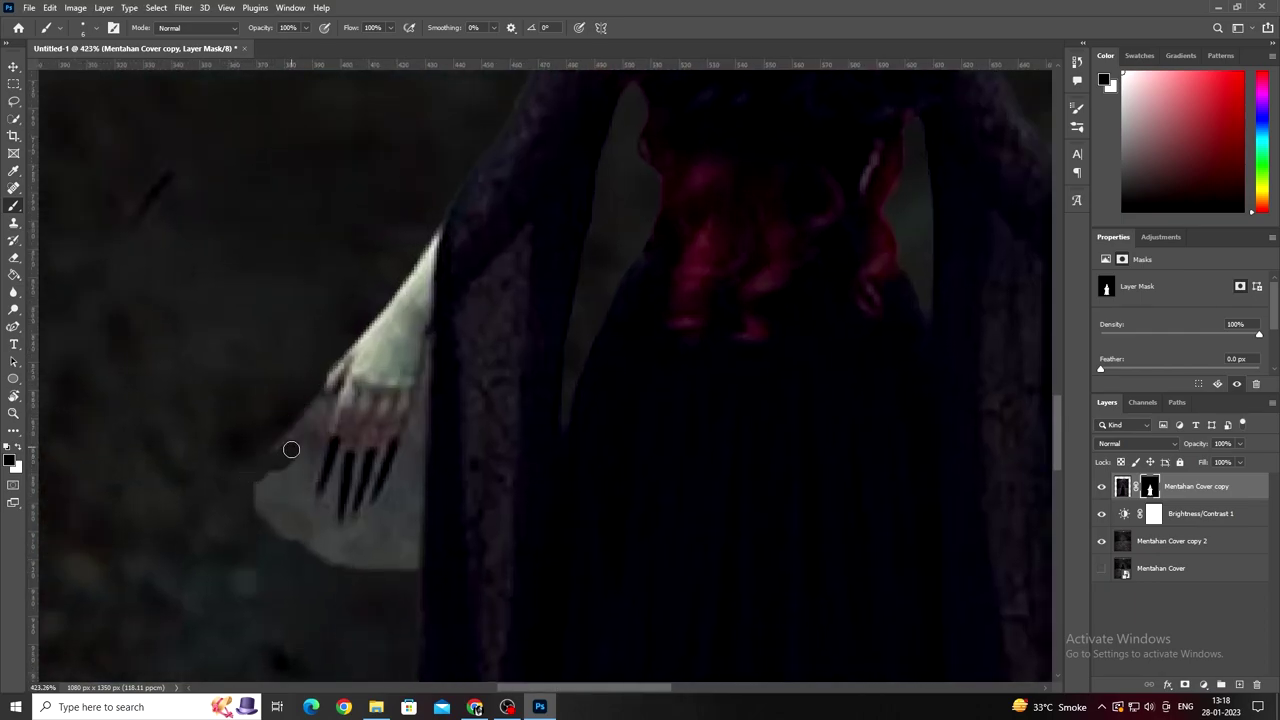
pyautogui.moveTo(312, 416)
pyautogui.mouseDown()
pyautogui.moveTo(314, 477)
pyautogui.moveTo(420, 431)
pyautogui.moveTo(384, 502)
pyautogui.mouseUp()
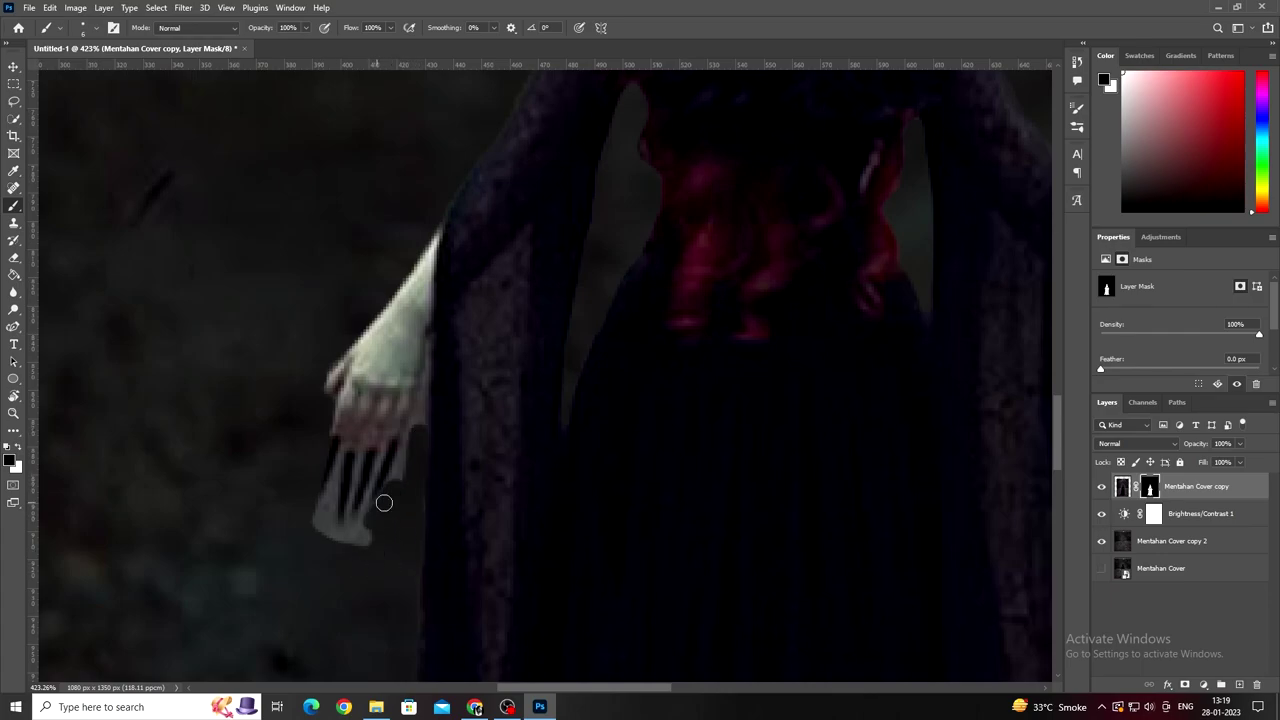
pyautogui.scroll(1, 308, 505)
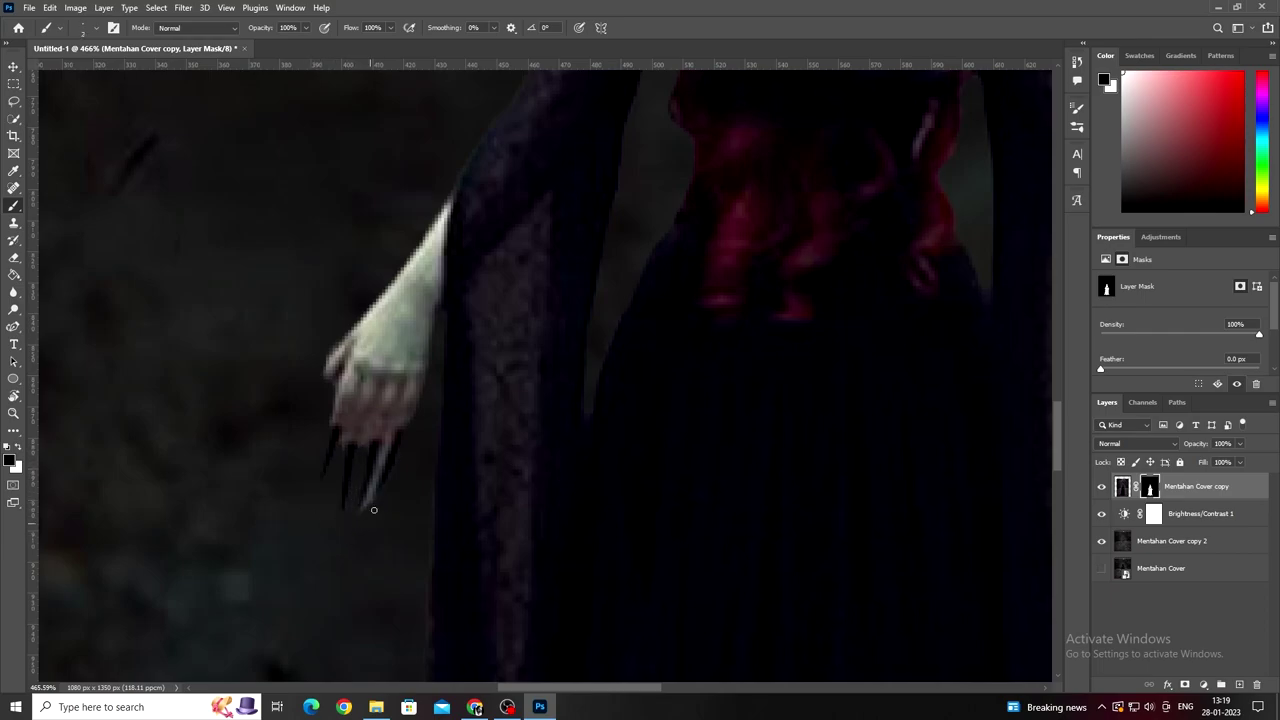
pyautogui.scroll(-3, 376, 469)
pyautogui.scroll(-5, 490, 508)
pyautogui.scroll(1, 500, 510)
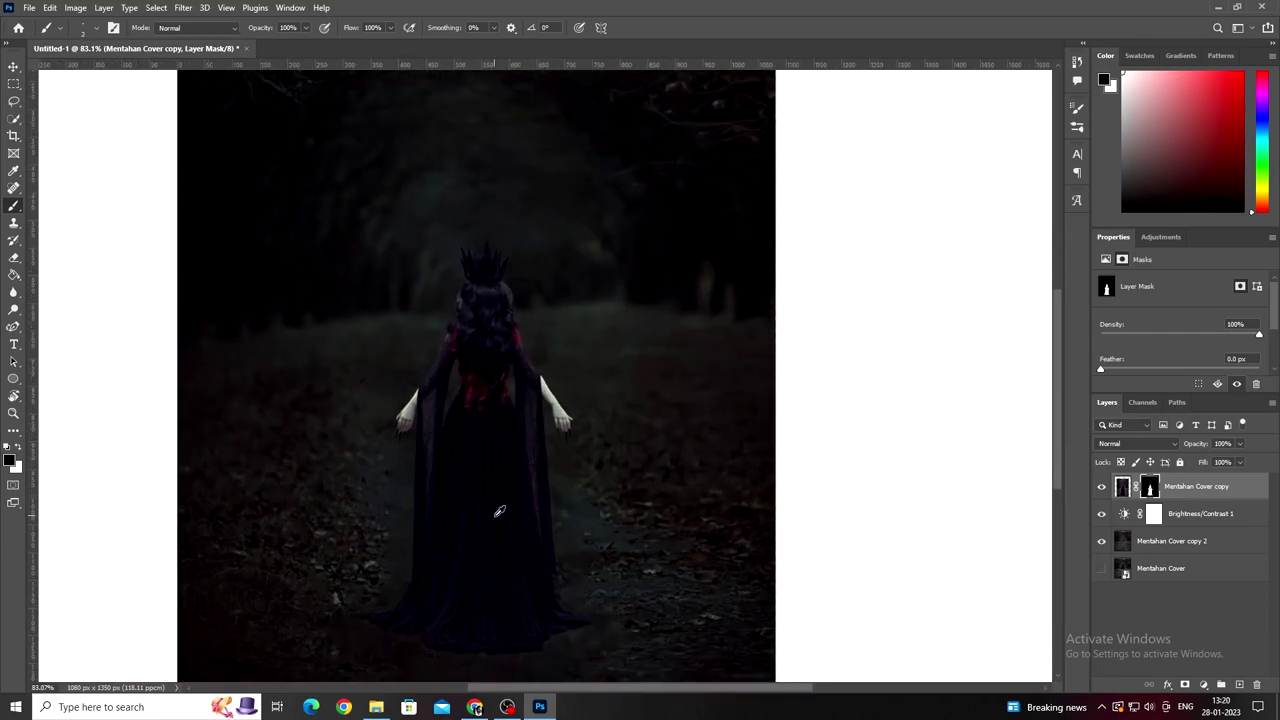
# Step: Place the Dementor PNG as a new top layer over the woman
pyautogui.press('v')
pyautogui.scroll(-3, 470, 500)
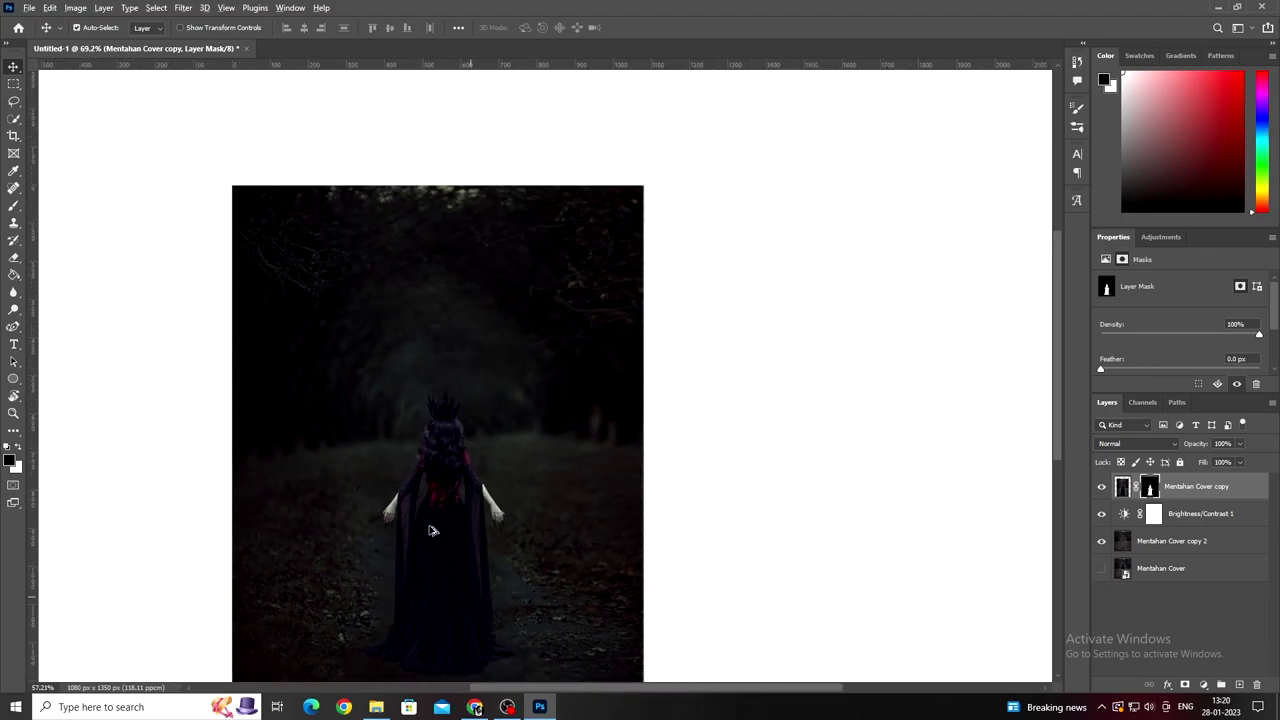
pyautogui.scroll(1, 457, 483)
pyautogui.scroll(-1, 457, 485)
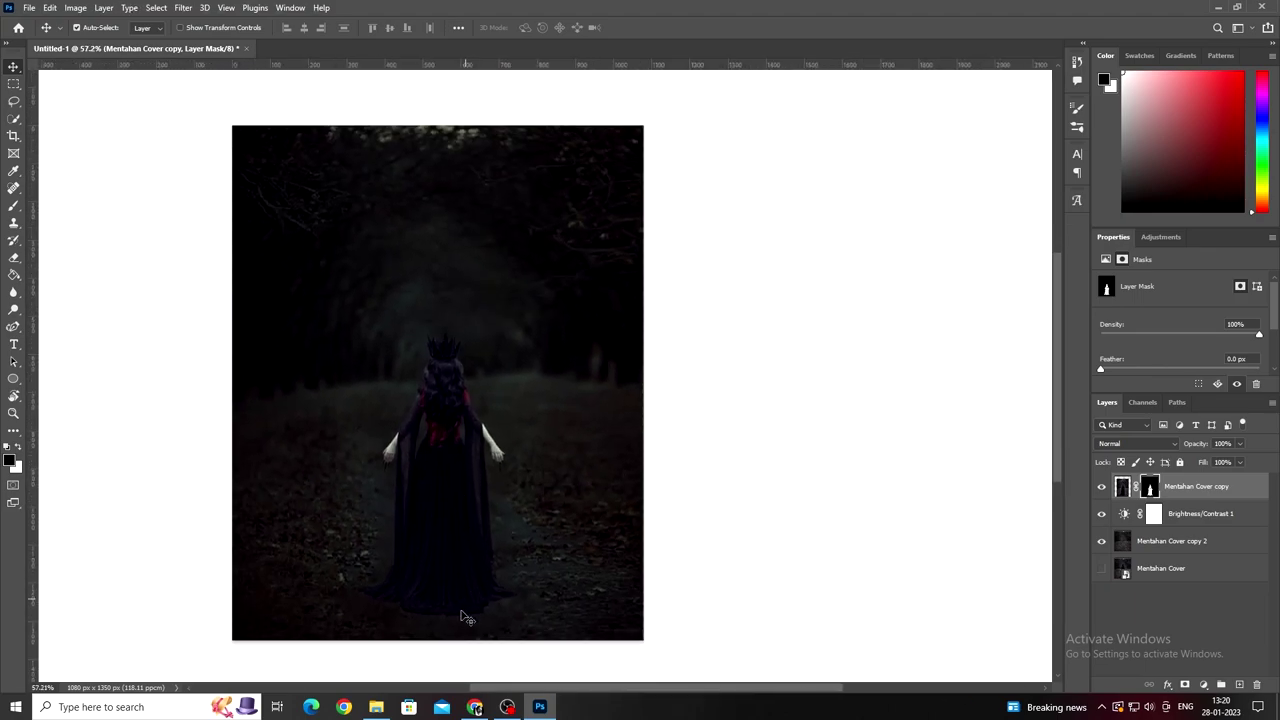
pyautogui.hotkey('ctrl', 't')
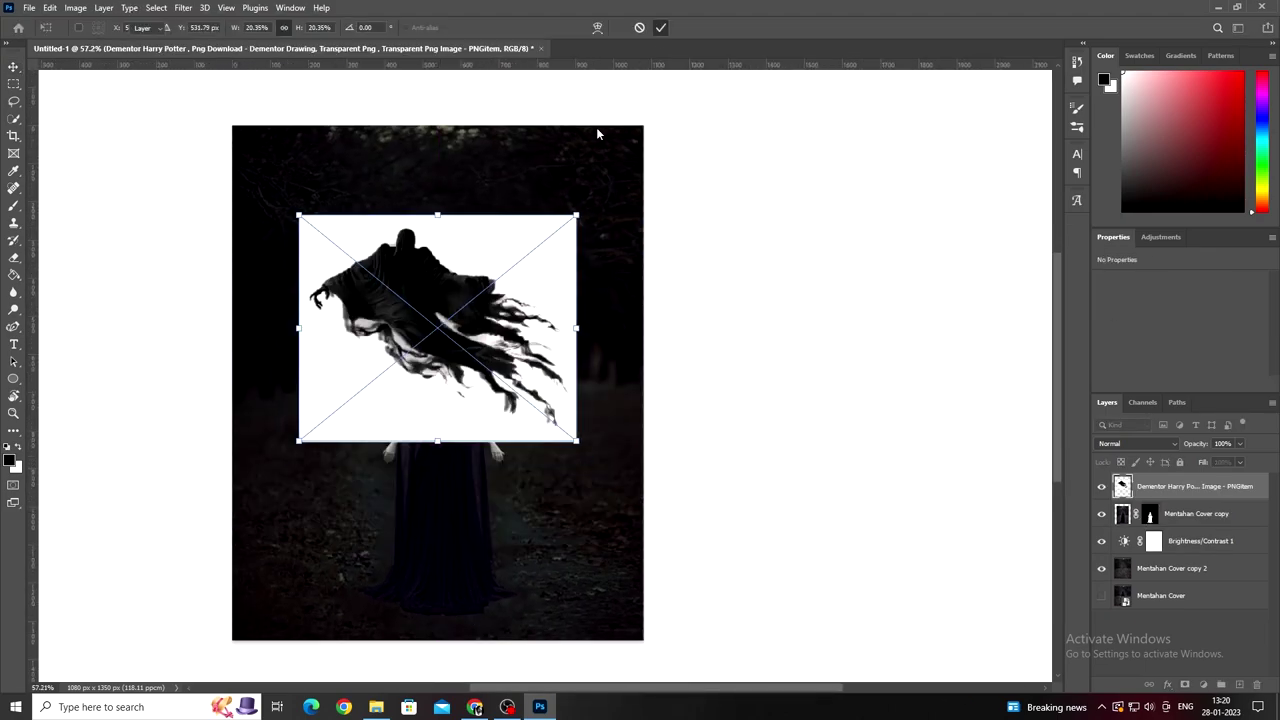
# Step: Rasterize the Dementor layer and delete its white background via Color Range
pyautogui.rightClick(1103, 488)
pyautogui.click(1012, 363)
pyautogui.scroll(2, 500, 370)
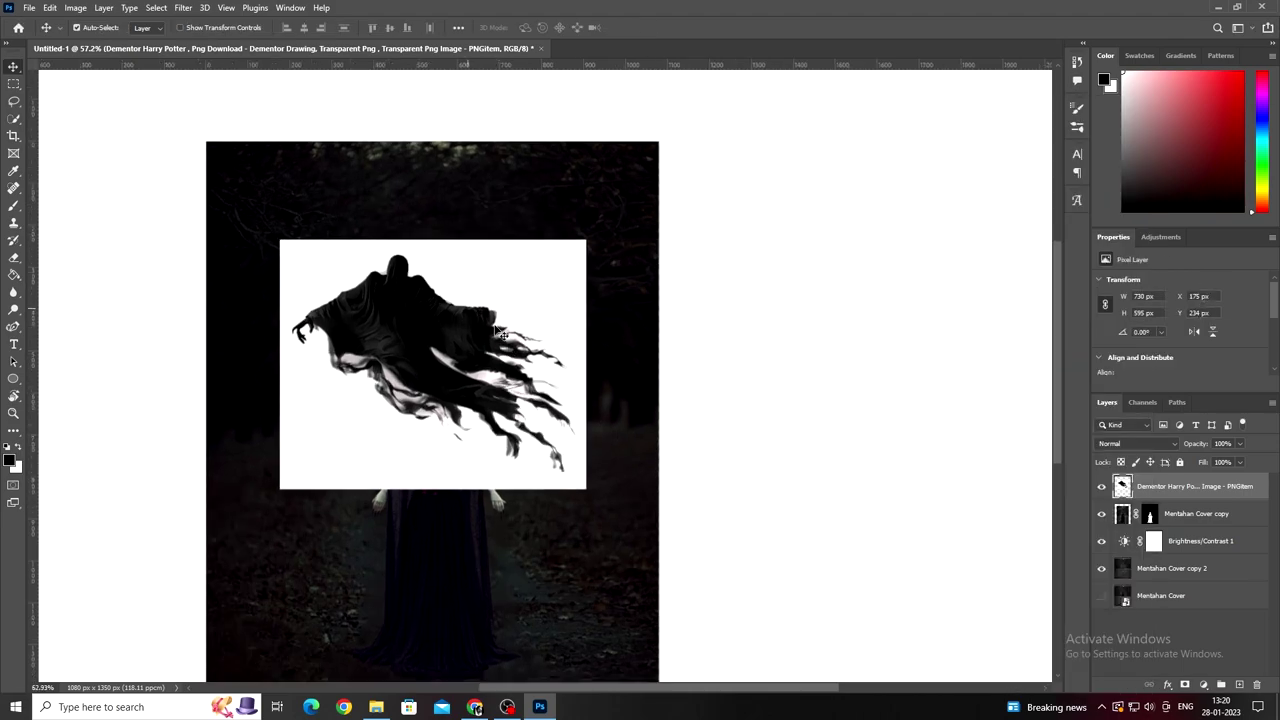
pyautogui.click(156, 7)
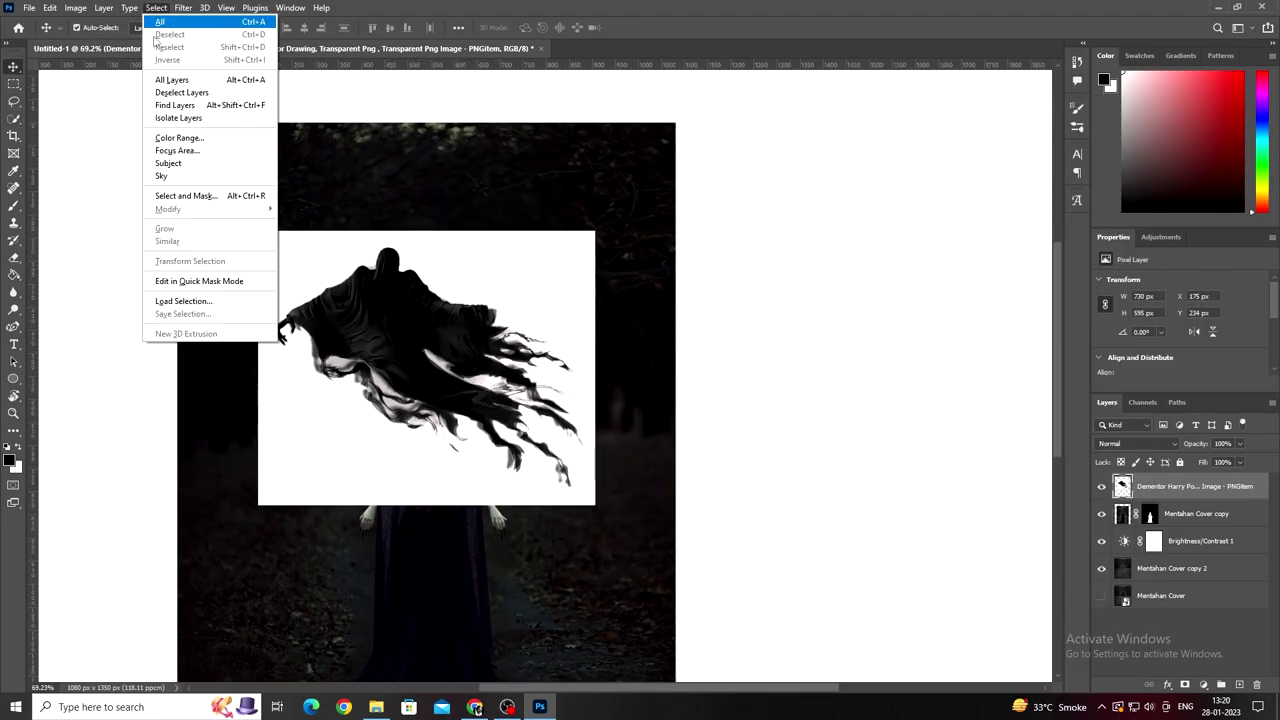
pyautogui.click(184, 138)
pyautogui.click(532, 158)
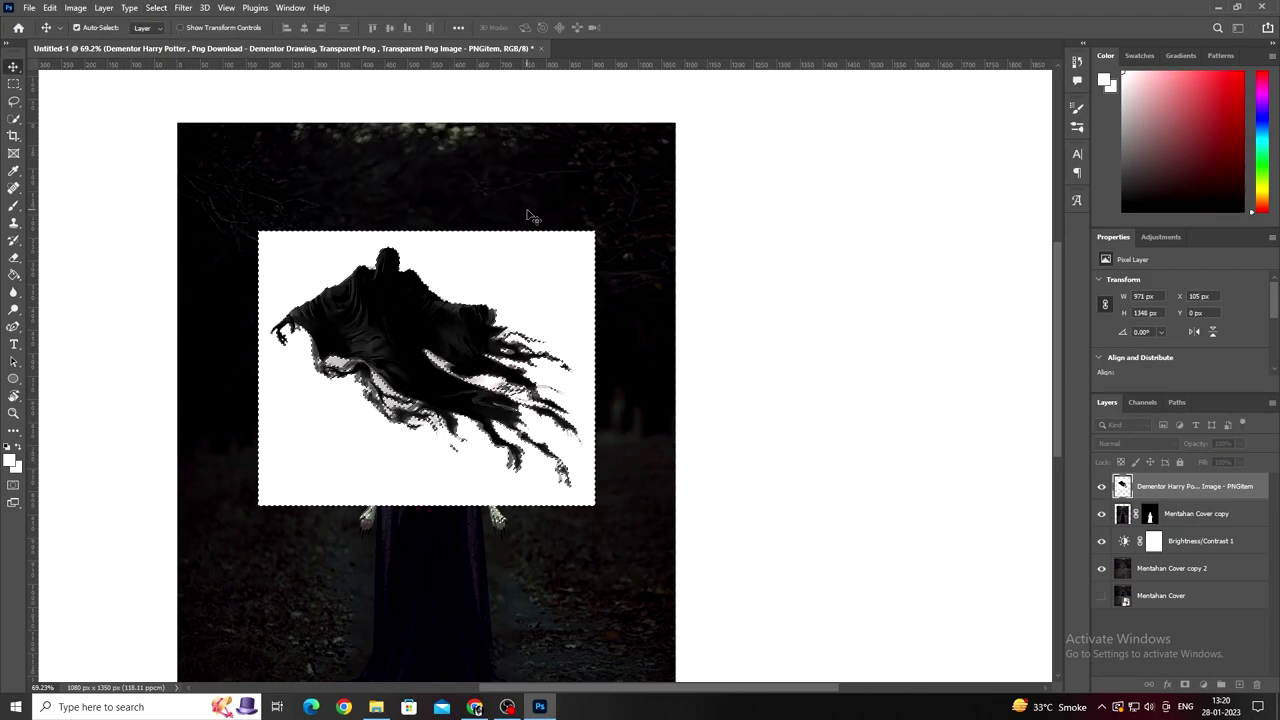
pyautogui.press('Delete')
pyautogui.hotkey('ctrl', 'd')
# Step: Move the Dementor layer below the Brightness/Contrast 1 adjustment
pyautogui.scroll(-2, 518, 237)
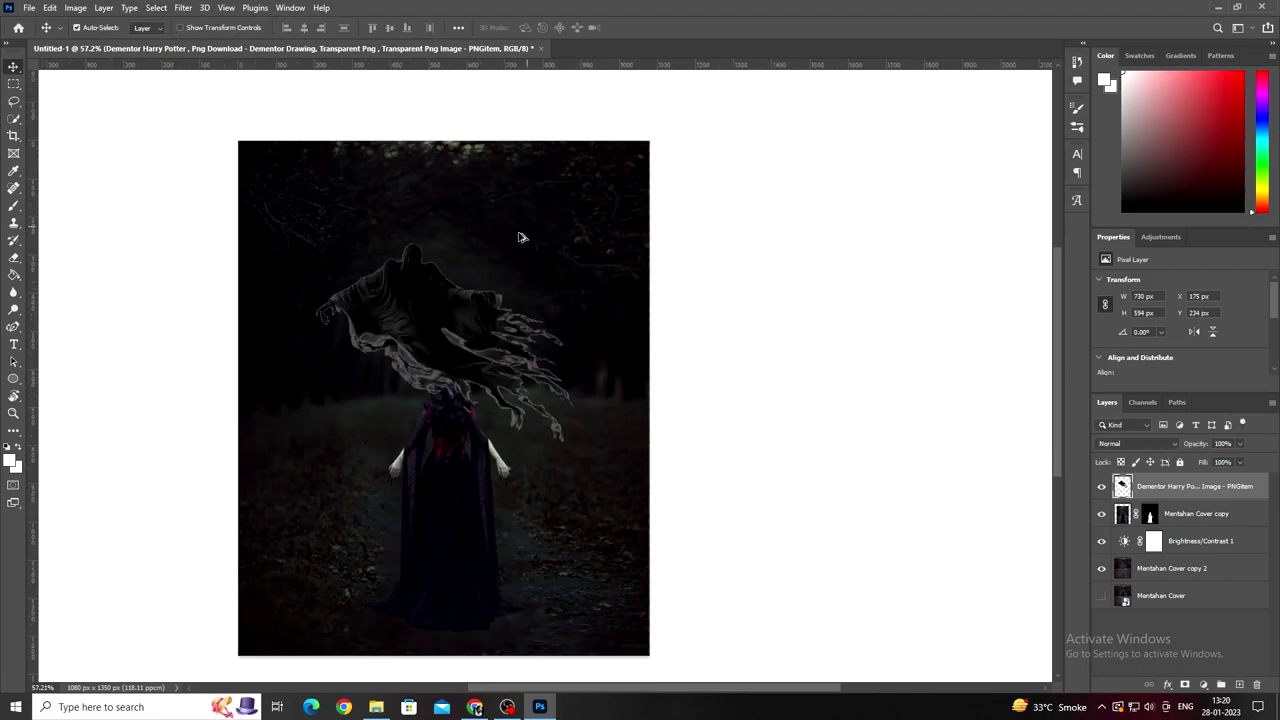
pyautogui.scroll(2, 422, 280)
pyautogui.hotkey('ctrl', '[')
pyautogui.hotkey('ctrl', '[')
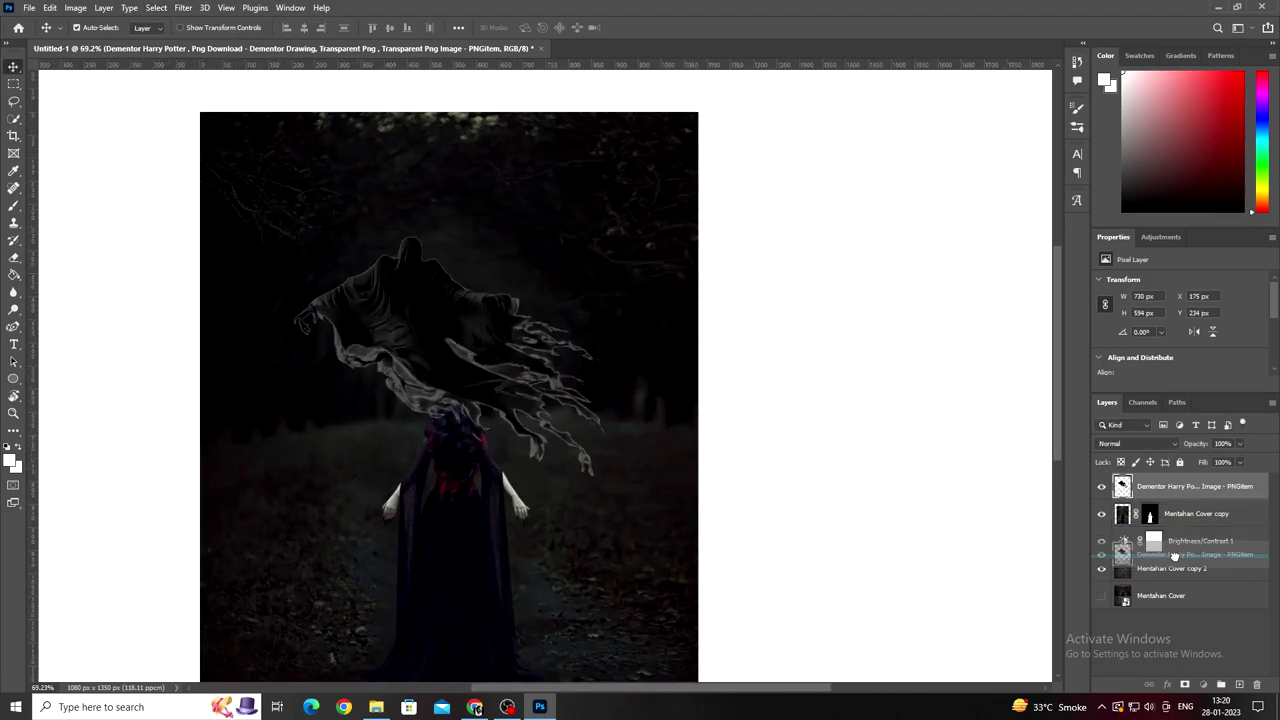
pyautogui.scroll(2, 458, 378)
# Step: Scale the Dementor up to about 147% (1076×875 px) behind the woman
pyautogui.hotkey('ctrl', 't')
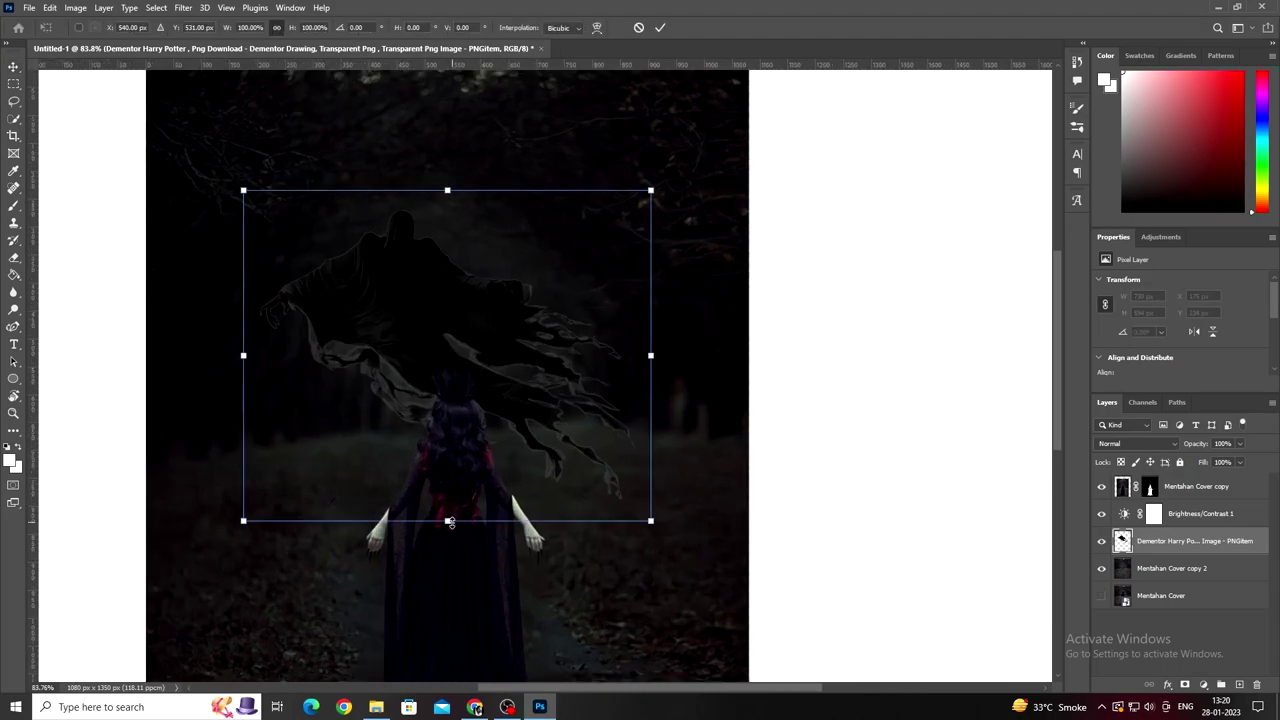
pyautogui.moveTo(449, 514); pyautogui.dragTo(449, 600)
pyautogui.scroll(-3, 560, 435)
pyautogui.moveTo(610, 413); pyautogui.dragTo(620, 413)
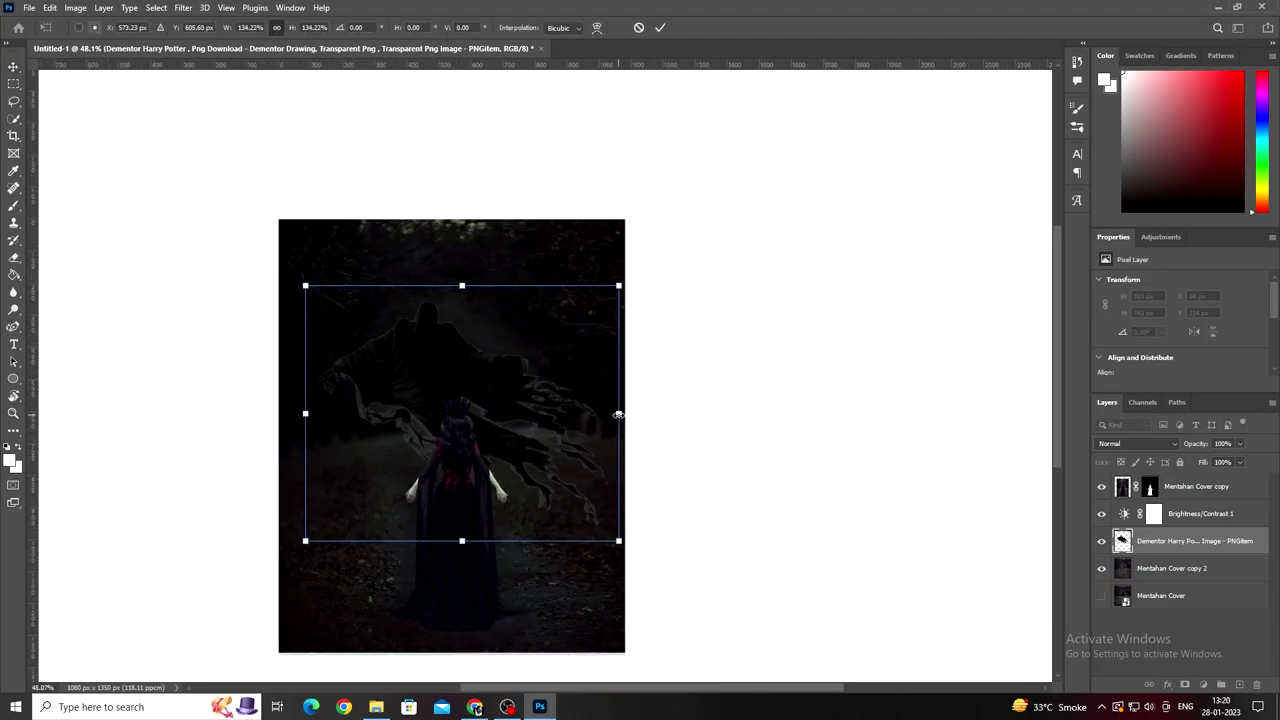
pyautogui.moveTo(451, 294); pyautogui.dragTo(462, 262)
pyautogui.scroll(-2, 487, 381)
pyautogui.press('Return')
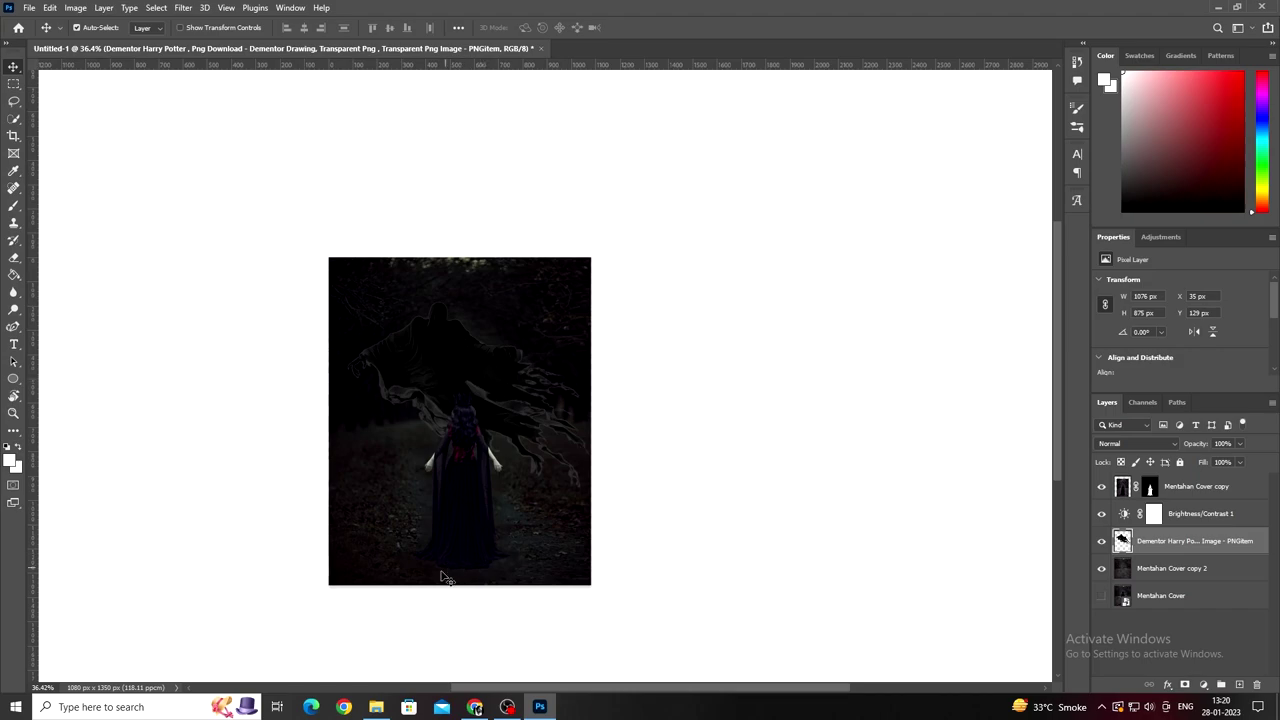
pyautogui.scroll(5, 482, 390)
# Step: Define a new brush preset named 'ghost' from the Dementor's outline
pyautogui.keyDown('ctrl'); pyautogui.click(1121, 543); pyautogui.keyUp('ctrl')
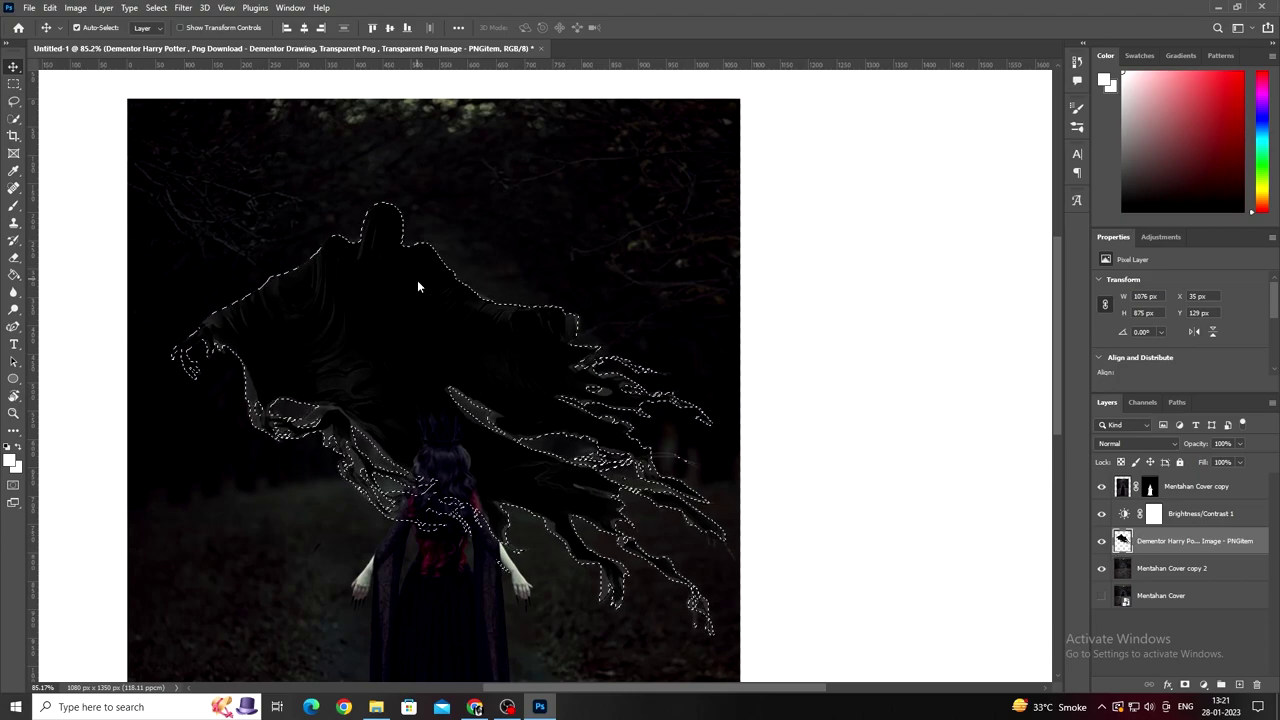
pyautogui.click(49, 7)
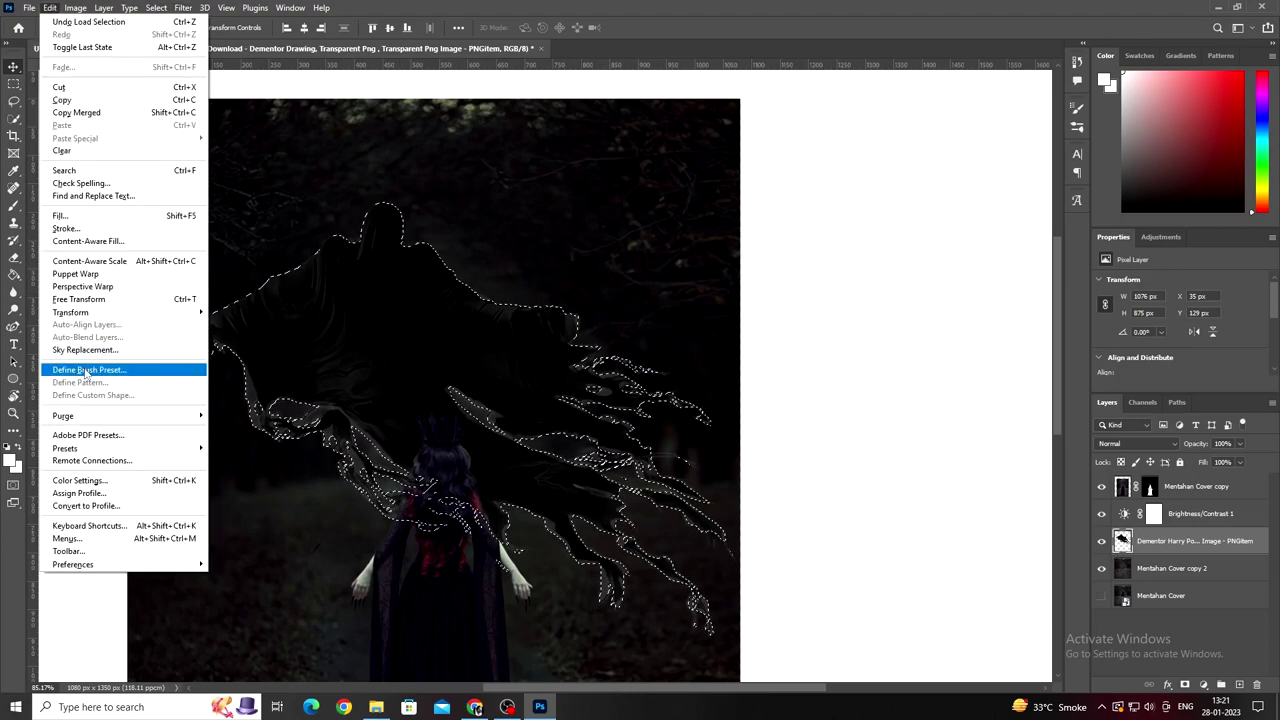
pyautogui.click(88, 372)
pyautogui.write('ghost')
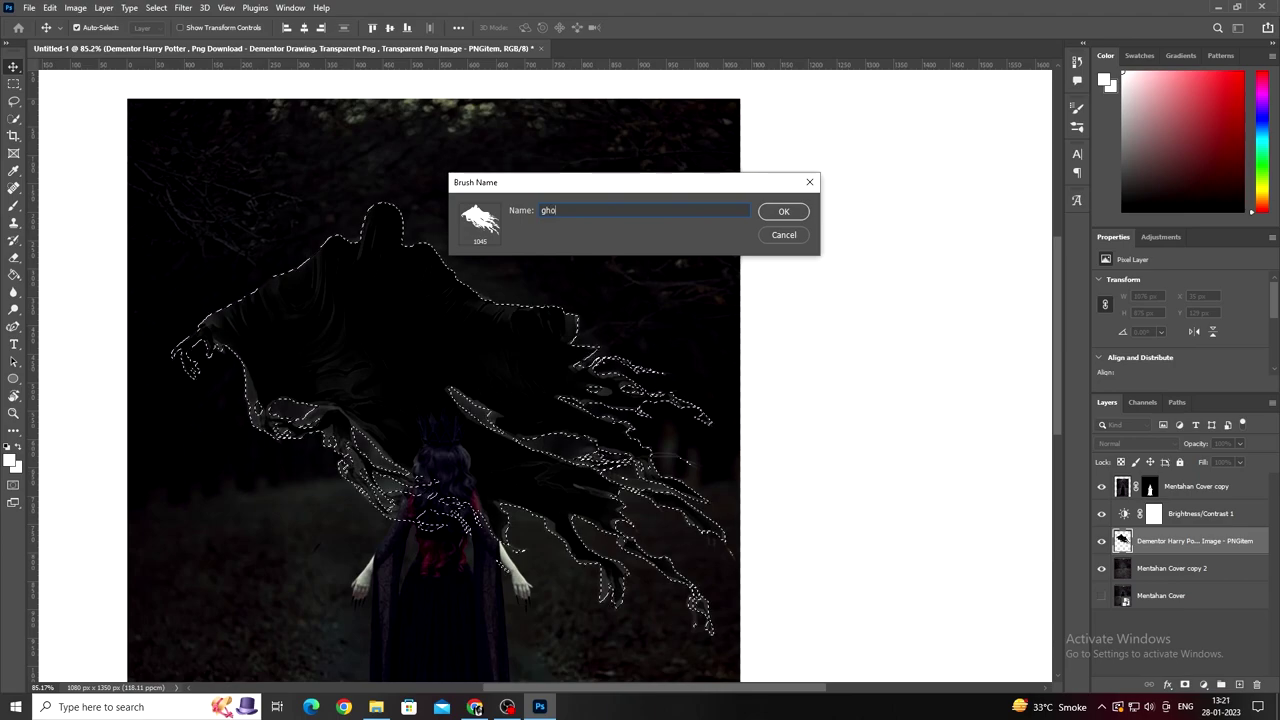
pyautogui.press('Return')
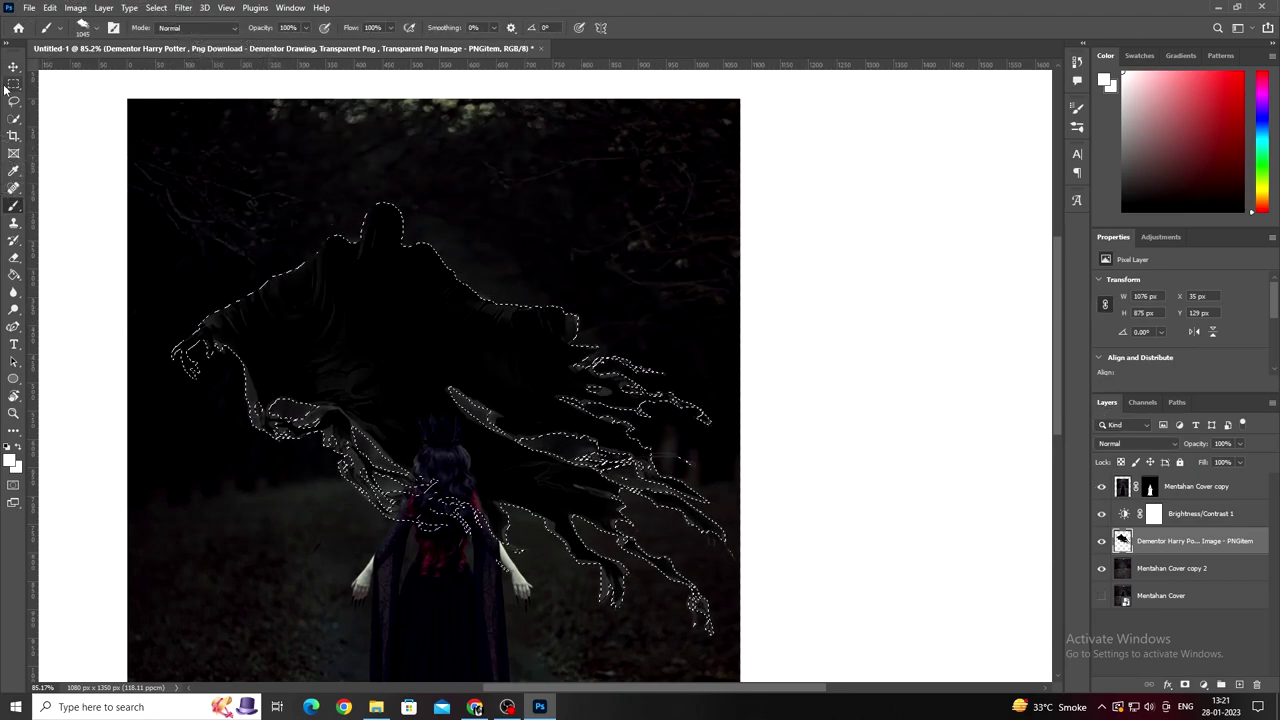
# Step: Hide the Dementor layer, add a new layer, adjust its Fill and add a layer mask
pyautogui.hotkey('ctrl', ',')
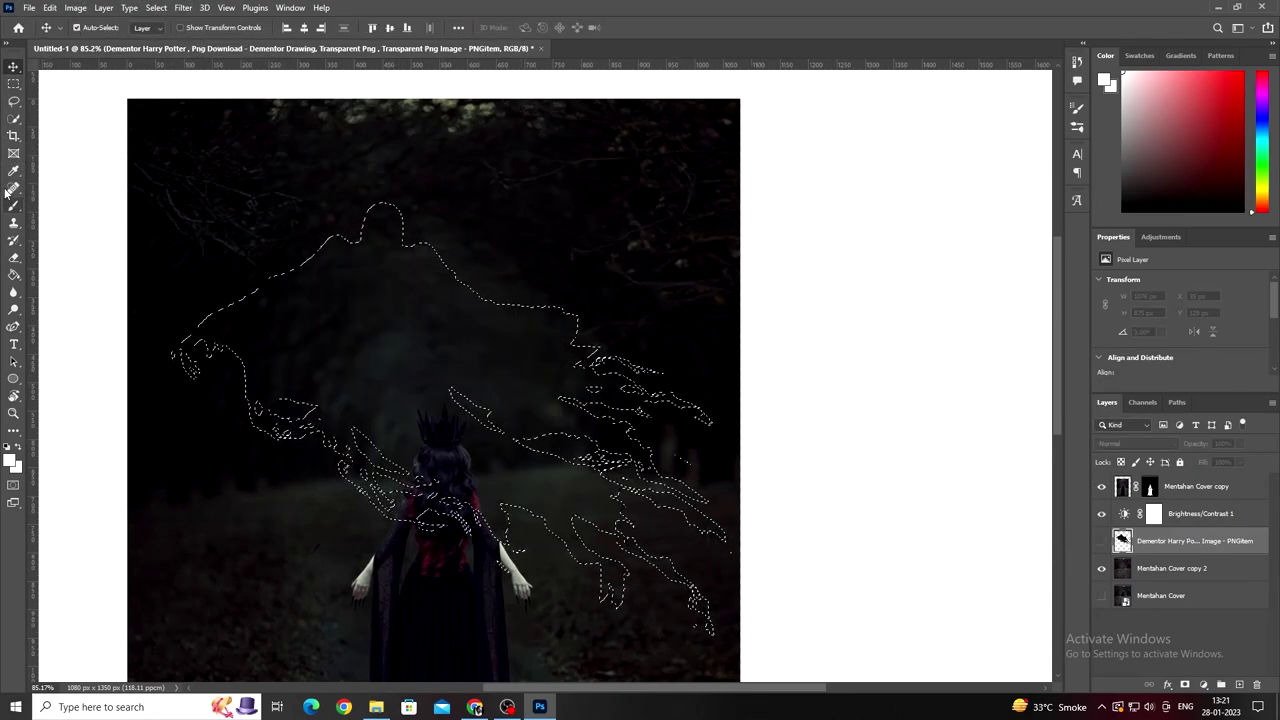
pyautogui.click(14, 204)
pyautogui.hotkey('ctrl', 'shift', 'alt', 'n')
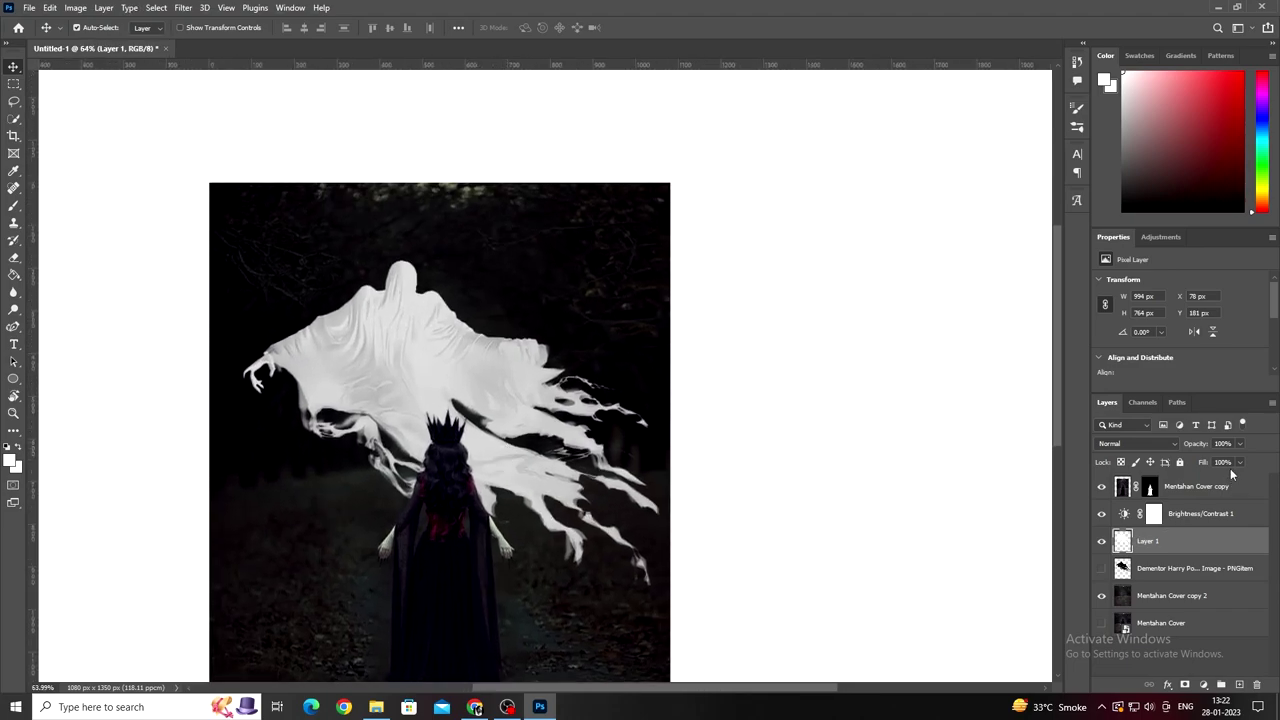
pyautogui.moveTo(1219, 482)
pyautogui.mouseDown()
pyautogui.moveTo(1215, 462)
pyautogui.moveTo(1276, 463)
pyautogui.mouseUp()
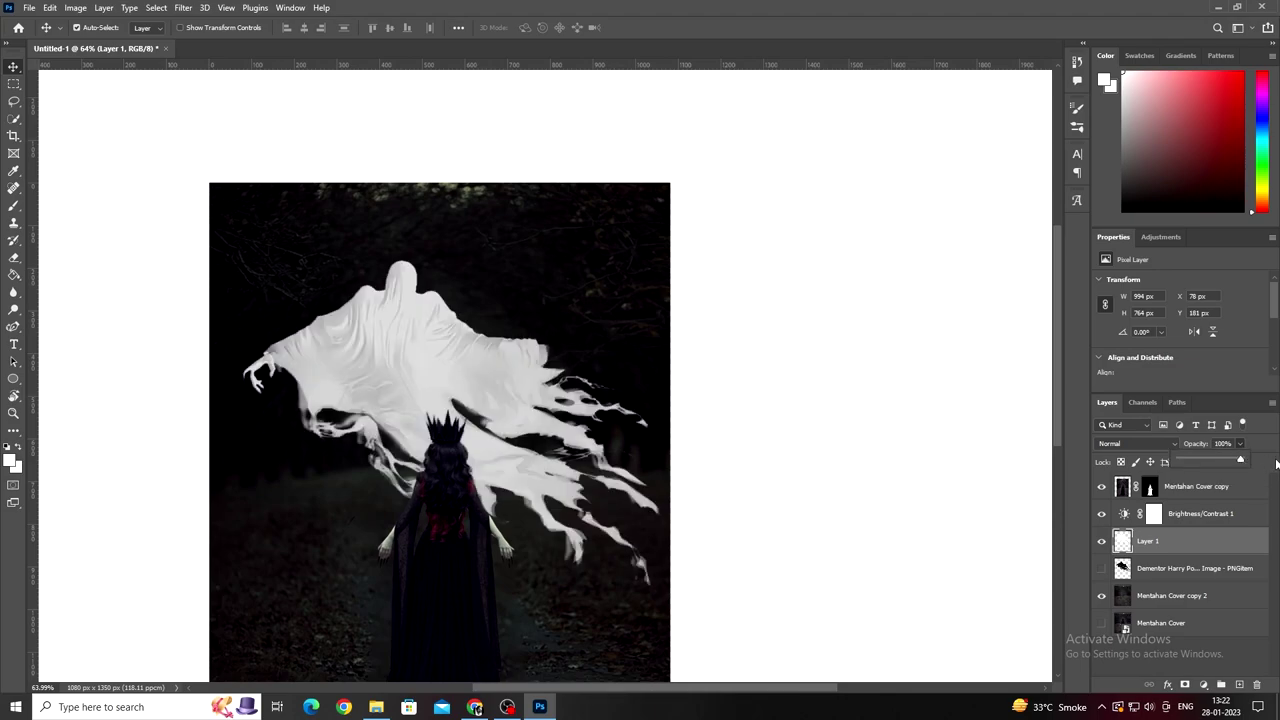
pyautogui.click(1185, 684)
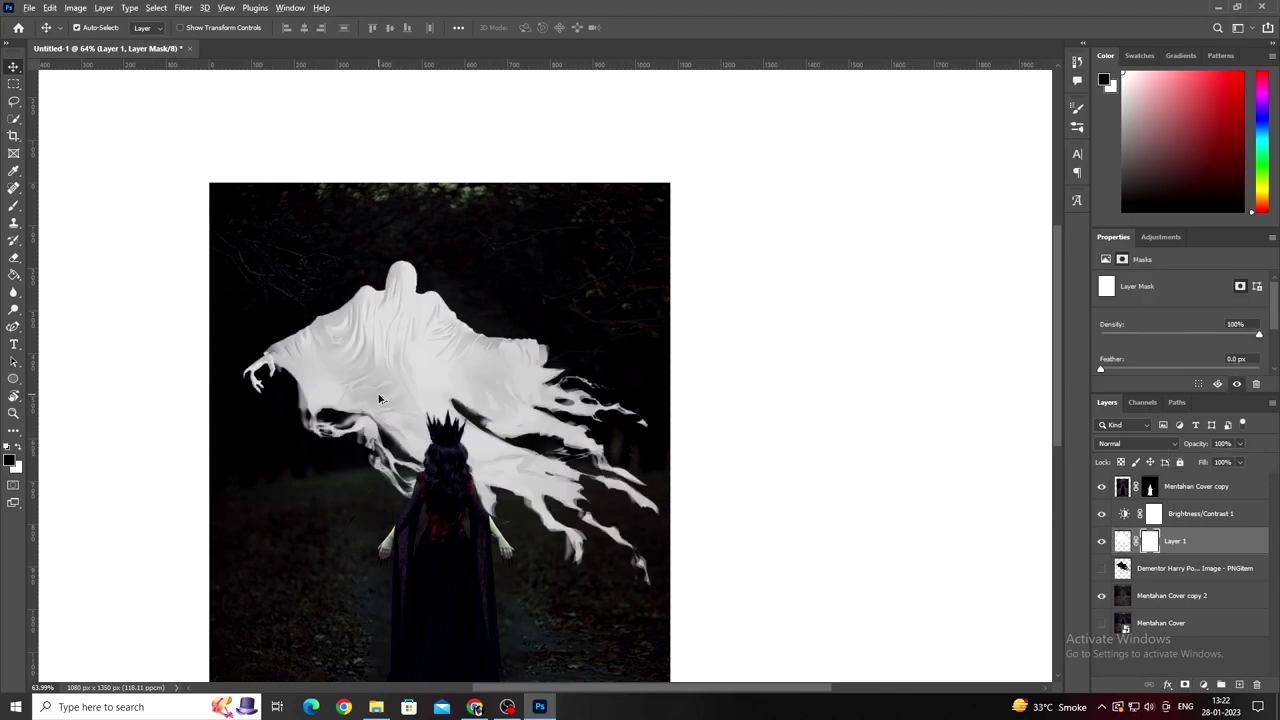
pyautogui.keyDown('alt'); pyautogui.scroll(2, 379, 399); pyautogui.keyUp('alt')
pyautogui.keyDown('alt'); pyautogui.scroll(1, 379, 399); pyautogui.keyUp('alt')
pyautogui.keyDown('alt'); pyautogui.scroll(1, 384, 401); pyautogui.keyUp('alt')
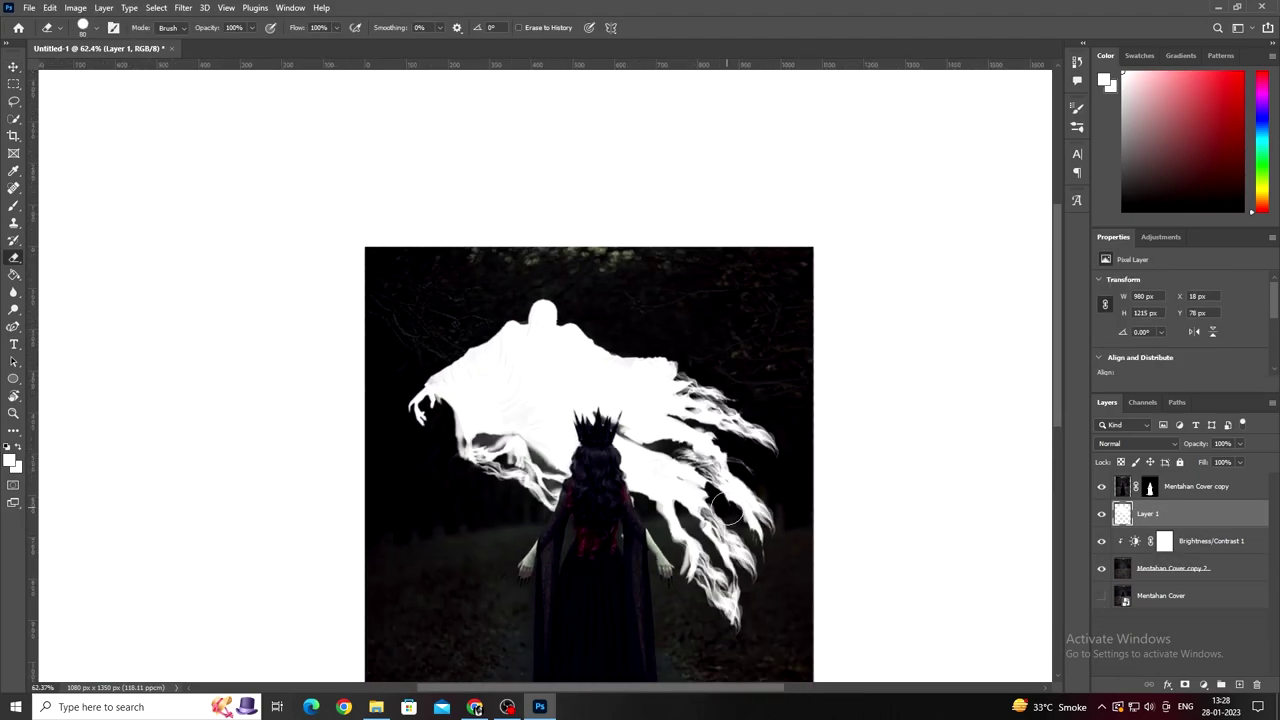
# Step: Enter Free Transform on the ghost layer and exit without changes
pyautogui.hotkey('ctrl', 't')
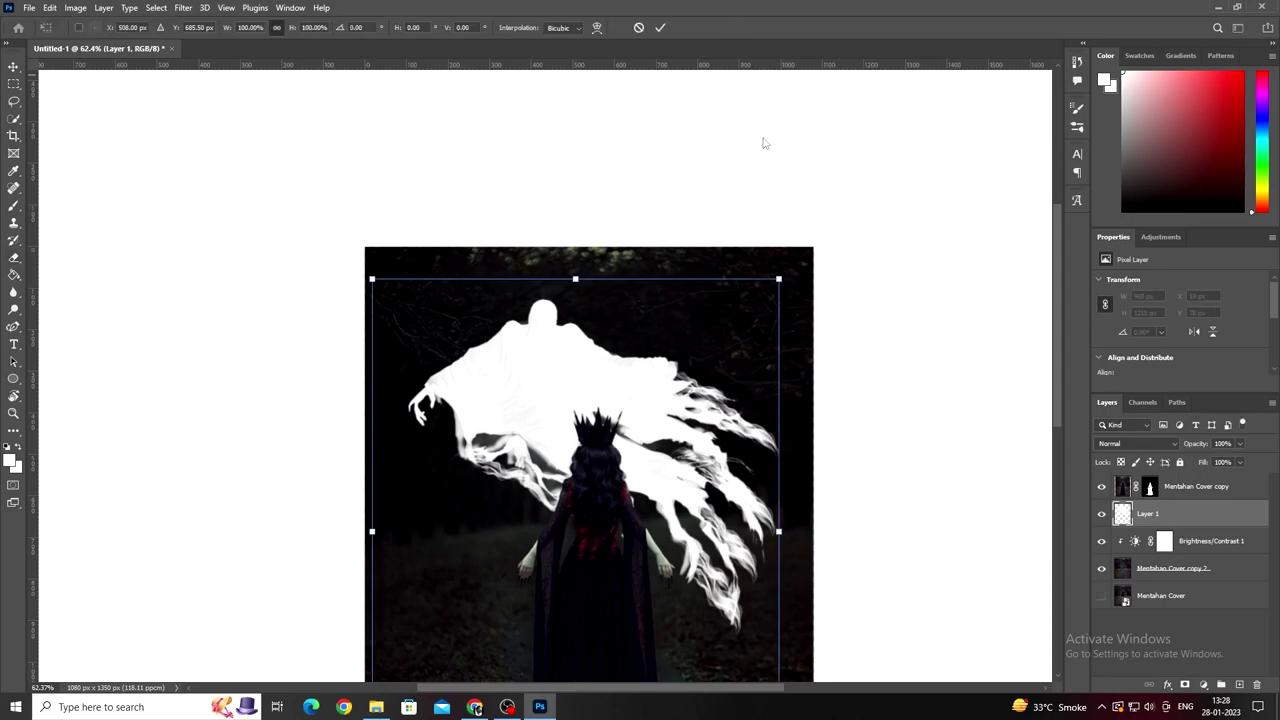
pyautogui.press('Return')
pyautogui.scroll(-2, 941, 487)
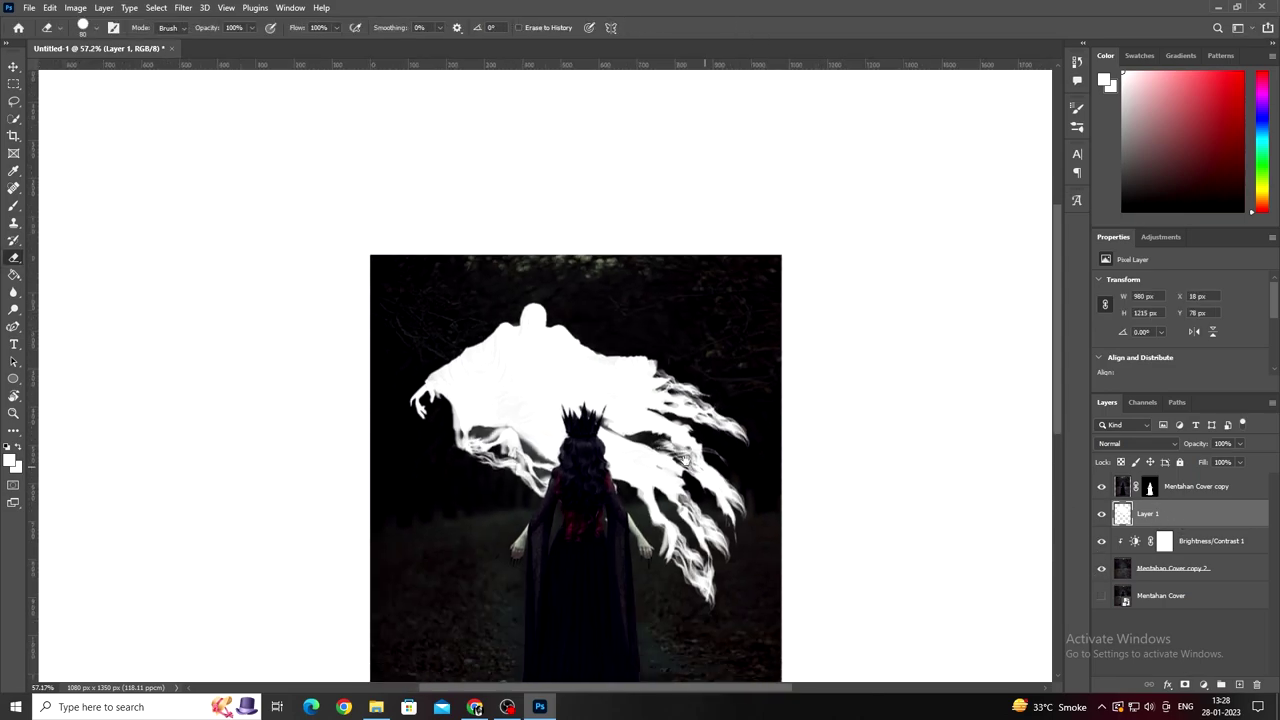
pyautogui.click(1161, 237)
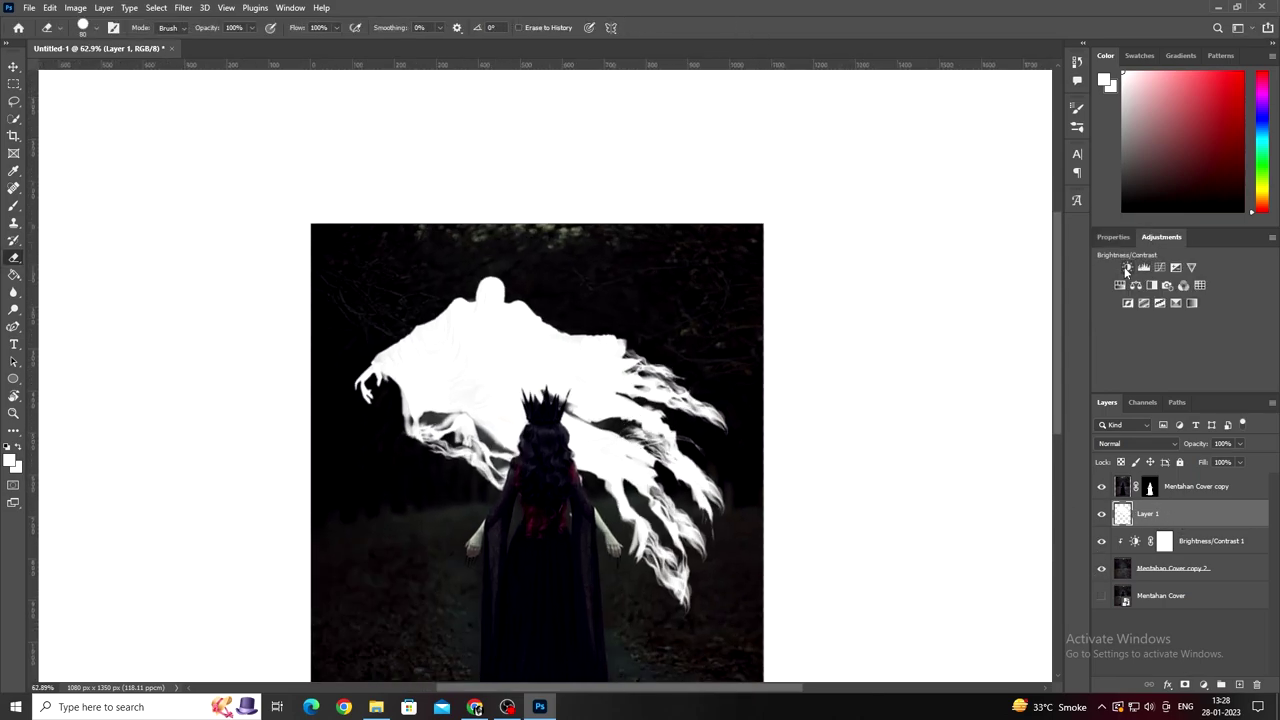
# Step: Add a colorized Hue/Saturation adjustment tinting the ghost a saturated green with lowered lightness
pyautogui.click(1136, 285)
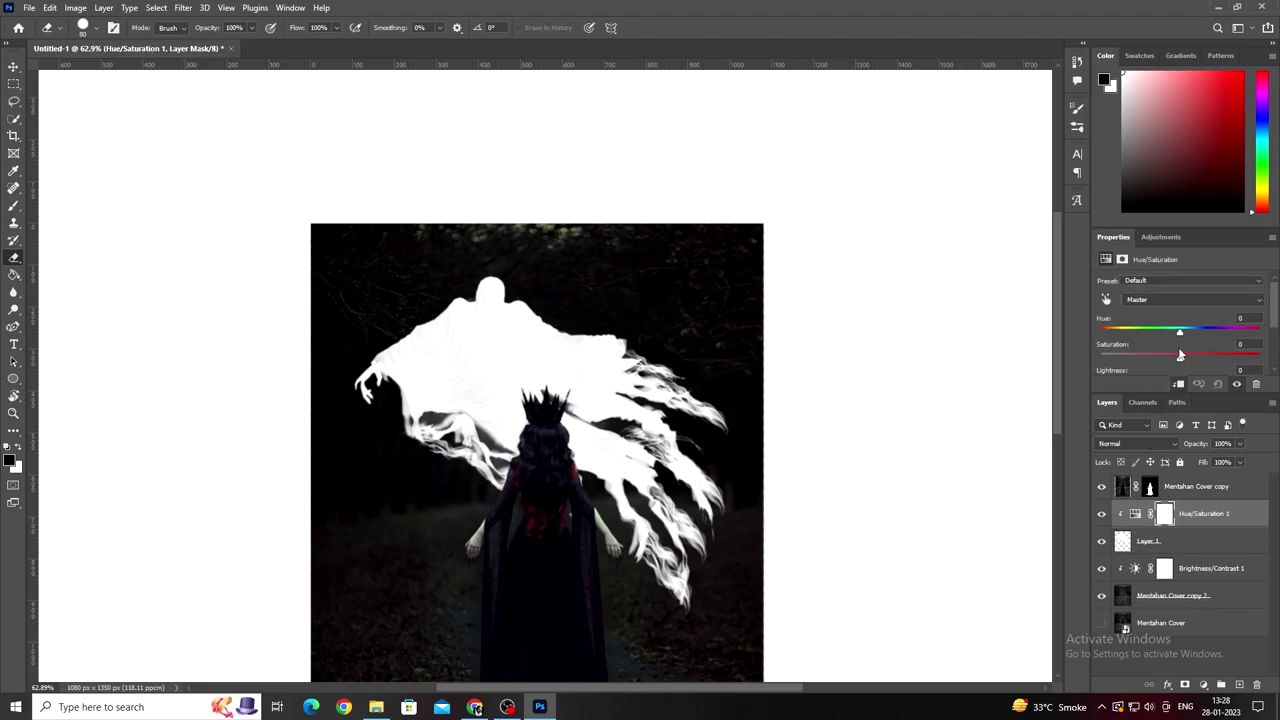
pyautogui.scroll(-1, 1172, 357)
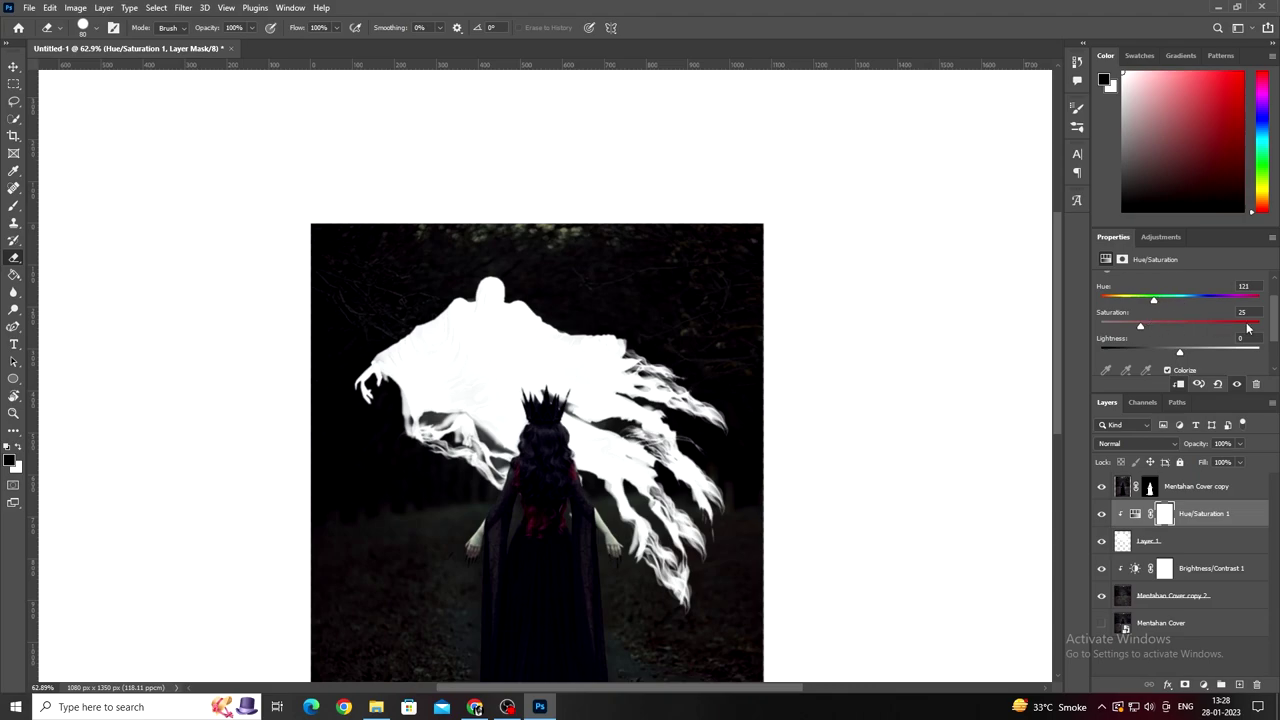
pyautogui.moveTo(1192, 352)
pyautogui.mouseDown()
pyautogui.moveTo(1123, 351)
pyautogui.moveTo(1155, 354)
pyautogui.mouseUp()
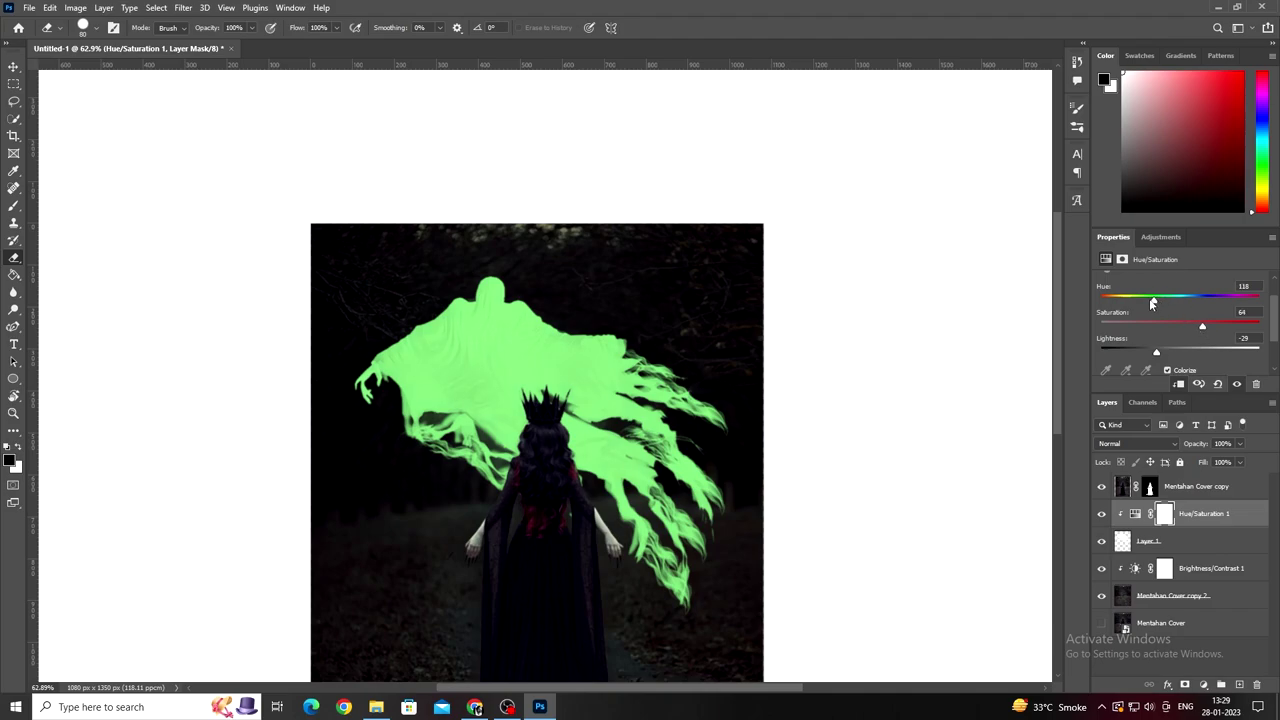
pyautogui.moveTo(1152, 303); pyautogui.dragTo(1133, 305)
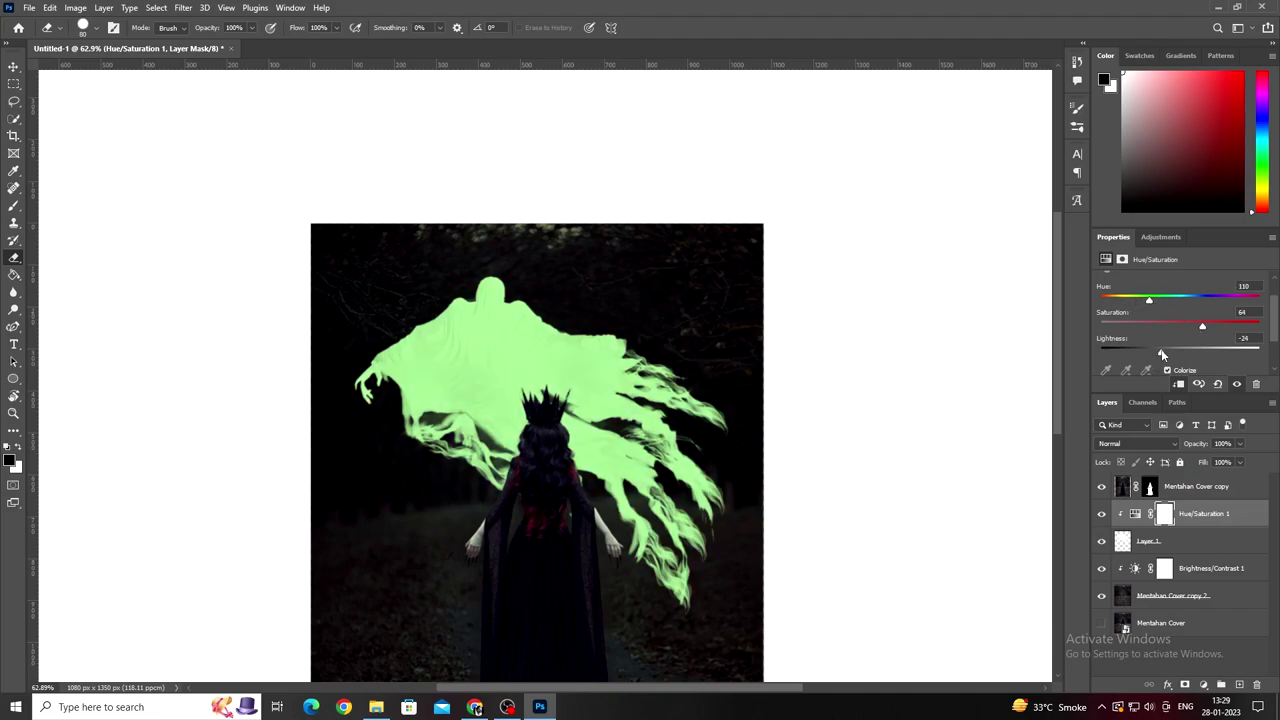
pyautogui.moveTo(1158, 354); pyautogui.dragTo(1145, 357)
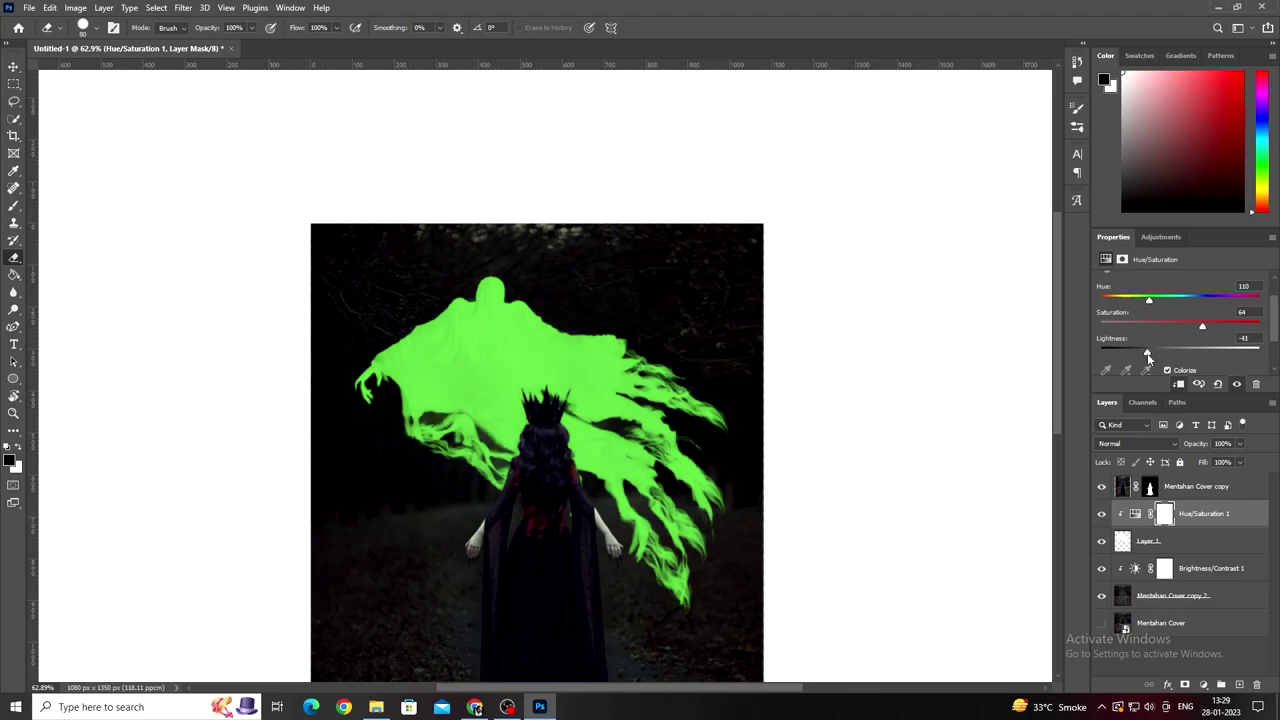
pyautogui.moveTo(1147, 353); pyautogui.dragTo(1146, 353)
# Step: Merge the Hue/Saturation 1 adjustment and the ghost layer into one layer
pyautogui.click(1176, 543)
pyautogui.keyDown('shift'); pyautogui.click(1196, 522); pyautogui.keyUp('shift')
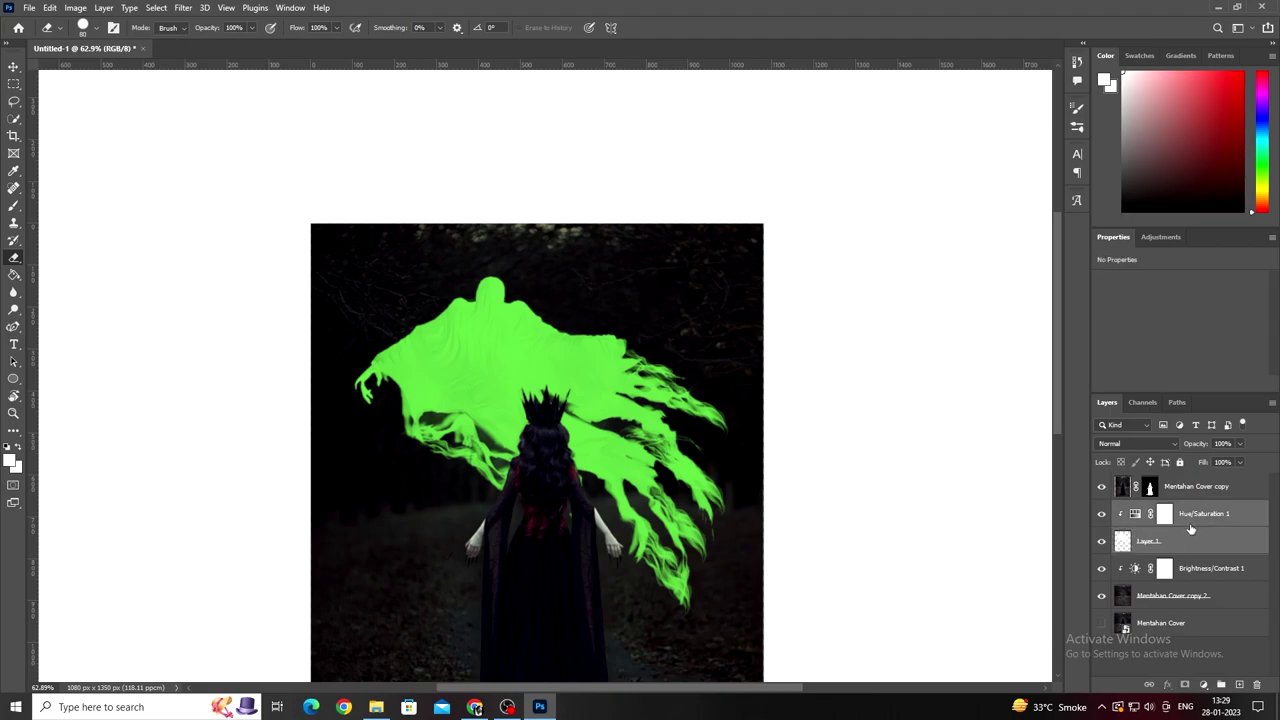
pyautogui.rightClick(1192, 522)
pyautogui.click(1086, 523)
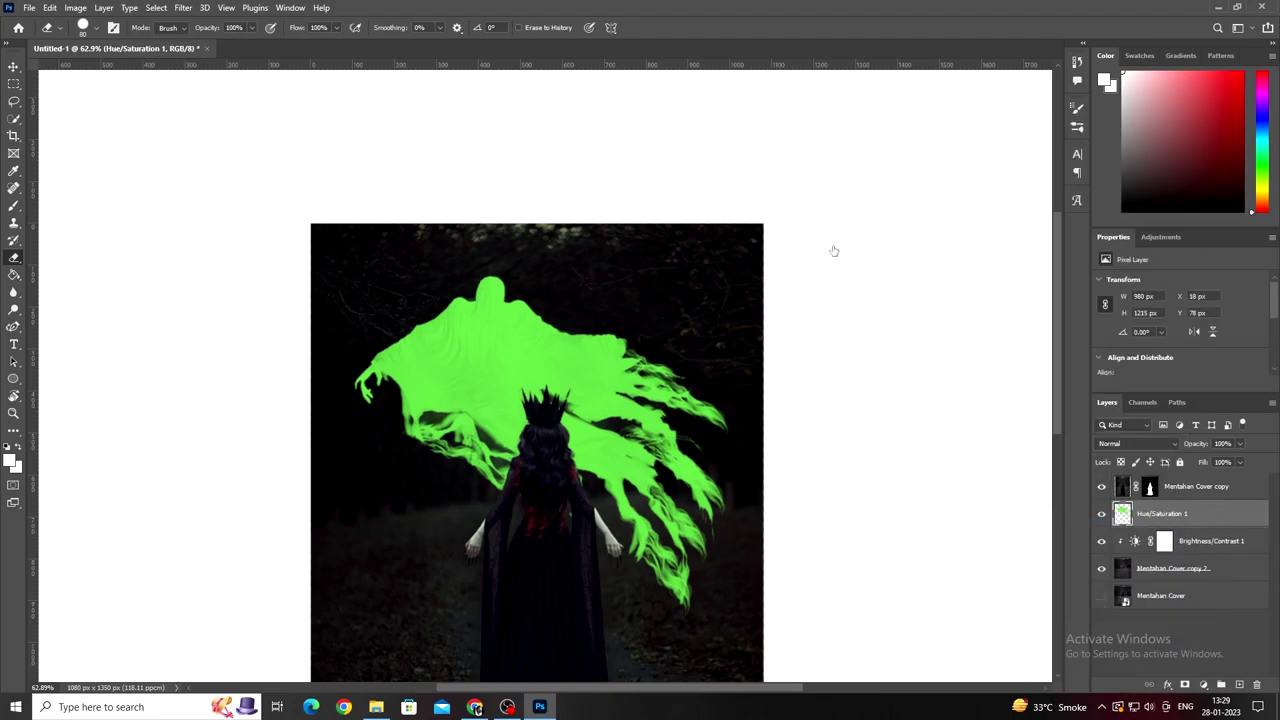
# Step: Try a green Inner Glow at opacity 65 and choke 34, then cancel it
pyautogui.doubleClick(1180, 510)
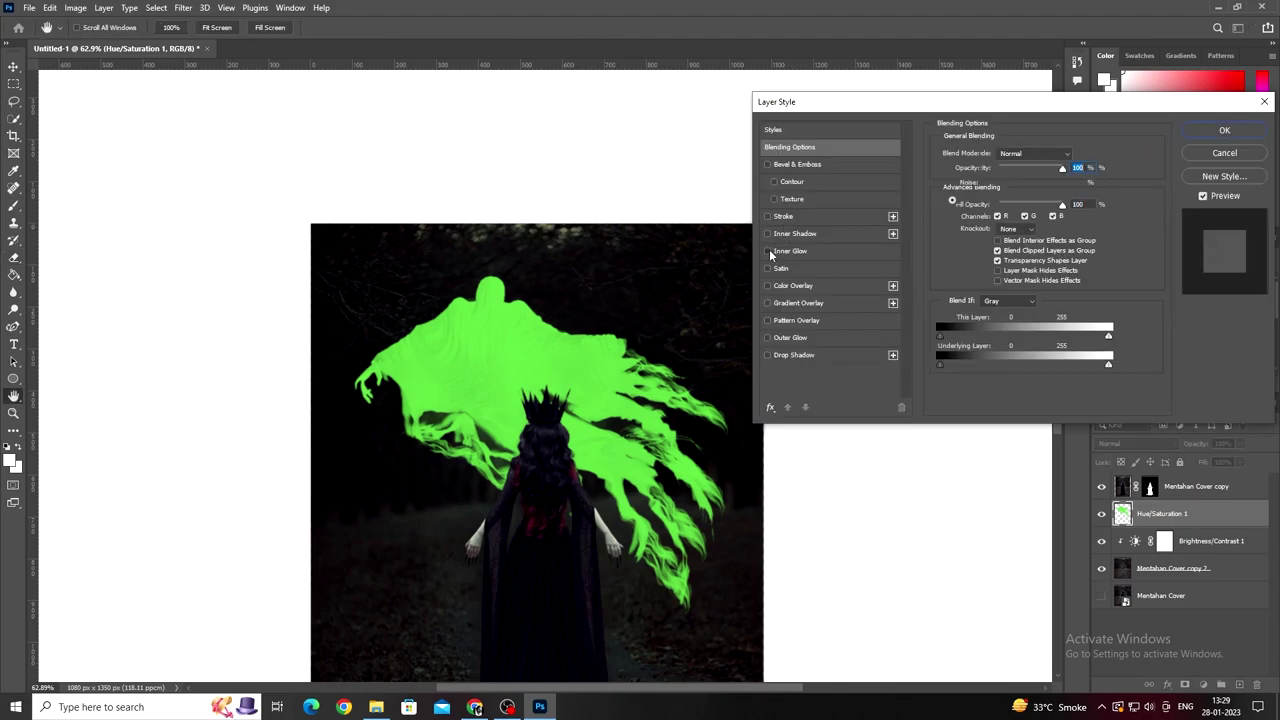
pyautogui.click(768, 251)
pyautogui.click(968, 200)
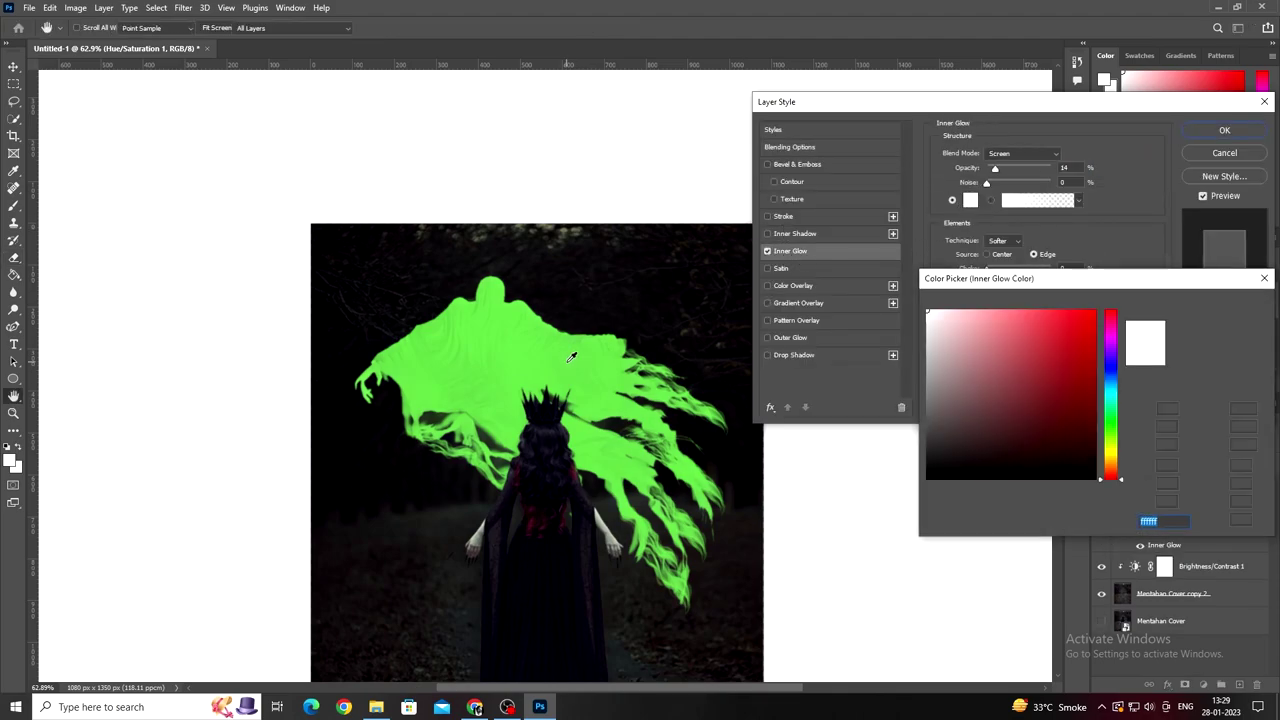
pyautogui.click(1037, 337)
pyautogui.click(1231, 297)
pyautogui.moveTo(995, 168); pyautogui.dragTo(1028, 172)
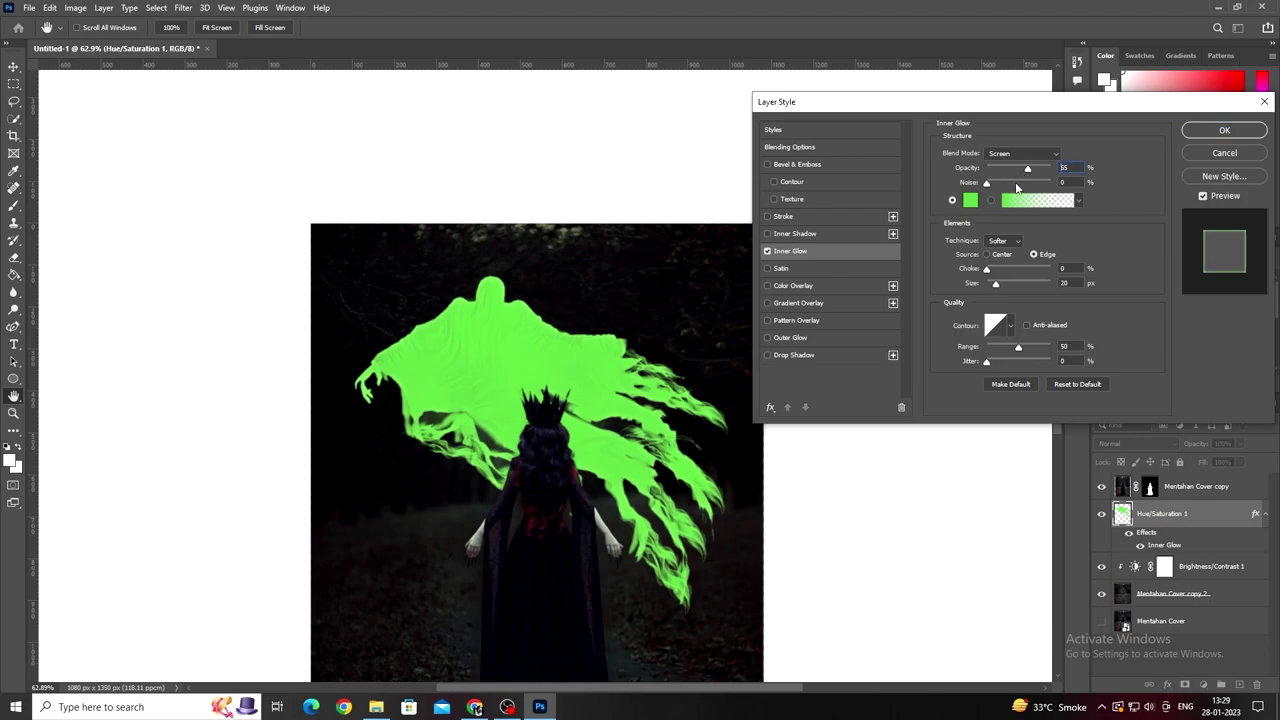
pyautogui.moveTo(986, 269); pyautogui.dragTo(1009, 271)
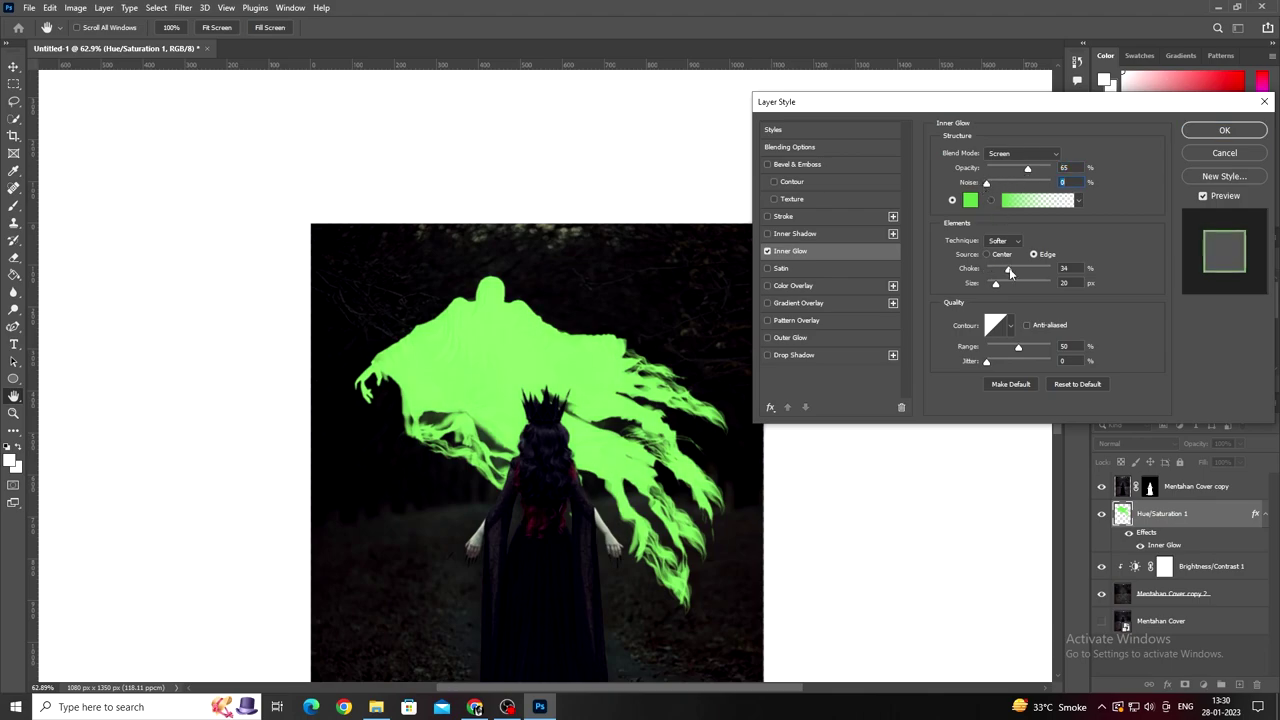
pyautogui.click(1224, 152)
pyautogui.rightClick(1177, 518)
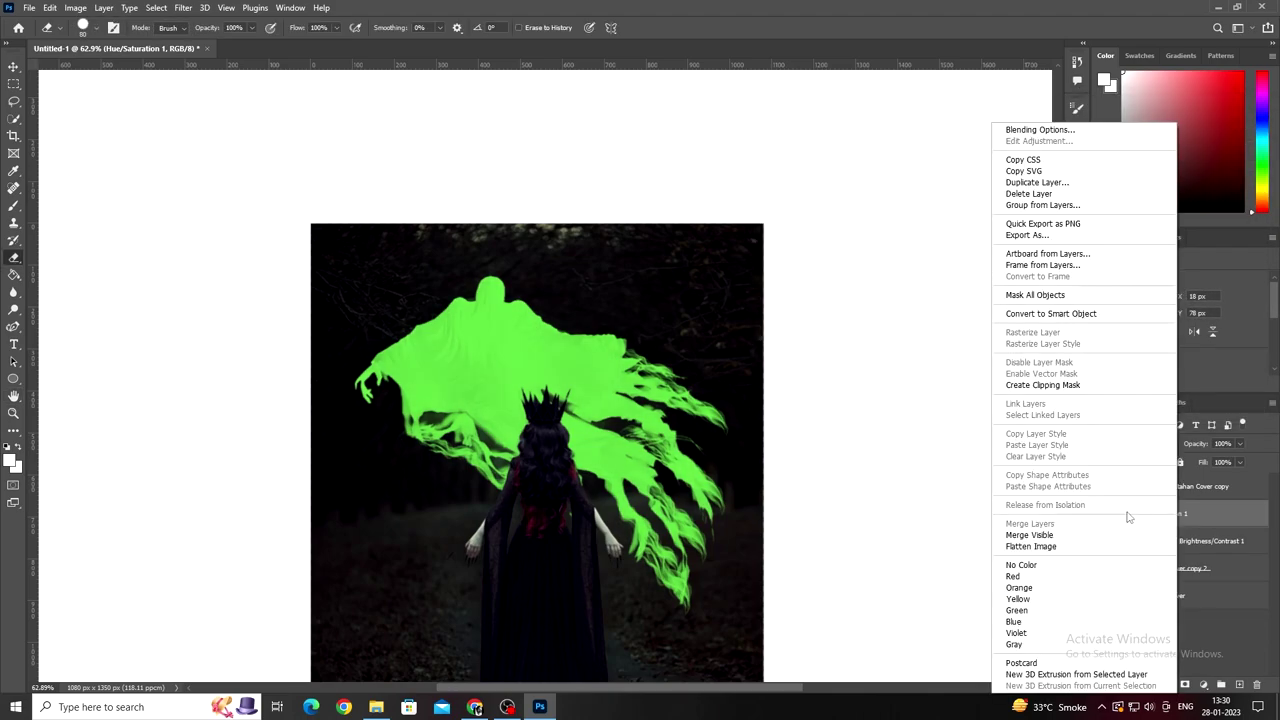
# Step: Convert the ghost layer to a Smart Object and duplicate it in Screen blend mode
pyautogui.click(1095, 314)
pyautogui.rightClick(1173, 517)
pyautogui.press('Escape')
pyautogui.hotkey('ctrl', 'j')
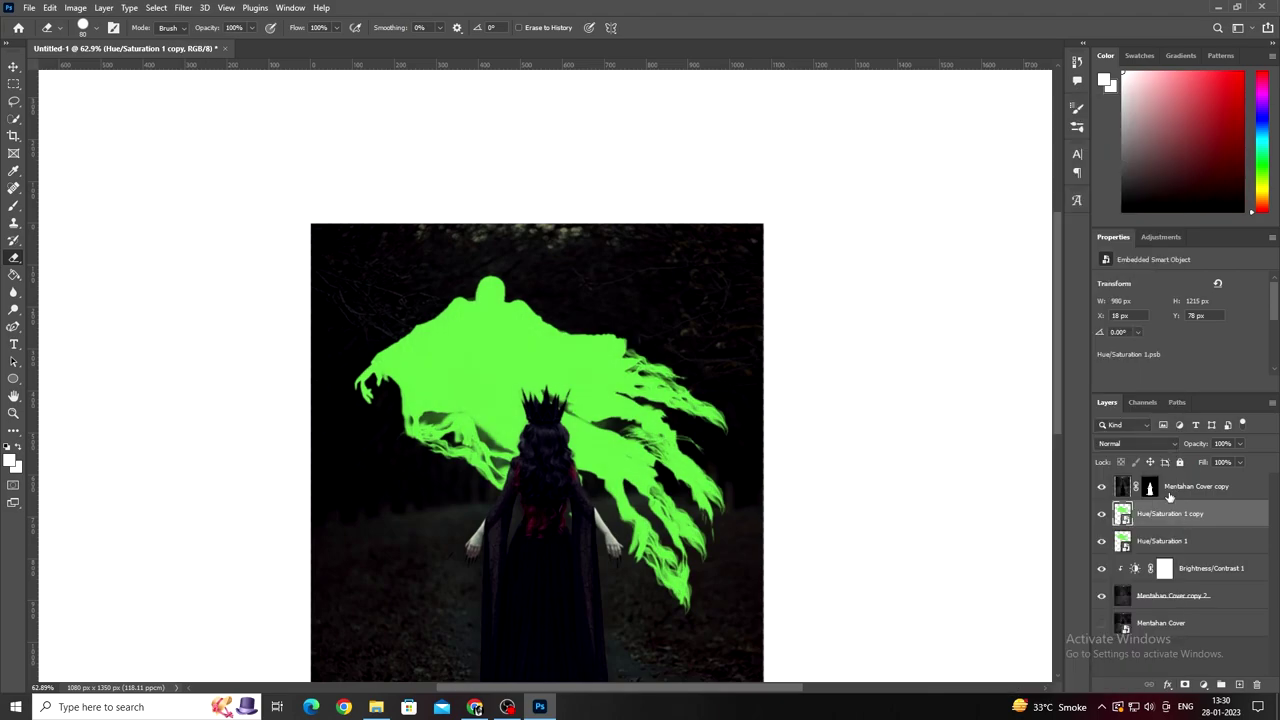
pyautogui.click(1130, 443)
pyautogui.click(1120, 476)
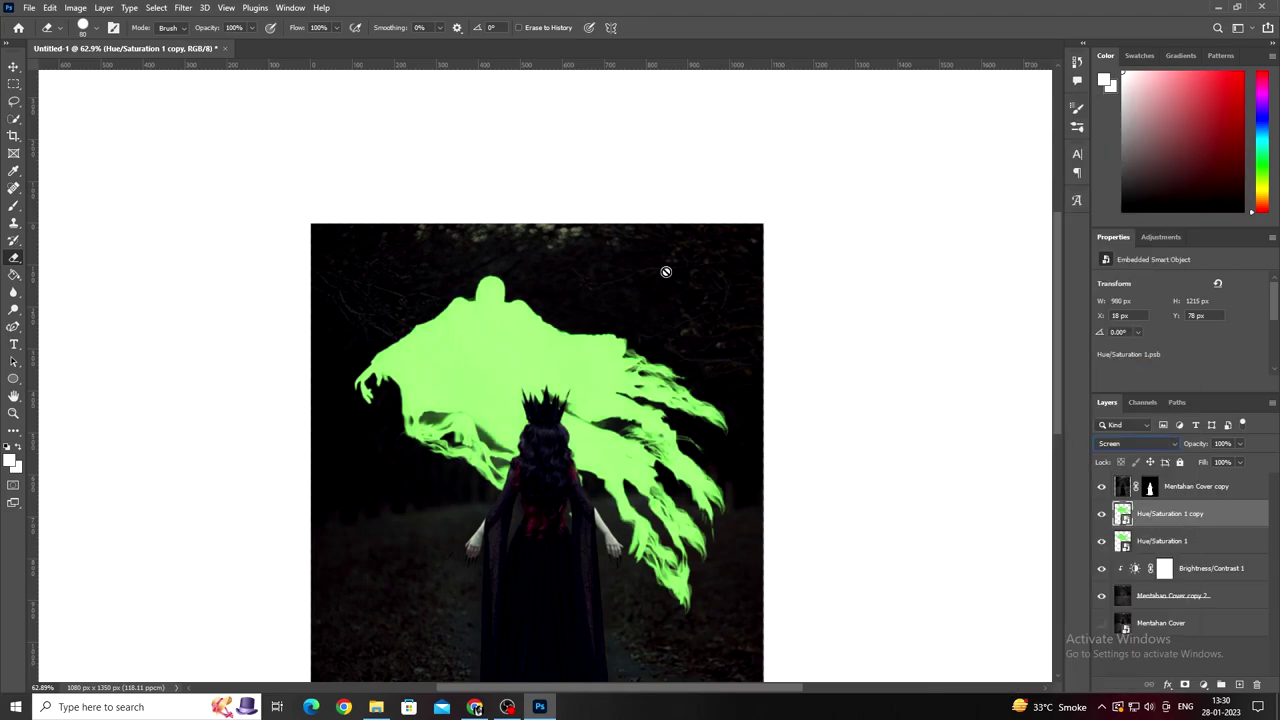
# Step: Give the Screen copy a 15-pixel Gaussian Blur, then duplicate it with the same blur
pyautogui.click(183, 7)
pyautogui.click(386, 229)
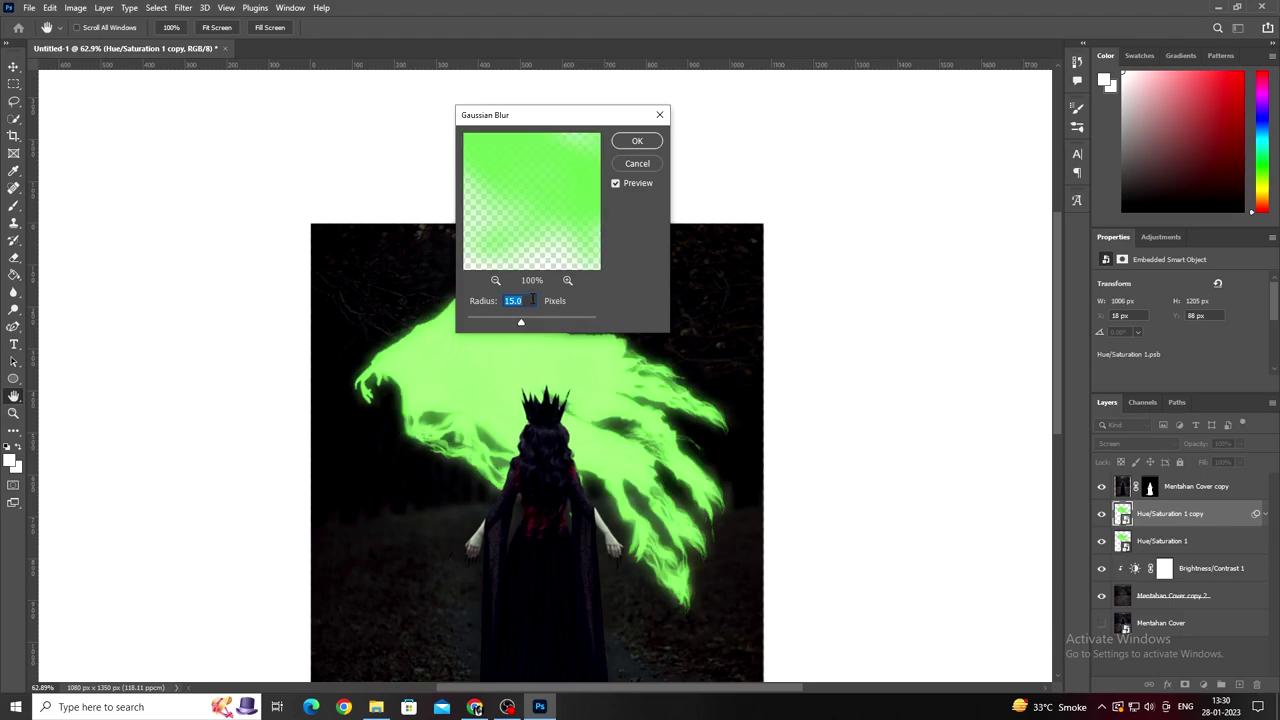
pyautogui.click(637, 141)
pyautogui.press('e')
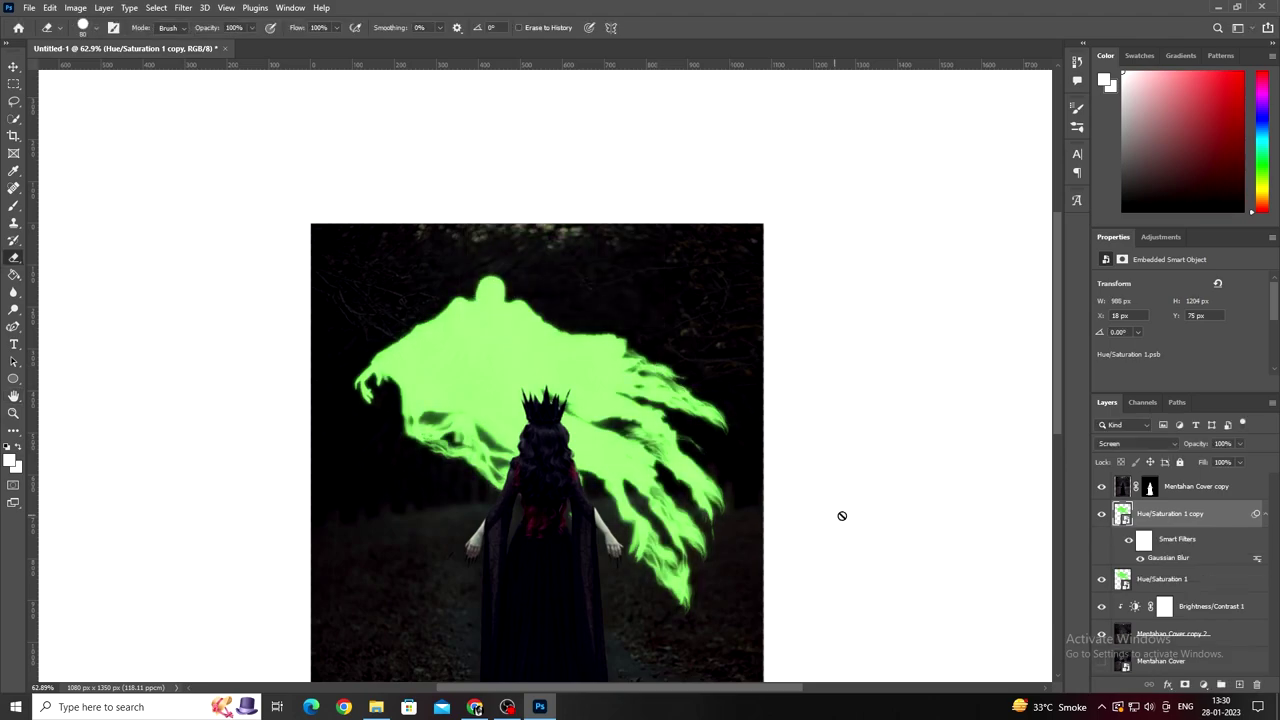
pyautogui.hotkey('ctrl', 'j')
pyautogui.doubleClick(1168, 557)
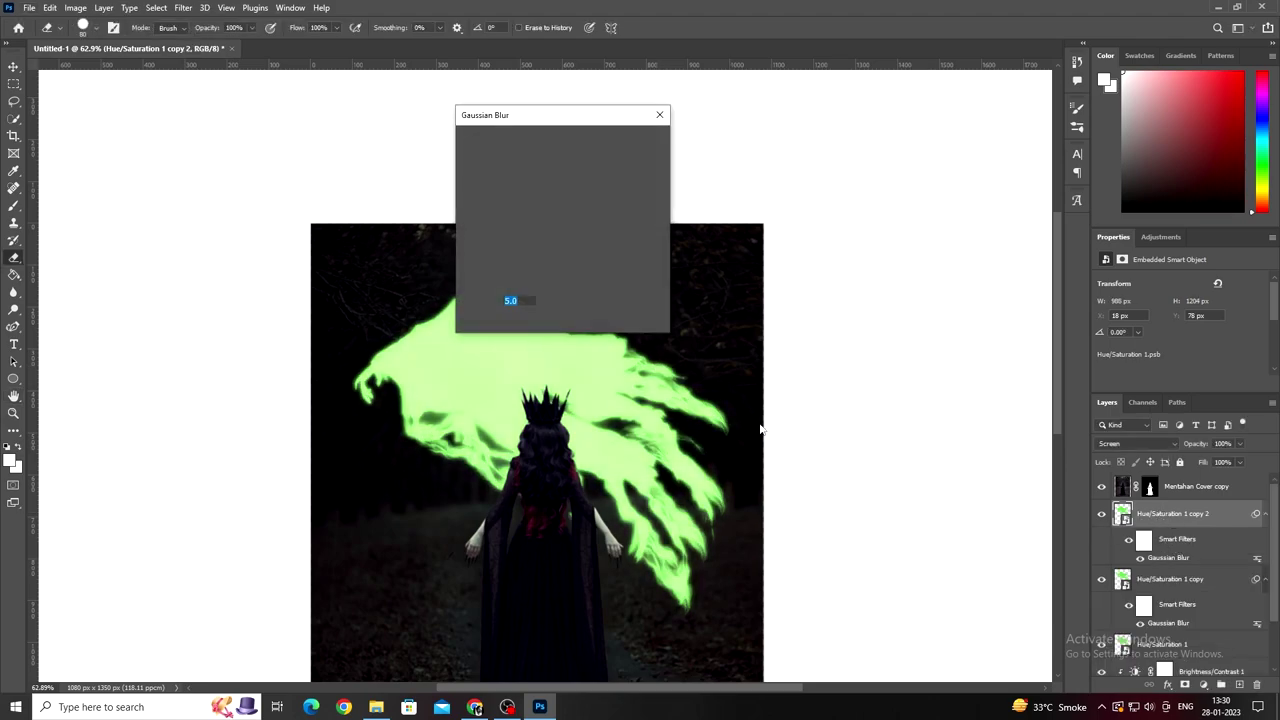
pyautogui.press('Return')
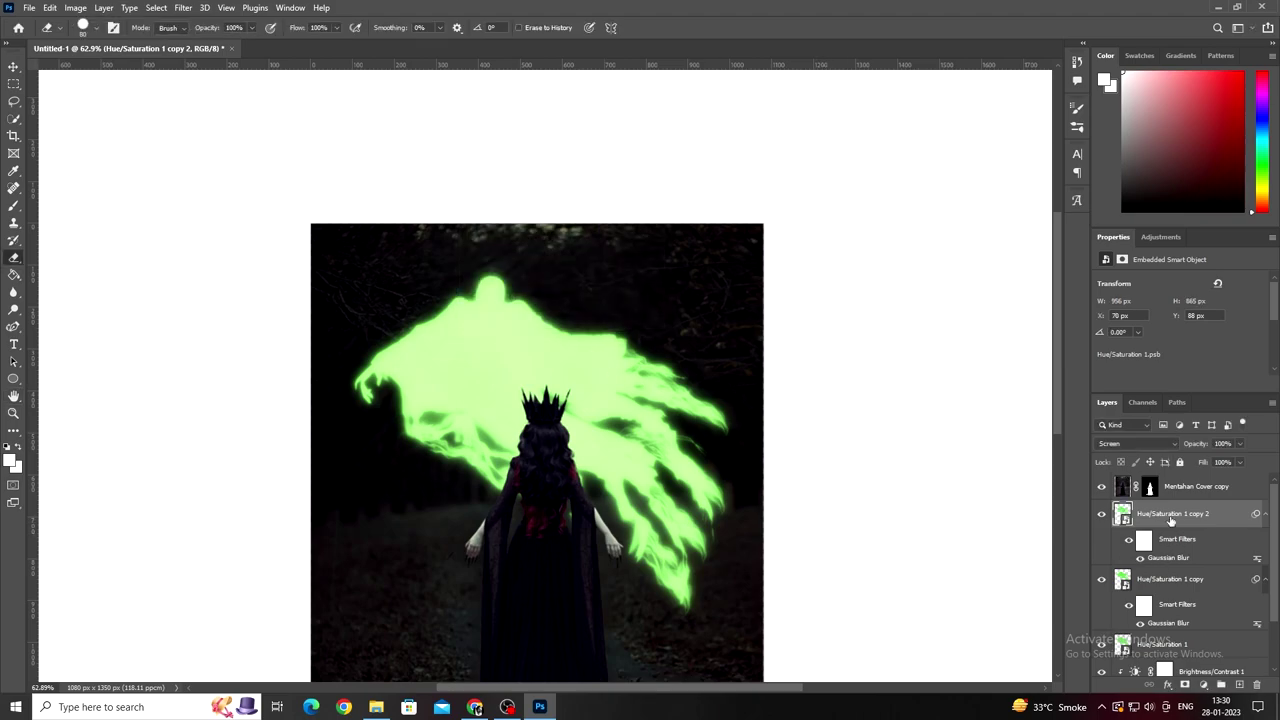
# Step: Add a third glow copy, trying a 1500-pixel blur radius and correcting it after the range warning
pyautogui.hotkey('ctrl', 'j')
pyautogui.scroll(-2, 578, 465)
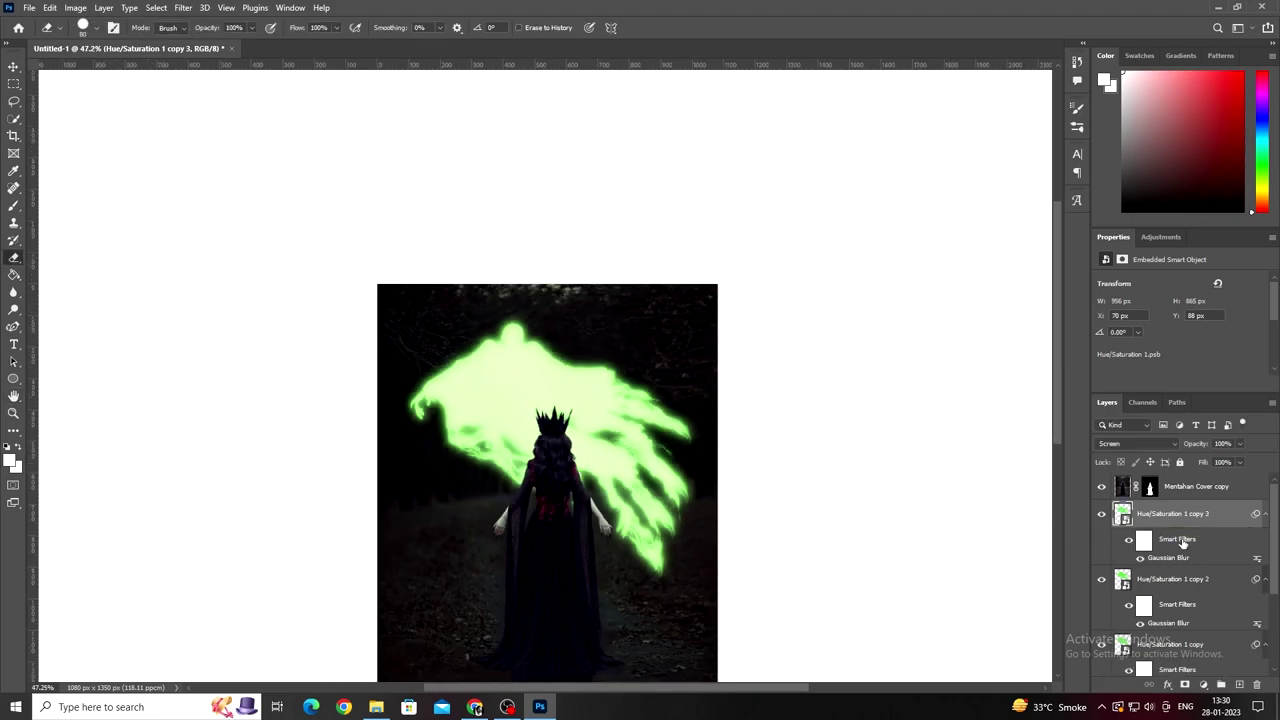
pyautogui.doubleClick(1179, 558)
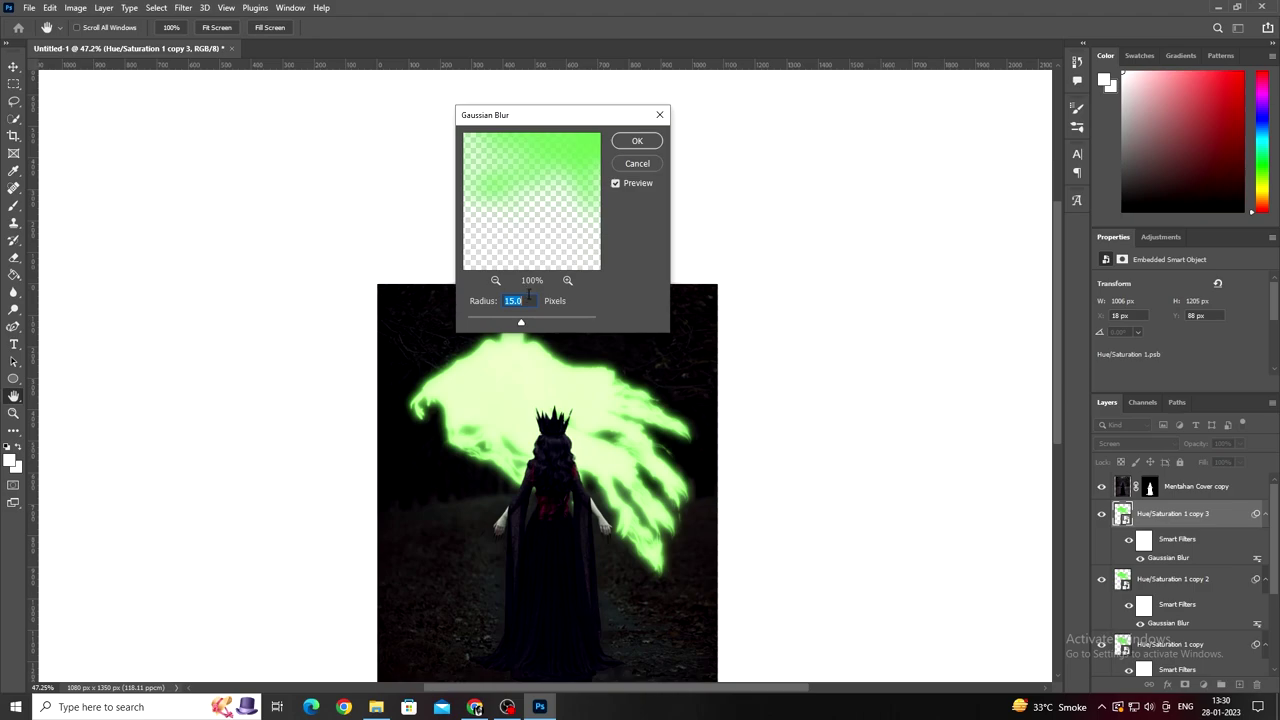
pyautogui.write('1500')
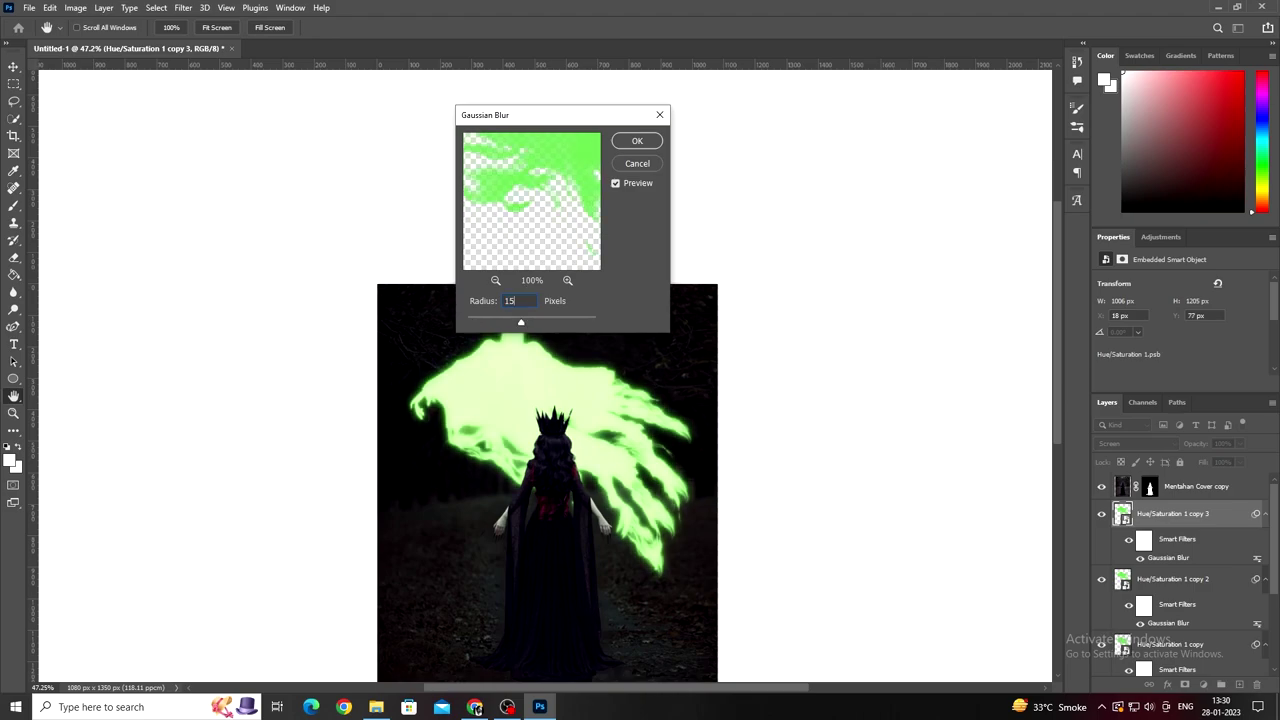
pyautogui.press('Return')
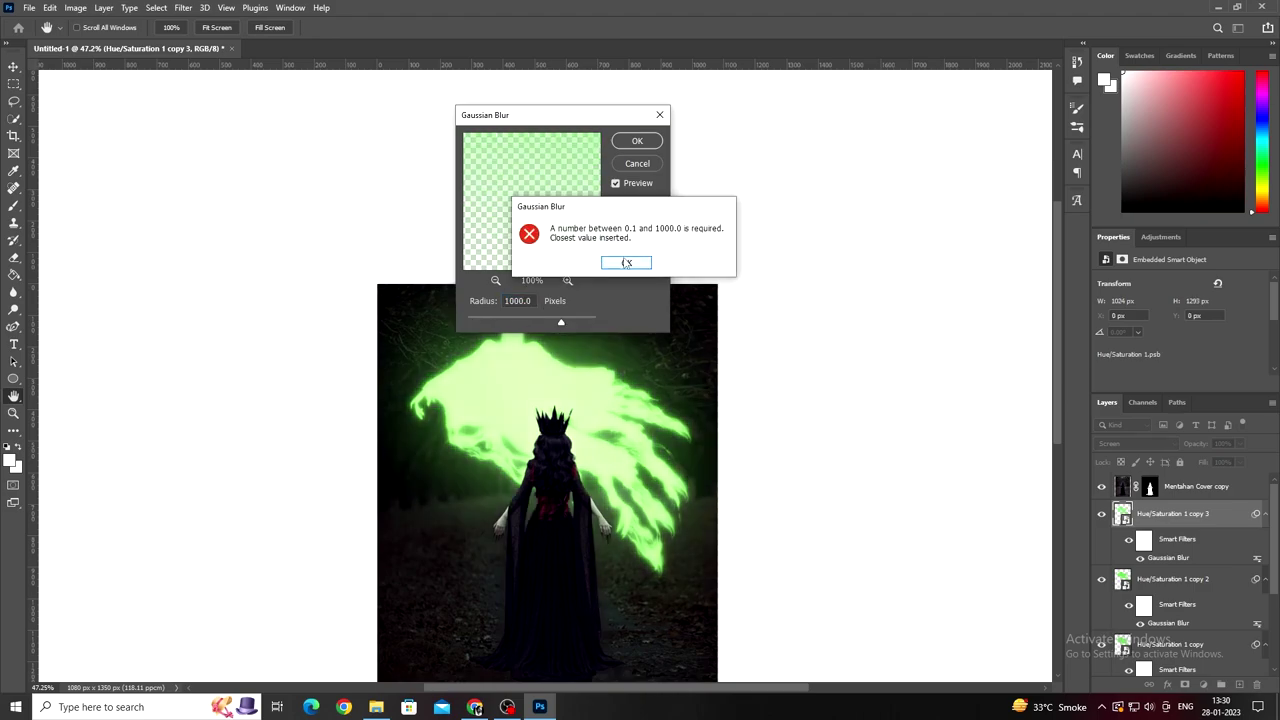
pyautogui.click(613, 262)
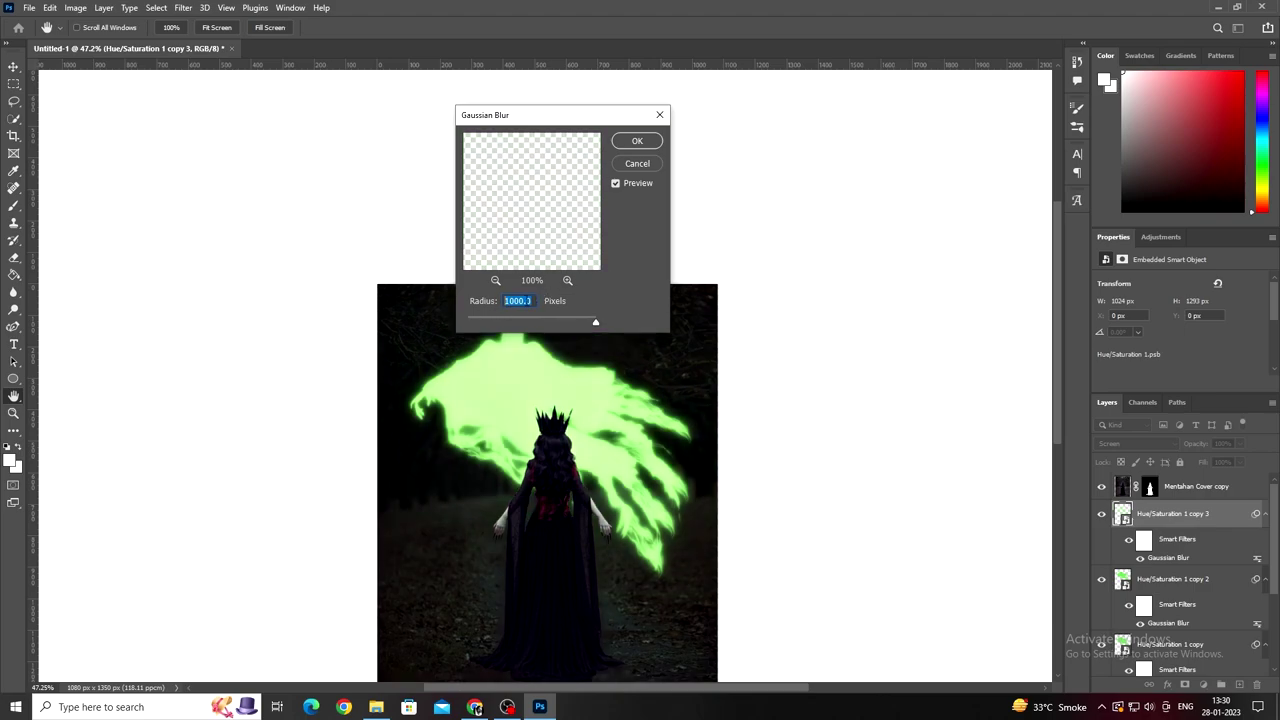
pyautogui.write('3')
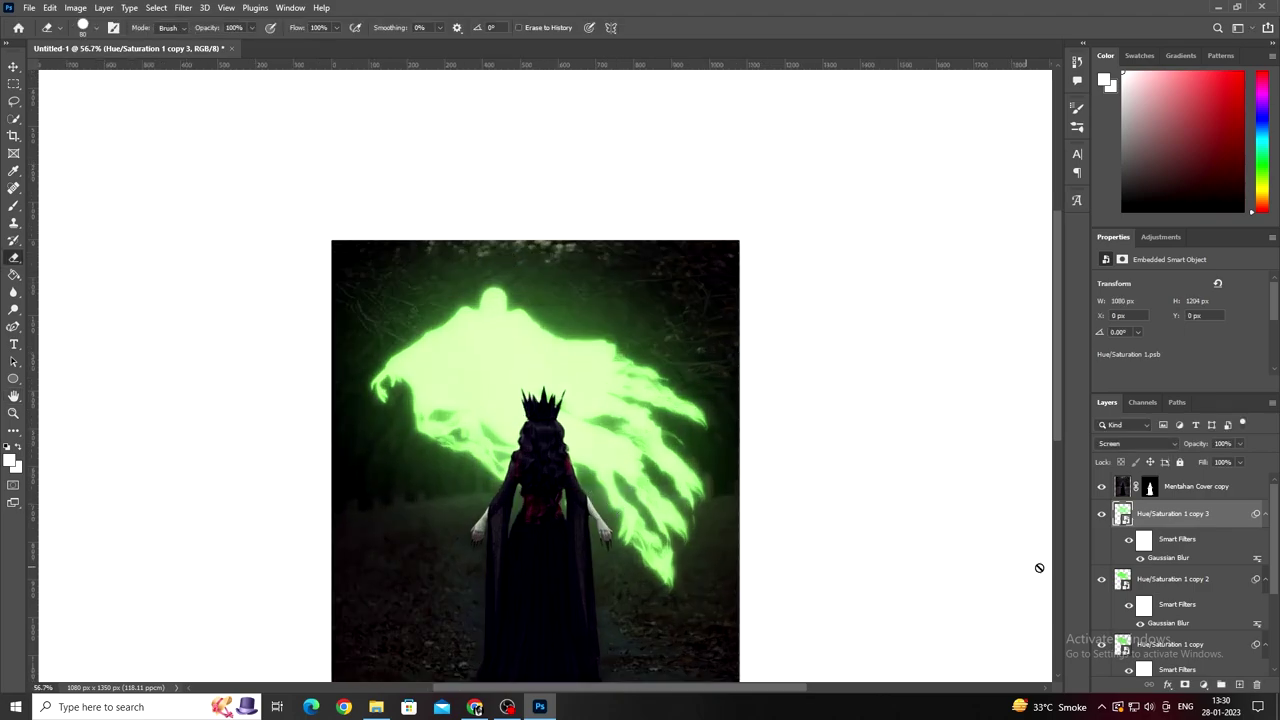
pyautogui.doubleClick(1168, 557)
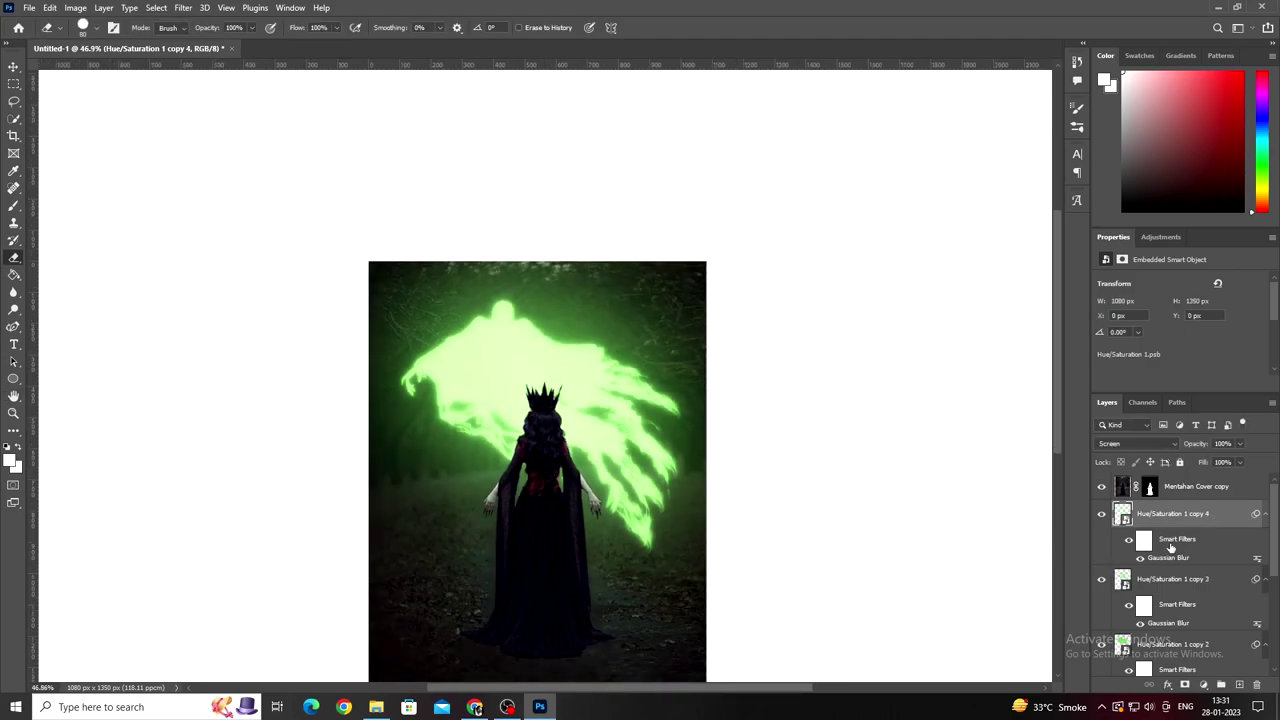
pyautogui.scroll(-3, 1171, 546)
pyautogui.scroll(-2, 1170, 570)
pyautogui.keyDown('shift'); pyautogui.click(1166, 590); pyautogui.keyUp('shift')
# Step: Group the glow layers into one group, cancelling a brief transform on it
pyautogui.hotkey('ctrl', 'g')
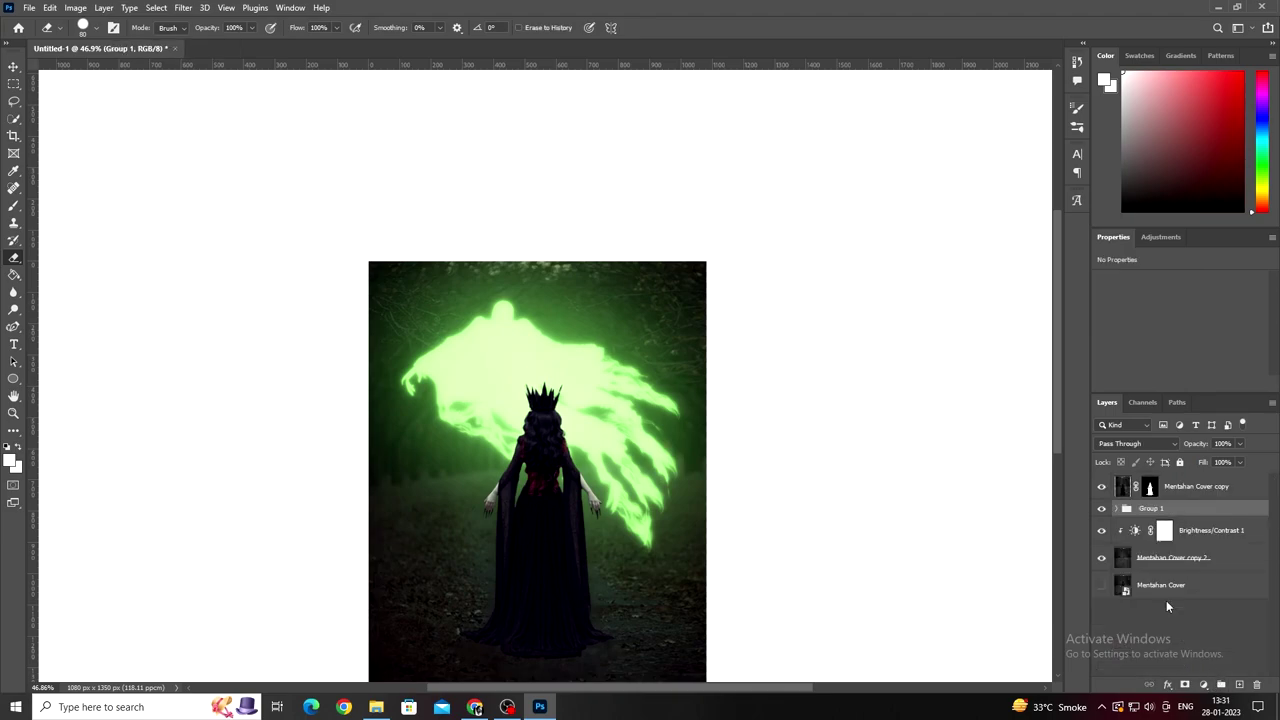
pyautogui.scroll(-1, 543, 529)
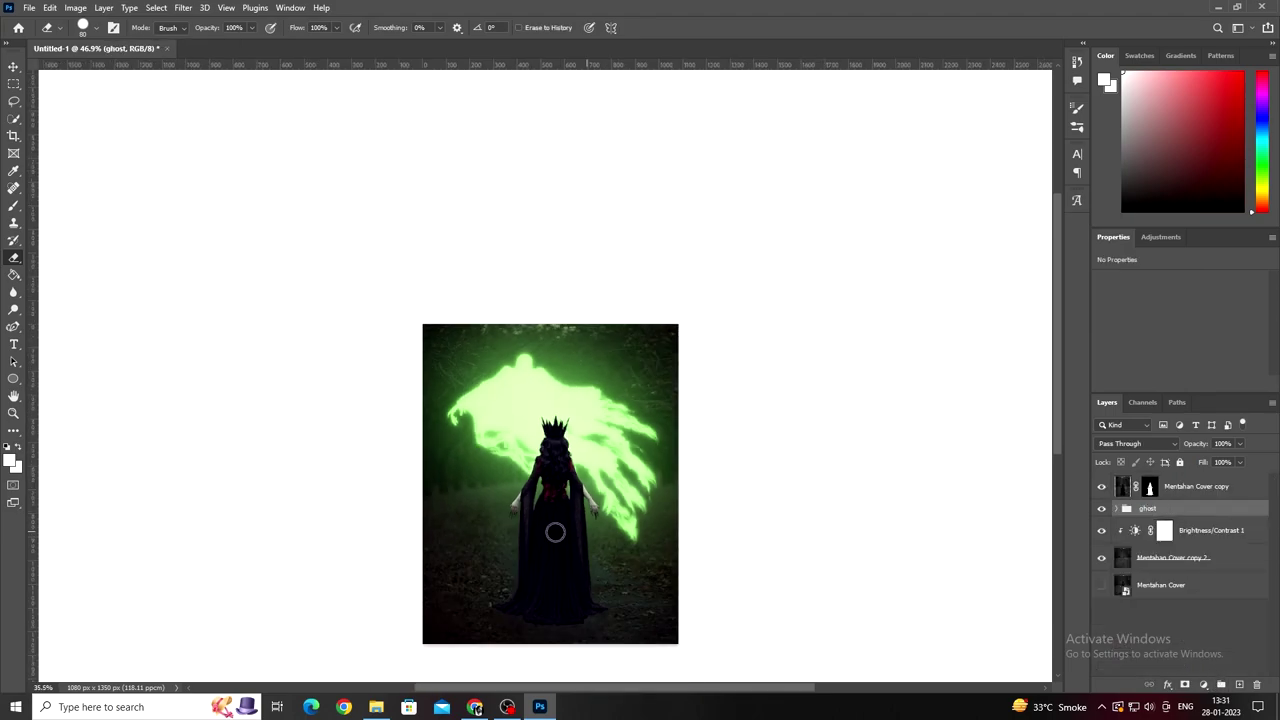
pyautogui.scroll(1, 580, 520)
pyautogui.scroll(1, 562, 510)
pyautogui.hotkey('ctrl', 't')
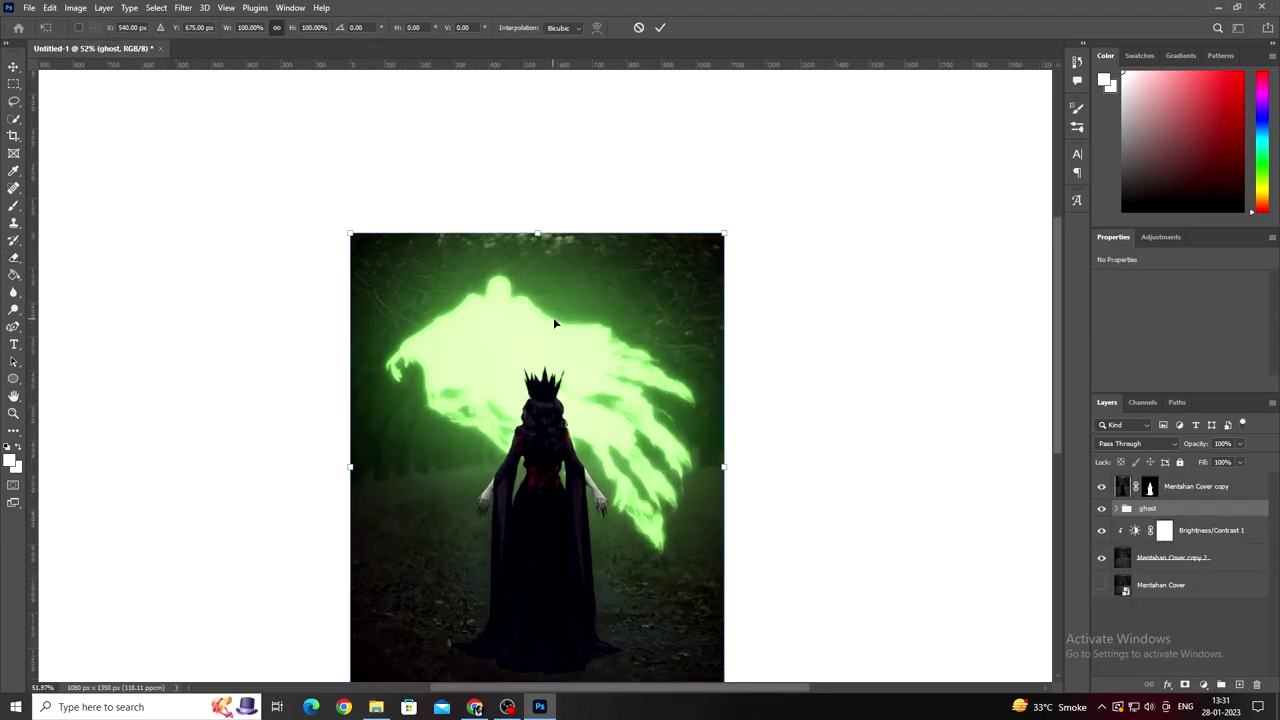
pyautogui.click(639, 27)
pyautogui.press('e')
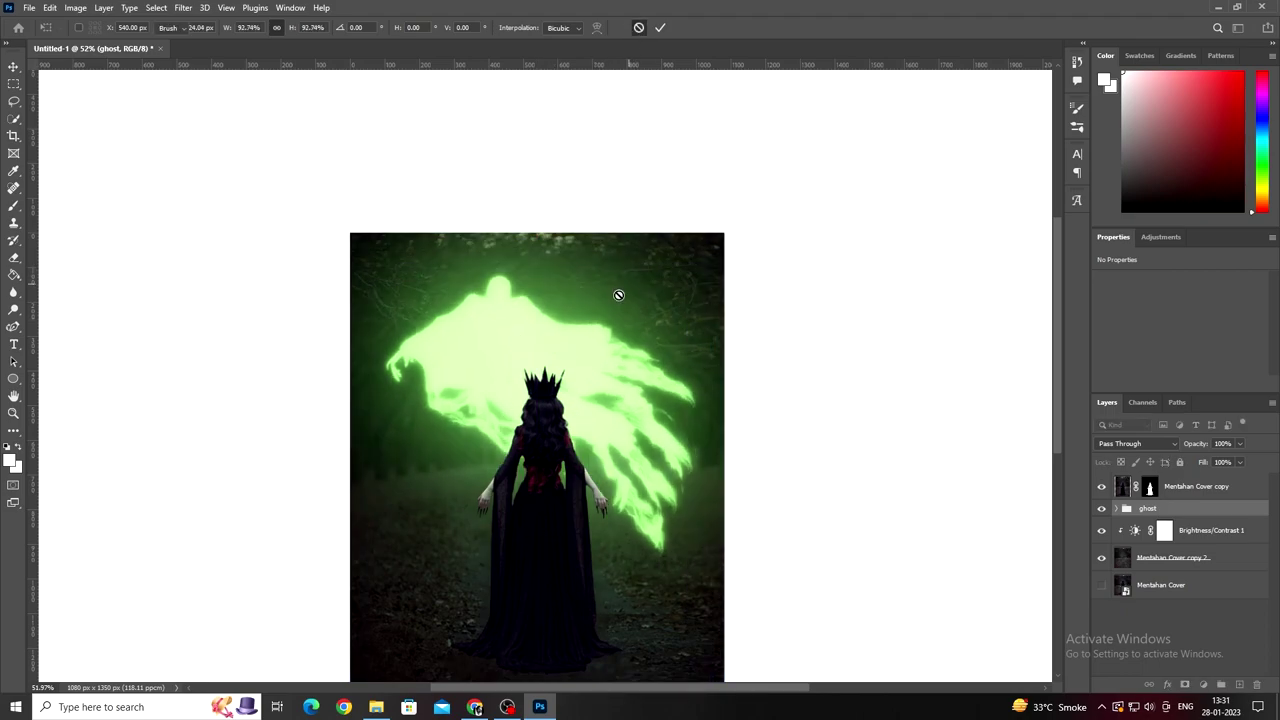
pyautogui.scroll(1, 614, 294)
pyautogui.scroll(-1, 620, 350)
pyautogui.scroll(-1, 560, 450)
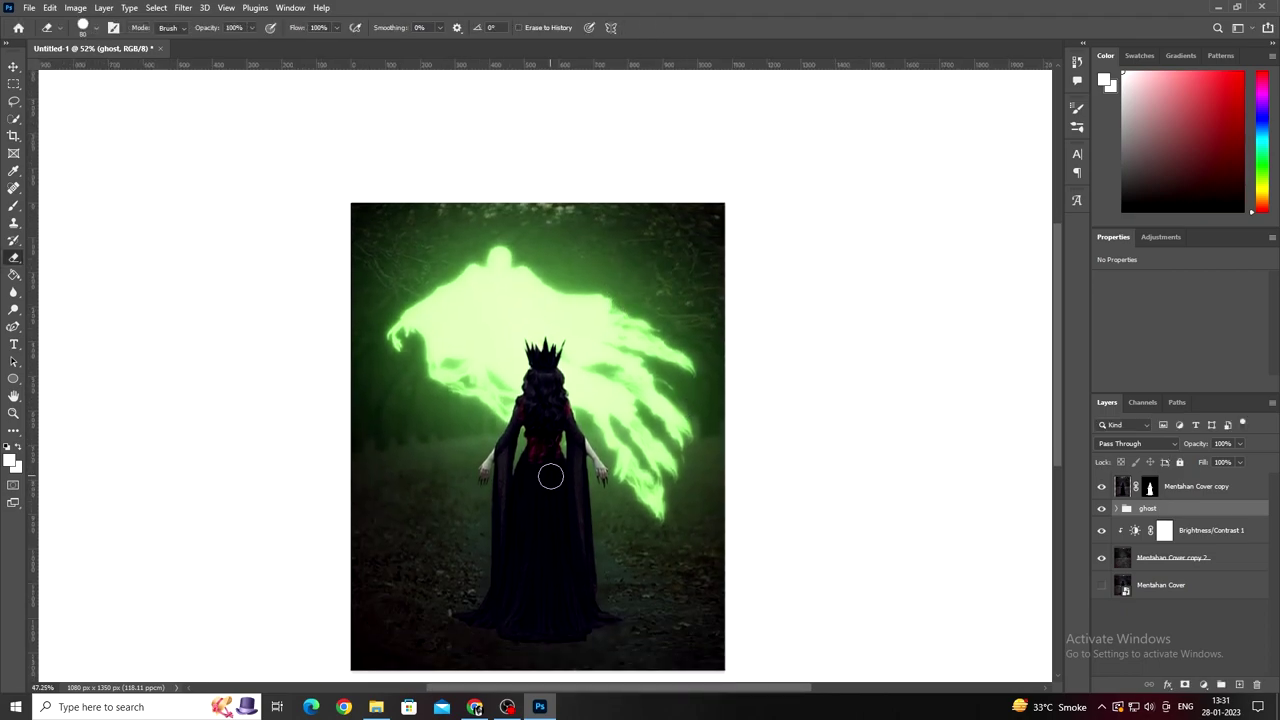
pyautogui.scroll(-1, 551, 477)
pyautogui.scroll(2, 570, 478)
pyautogui.scroll(1, 587, 479)
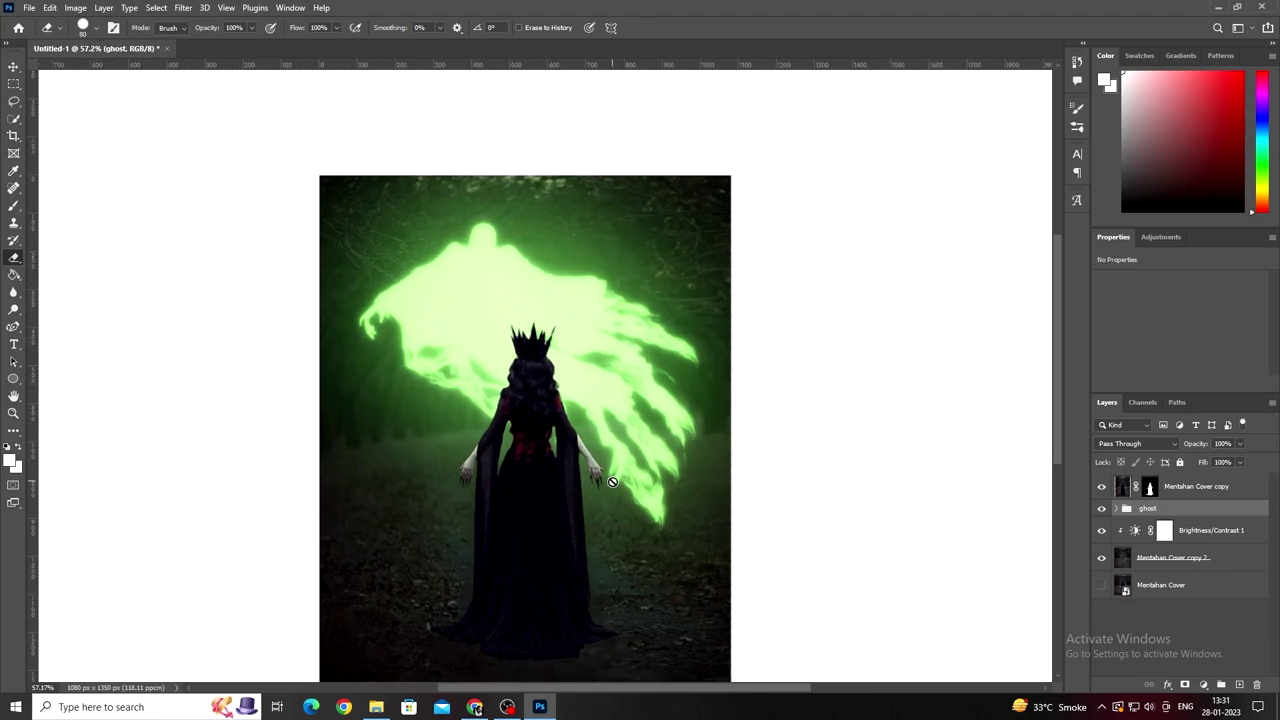
pyautogui.scroll(-3, 538, 490)
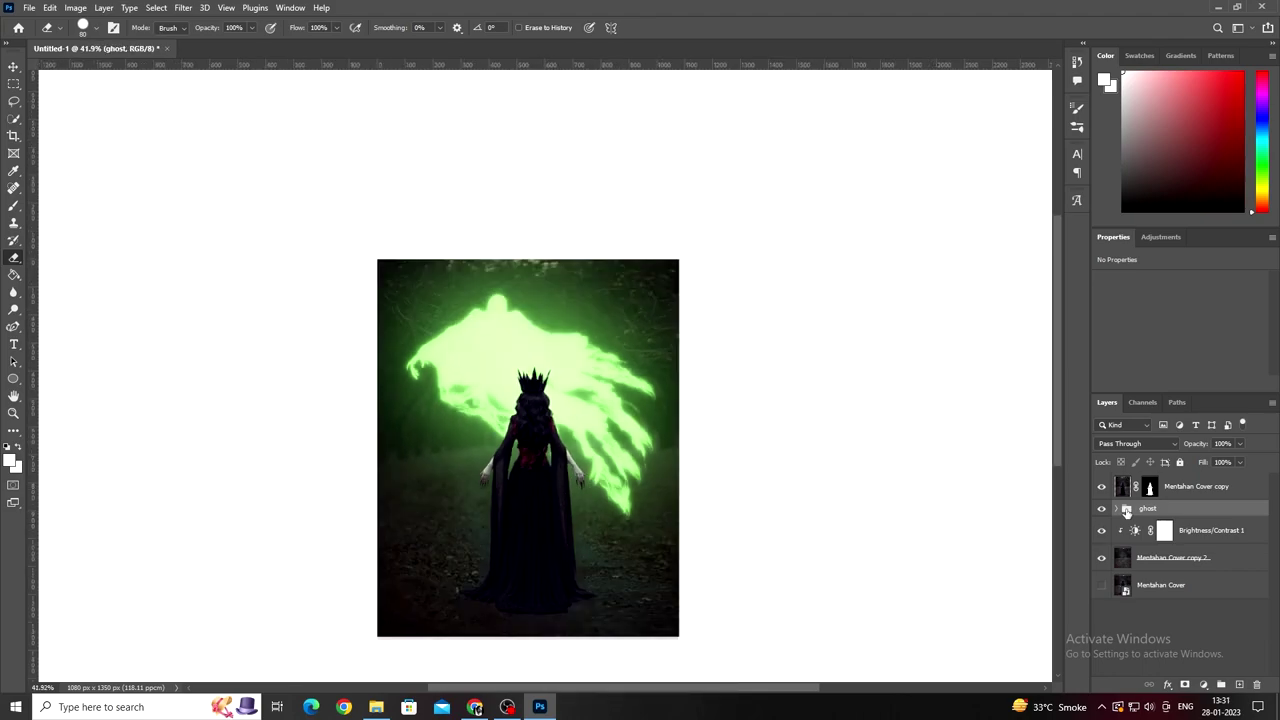
# Step: Expand the ghost group and compare the glow with and without the third copy
pyautogui.click(1126, 509)
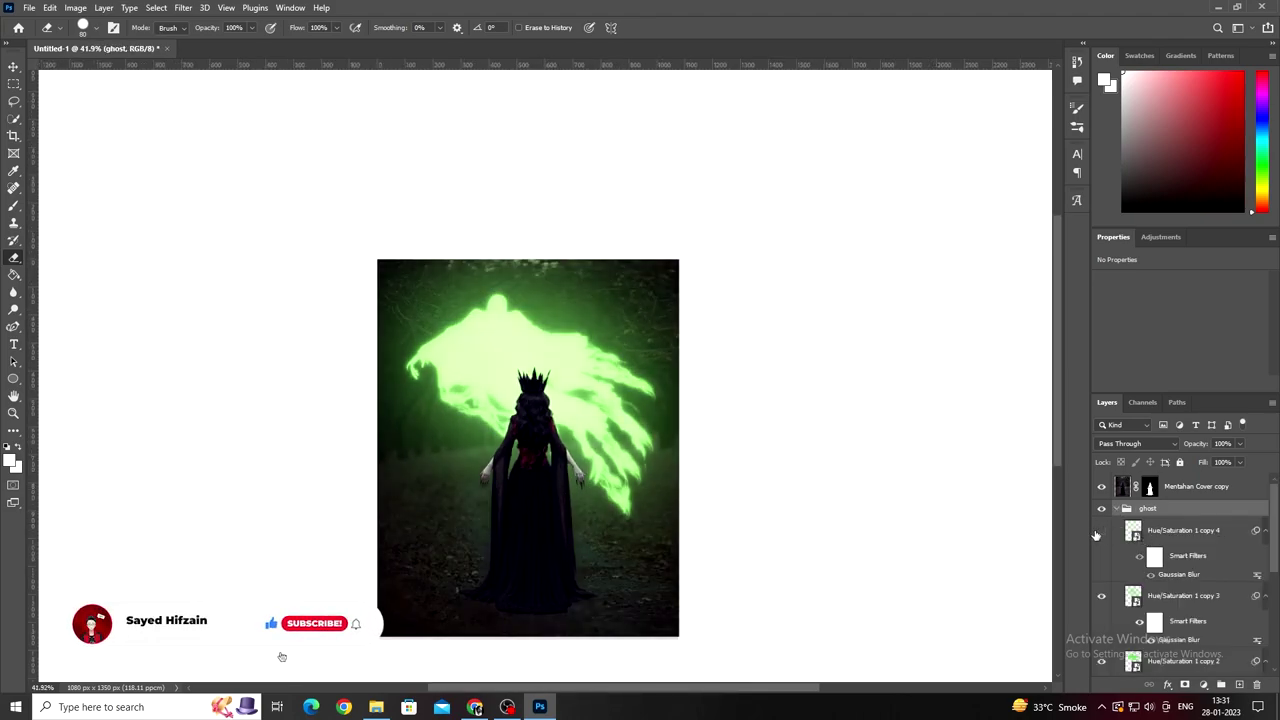
pyautogui.hotkey('ctrl', 'z')
pyautogui.hotkey('ctrl', 'z')
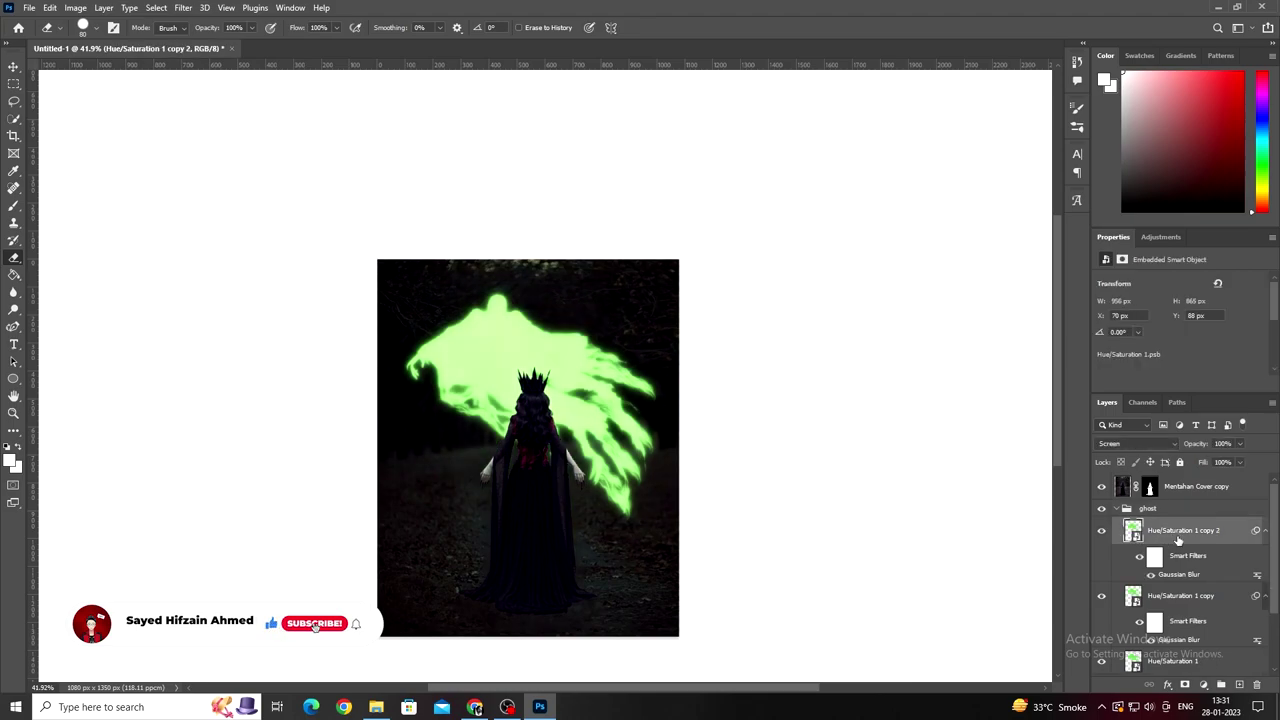
pyautogui.hotkey('ctrl', 'shift', 'z')
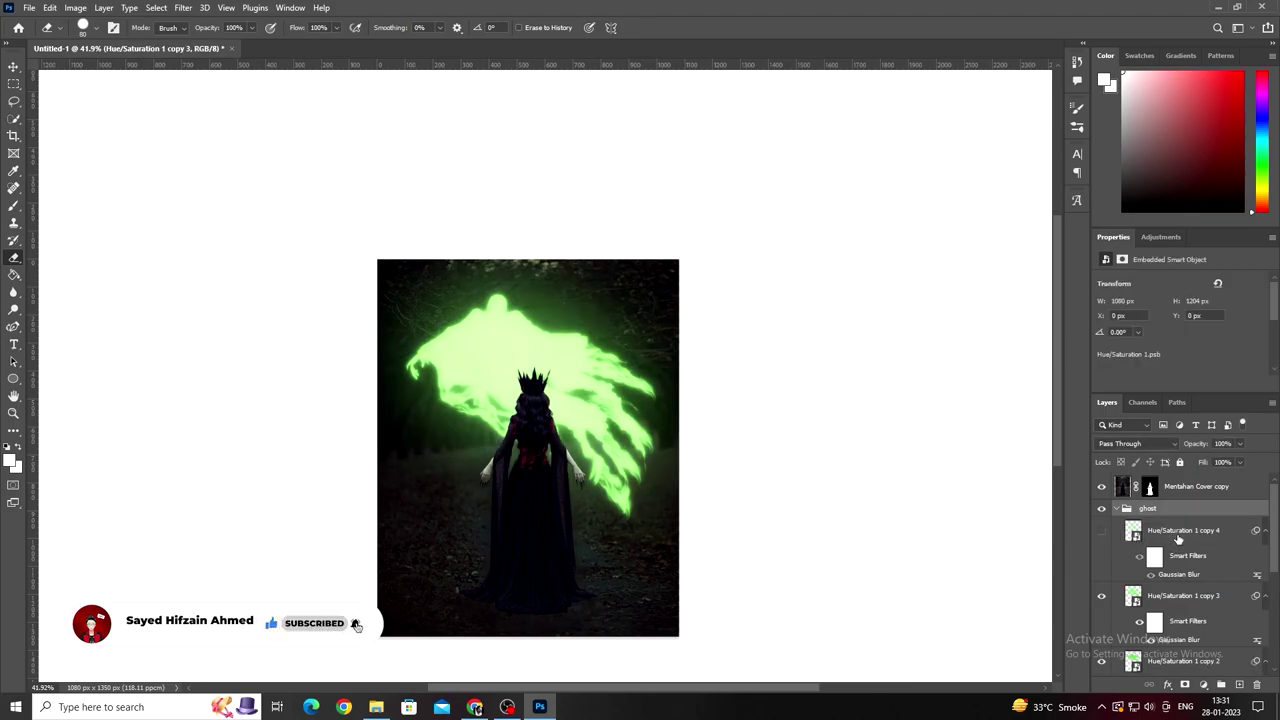
pyautogui.hotkey('ctrl', 'z')
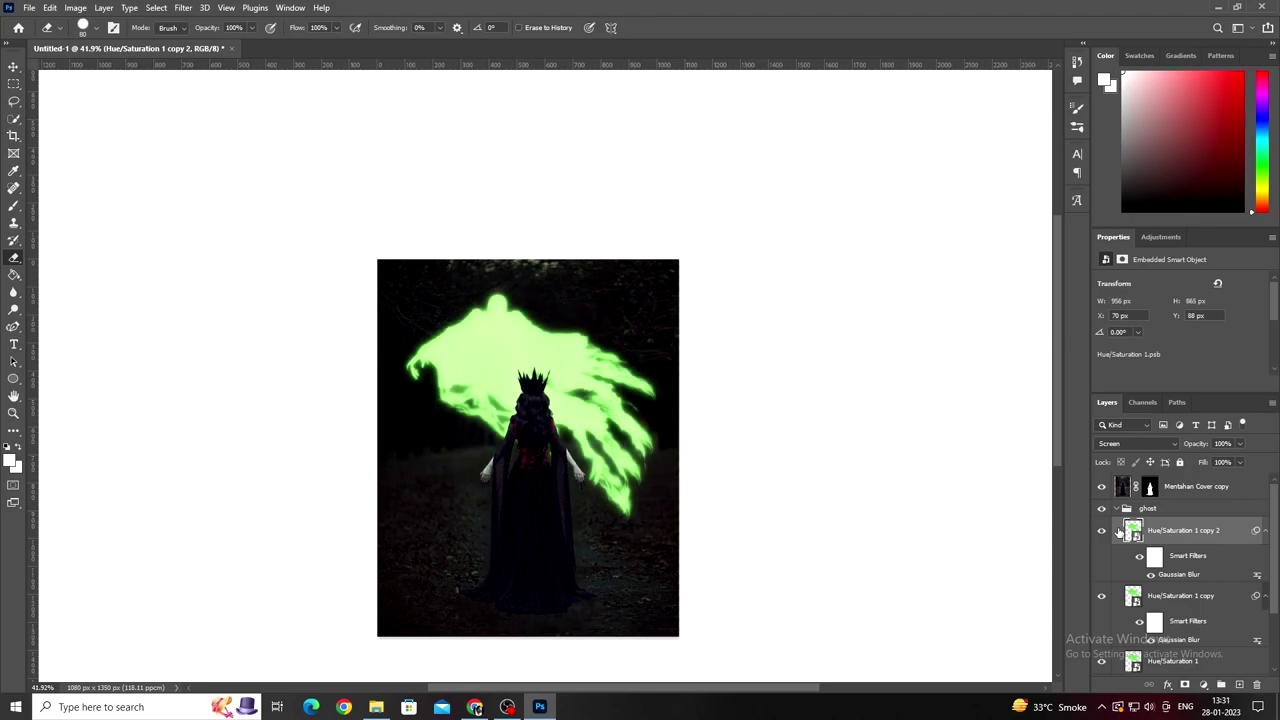
pyautogui.scroll(3, 534, 423)
pyautogui.scroll(3, 541, 432)
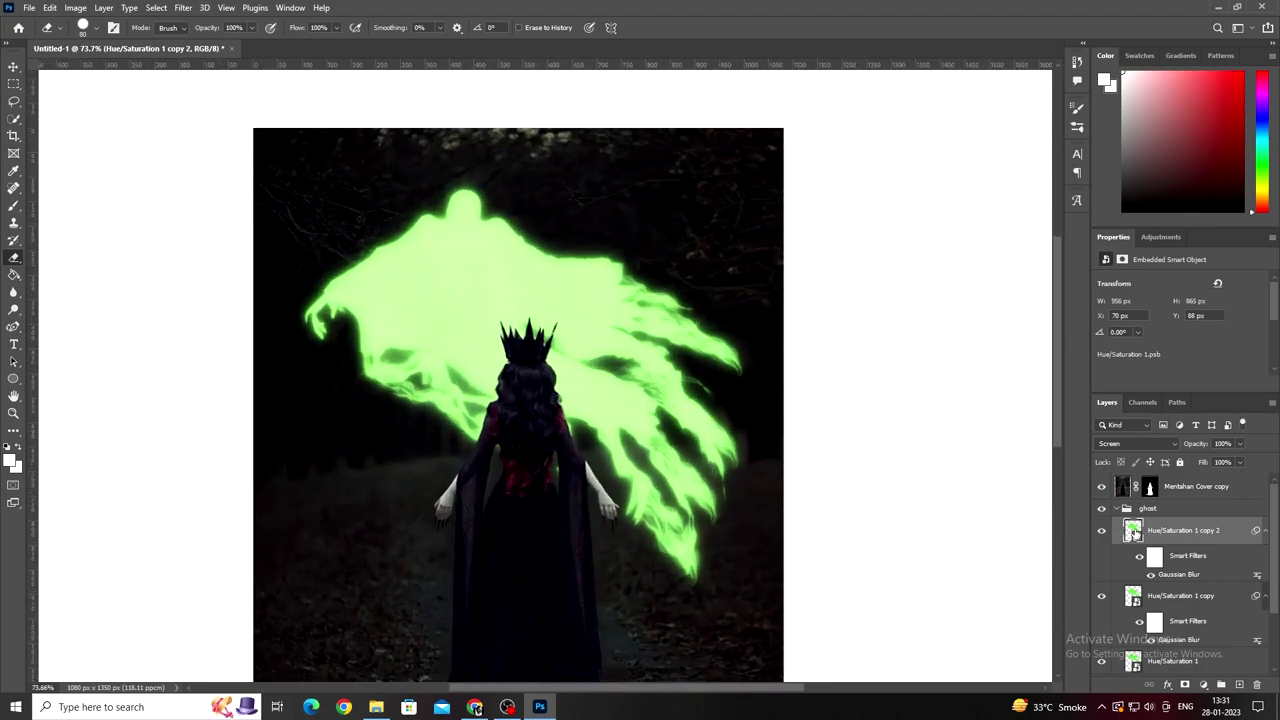
pyautogui.hotkey('ctrl', 'shift', 'z')
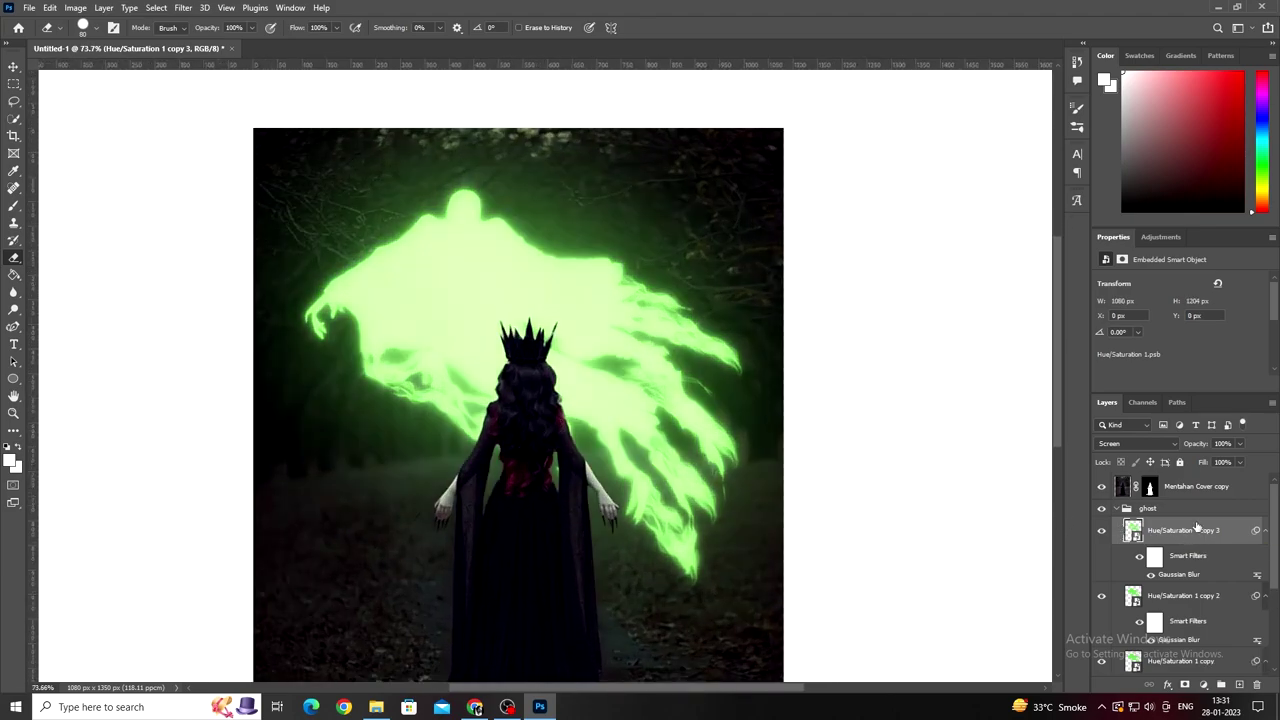
# Step: Lower the third glow copy's Fill to about 48%, compare its visibility, and collapse the group
pyautogui.moveTo(1207, 483); pyautogui.dragTo(1209, 483)
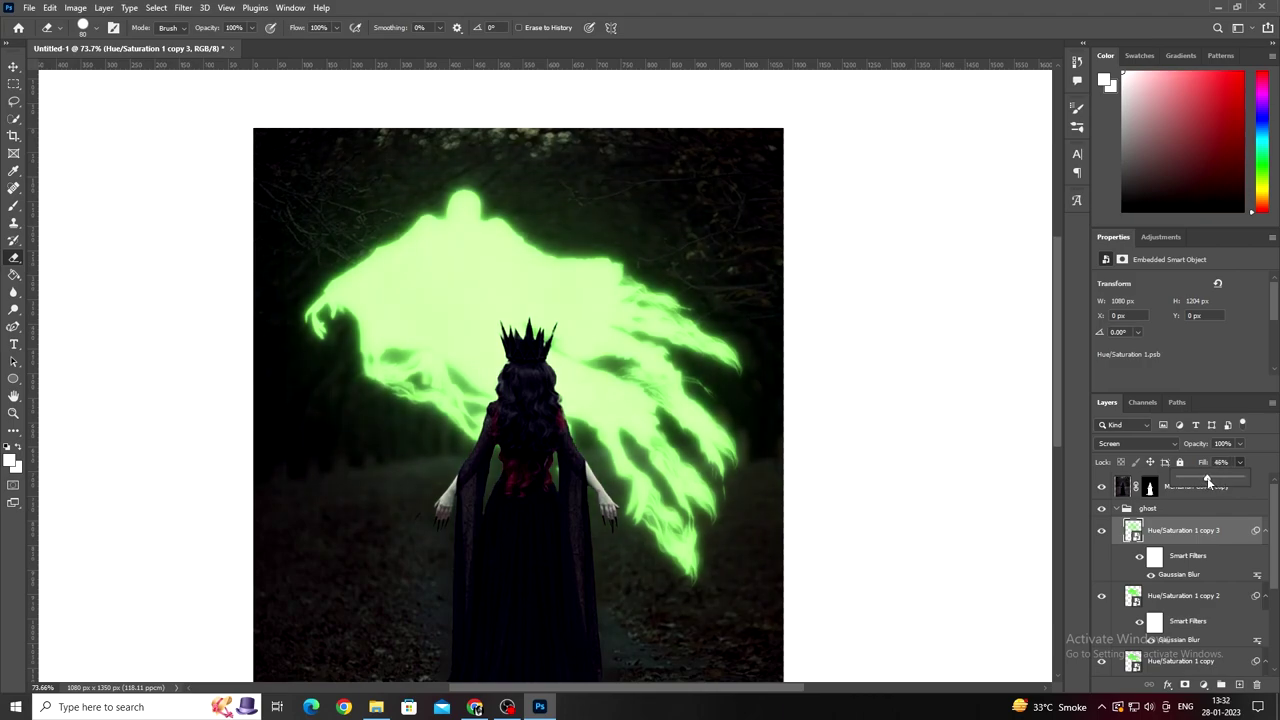
pyautogui.click(1103, 531)
pyautogui.click(1103, 531)
pyautogui.click(1103, 531)
pyautogui.click(1103, 531)
pyautogui.click(1116, 509)
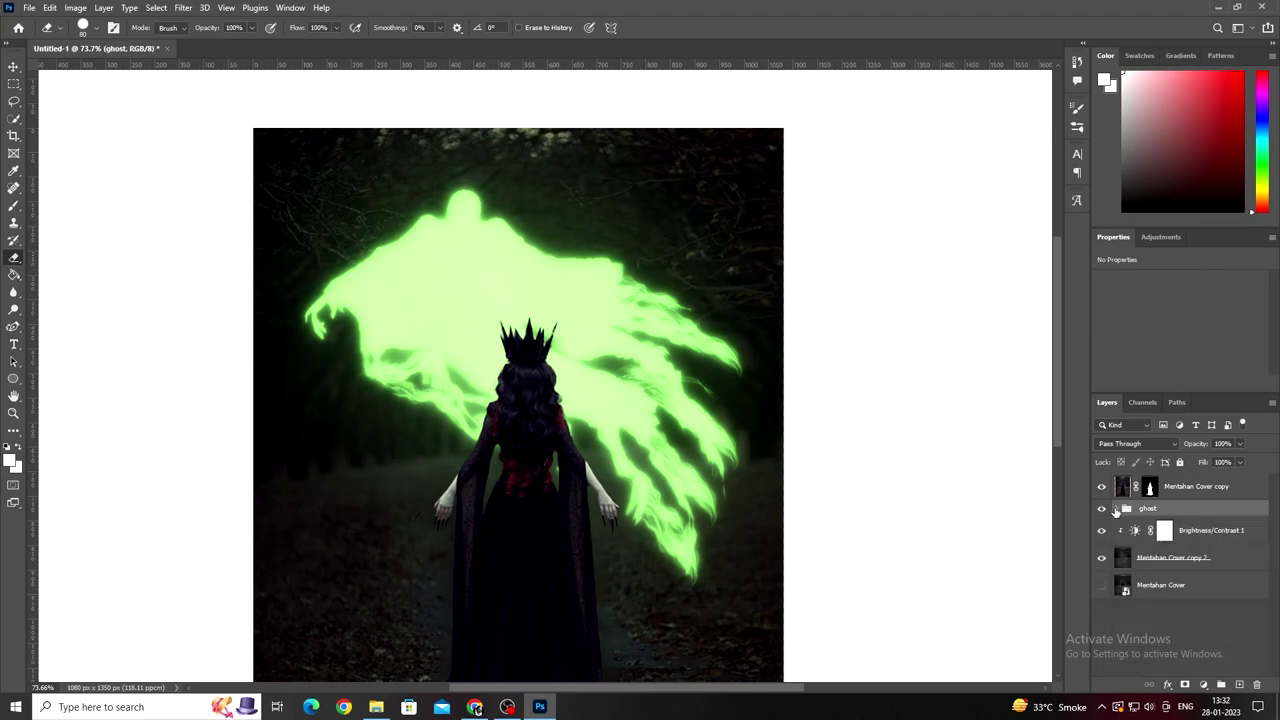
pyautogui.click(1150, 558)
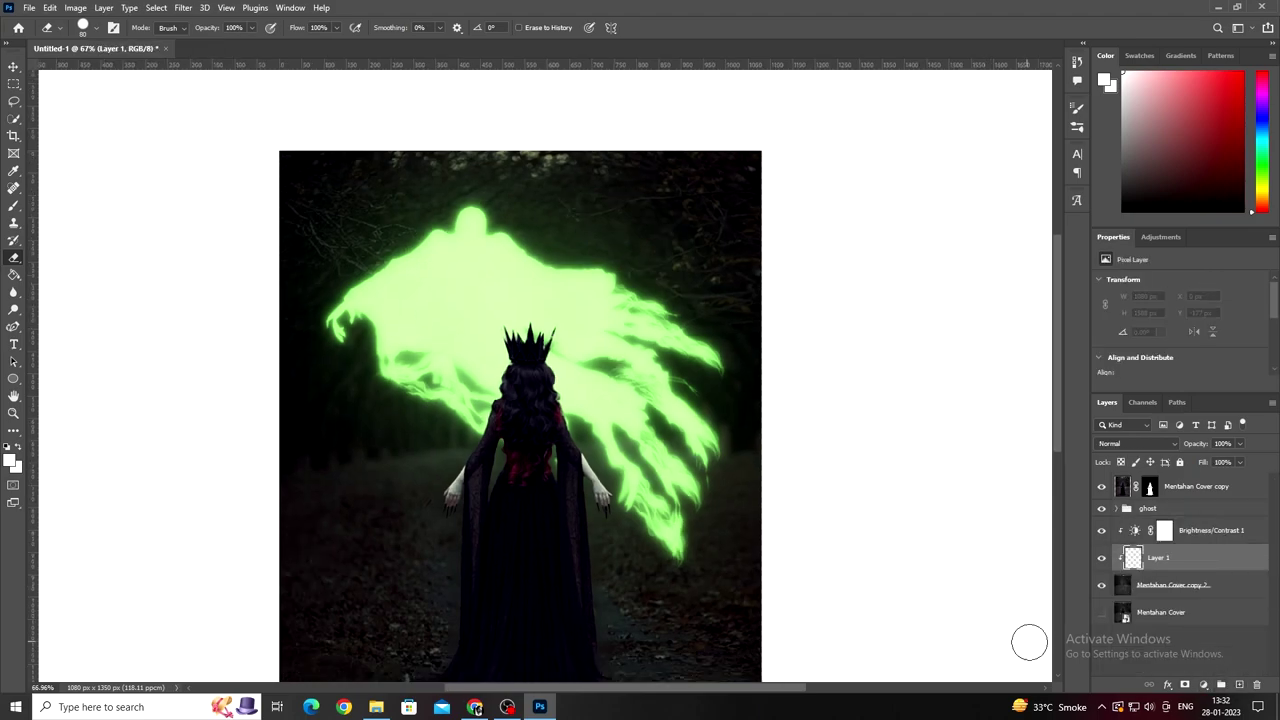
# Step: Add a new layer and set up a soft round black (000000) brush with low flow
pyautogui.click(1240, 685)
pyautogui.scroll(-2, 650, 535)
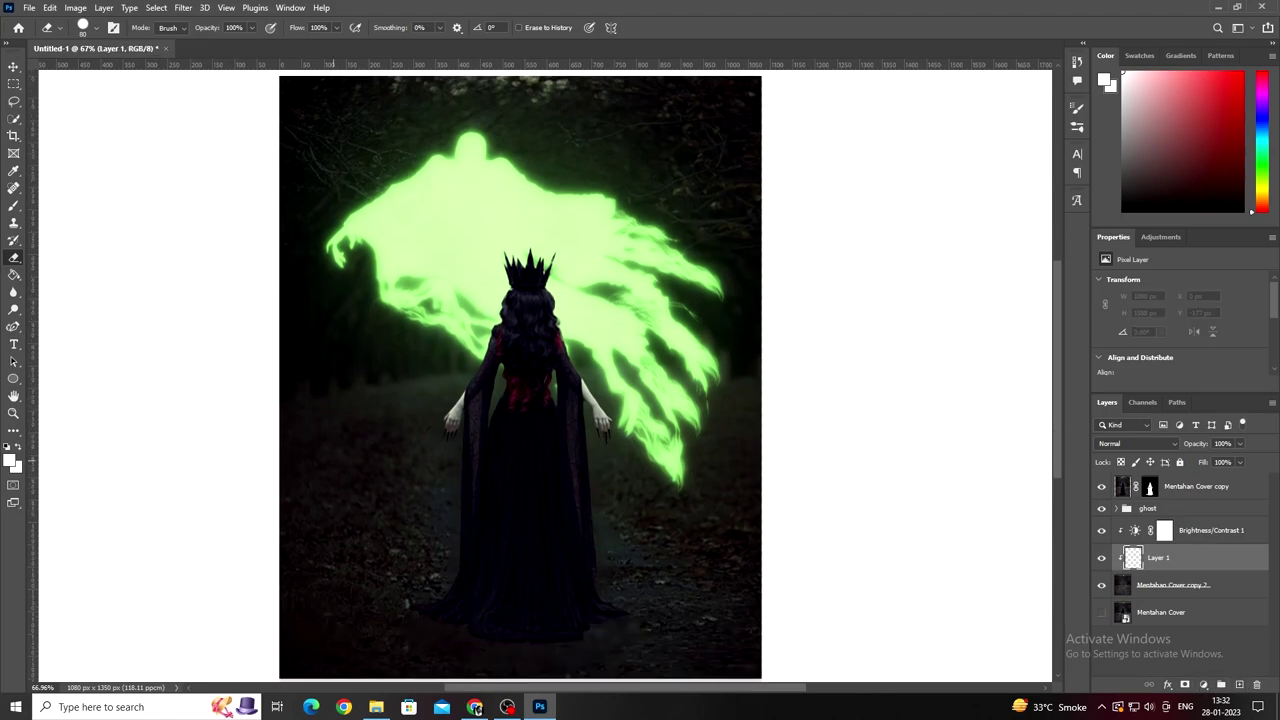
pyautogui.click(14, 206)
pyautogui.rightClick(405, 420)
pyautogui.click(457, 553)
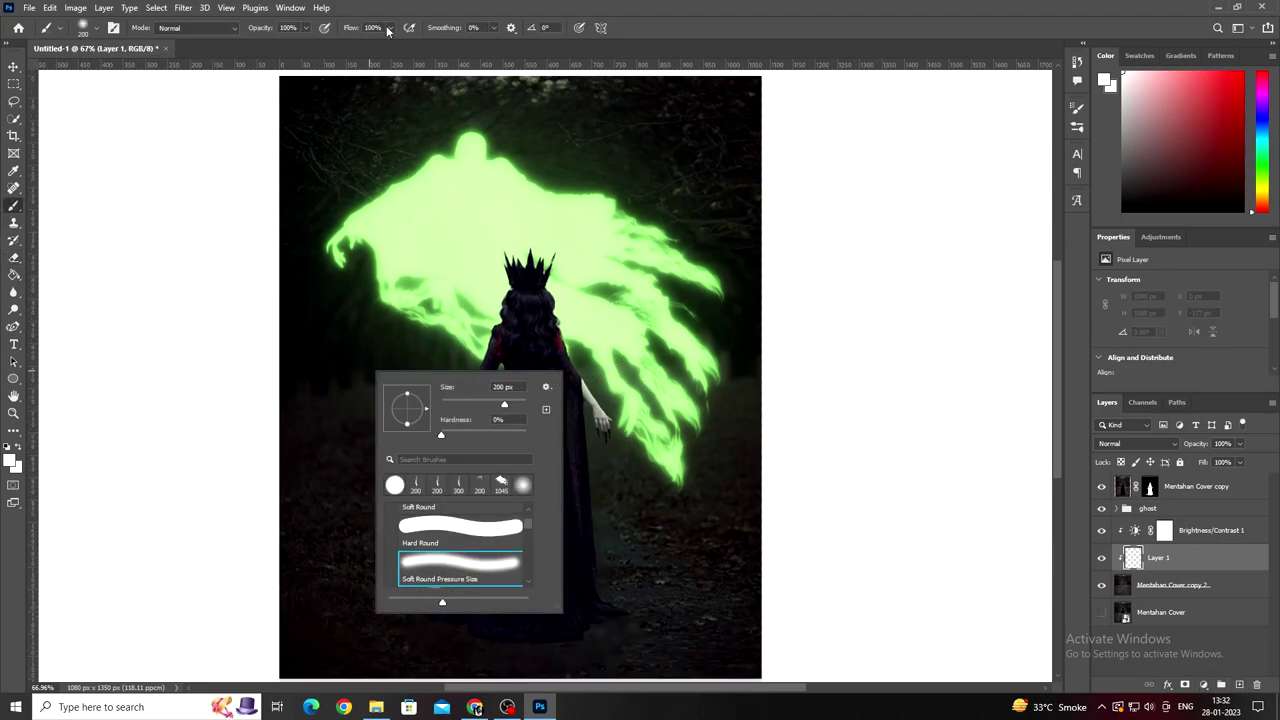
pyautogui.moveTo(388, 31); pyautogui.dragTo(342, 46)
pyautogui.click(10, 459)
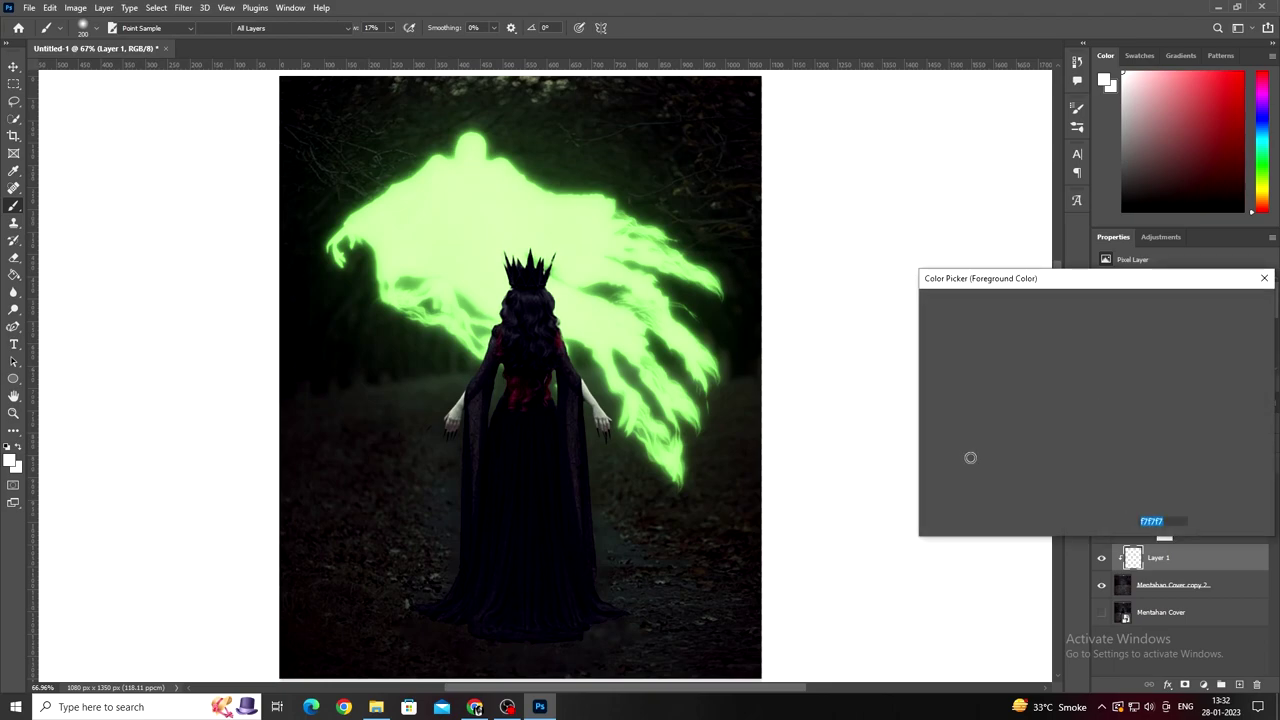
pyautogui.write('000000')
pyautogui.press('Return')
# Step: Enlarge the brush to 500 px, shade the lower-left corner, then undo it
pyautogui.rightClick(634, 522)
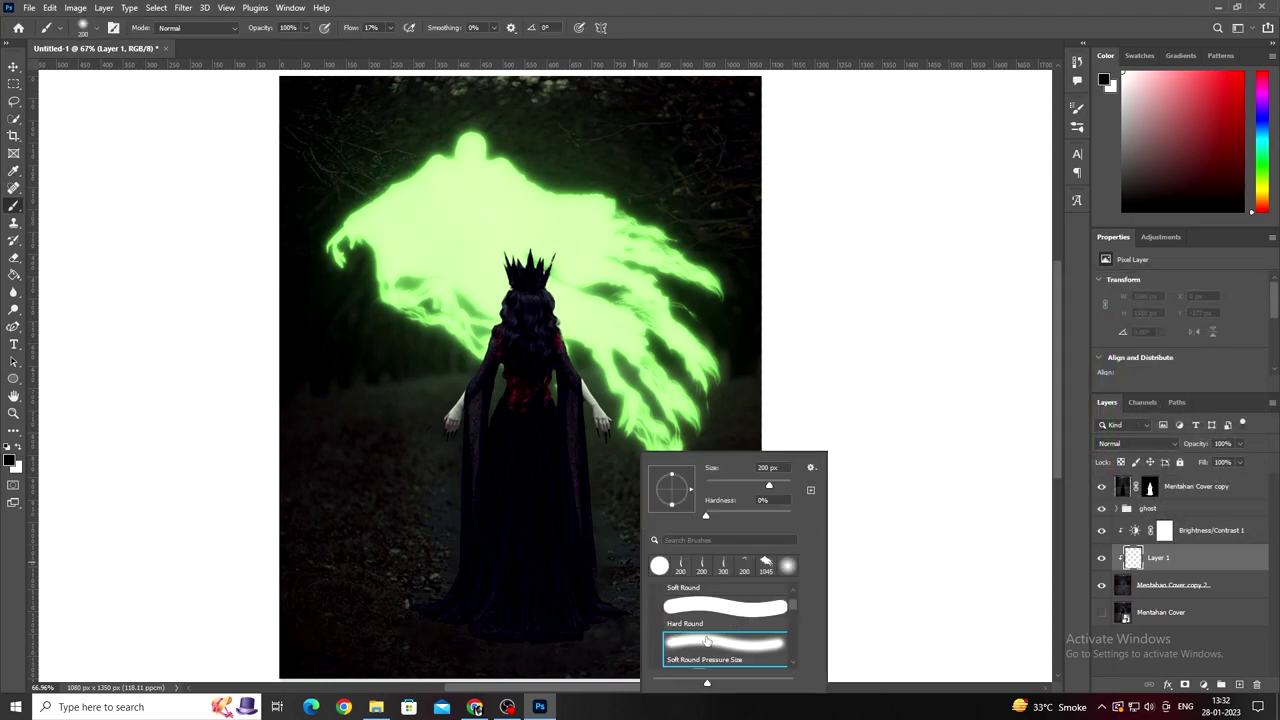
pyautogui.scroll(1, 708, 641)
pyautogui.press('Escape')
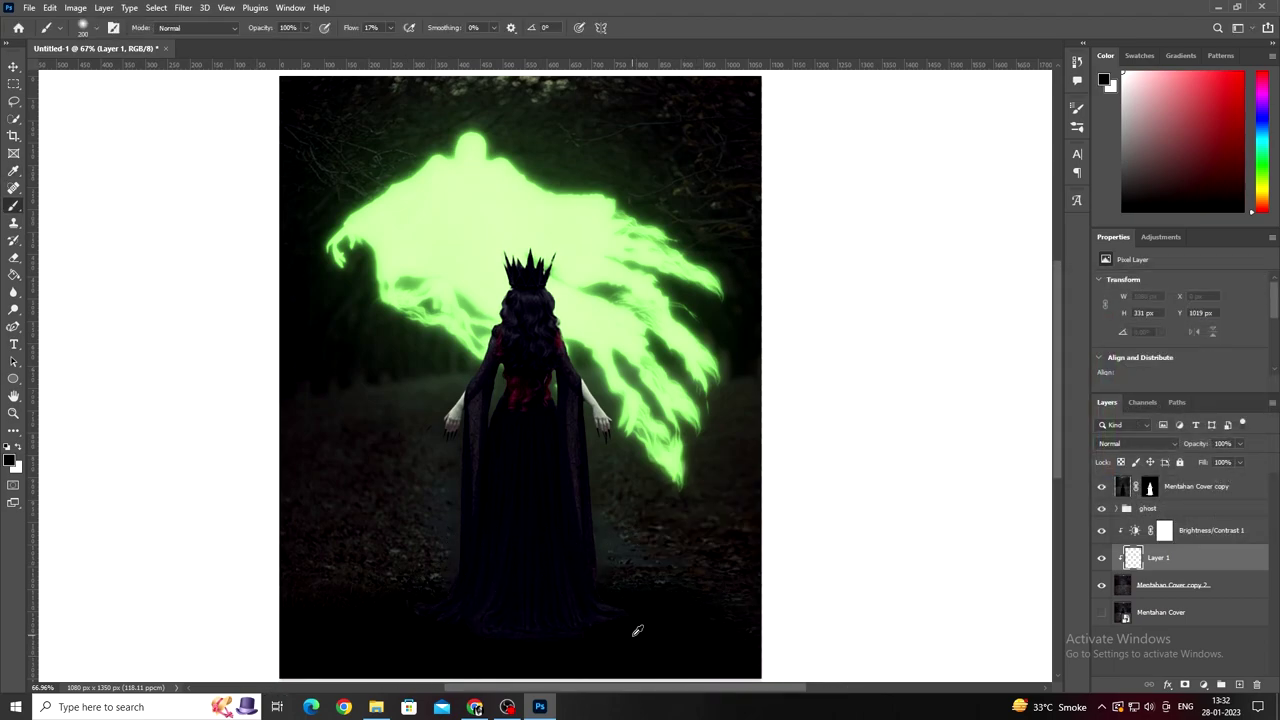
pyautogui.scroll(-2, 636, 623)
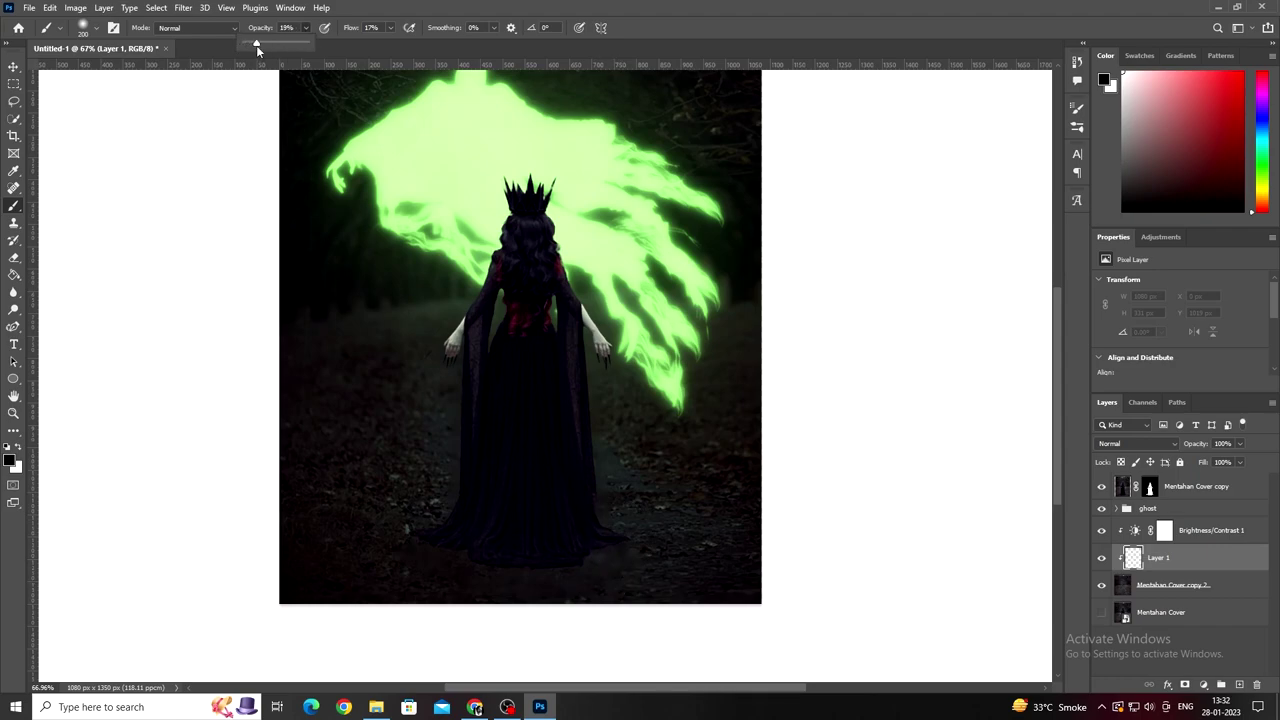
pyautogui.press(']')
pyautogui.press(']')
pyautogui.press(']')
pyautogui.moveTo(608, 543); pyautogui.dragTo(700, 545)
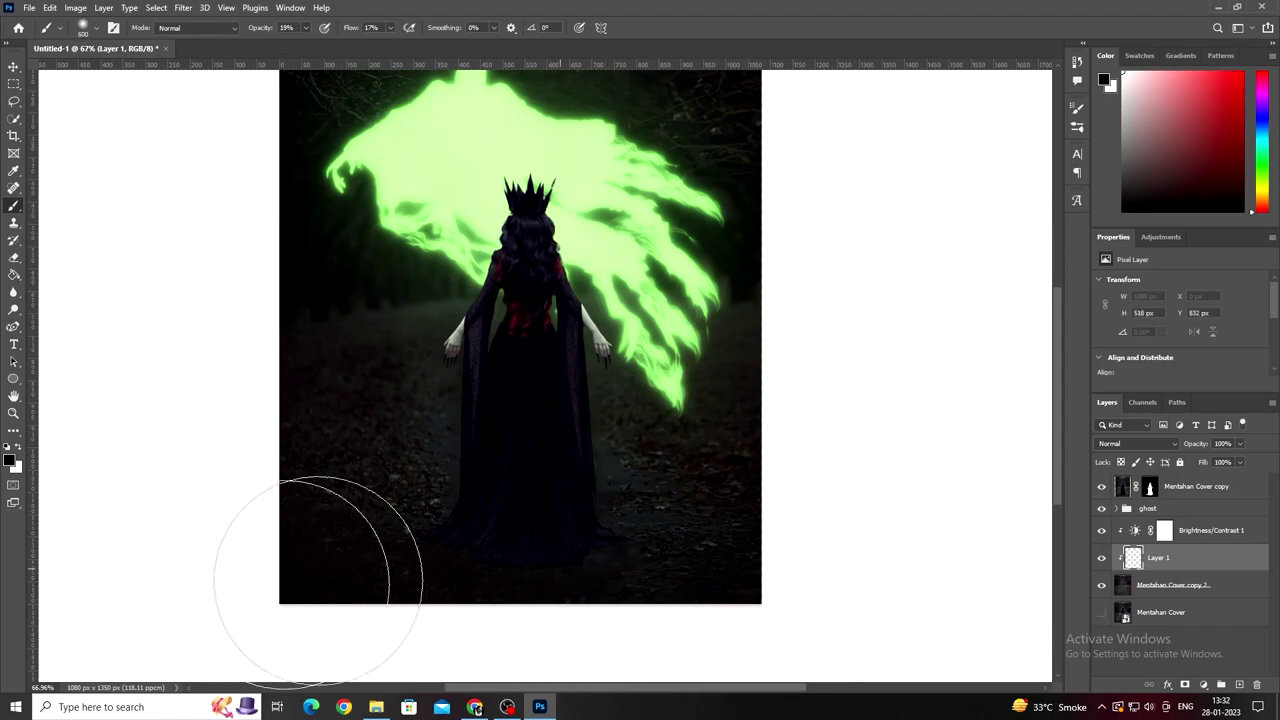
pyautogui.scroll(5, 766, 489)
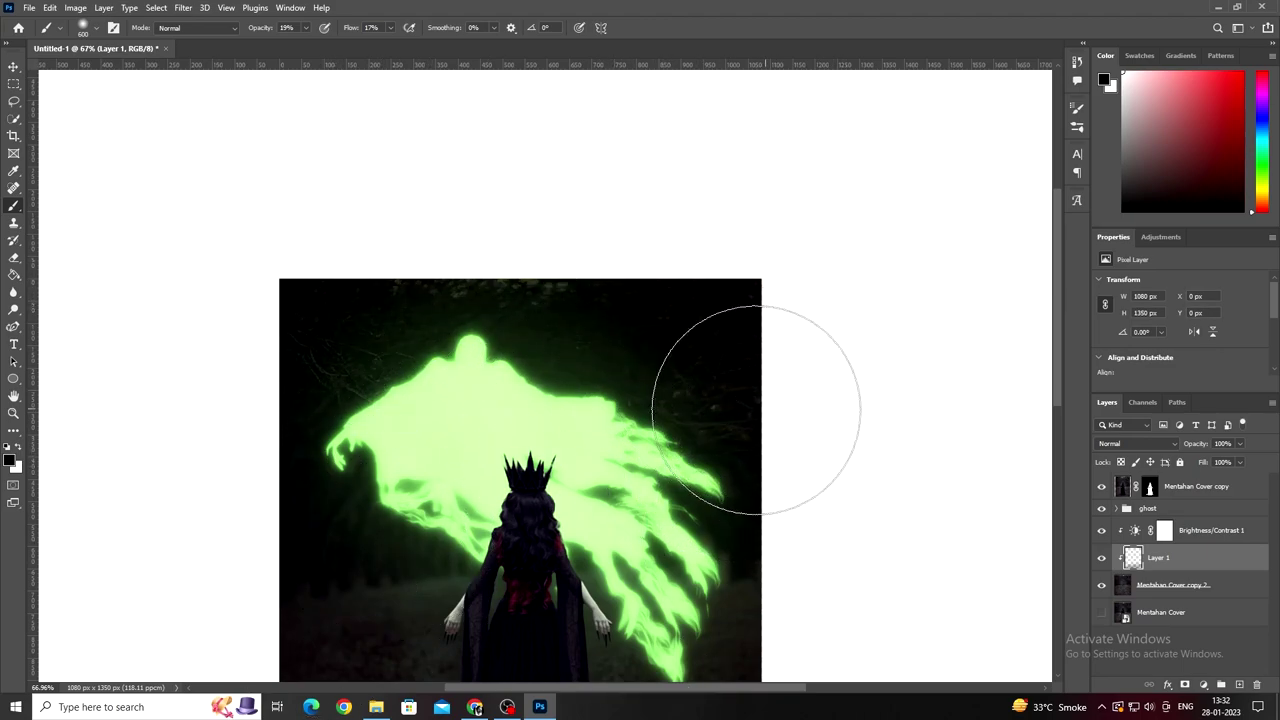
pyautogui.hotkey('ctrl', 'z')
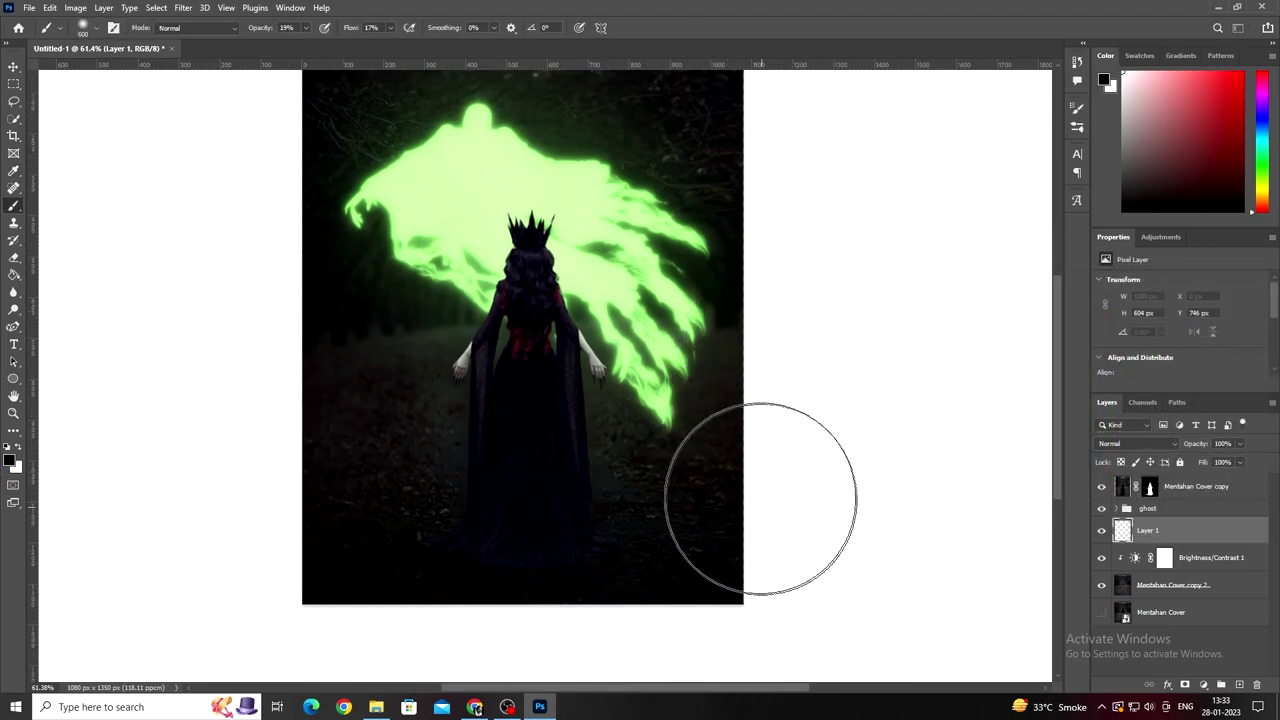
# Step: Compare the new layer on and off, then faintly darken the scene's left edge
pyautogui.scroll(2, 740, 420)
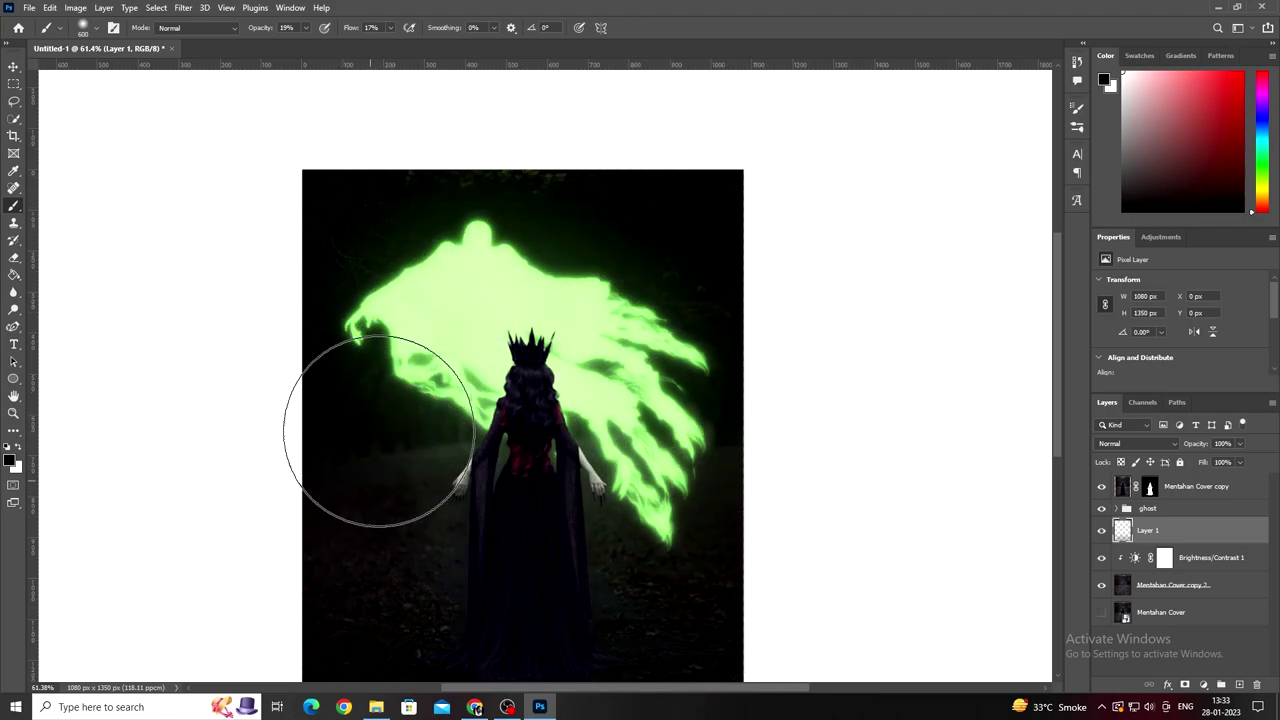
pyautogui.scroll(-1, 697, 453)
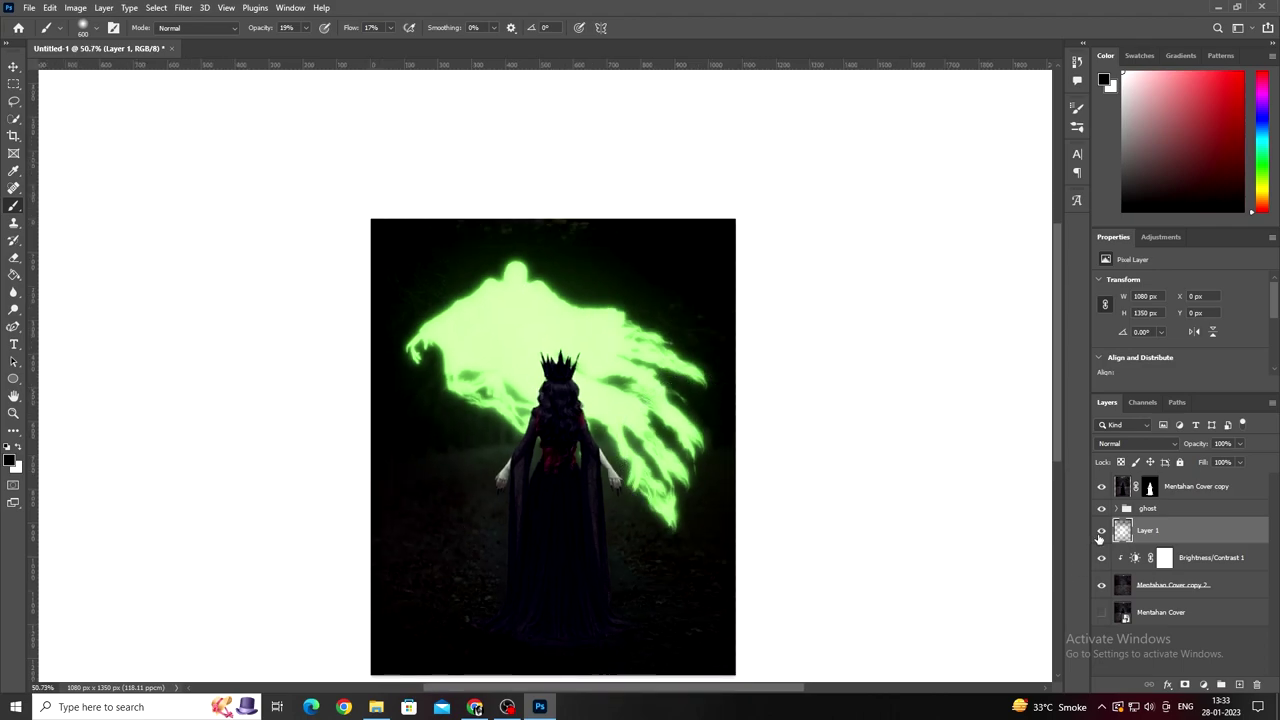
pyautogui.click(1101, 533)
pyautogui.click(1101, 530)
pyautogui.scroll(-2, 608, 551)
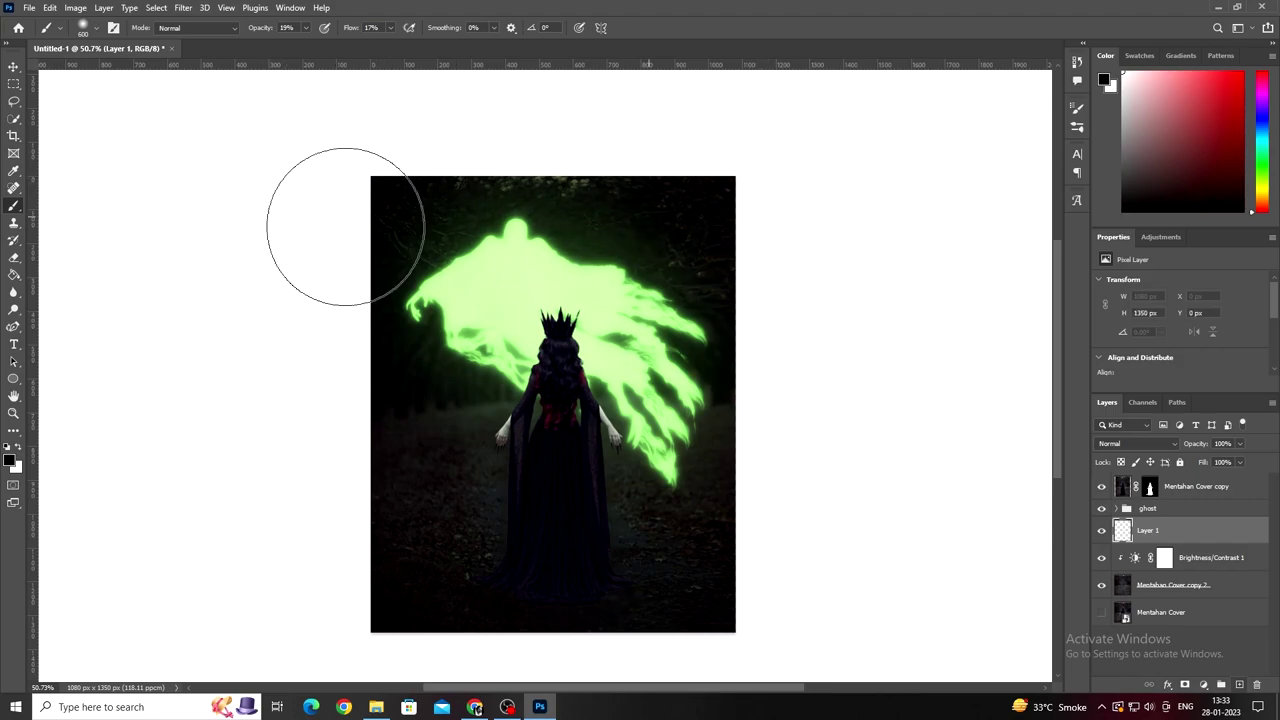
pyautogui.moveTo(380, 385); pyautogui.dragTo(405, 236)
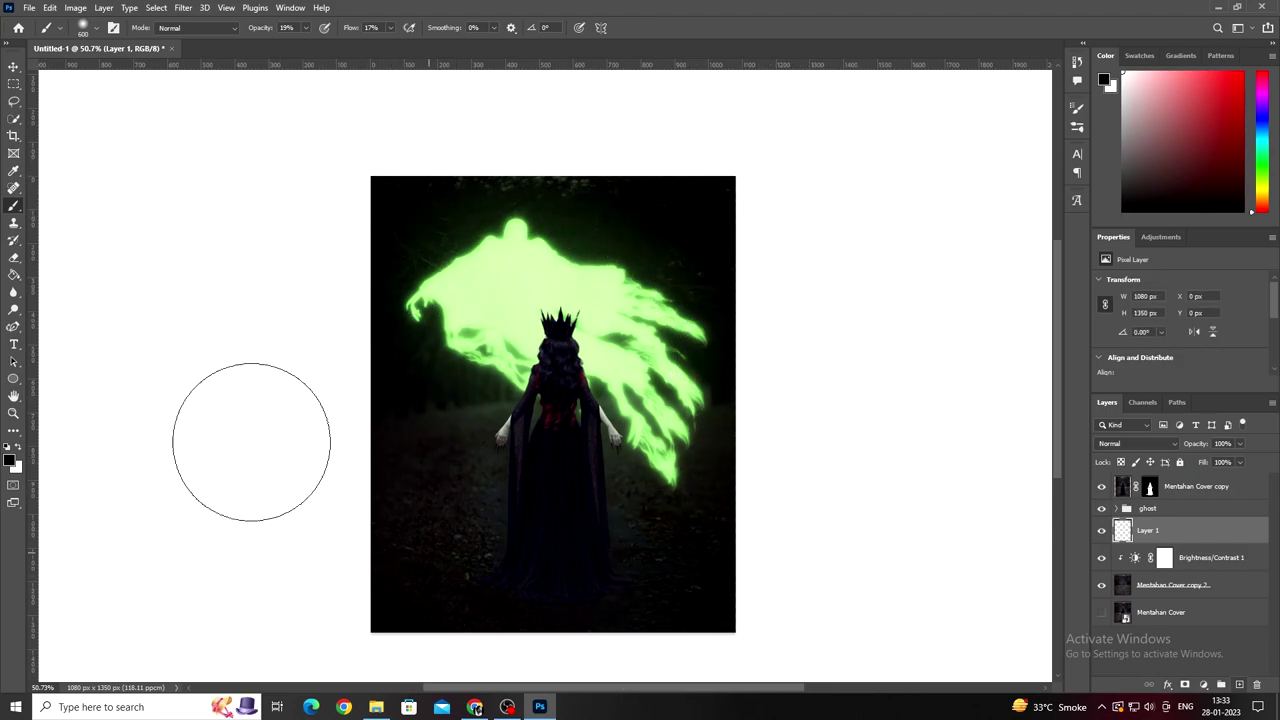
pyautogui.scroll(1, 560, 518)
pyautogui.scroll(1, 560, 518)
pyautogui.scroll(1, 423, 543)
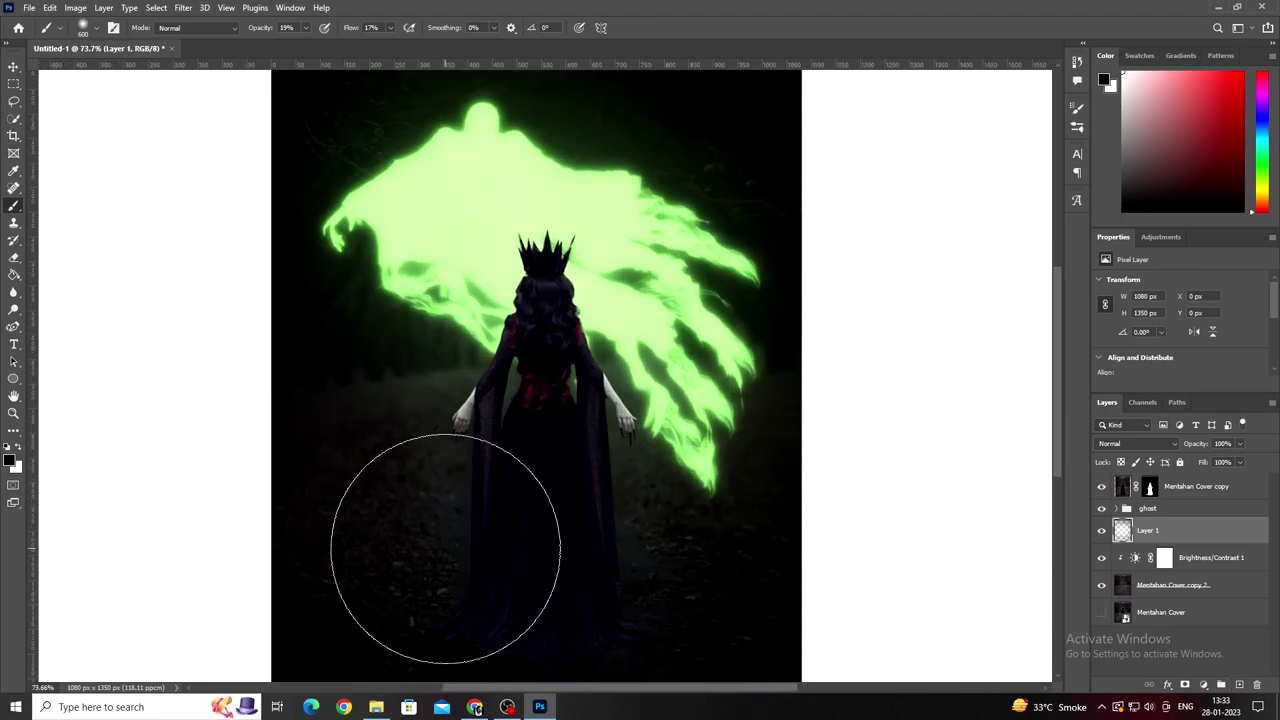
pyautogui.press('v')
pyautogui.scroll(-1, 562, 413)
pyautogui.click(557, 395)
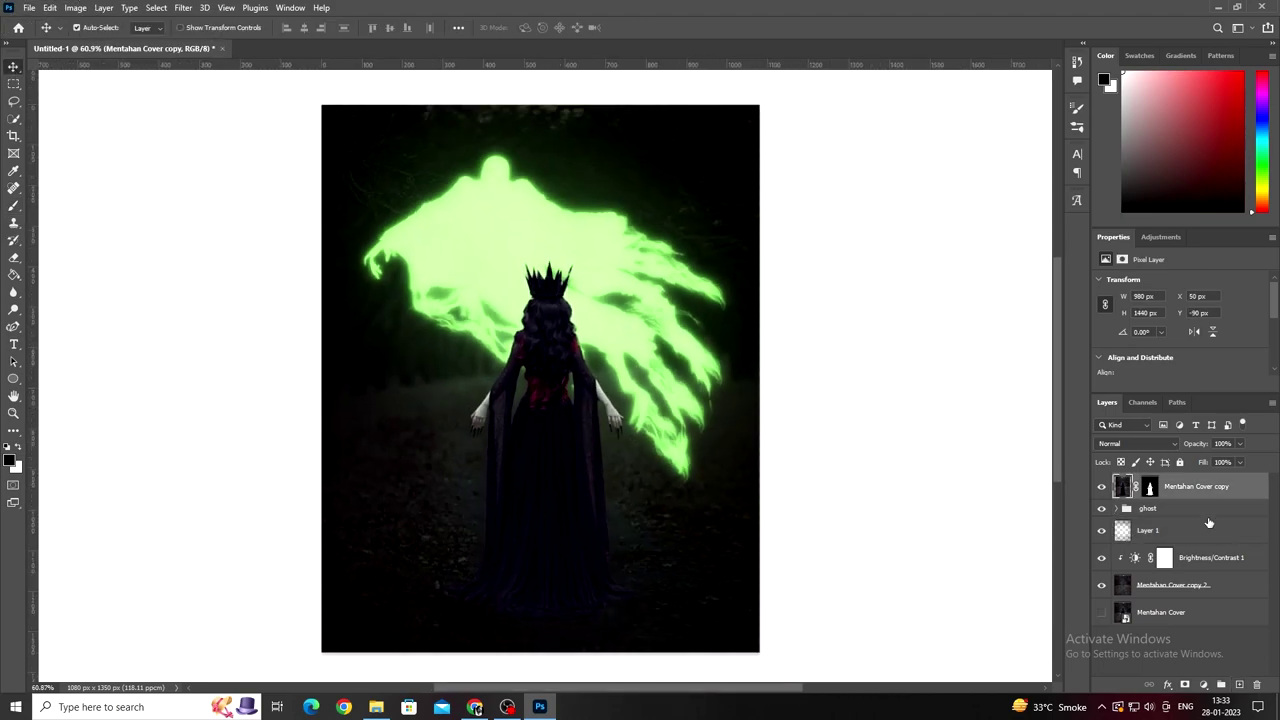
# Step: Scale the crowned woman's layer slightly larger and commit the transform
pyautogui.hotkey('ctrl', 't')
pyautogui.moveTo(540, 68); pyautogui.dragTo(540, 124)
pyautogui.scroll(-2, 550, 398)
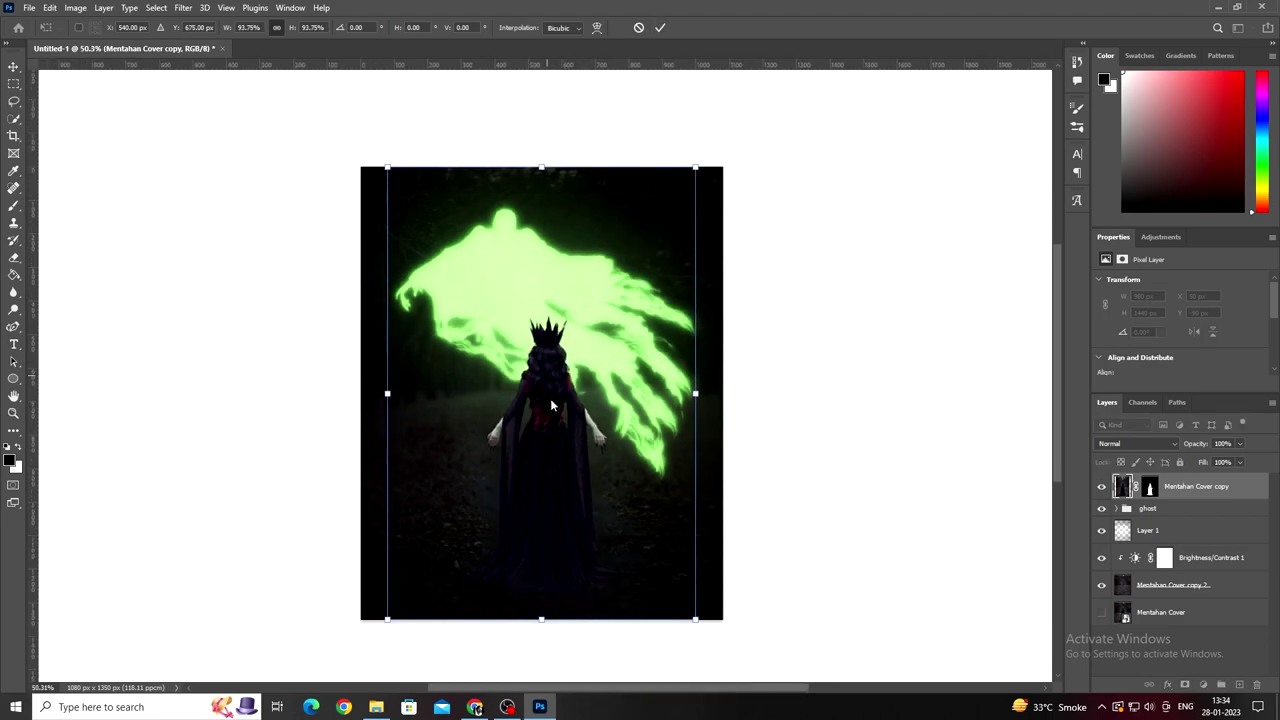
pyautogui.moveTo(550, 398); pyautogui.dragTo(550, 399)
pyautogui.press('Return')
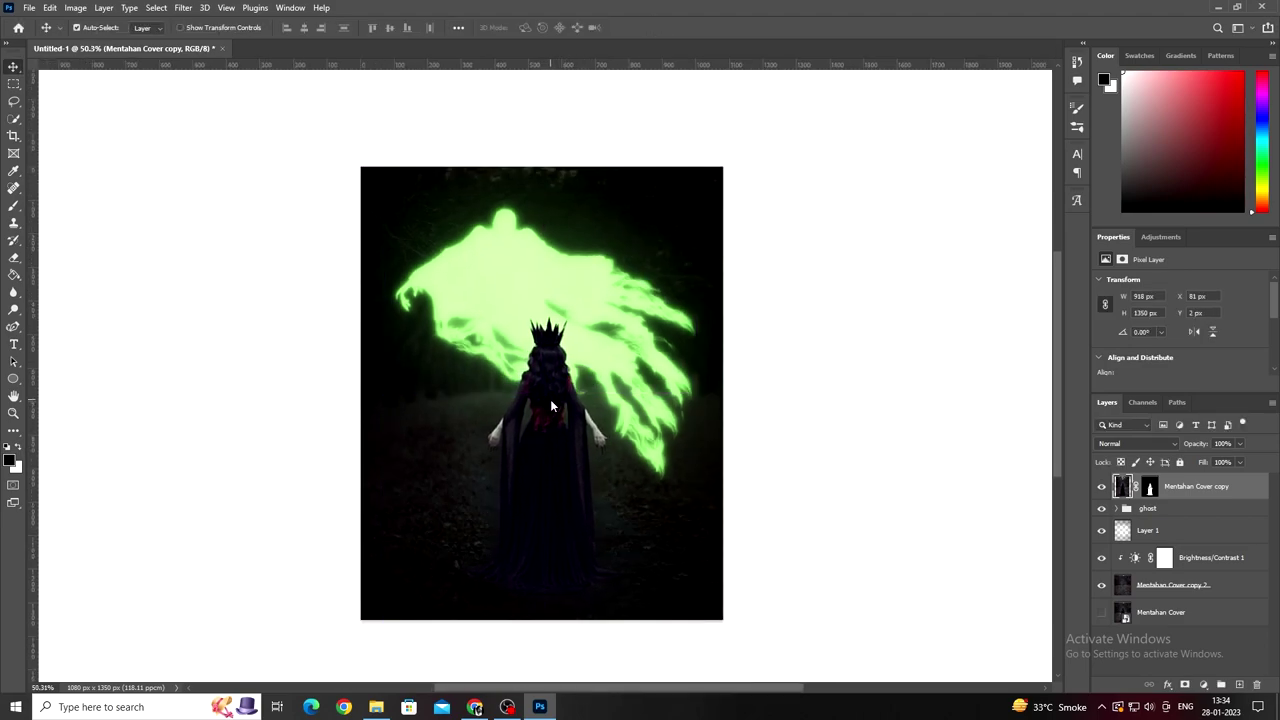
pyautogui.scroll(2, 550, 399)
pyautogui.scroll(4, 469, 426)
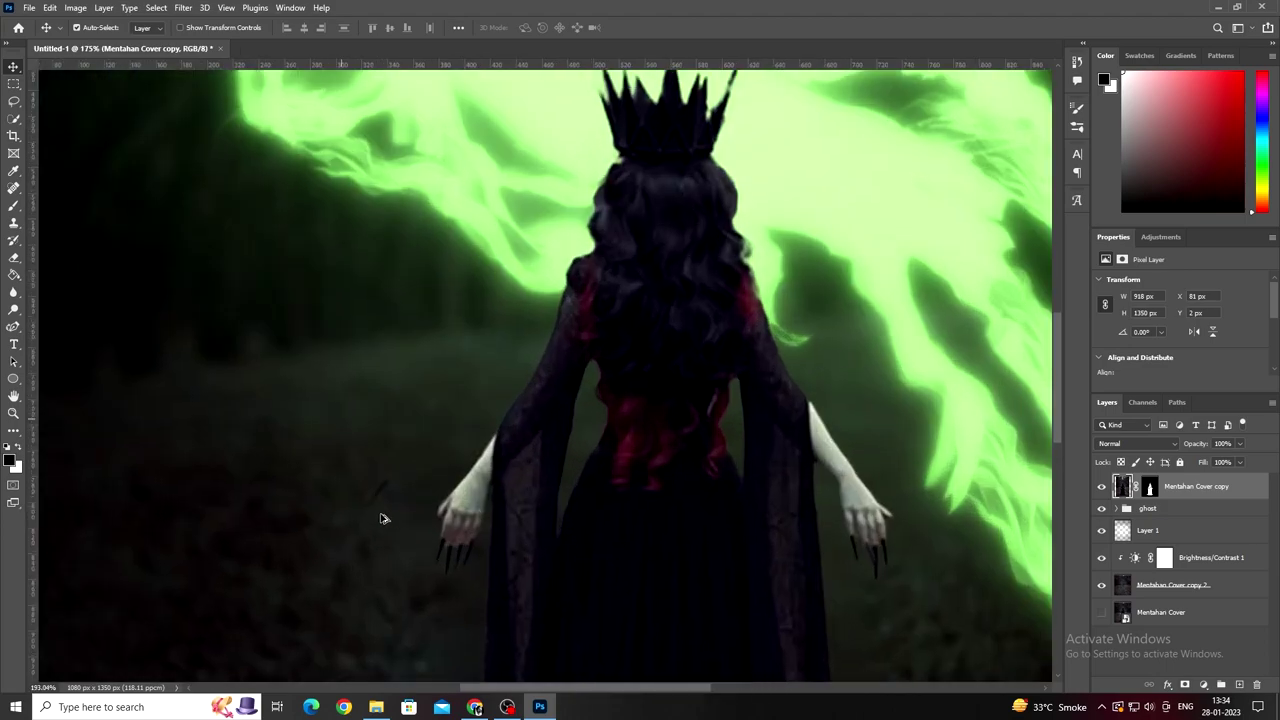
# Step: Target the figure's mask with a 90 px white brush at 100% flow
pyautogui.click(1150, 486)
pyautogui.click(13, 205)
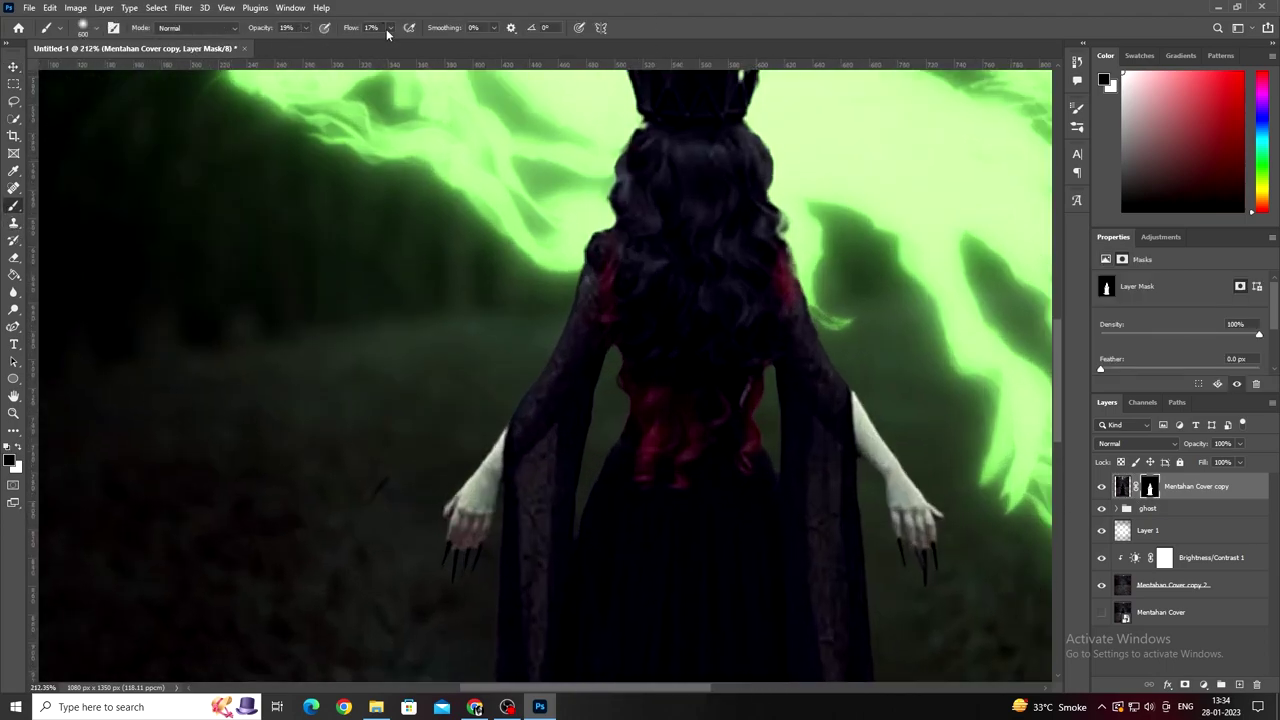
pyautogui.press('[')
pyautogui.press('[')
pyautogui.press('[')
pyautogui.press('[')
pyautogui.press('[')
pyautogui.press('[')
pyautogui.press('[')
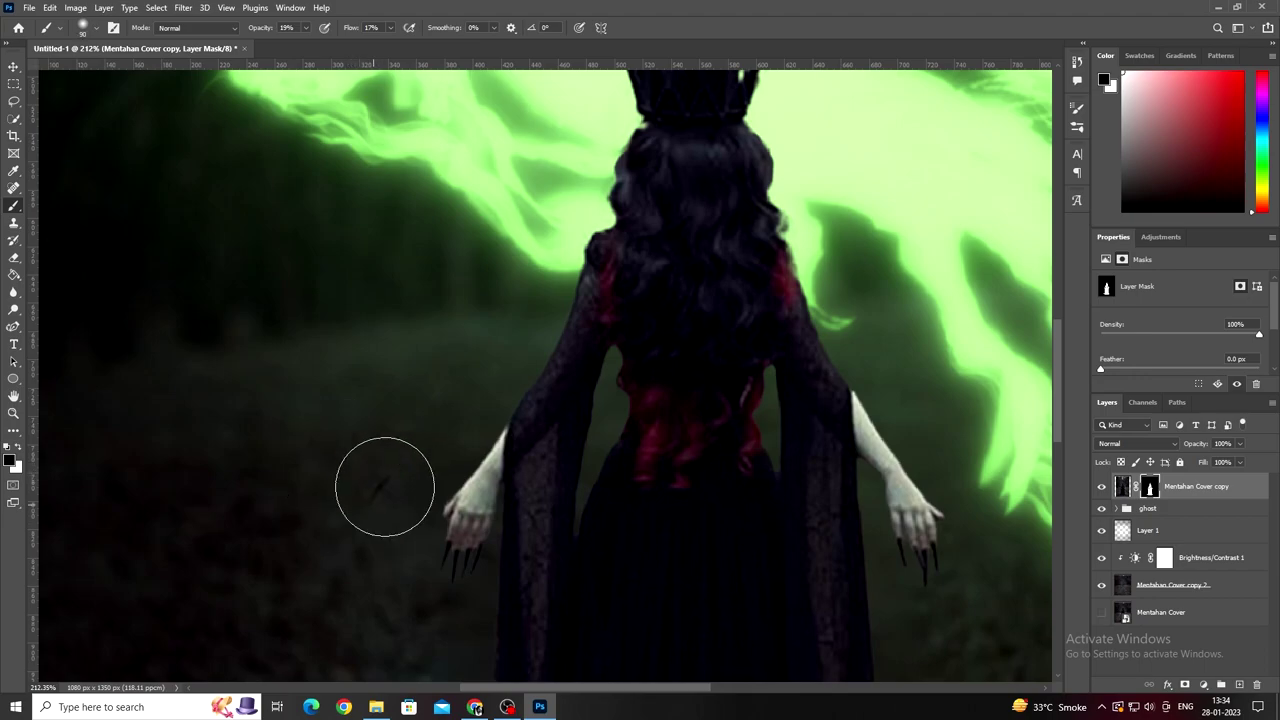
pyautogui.moveTo(393, 31); pyautogui.dragTo(398, 31)
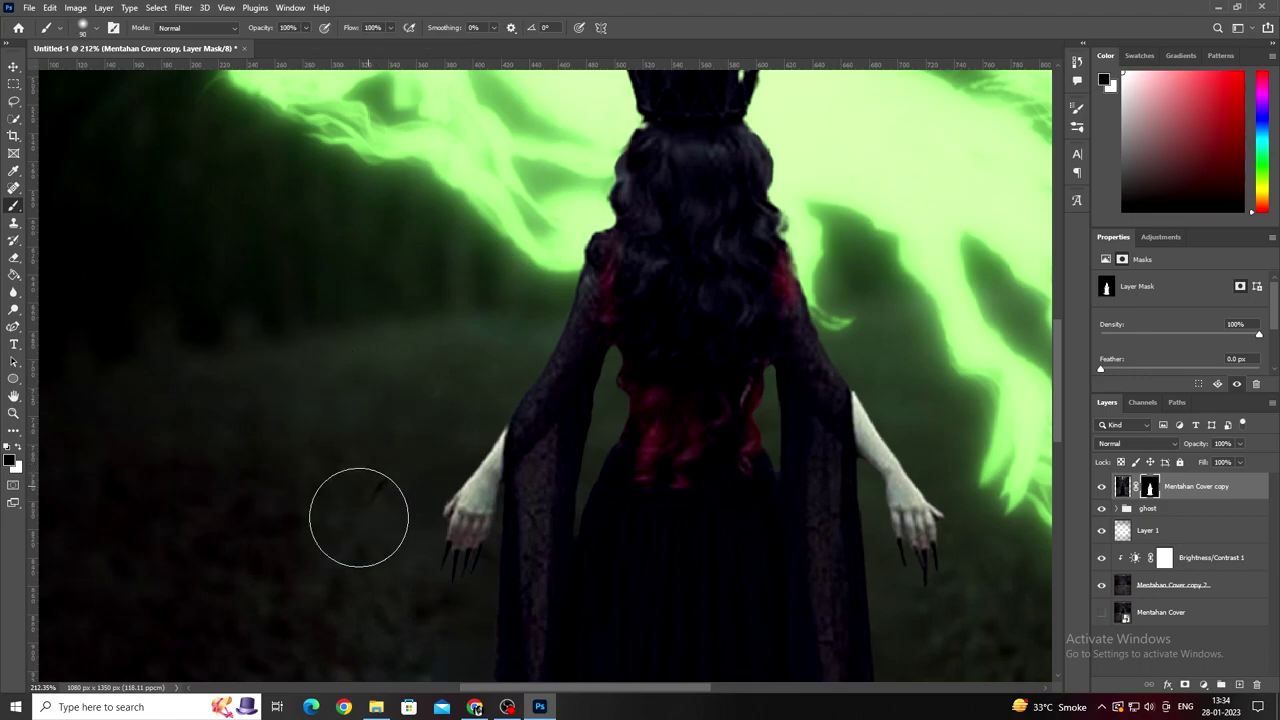
pyautogui.press('x')
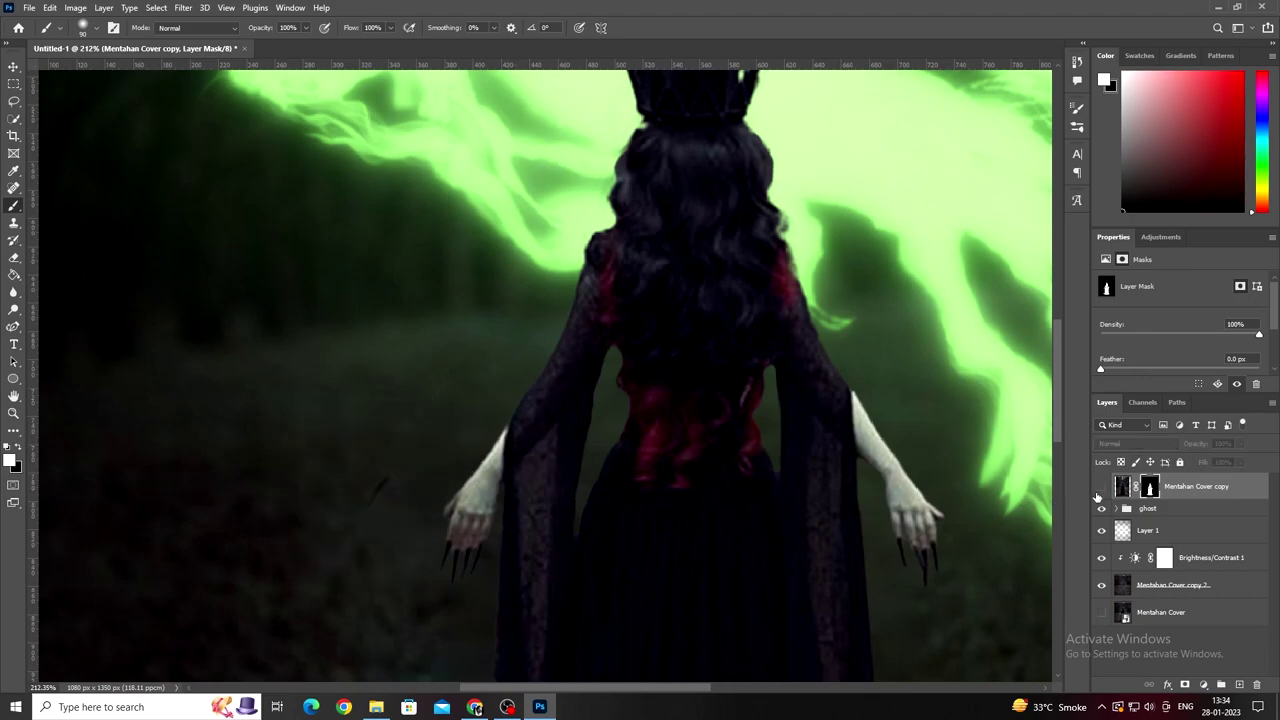
# Step: On Mentahan Cover copy 2, Content-Aware Fill away the dark streak beside her left hand
pyautogui.press('v')
pyautogui.click(805, 578)
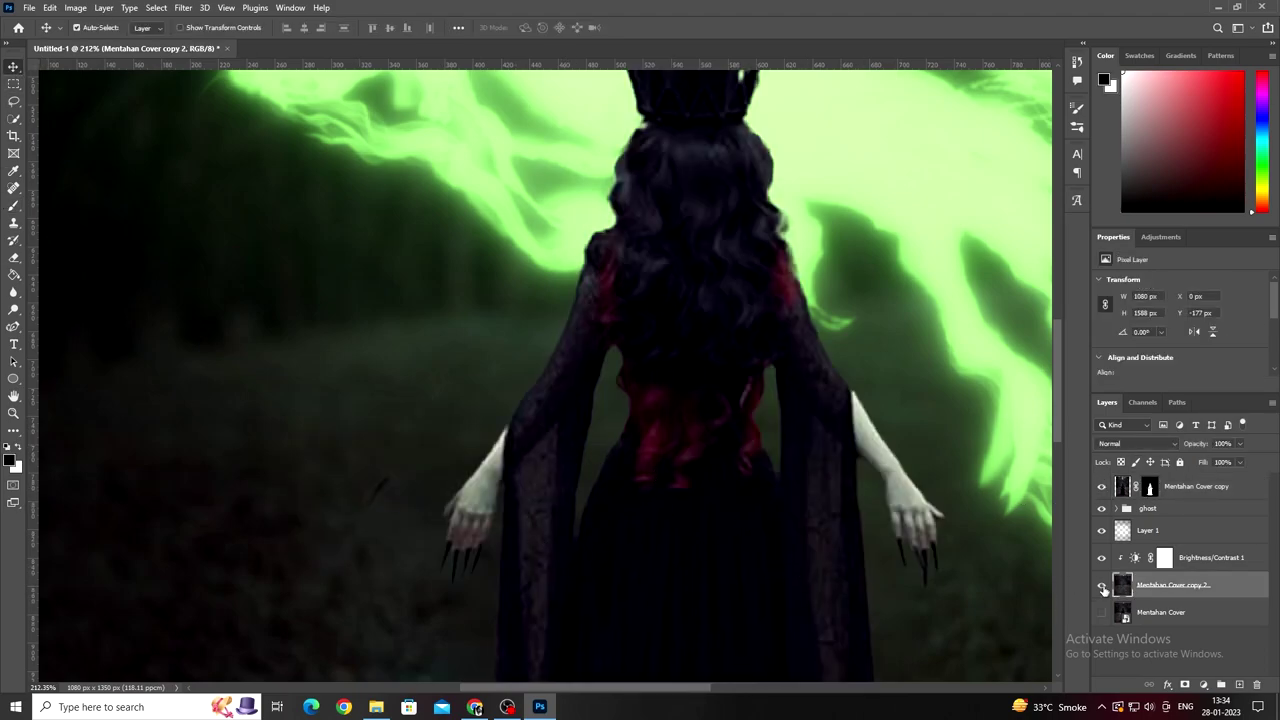
pyautogui.scroll(-3, 471, 531)
pyautogui.scroll(-3, 405, 477)
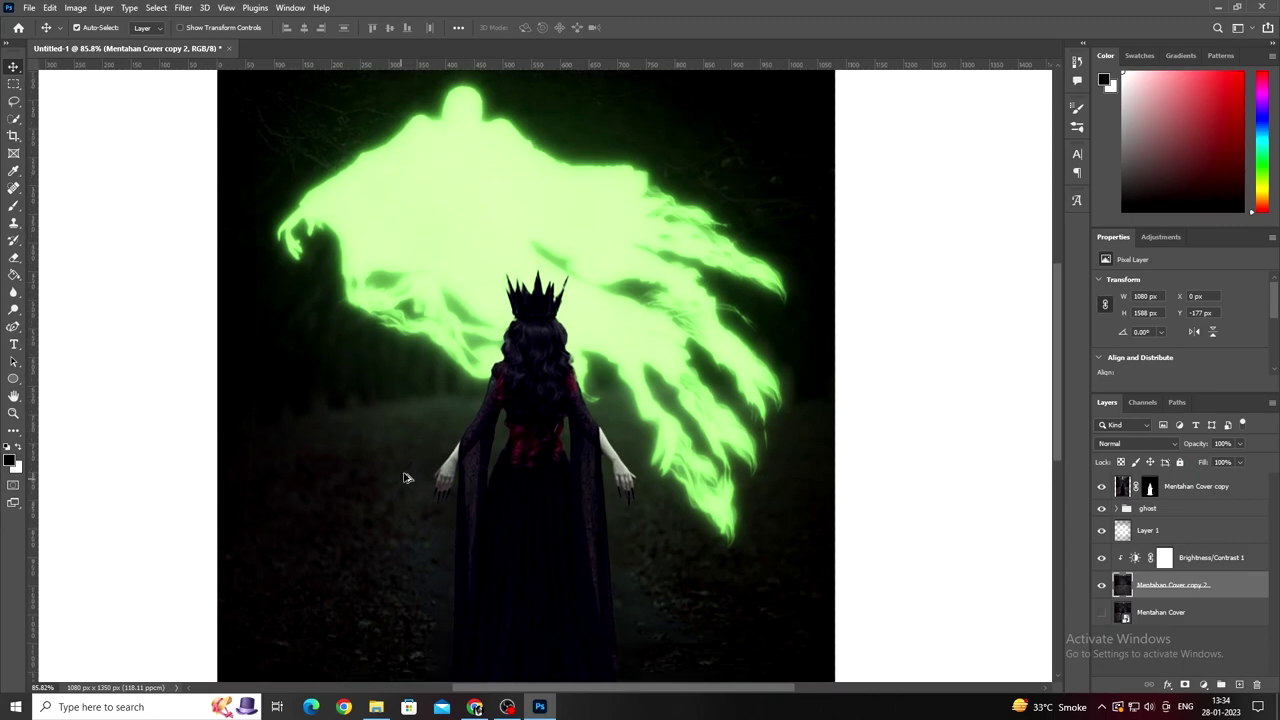
pyautogui.scroll(5, 405, 477)
pyautogui.press('l')
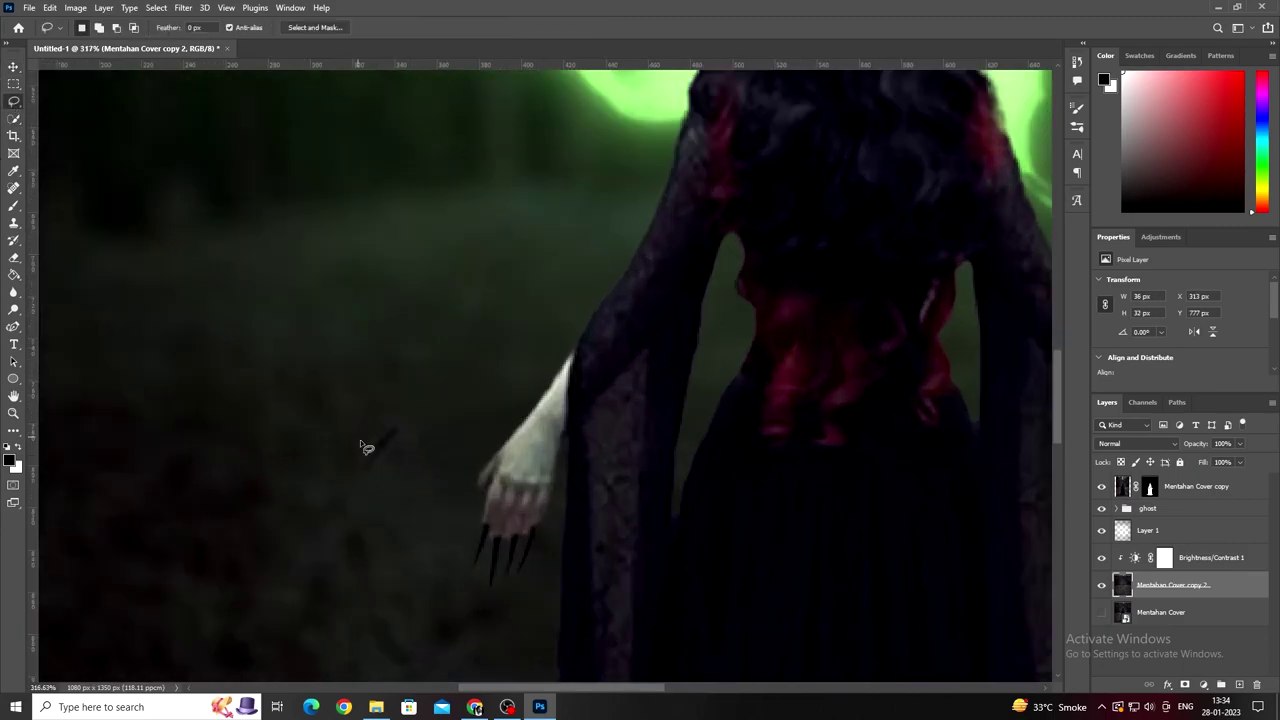
pyautogui.moveTo(360, 446); pyautogui.dragTo(350, 452)
pyautogui.rightClick(384, 446)
pyautogui.click(420, 372)
pyautogui.click(723, 181)
pyautogui.hotkey('ctrl', 'd')
# Step: Select the ghost group in the Layers panel and expand its contents
pyautogui.scroll(-4, 540, 430)
pyautogui.scroll(-2, 555, 480)
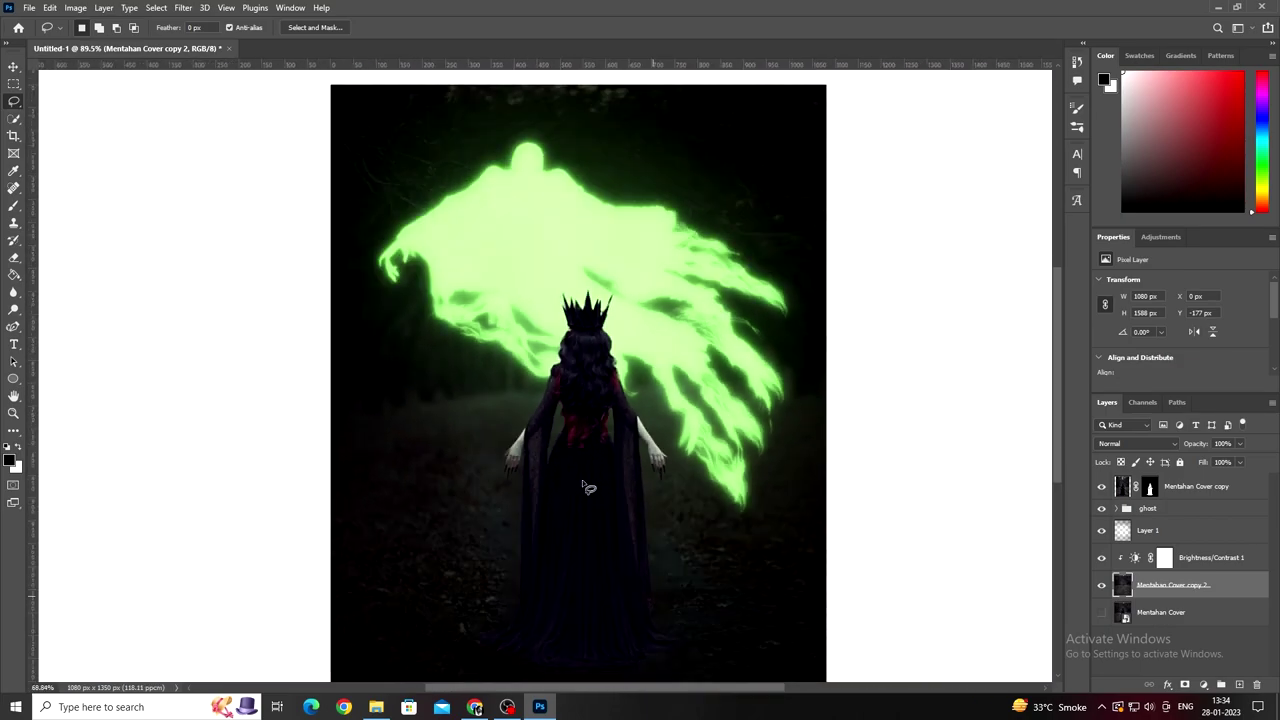
pyautogui.scroll(-1, 565, 500)
pyautogui.press('v')
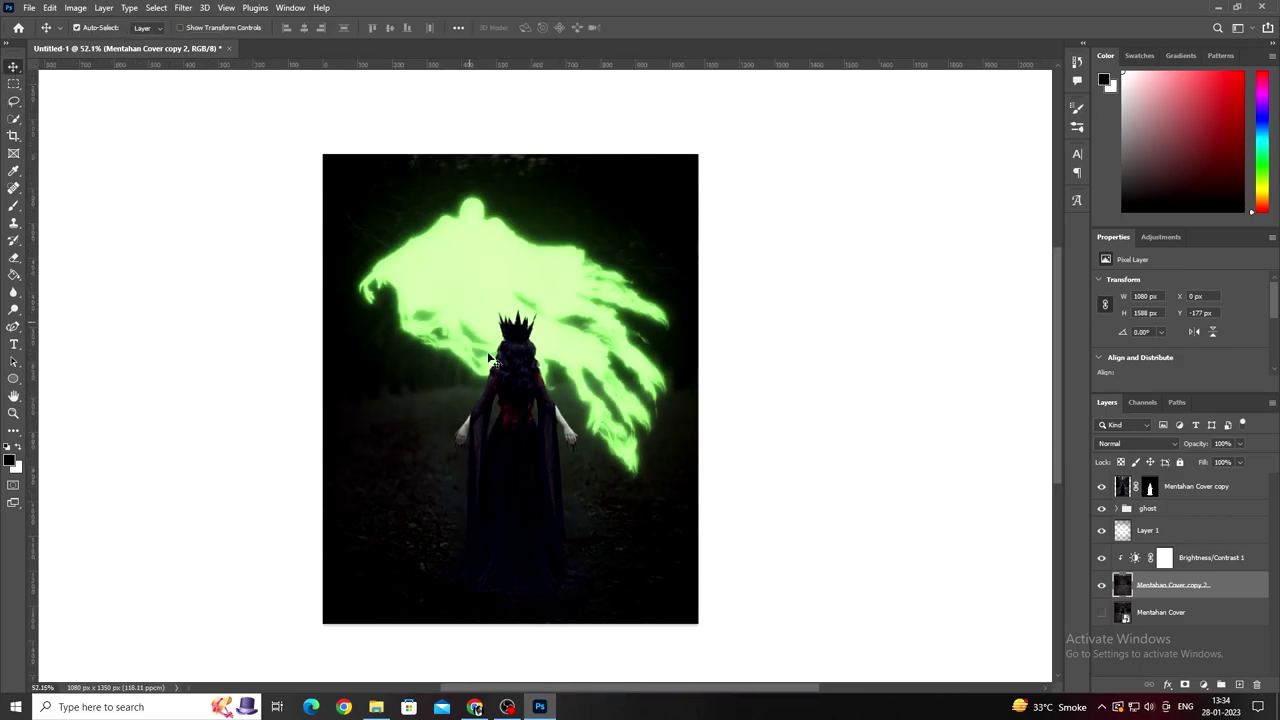
pyautogui.scroll(1, 552, 530)
pyautogui.scroll(2, 552, 529)
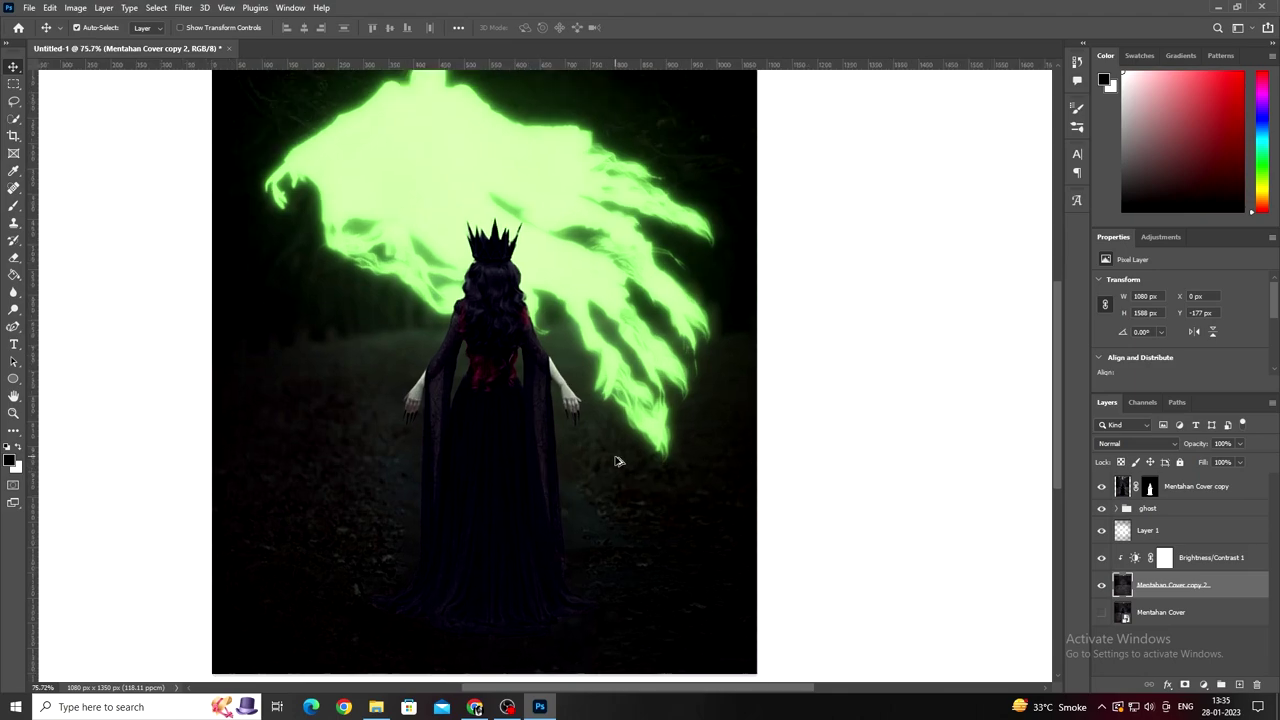
pyautogui.scroll(-1, 614, 457)
pyautogui.scroll(-1, 646, 380)
pyautogui.scroll(-1, 646, 390)
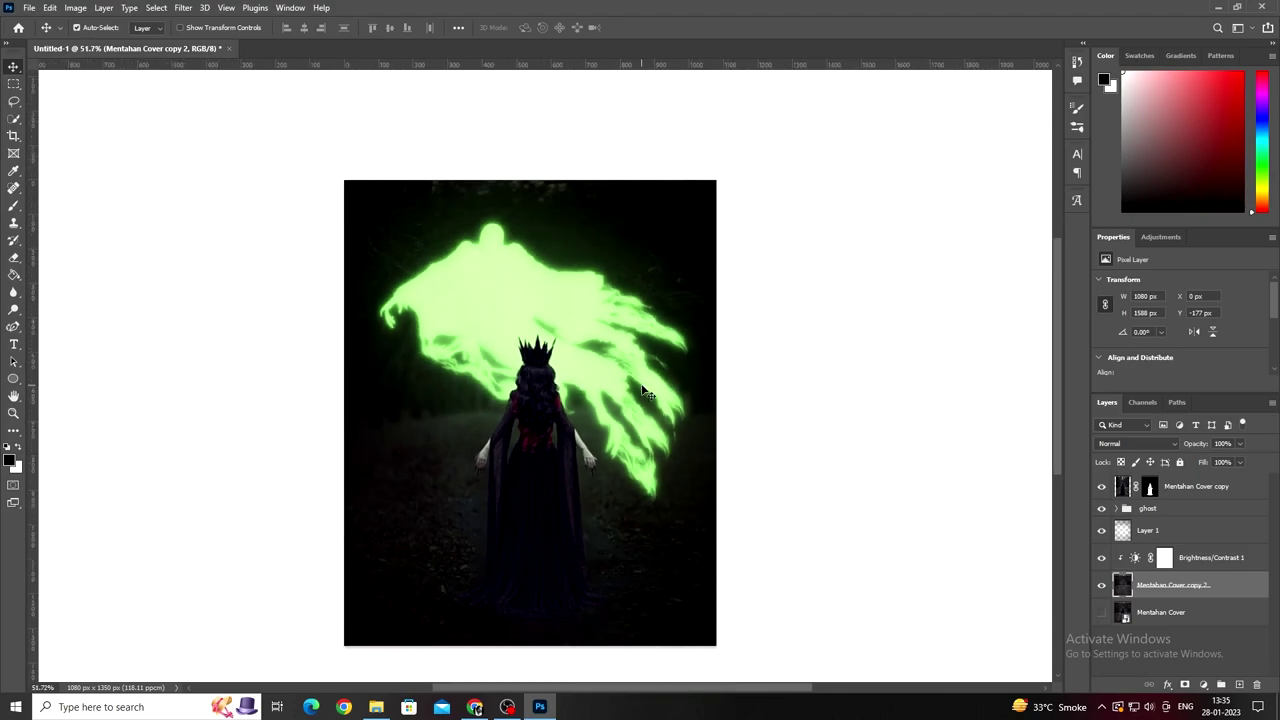
pyautogui.click(1148, 512)
pyautogui.click(1119, 509)
# Step: Sample light green from the ghost's glow for a soft brush at 100% opacity, 10% flow
pyautogui.click(1119, 509)
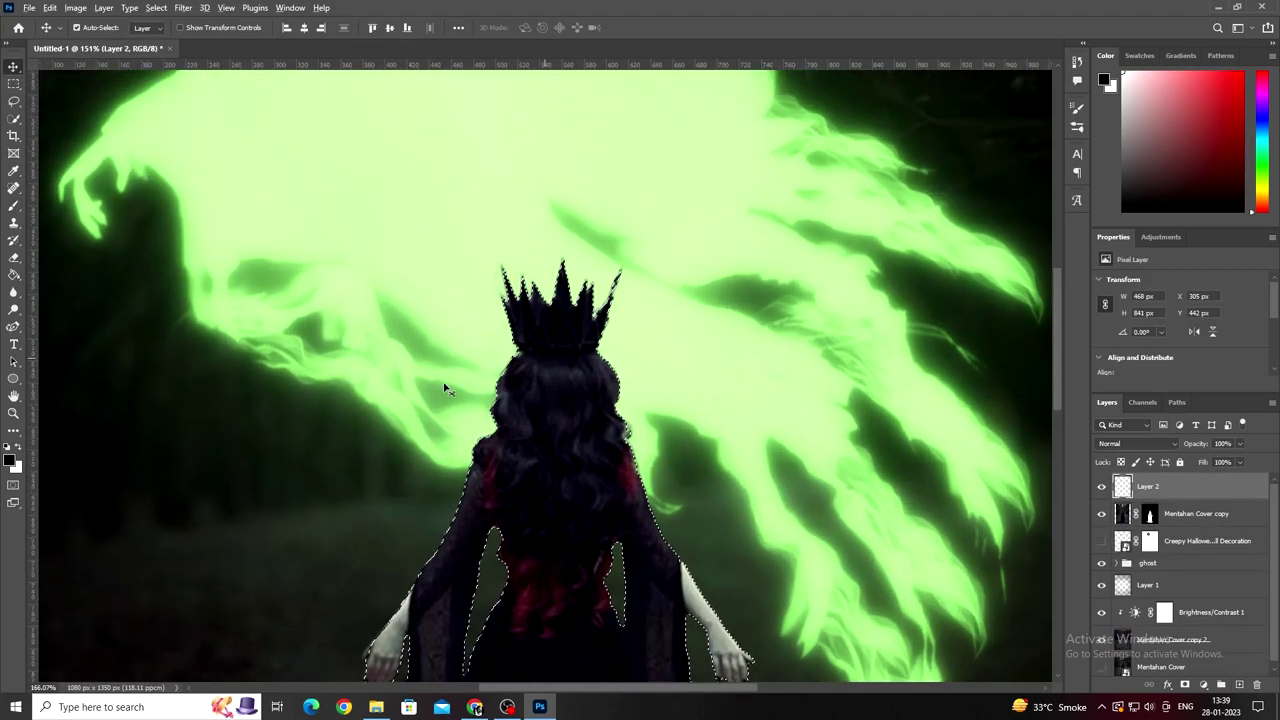
pyautogui.click(644, 311)
pyautogui.click(1228, 304)
pyautogui.press('b')
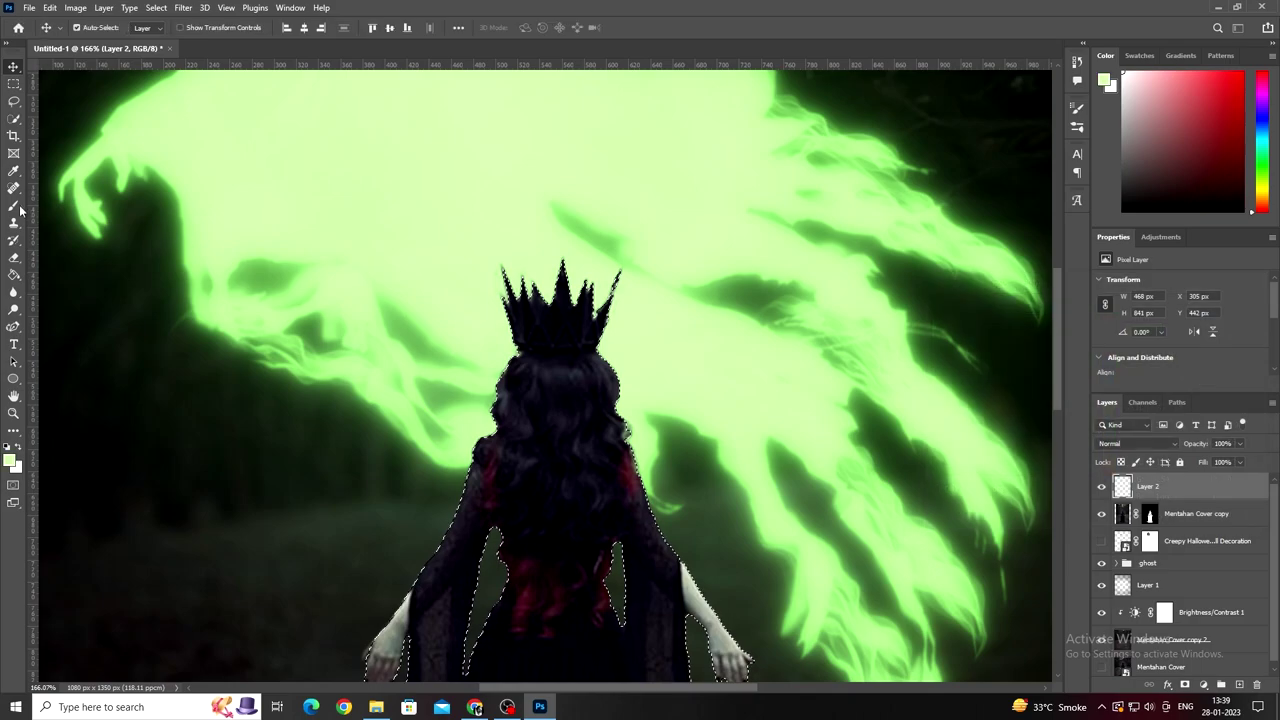
pyautogui.rightClick(366, 155)
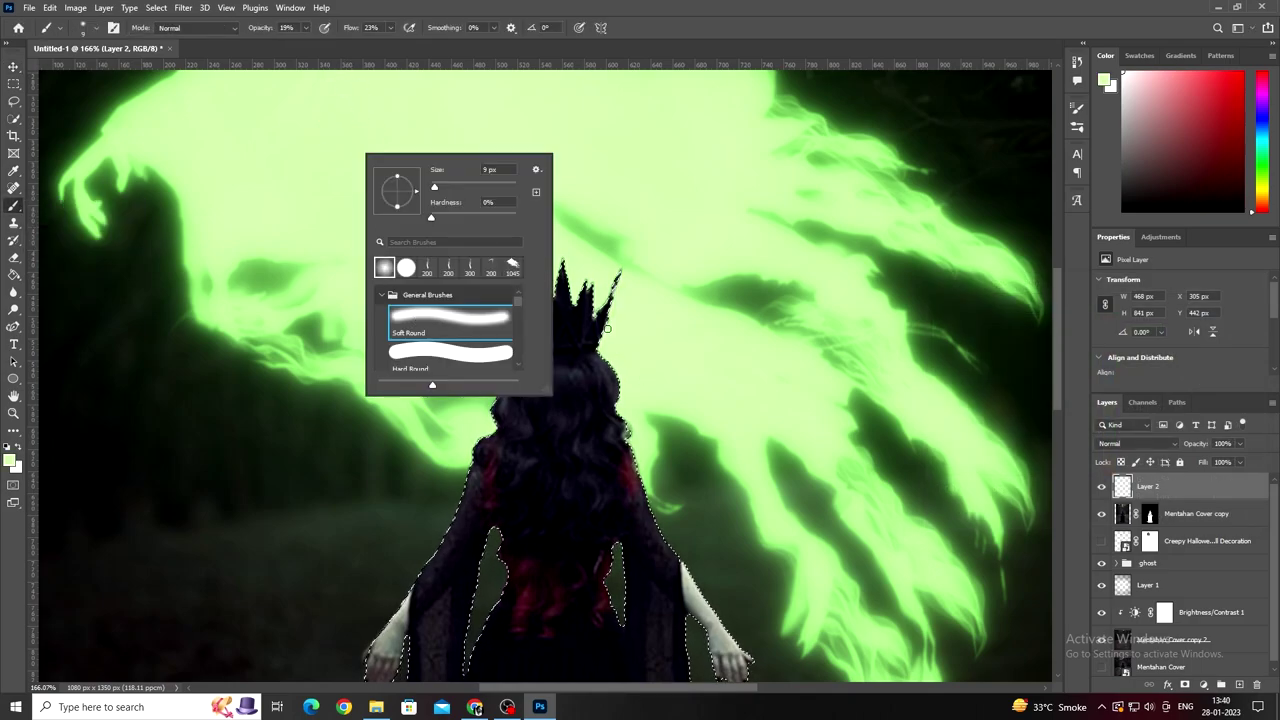
pyautogui.moveTo(301, 33); pyautogui.dragTo(372, 42)
# Step: Work along the woman's hair, crowned head, hands and lower robe for the green rim glow
pyautogui.scroll(2, 490, 310)
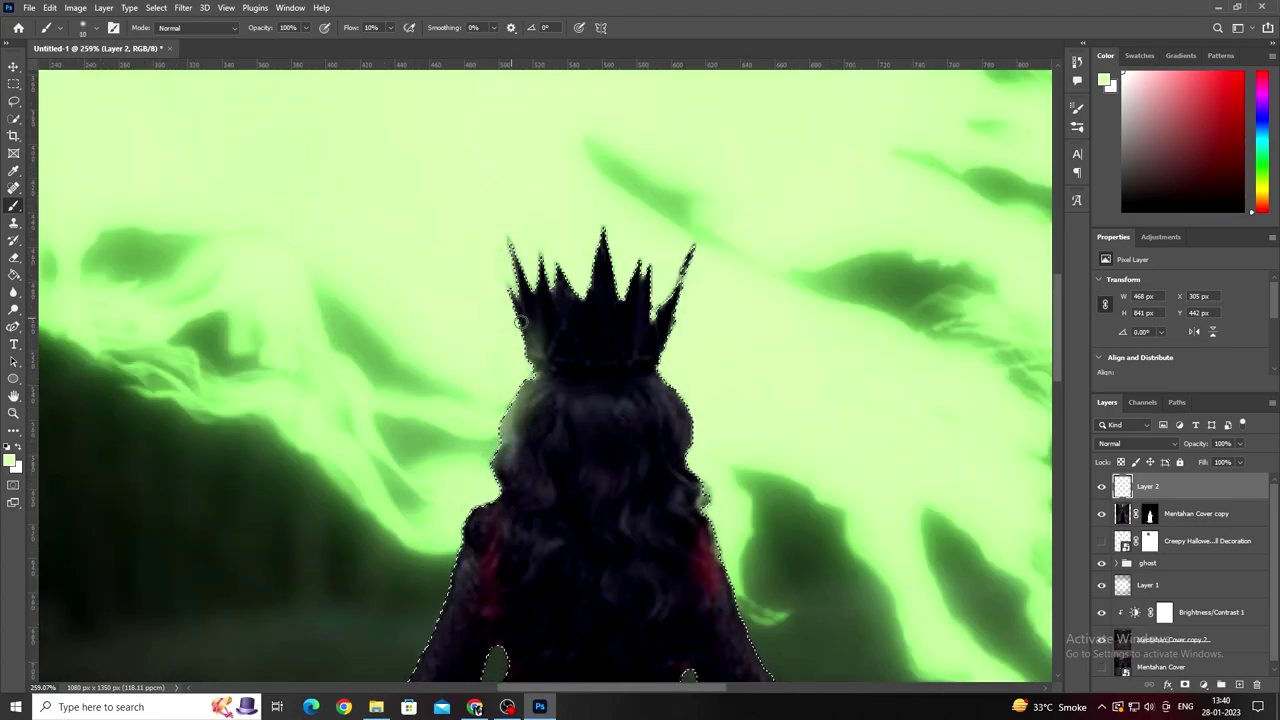
pyautogui.scroll(1, 525, 430)
pyautogui.scroll(-5, 541, 362)
pyautogui.scroll(5, 541, 362)
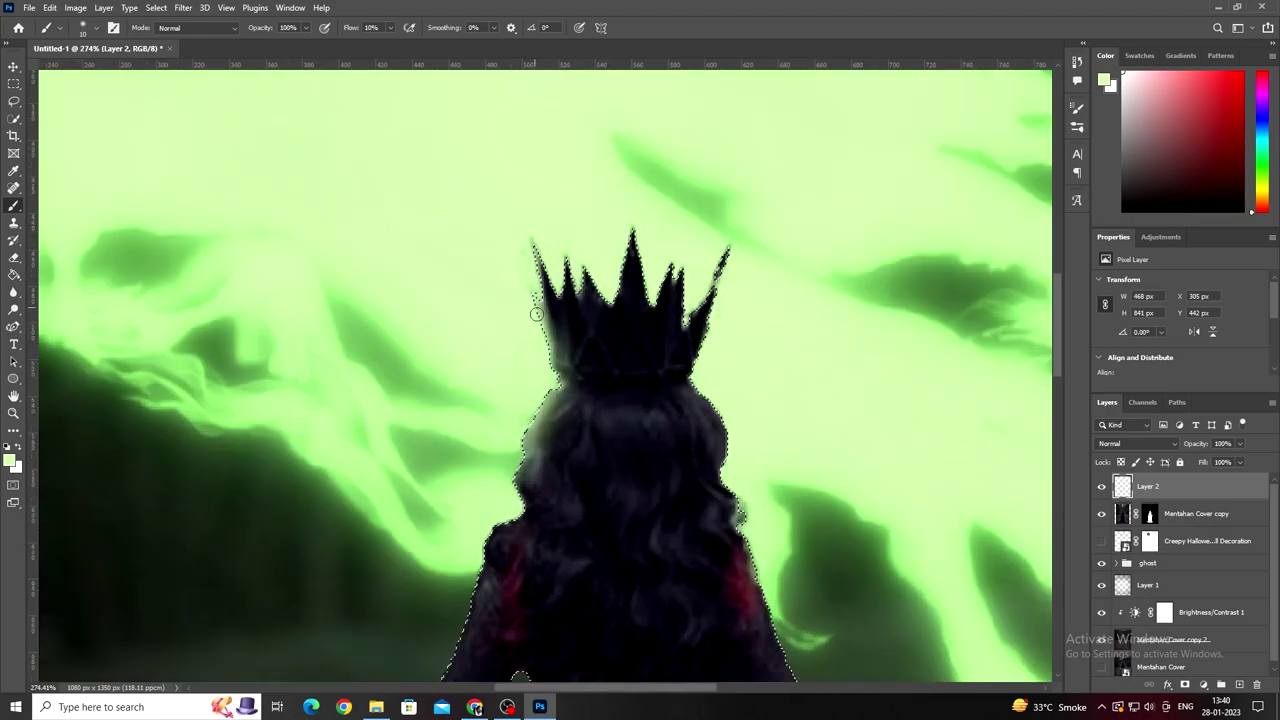
pyautogui.scroll(1, 531, 320)
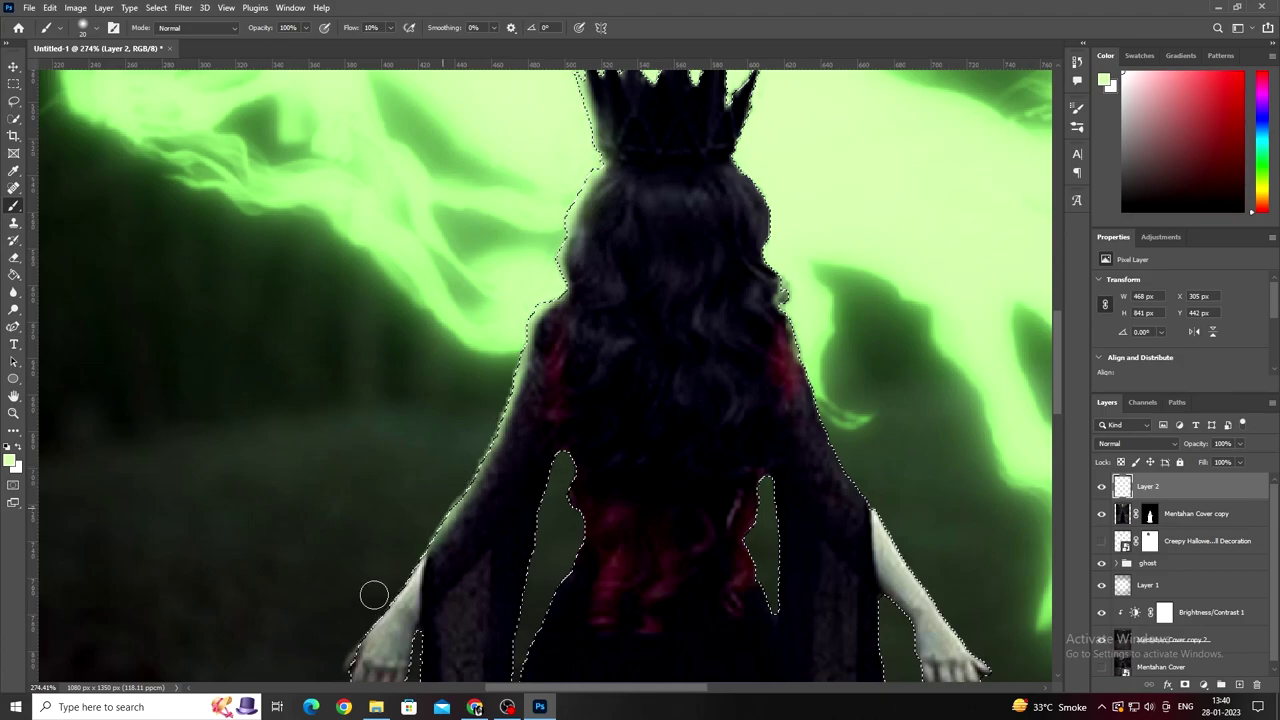
pyautogui.moveTo(374, 596); pyautogui.dragTo(488, 346)
pyautogui.moveTo(587, 149)
pyautogui.mouseDown()
pyautogui.moveTo(606, 286)
pyautogui.moveTo(490, 478)
pyautogui.moveTo(390, 318)
pyautogui.mouseUp()
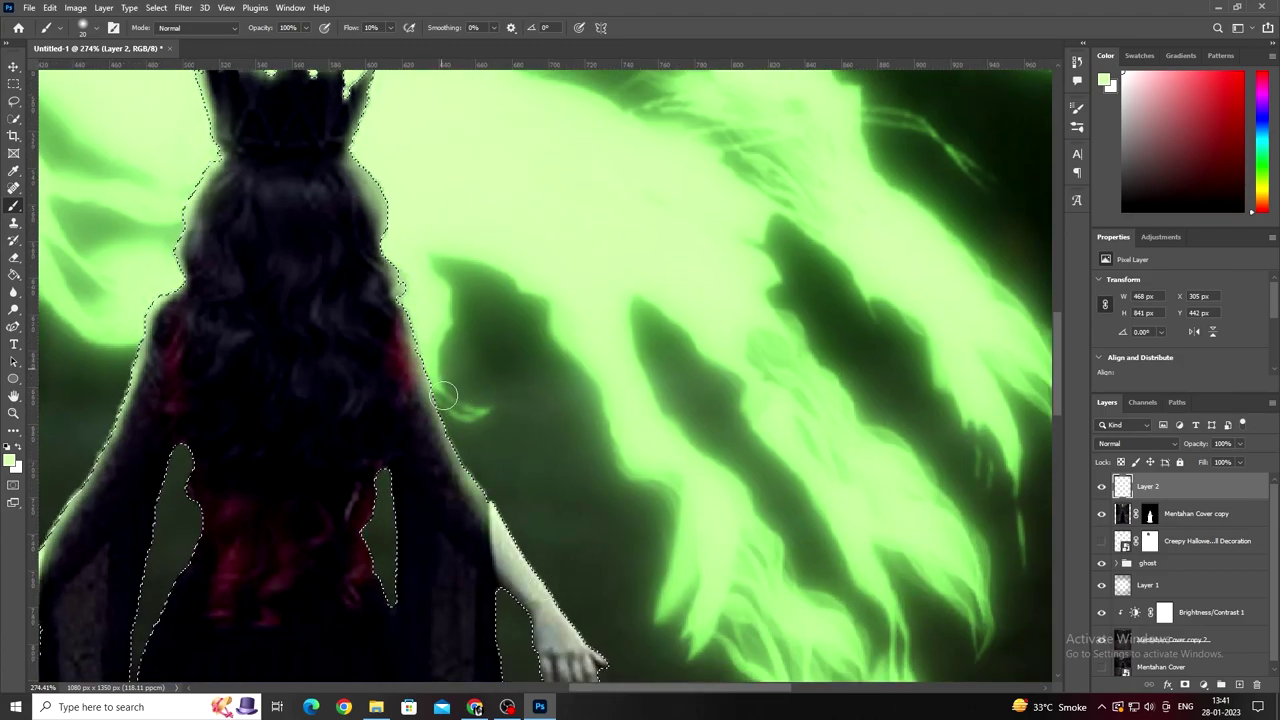
pyautogui.moveTo(506, 520); pyautogui.dragTo(434, 377)
pyautogui.moveTo(409, 539); pyautogui.dragTo(358, 355)
pyautogui.moveTo(371, 557)
pyautogui.mouseDown()
pyautogui.moveTo(466, 534)
pyautogui.moveTo(172, 643)
pyautogui.mouseUp()
pyautogui.scroll(-3, 172, 643)
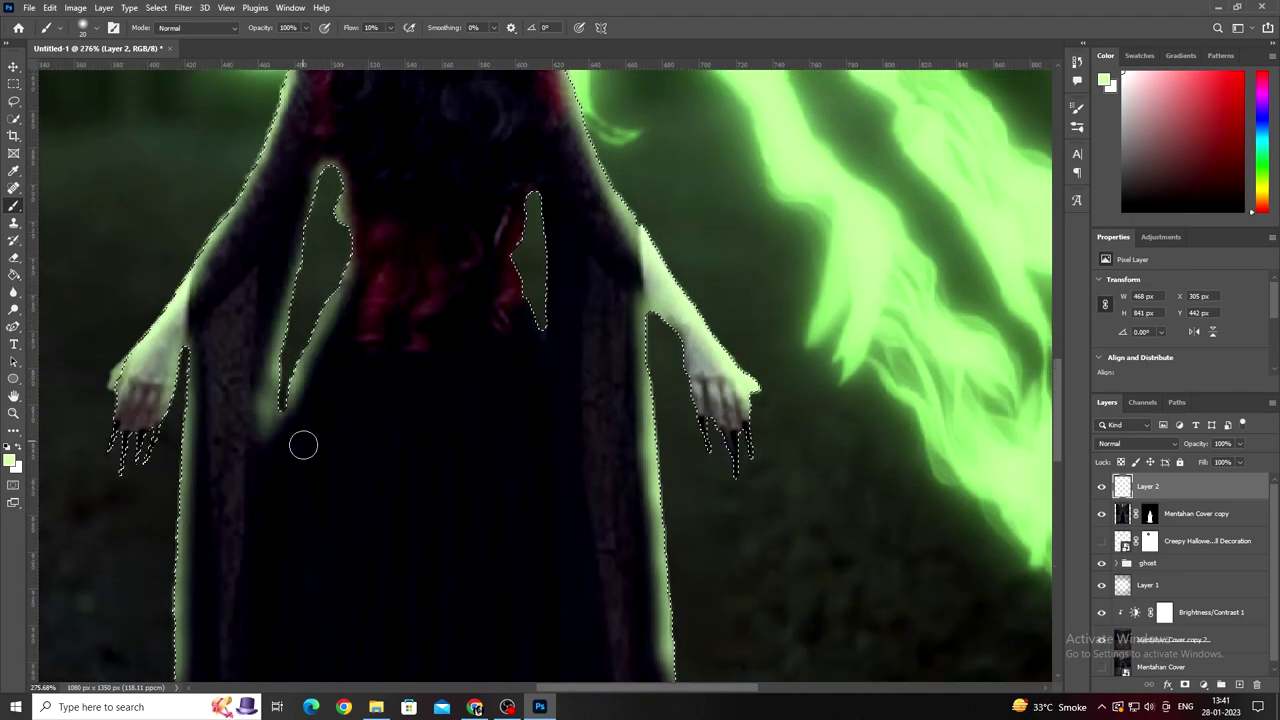
pyautogui.scroll(-4, 532, 555)
pyautogui.scroll(2, 500, 350)
pyautogui.scroll(2, 470, 280)
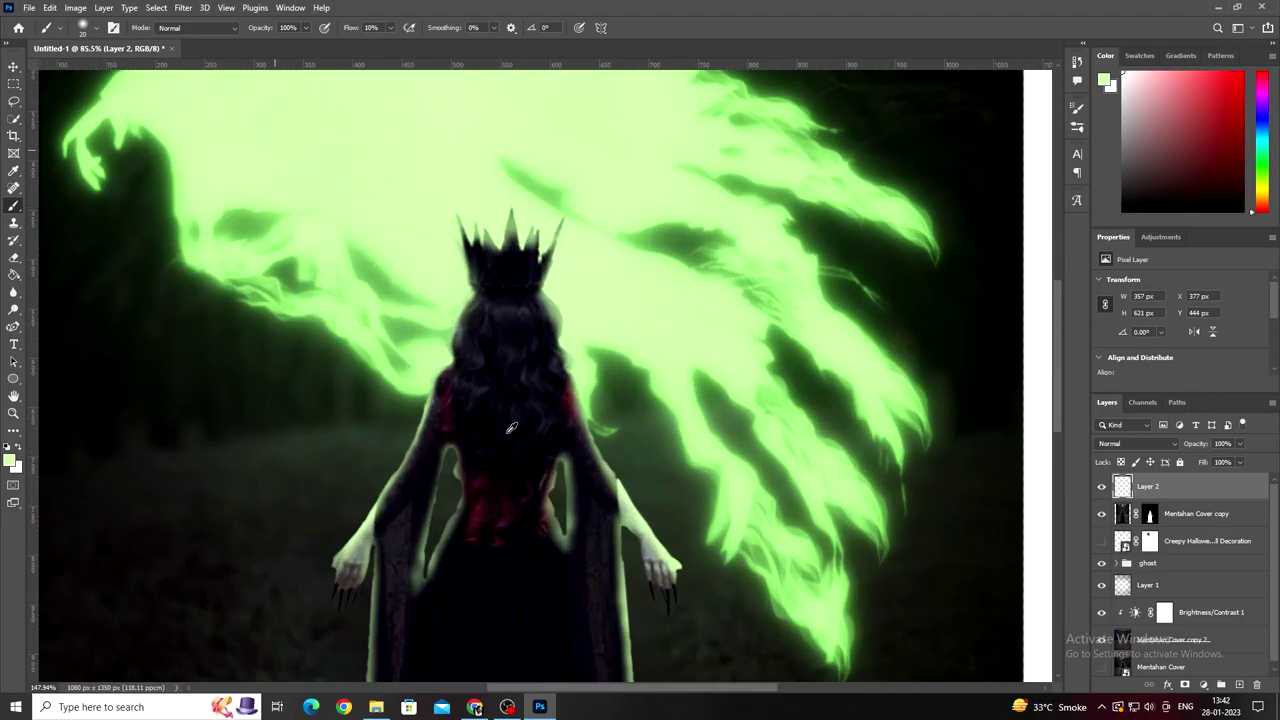
pyautogui.scroll(2, 455, 240)
# Step: Lower the brush opacity to 41% and continue the soft glow around the figure
pyautogui.press('4')
pyautogui.press('1')
pyautogui.scroll(1, 446, 206)
pyautogui.scroll(3, 423, 471)
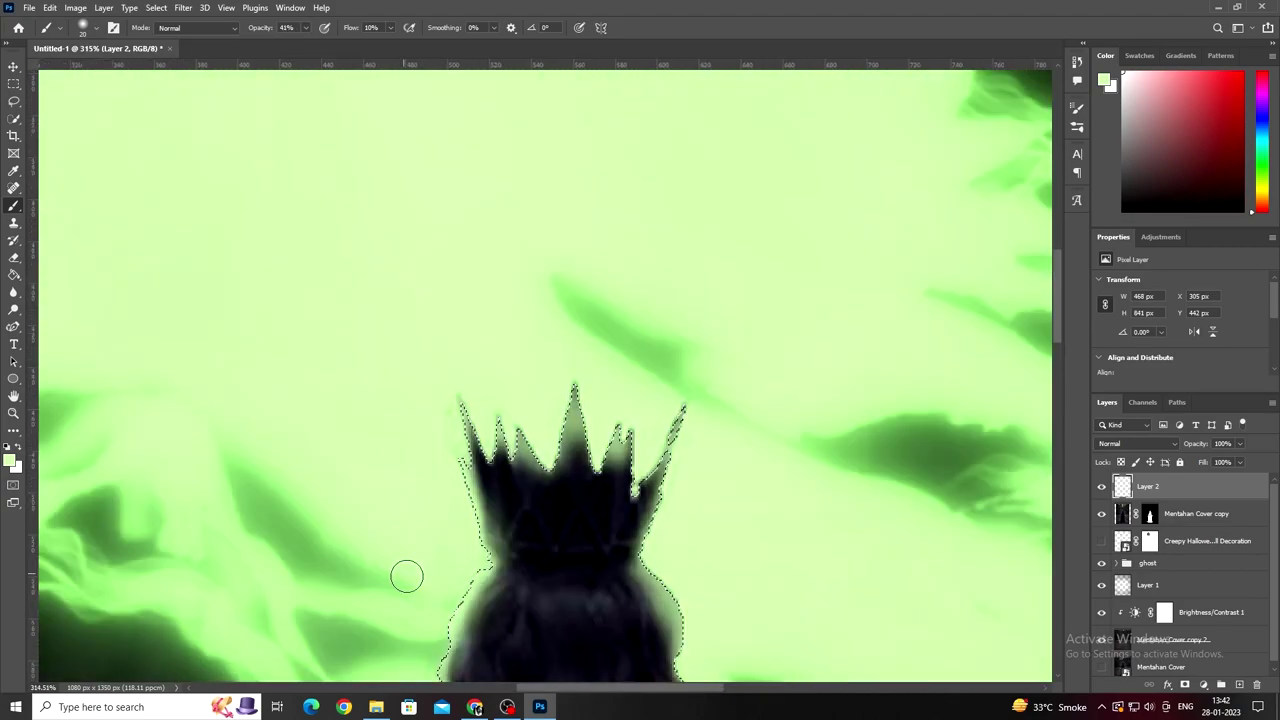
pyautogui.scroll(-4, 406, 577)
pyautogui.scroll(-2, 386, 600)
pyautogui.scroll(-1, 378, 387)
pyautogui.scroll(-1, 380, 540)
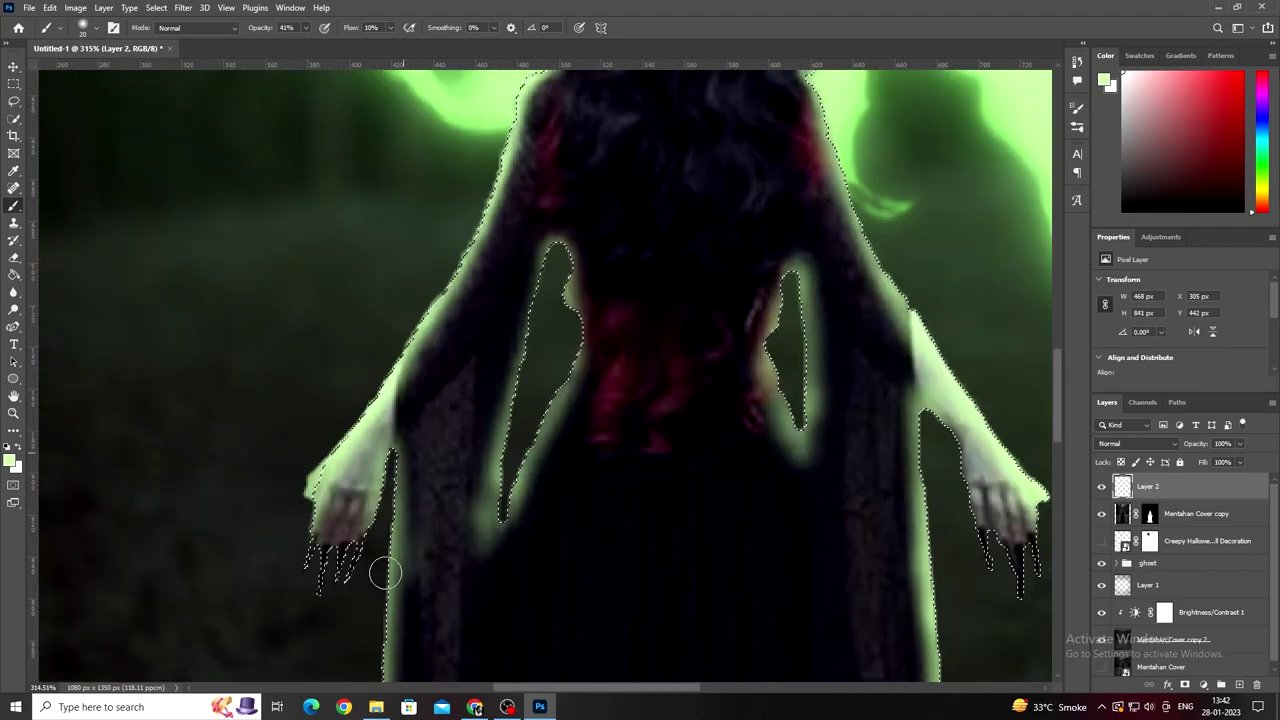
pyautogui.scroll(-2, 400, 450)
pyautogui.scroll(-3, 668, 332)
pyautogui.scroll(2, 668, 332)
pyautogui.scroll(2, 640, 214)
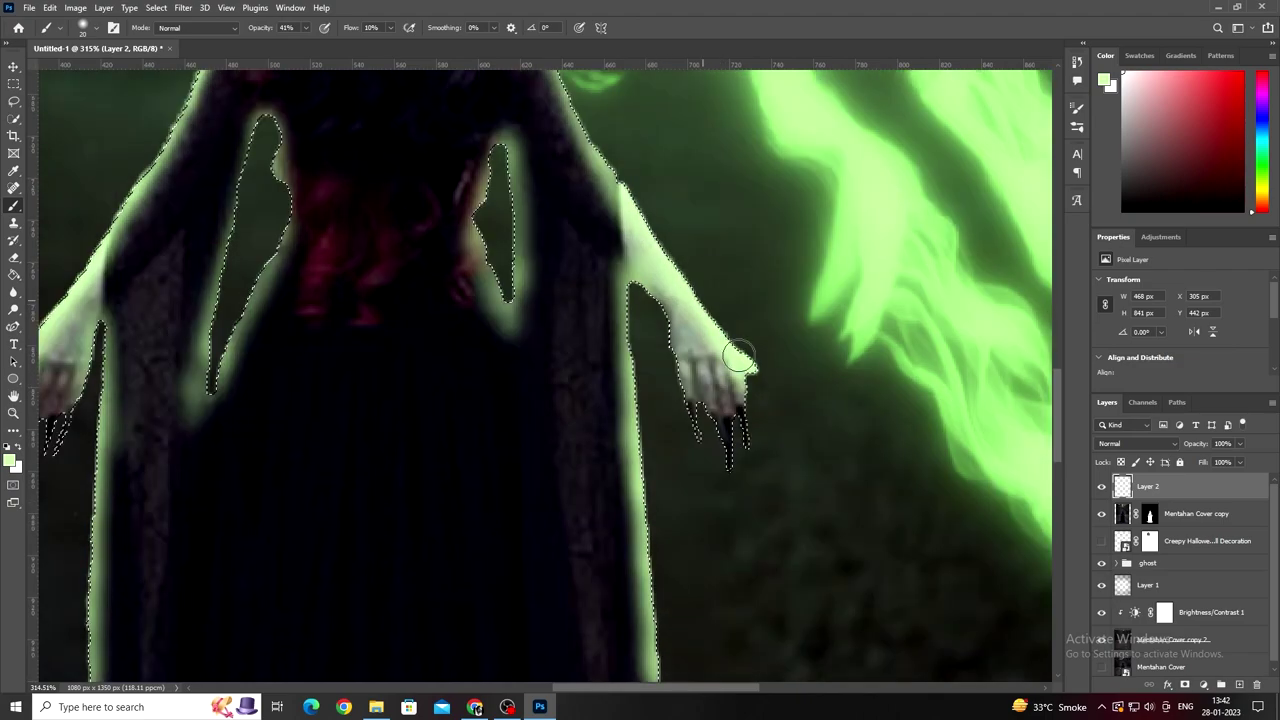
pyautogui.scroll(2, 640, 220)
pyautogui.scroll(2, 620, 300)
pyautogui.scroll(-2, 596, 377)
pyautogui.scroll(-1, 596, 377)
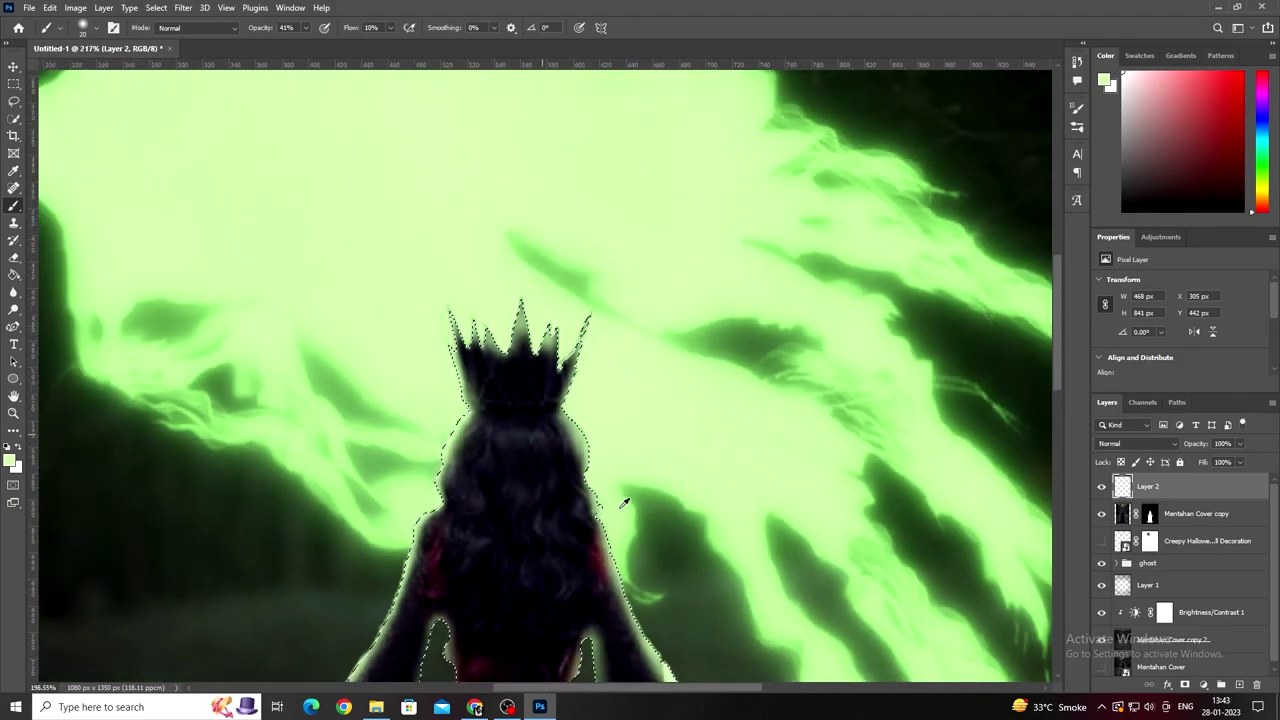
pyautogui.scroll(-2, 596, 377)
# Step: Pan and zoom over the woman's arms and hands, then return to the full composition
pyautogui.scroll(3, 308, 559)
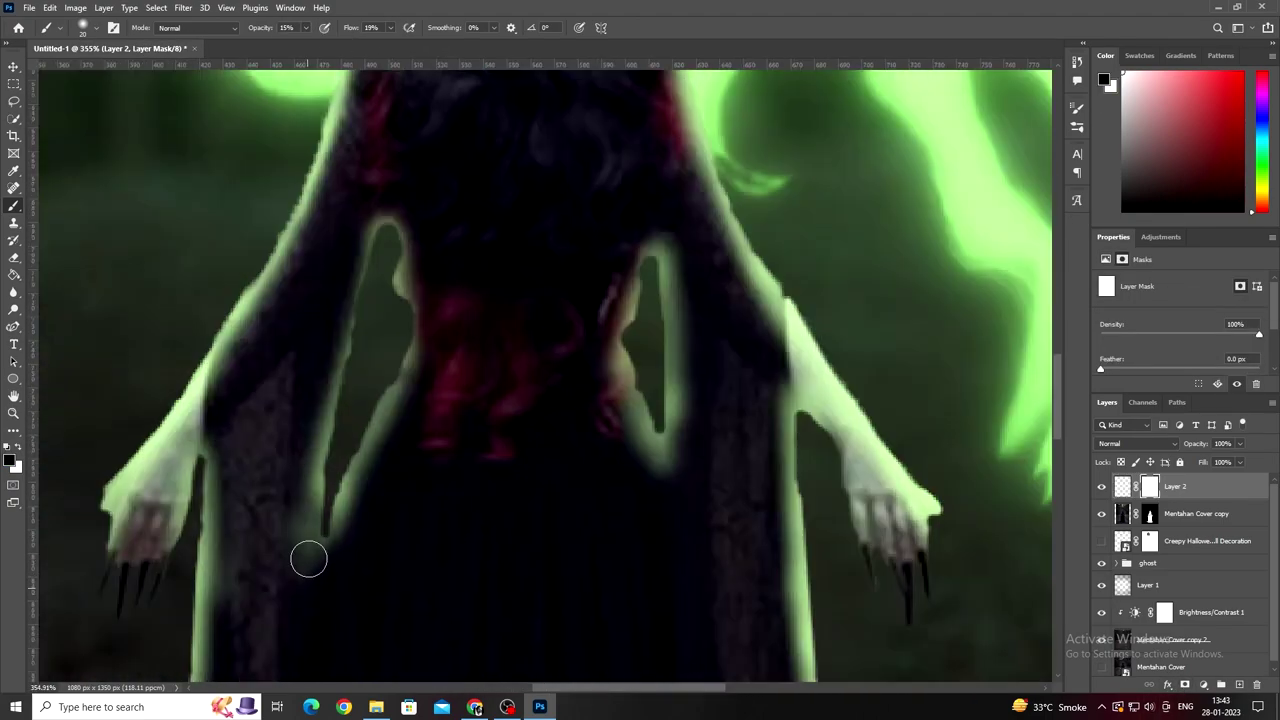
pyautogui.scroll(-1, 250, 535)
pyautogui.hscroll(3, 460, 465)
pyautogui.scroll(1, 460, 465)
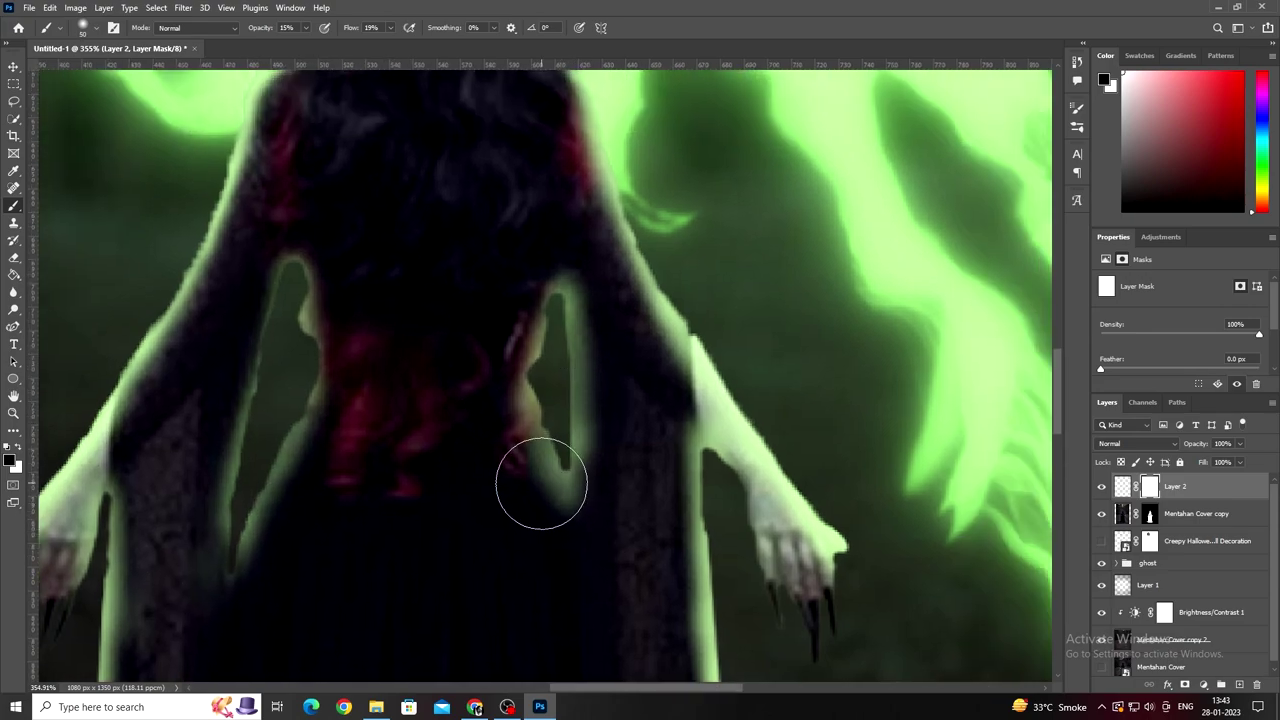
pyautogui.scroll(2, 383, 297)
pyautogui.scroll(1, 286, 391)
pyautogui.scroll(2, 466, 383)
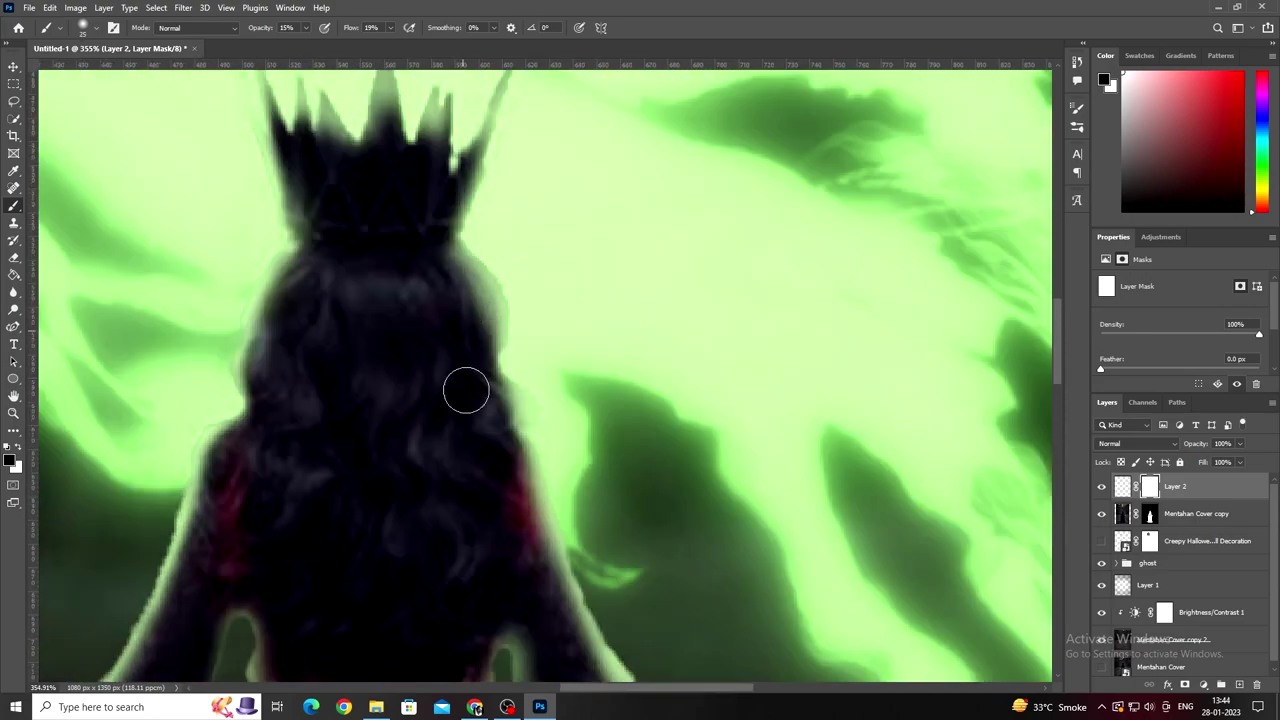
pyautogui.scroll(2, 422, 307)
pyautogui.scroll(-3, 410, 400)
pyautogui.scroll(-3, 257, 380)
pyautogui.scroll(-2, 211, 457)
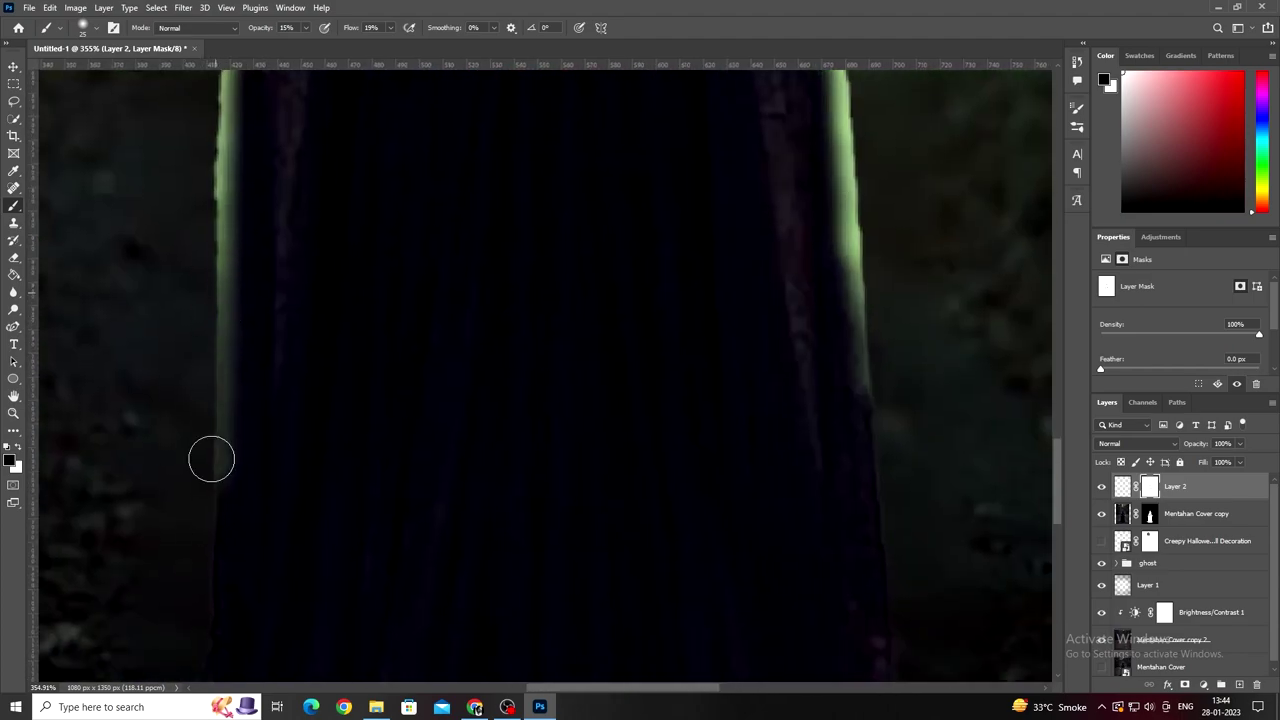
pyautogui.scroll(1, 199, 357)
pyautogui.scroll(3, 170, 290)
pyautogui.scroll(2, 180, 226)
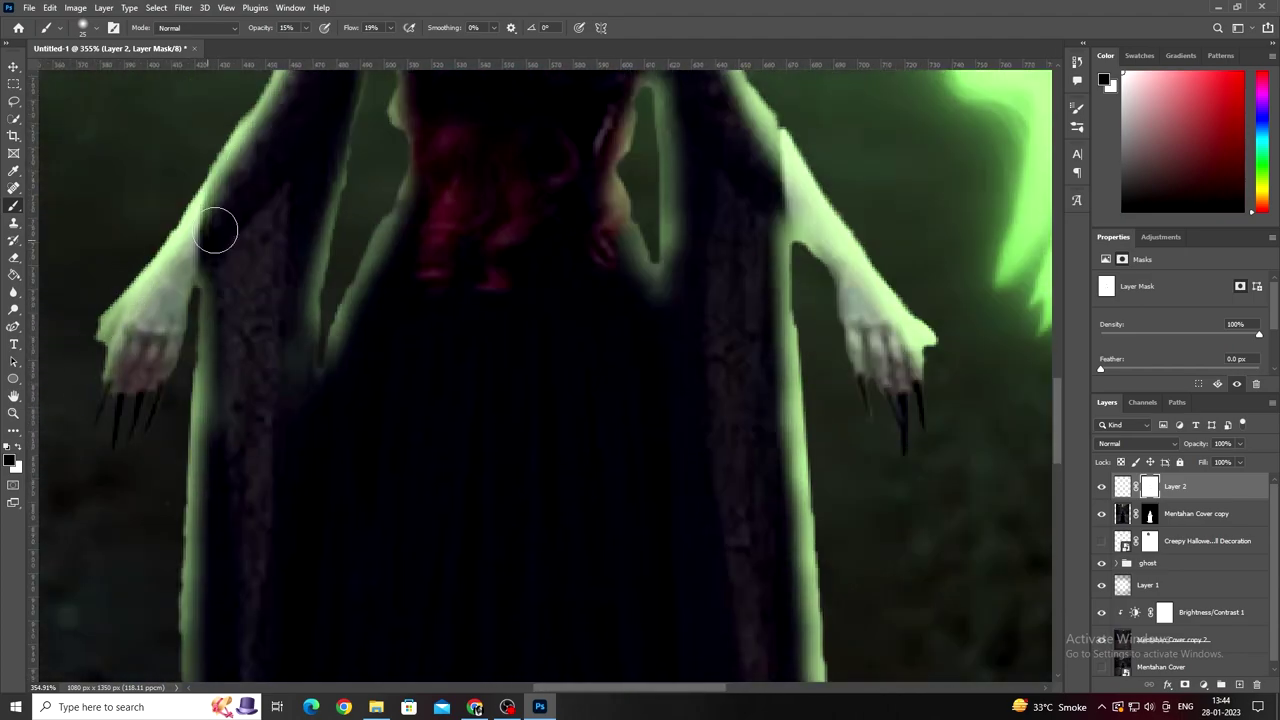
pyautogui.moveTo(214, 229); pyautogui.dragTo(140, 484)
pyautogui.hscroll(2, 486, 537)
pyautogui.scroll(3, 380, 608)
pyautogui.scroll(-5, 314, 348)
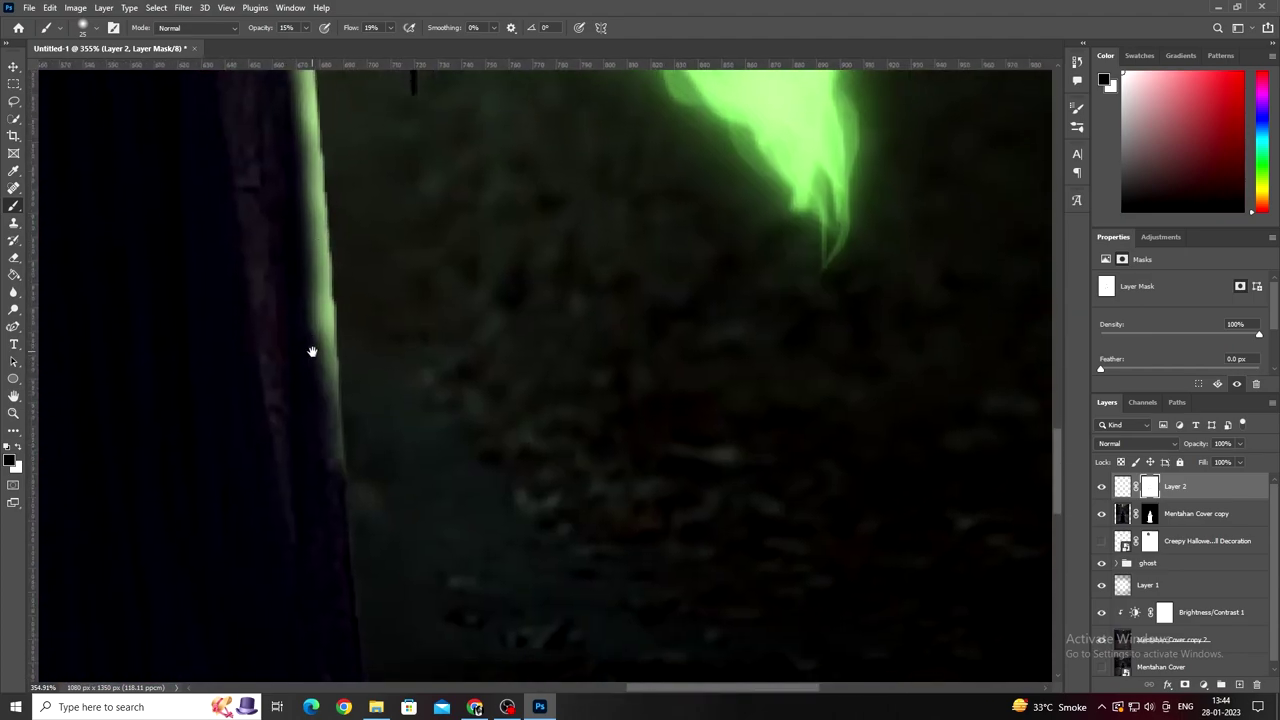
pyautogui.scroll(2, 316, 340)
pyautogui.scroll(3, 316, 340)
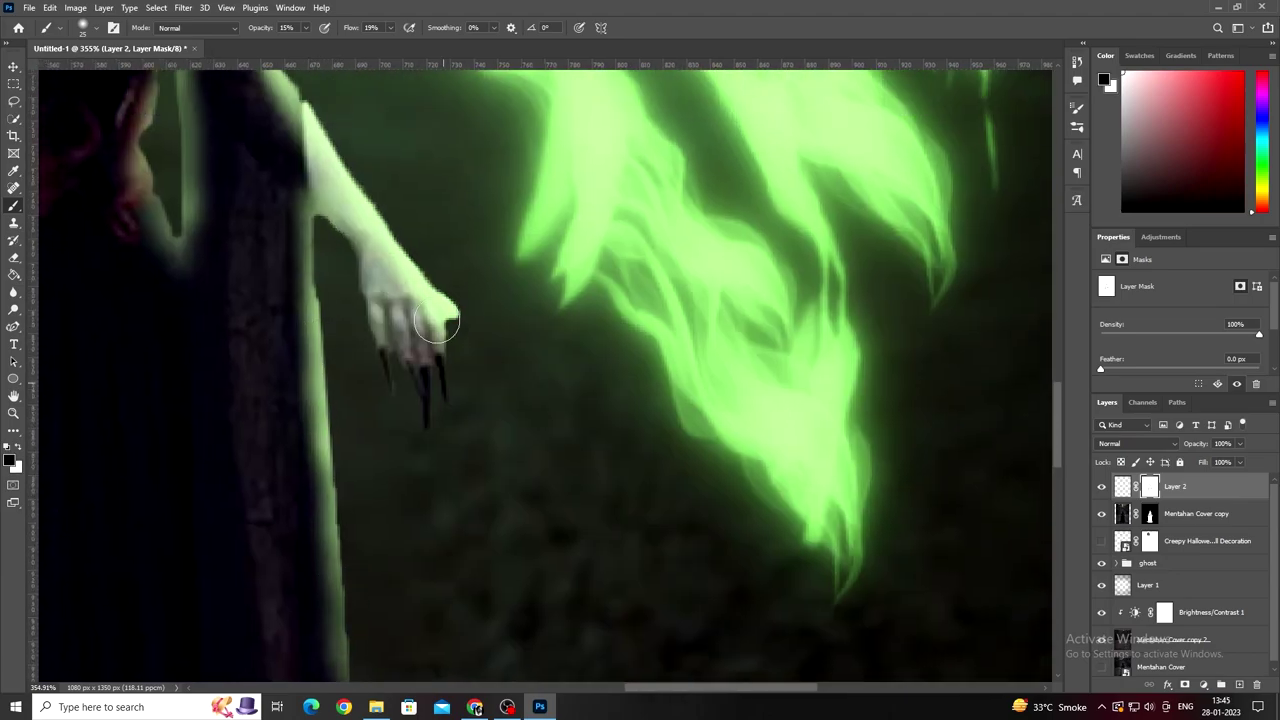
pyautogui.keyDown('alt'); pyautogui.scroll(-8, 371, 371); pyautogui.keyUp('alt')
# Step: Add a new empty Layer 3 above Layer 2 and zoom in on the crown
pyautogui.hotkey('ctrl', 'shift', 'alt', 'n')
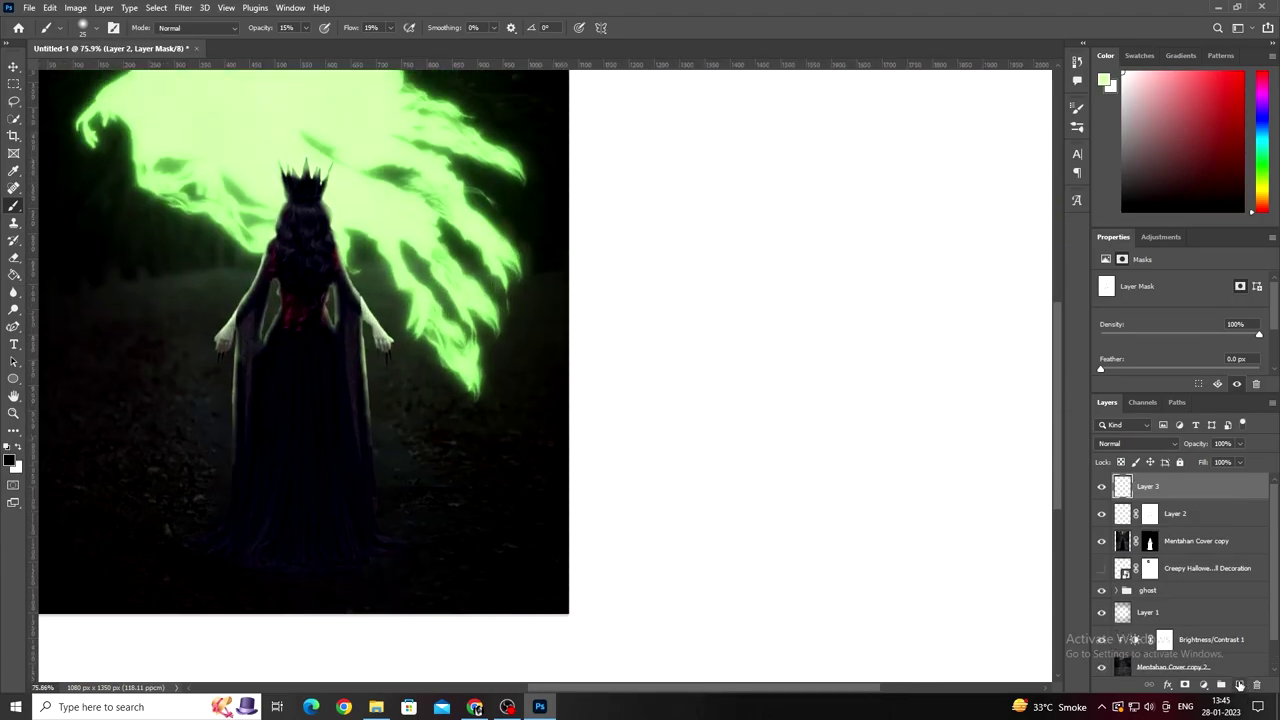
pyautogui.keyDown('alt'); pyautogui.scroll(6, 338, 507); pyautogui.keyUp('alt')
pyautogui.keyDown('alt'); pyautogui.scroll(2, 303, 460); pyautogui.keyUp('alt')
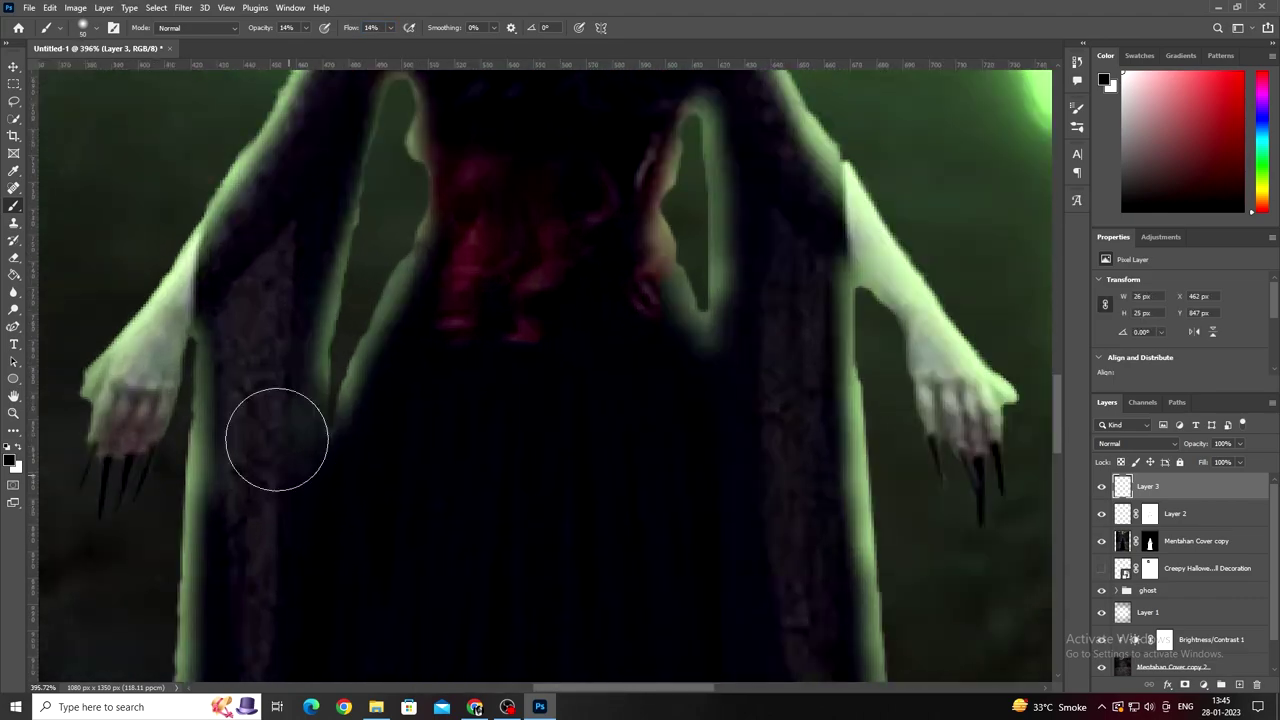
pyautogui.keyDown('alt'); pyautogui.scroll(2, 500, 326); pyautogui.keyUp('alt')
pyautogui.scroll(-3, 615, 598)
pyautogui.scroll(3, 640, 500)
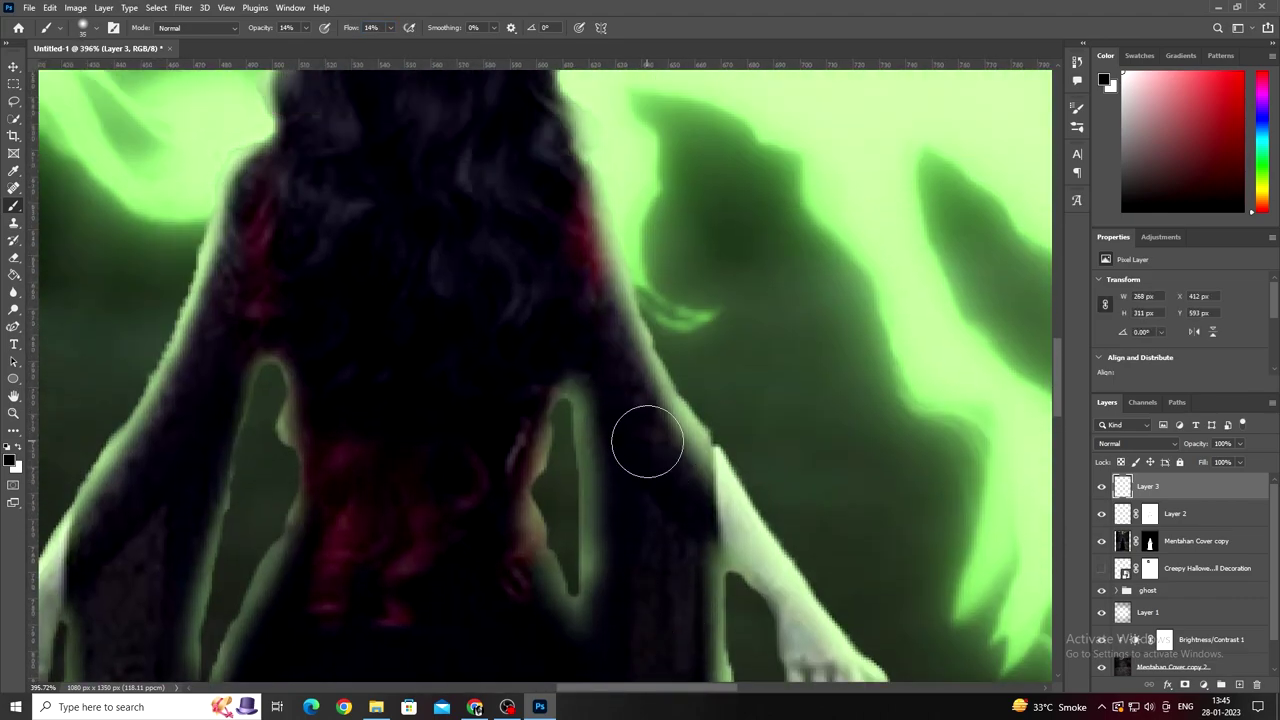
pyautogui.scroll(3, 423, 186)
pyautogui.scroll(2, 337, 317)
pyautogui.keyDown('alt'); pyautogui.scroll(2, 430, 342); pyautogui.keyUp('alt')
pyautogui.keyDown('alt'); pyautogui.scroll(-2, 430, 342); pyautogui.keyUp('alt')
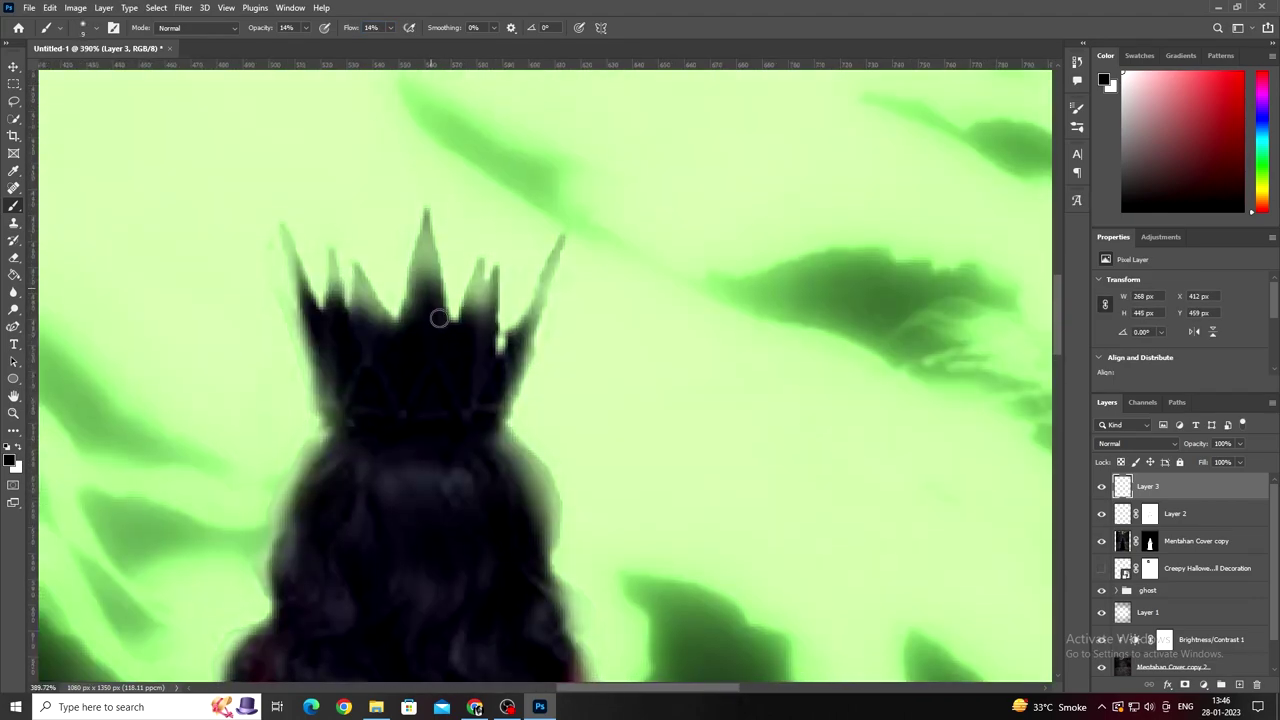
# Step: Paint faint black at 14% opacity over the crown's left edge and the figure's edges
pyautogui.moveTo(322, 362); pyautogui.dragTo(325, 405)
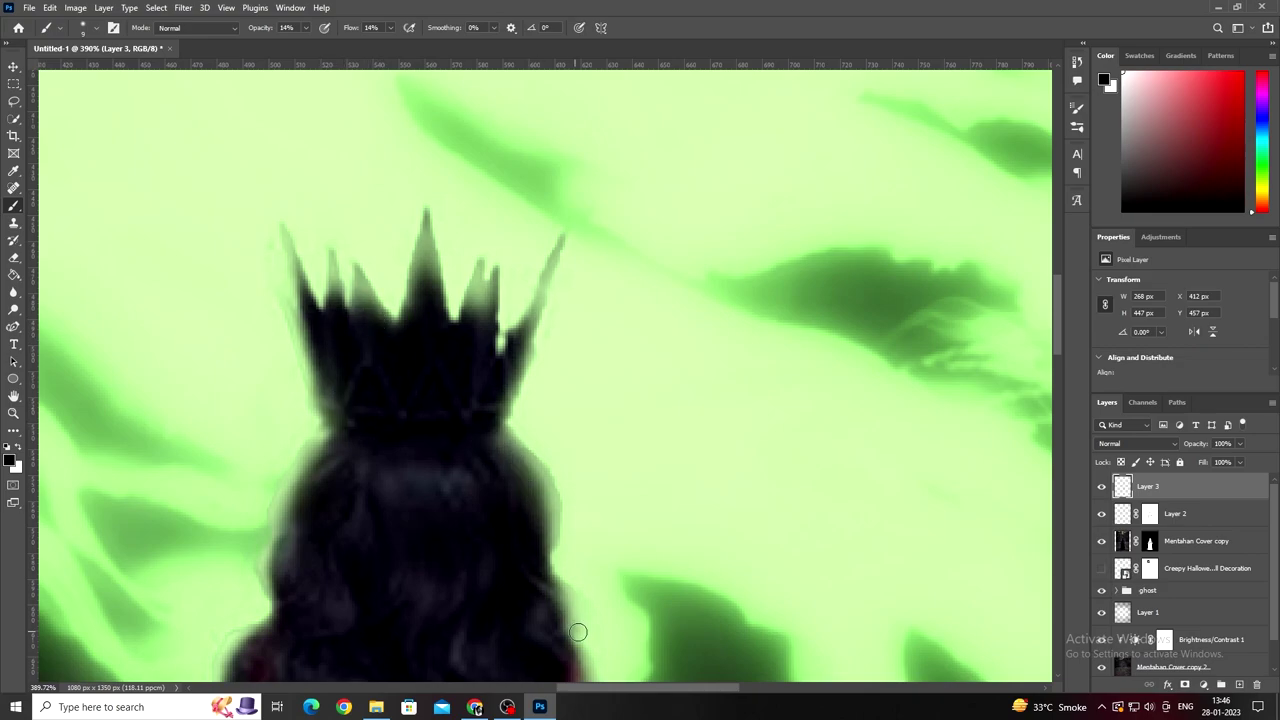
pyautogui.scroll(-2, 589, 643)
pyautogui.scroll(1, 366, 491)
pyautogui.scroll(-1, 560, 206)
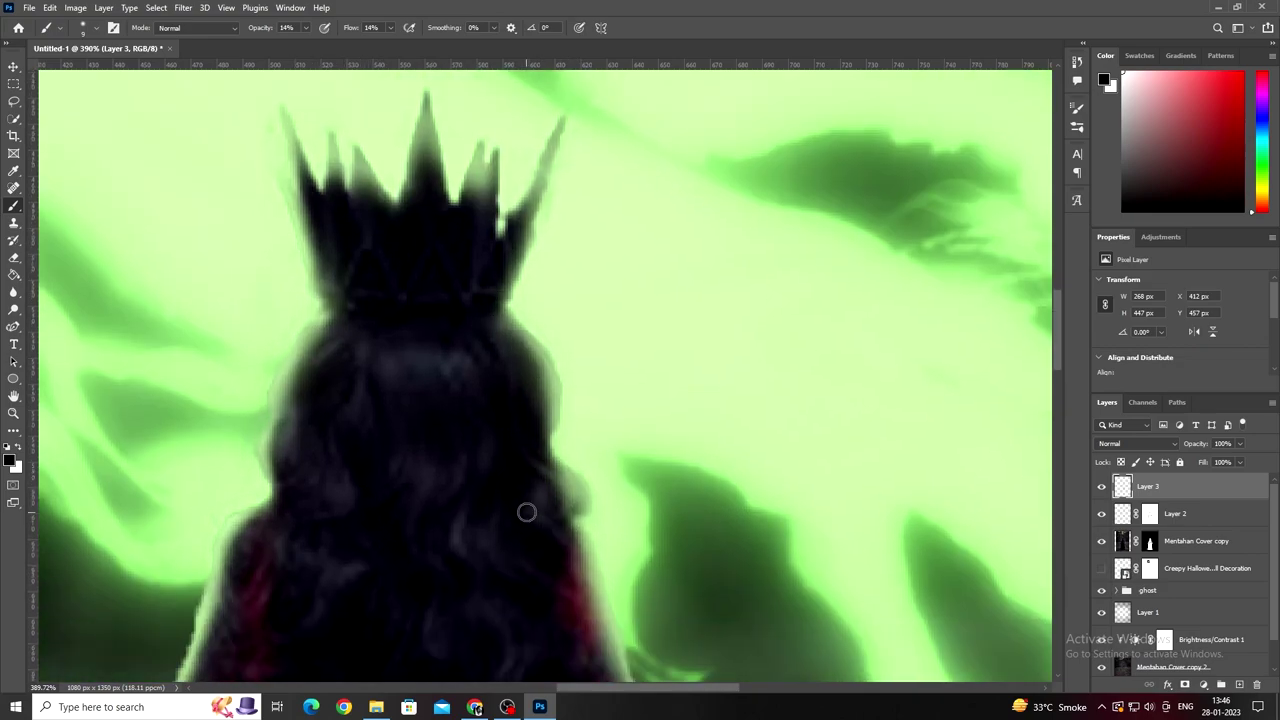
pyautogui.scroll(-3, 526, 509)
pyautogui.scroll(-2, 260, 374)
pyautogui.scroll(-1, 263, 443)
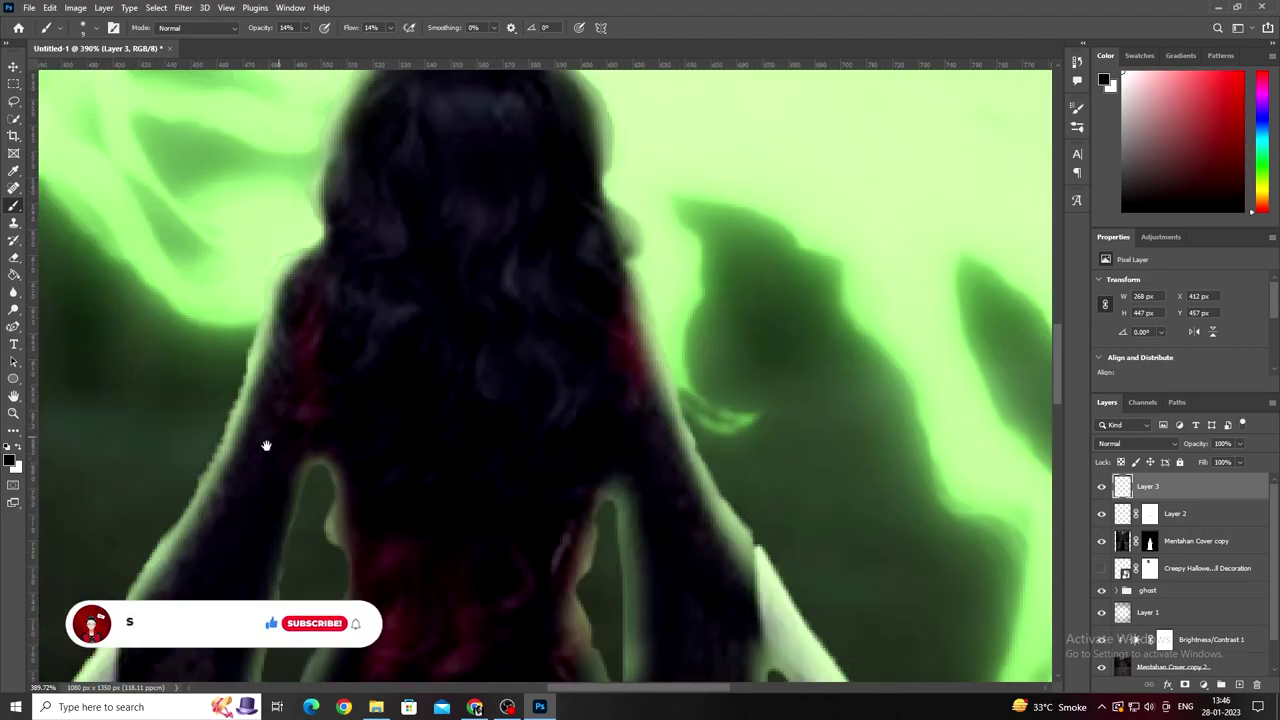
pyautogui.scroll(-3, 245, 540)
pyautogui.scroll(-1, 241, 546)
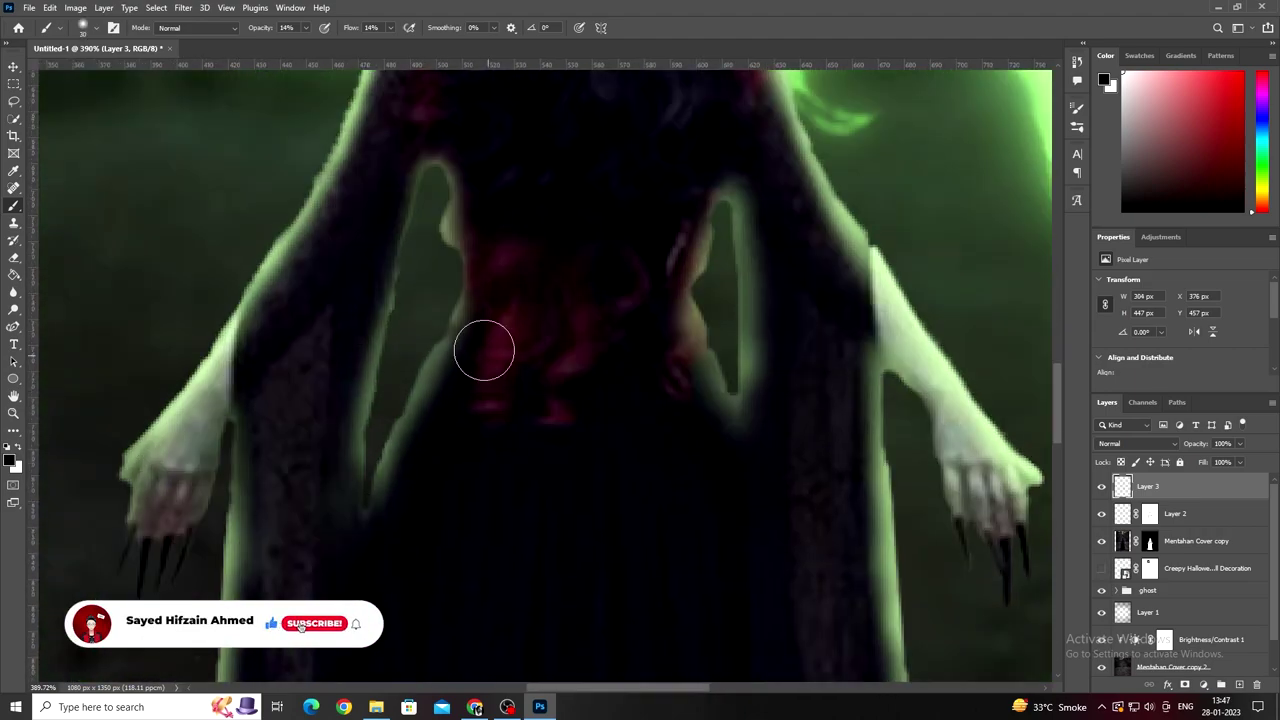
pyautogui.scroll(-1, 634, 383)
pyautogui.scroll(-5, 766, 480)
pyautogui.hscroll(3, 663, 183)
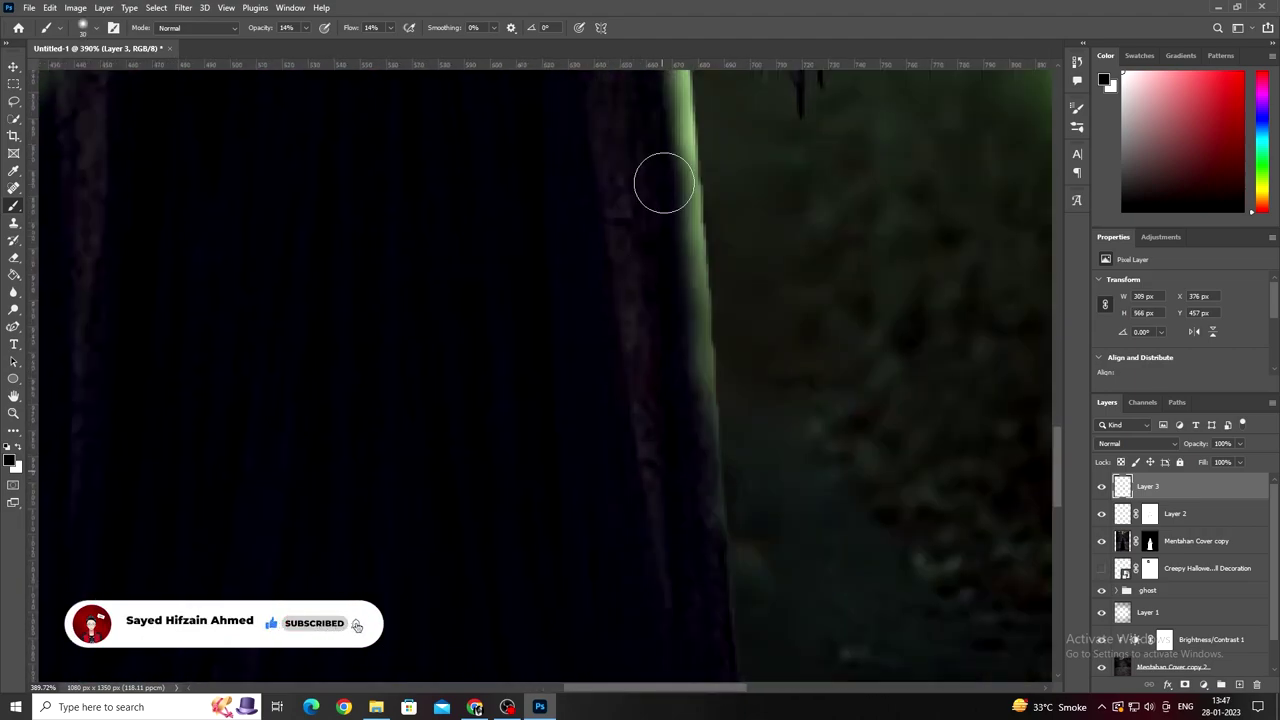
pyautogui.scroll(-3, 705, 390)
pyautogui.scroll(-3, 368, 492)
pyautogui.scroll(-3, 368, 492)
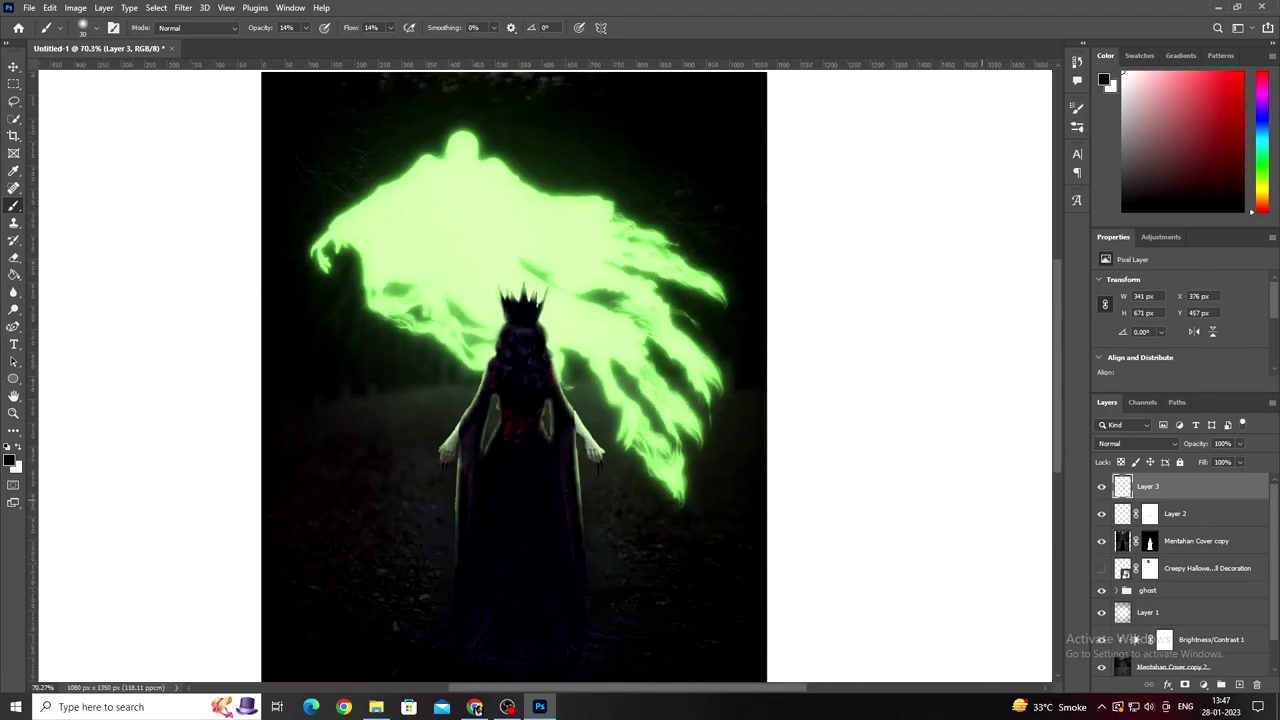
pyautogui.scroll(-2, 612, 571)
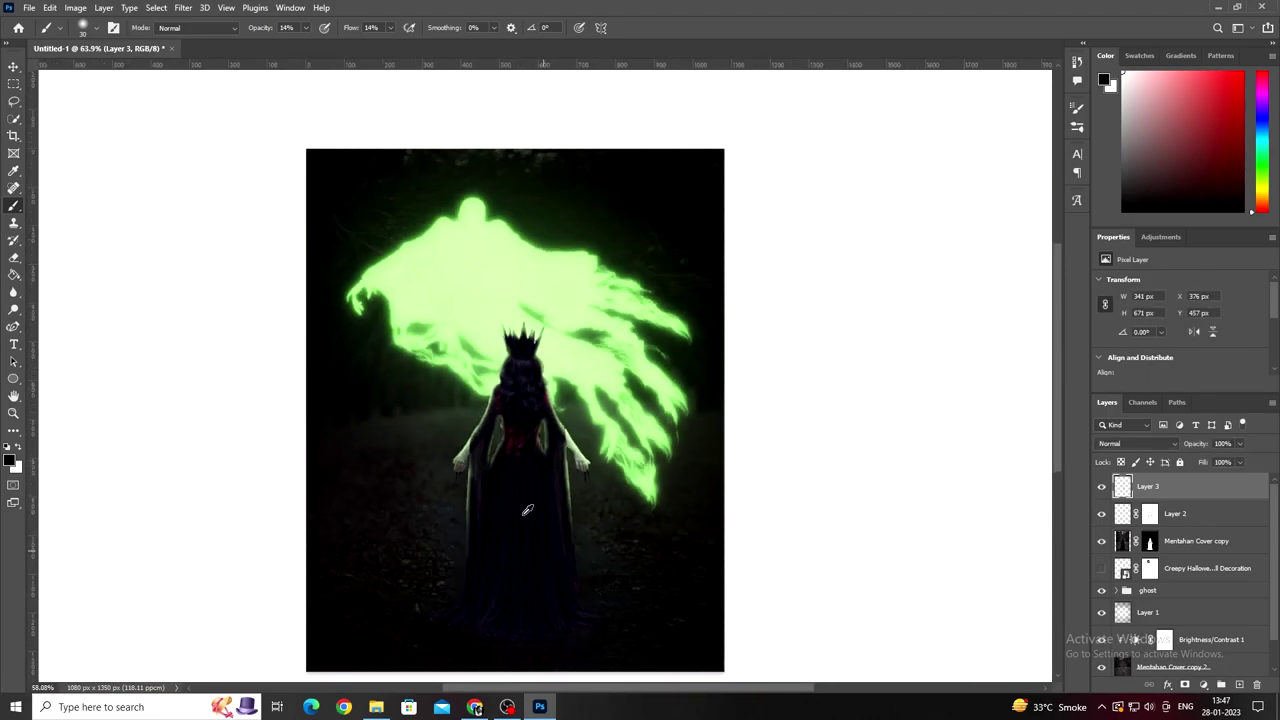
pyautogui.scroll(-2, 612, 571)
pyautogui.scroll(2, 612, 571)
# Step: Add Layer 4 below Brightness/Contrast 1 with a 300 px, low-flow brush in the ghost's green
pyautogui.moveTo(1175, 638); pyautogui.dragTo(1175, 652)
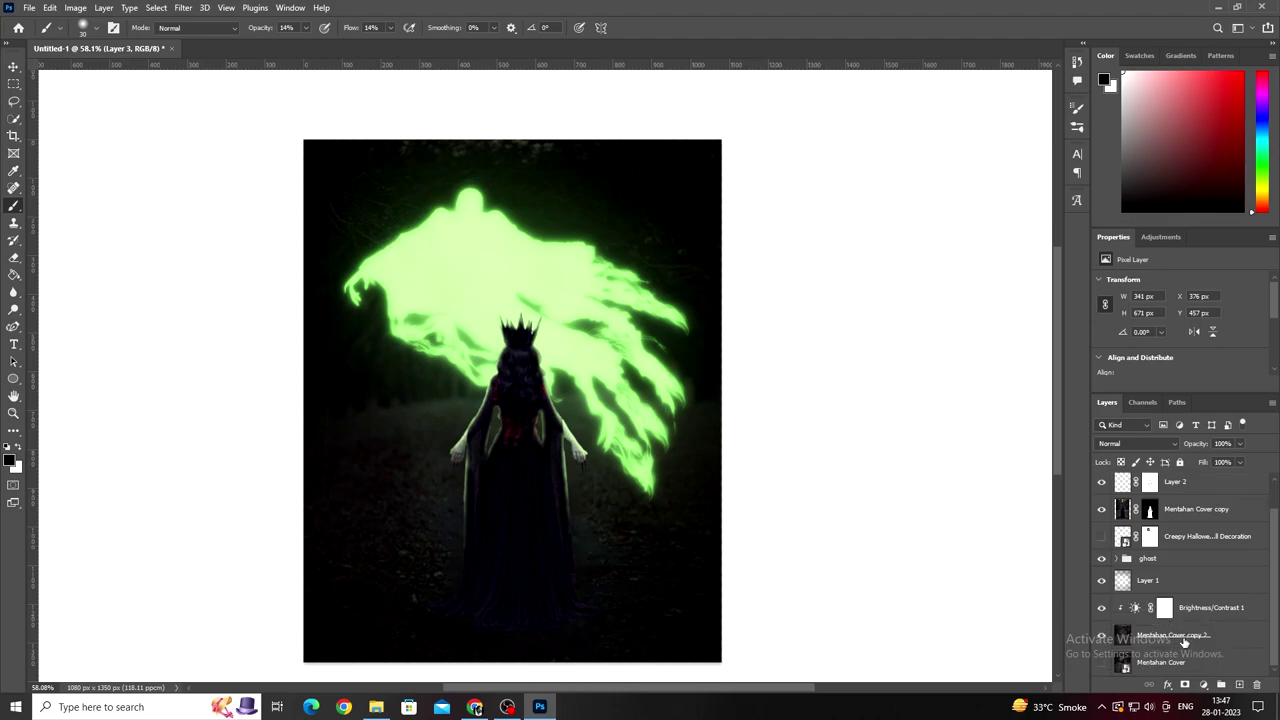
pyautogui.click(10, 460)
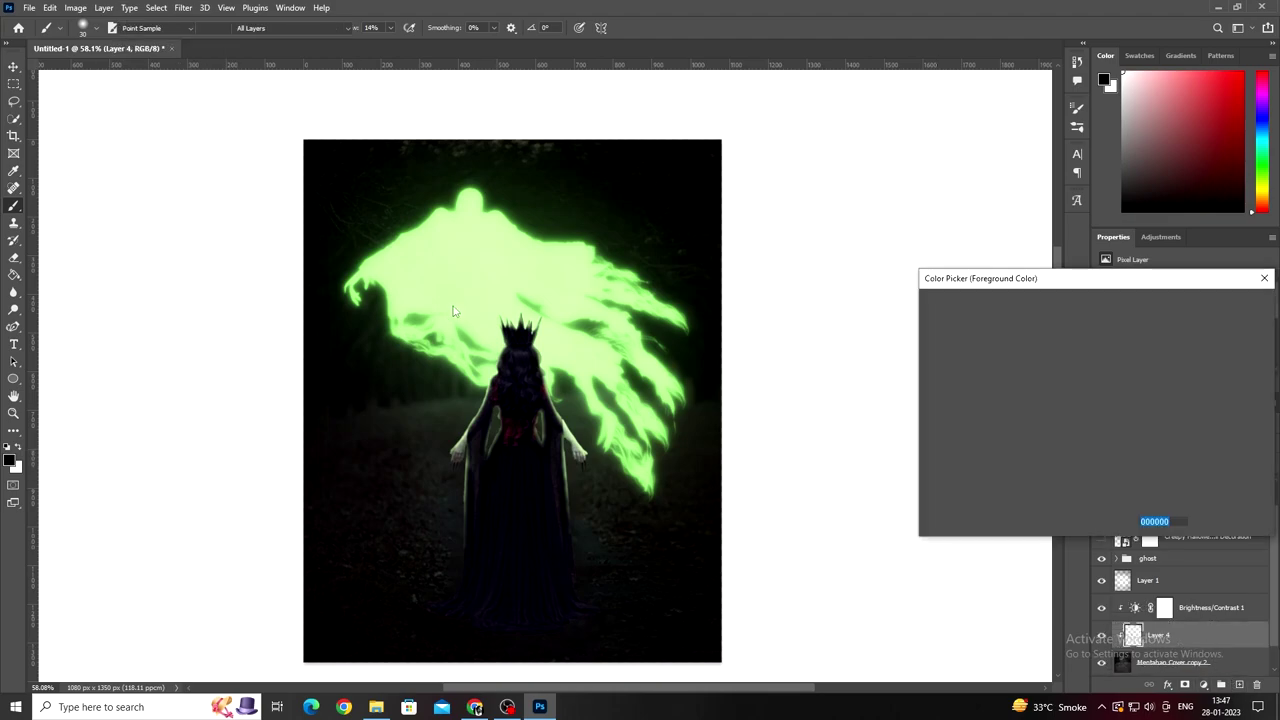
pyautogui.click(480, 294)
pyautogui.click(1229, 303)
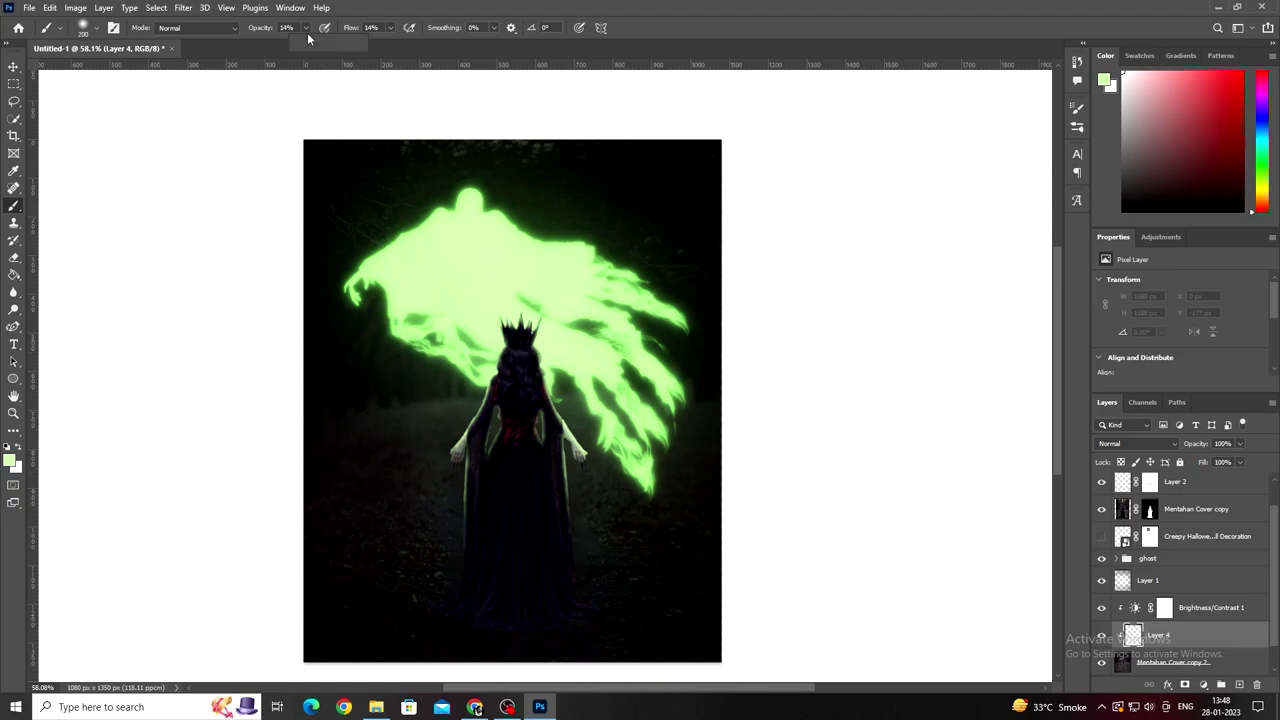
pyautogui.click(390, 27)
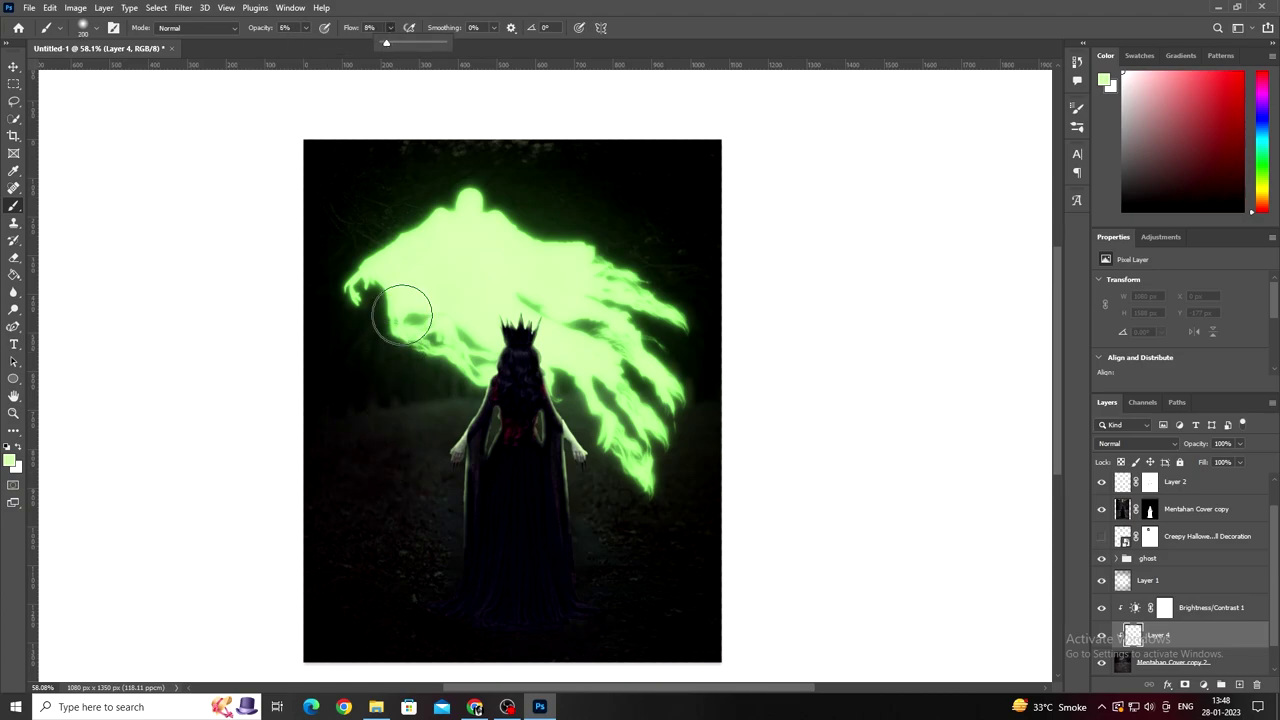
pyautogui.press(']')
# Step: Paint faint green haze around the ghost's head, tail and strands and the dark background
pyautogui.moveTo(423, 514); pyautogui.dragTo(366, 480)
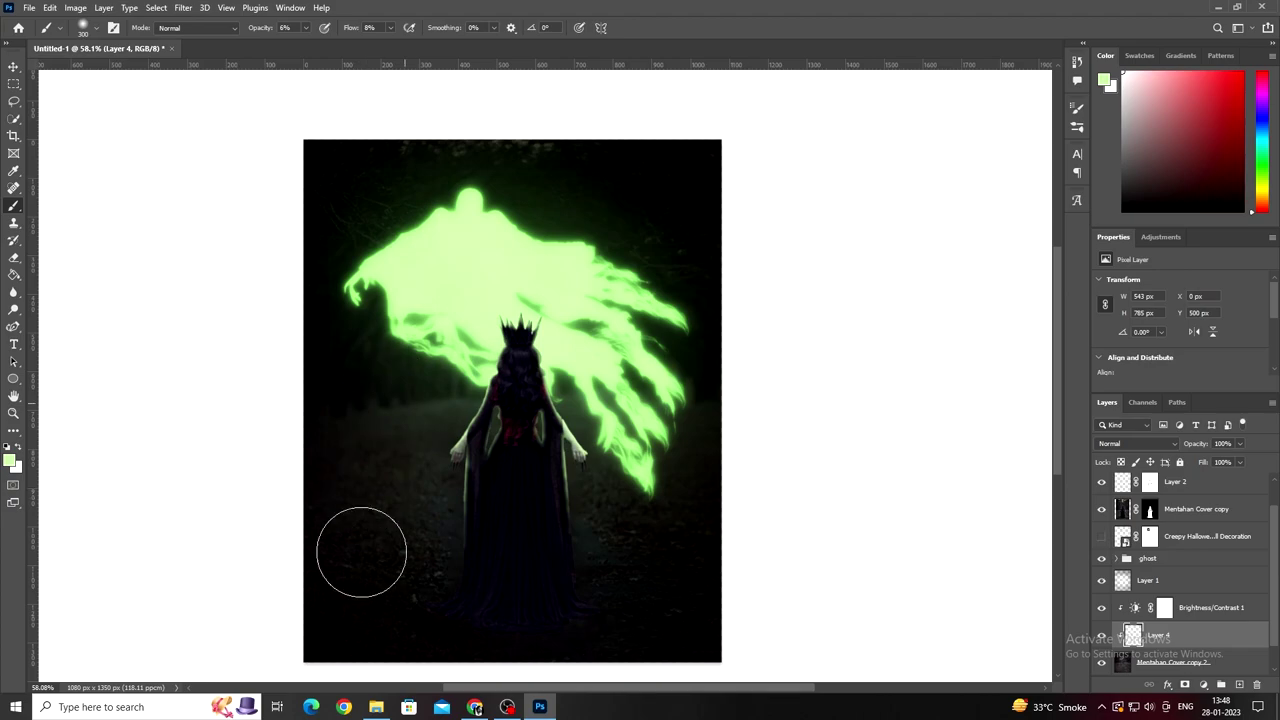
pyautogui.moveTo(651, 580); pyautogui.dragTo(645, 532)
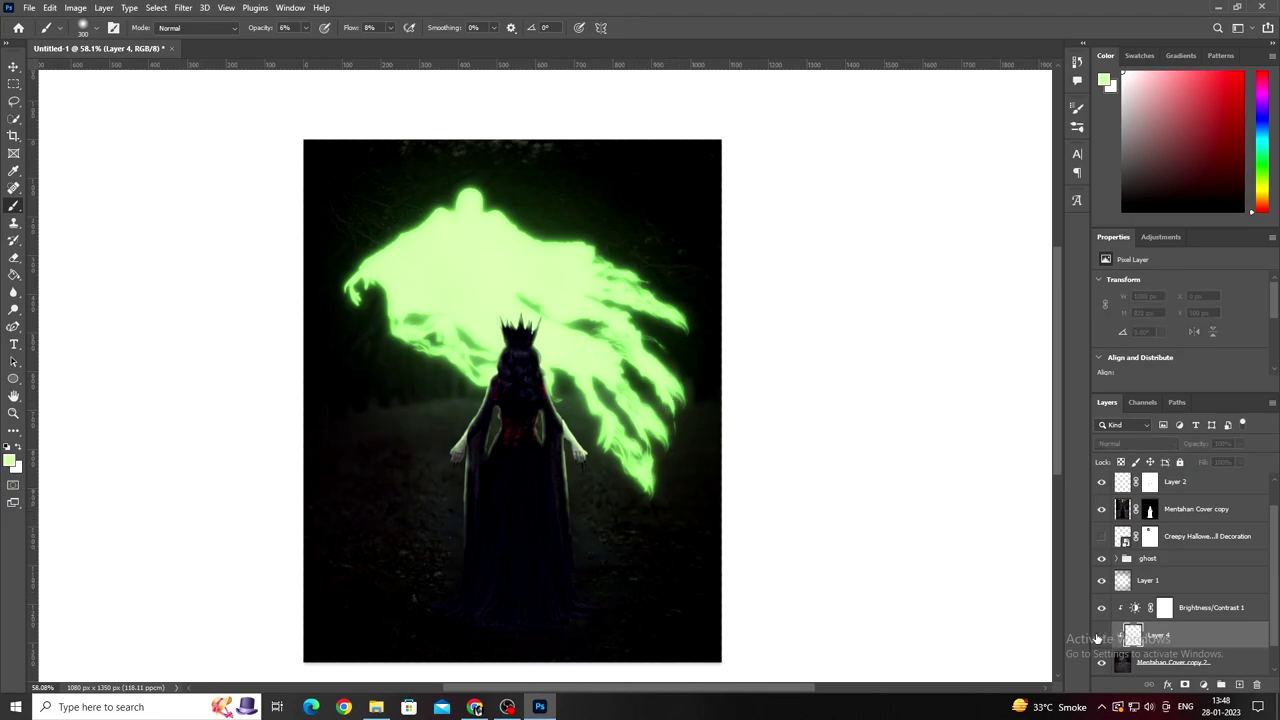
pyautogui.moveTo(340, 345); pyautogui.dragTo(300, 308)
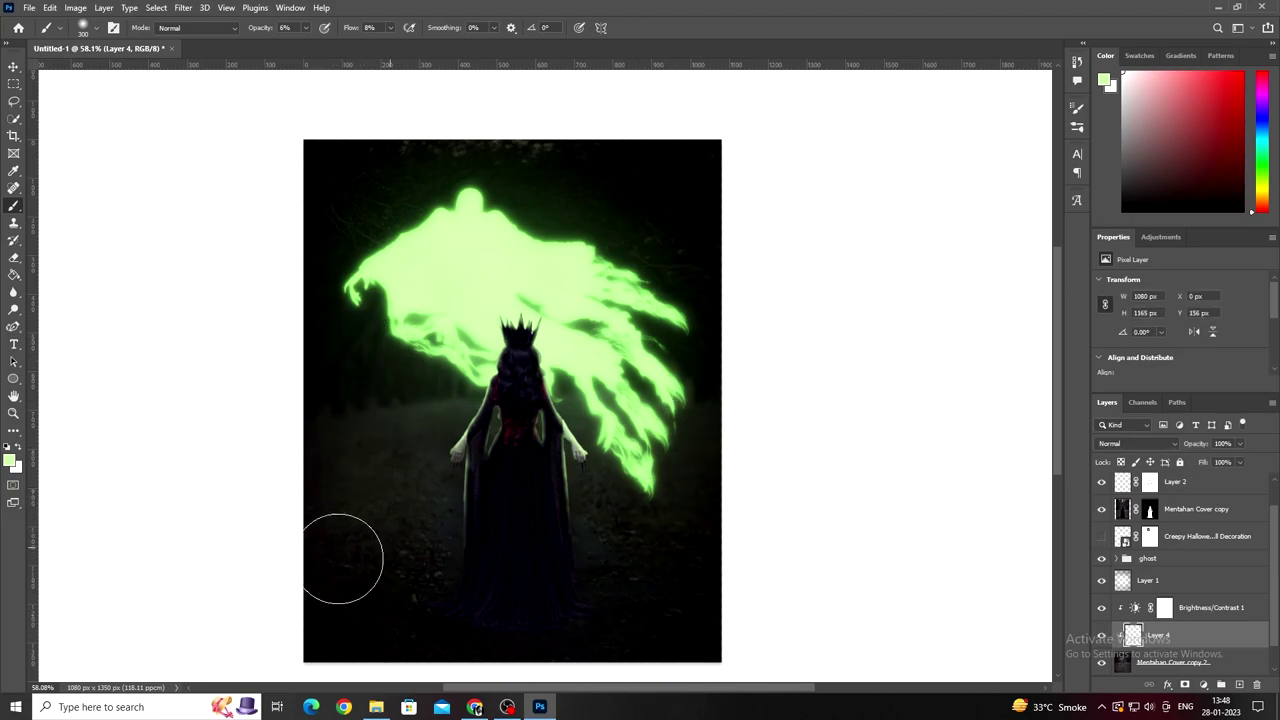
pyautogui.moveTo(343, 559); pyautogui.dragTo(305, 510)
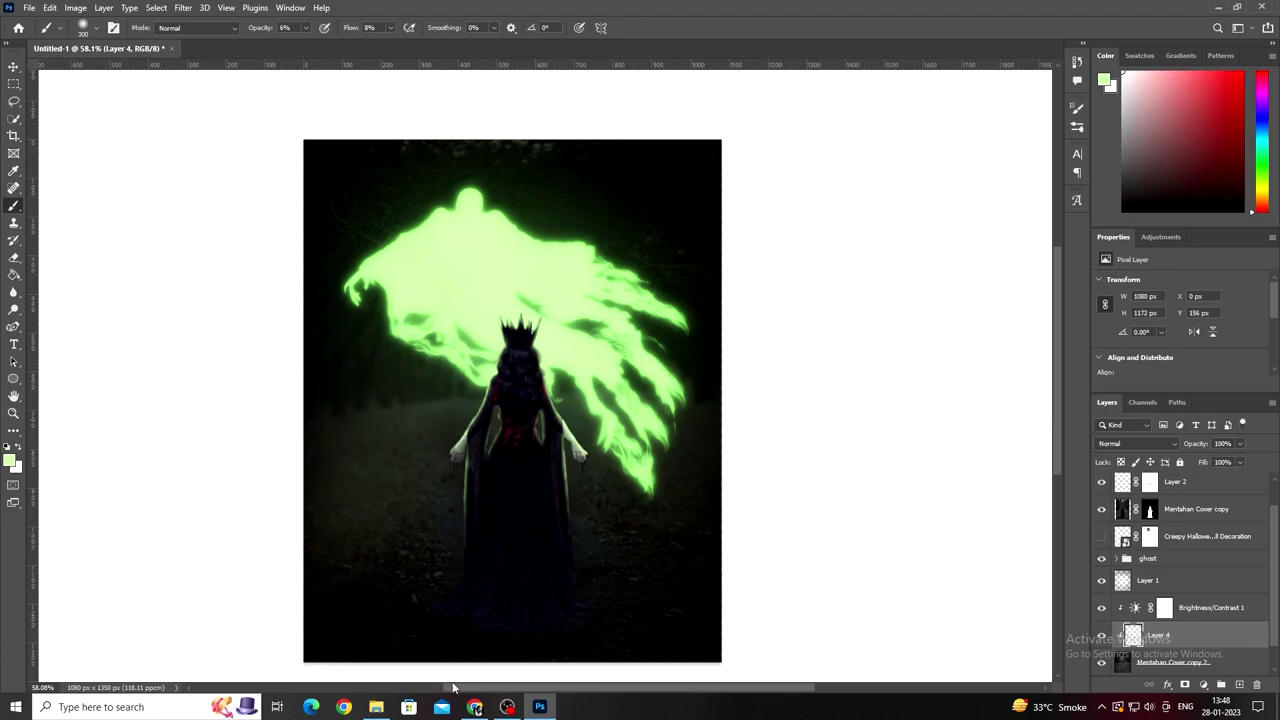
pyautogui.moveTo(614, 277); pyautogui.dragTo(638, 390)
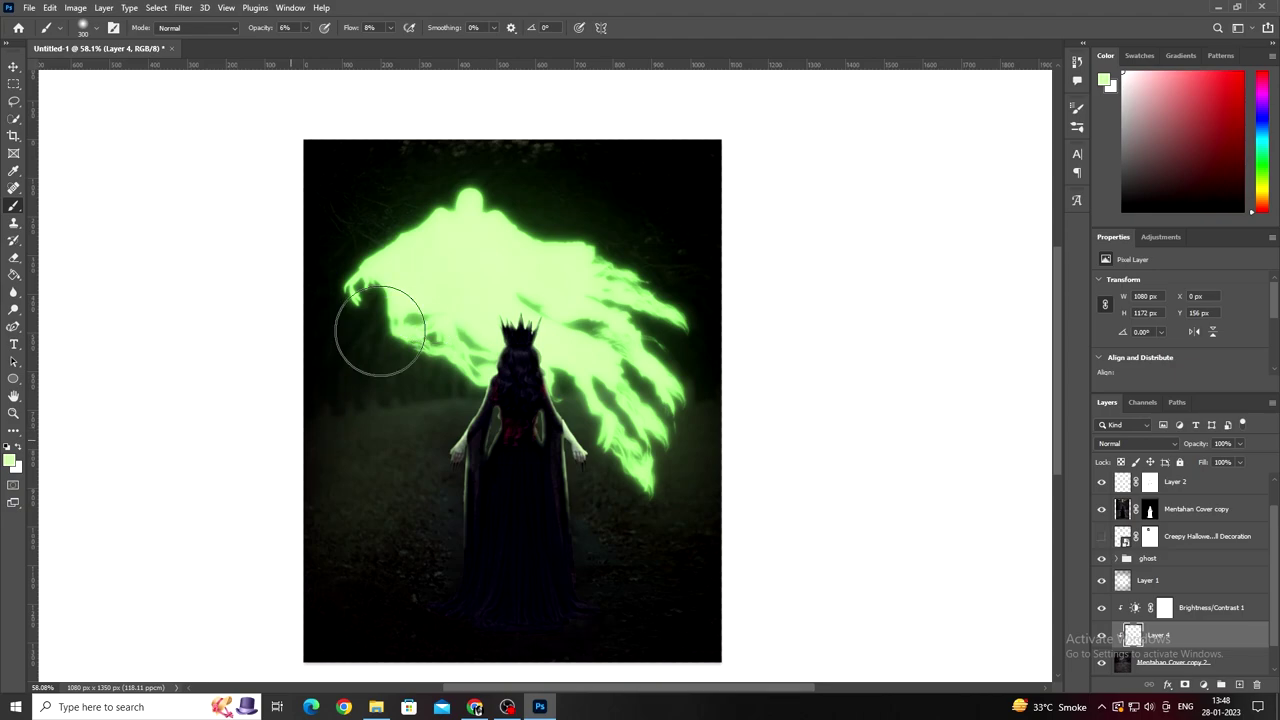
pyautogui.moveTo(414, 423); pyautogui.dragTo(698, 644)
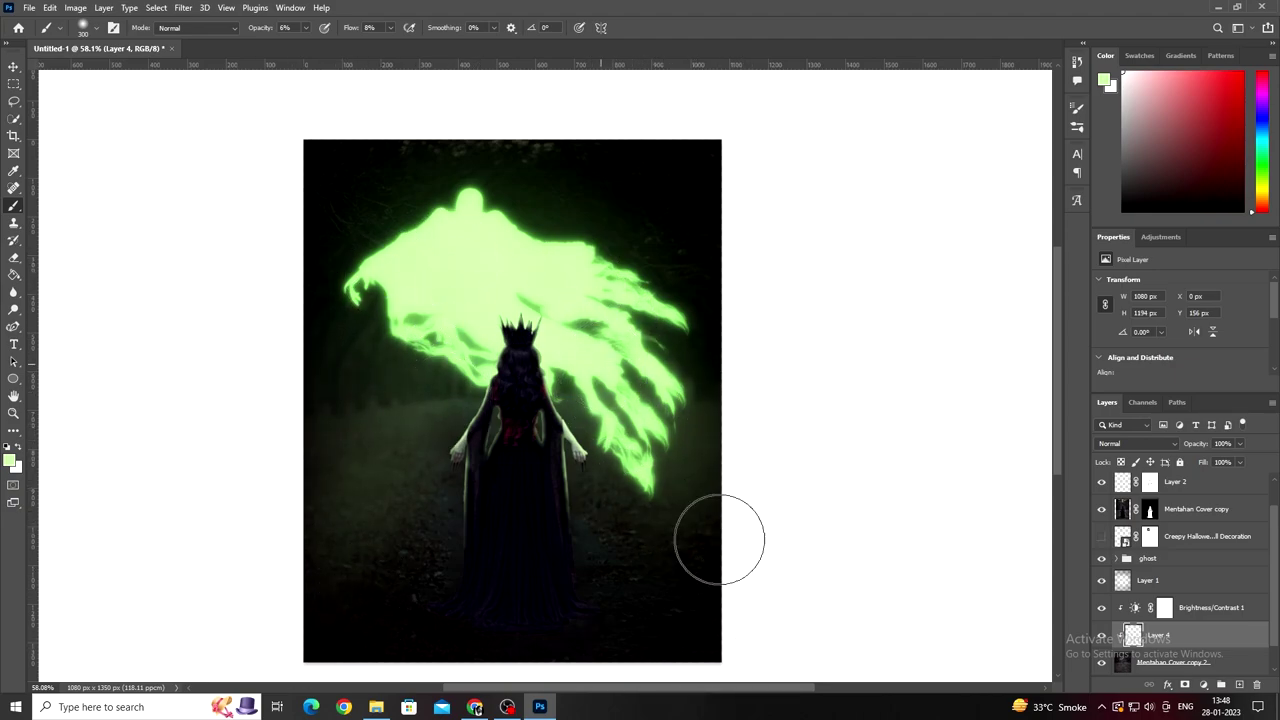
pyautogui.click(1101, 636)
pyautogui.click(1101, 636)
pyautogui.click(1101, 636)
pyautogui.click(1101, 636)
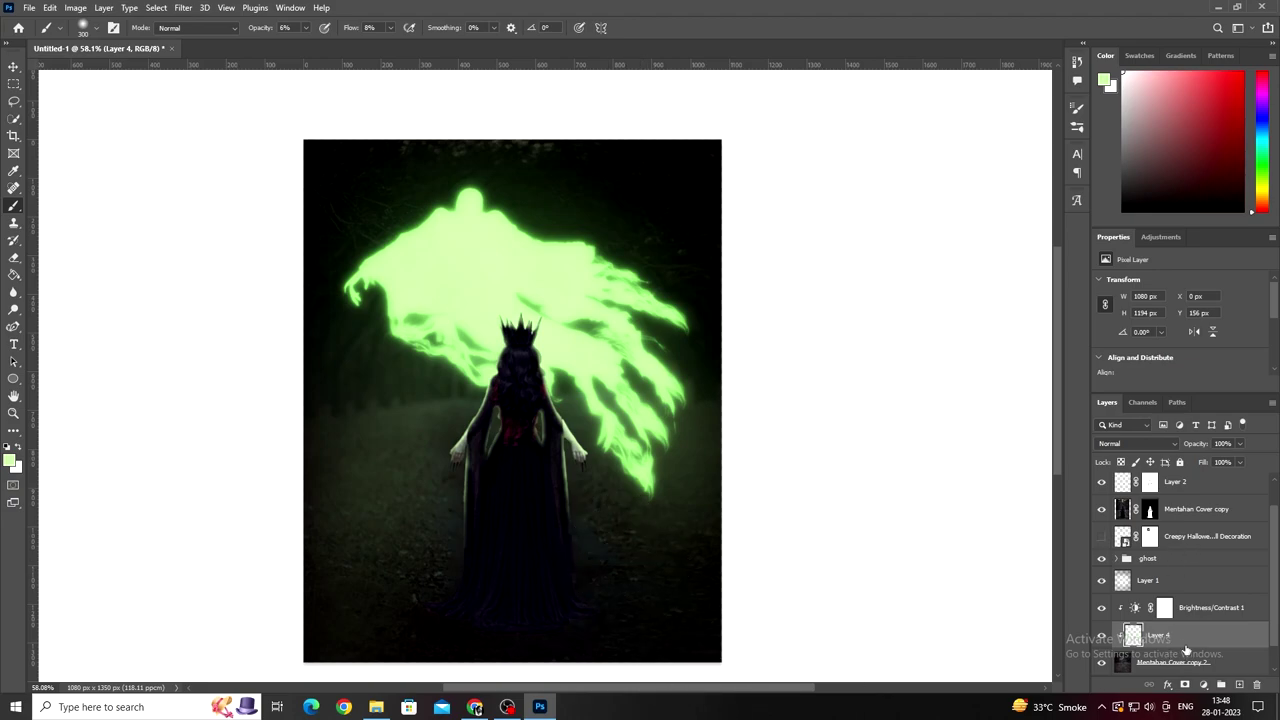
pyautogui.click(10, 461)
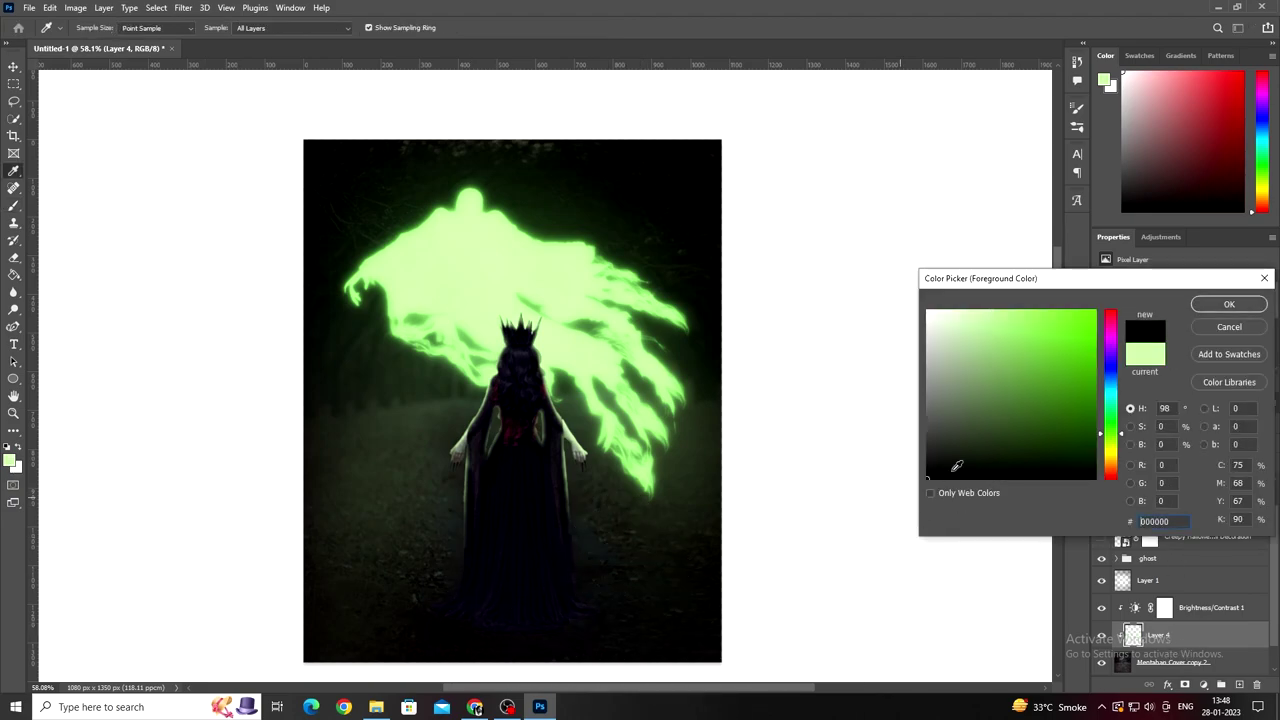
# Step: Set the painting colour to black, sampled from the dark background
pyautogui.click(632, 619)
pyautogui.press('Return')
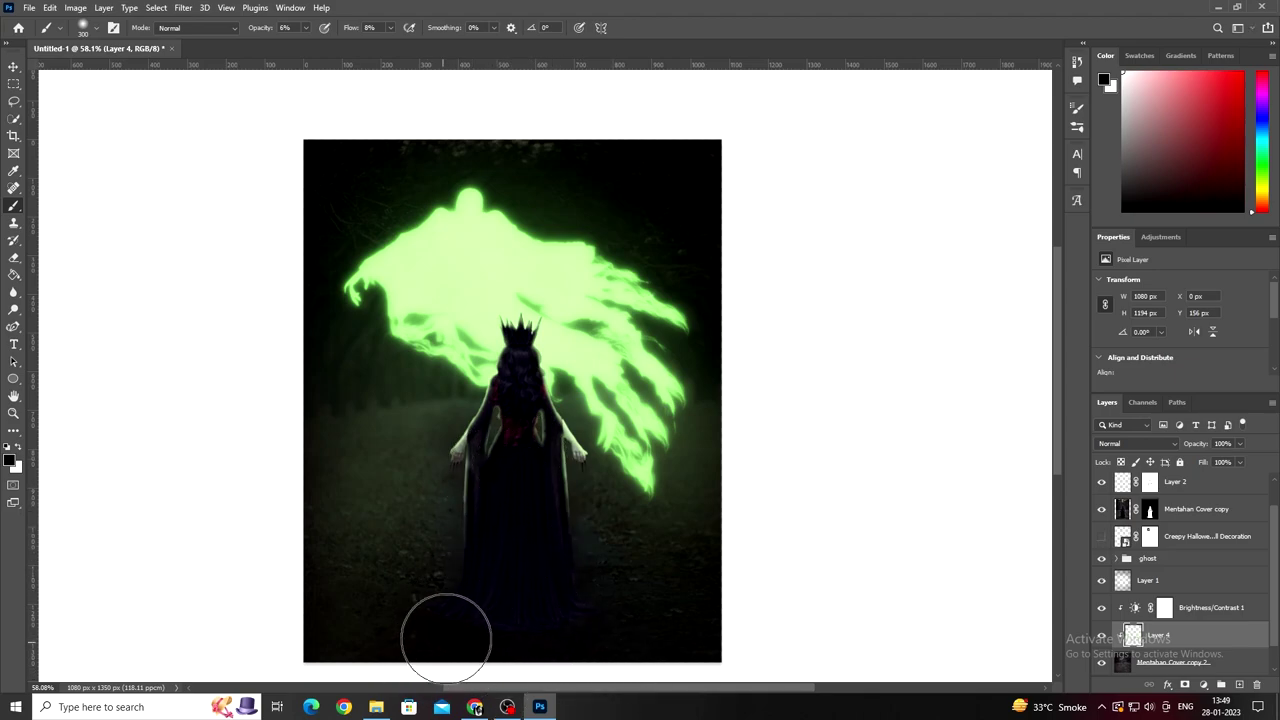
pyautogui.scroll(2, 612, 628)
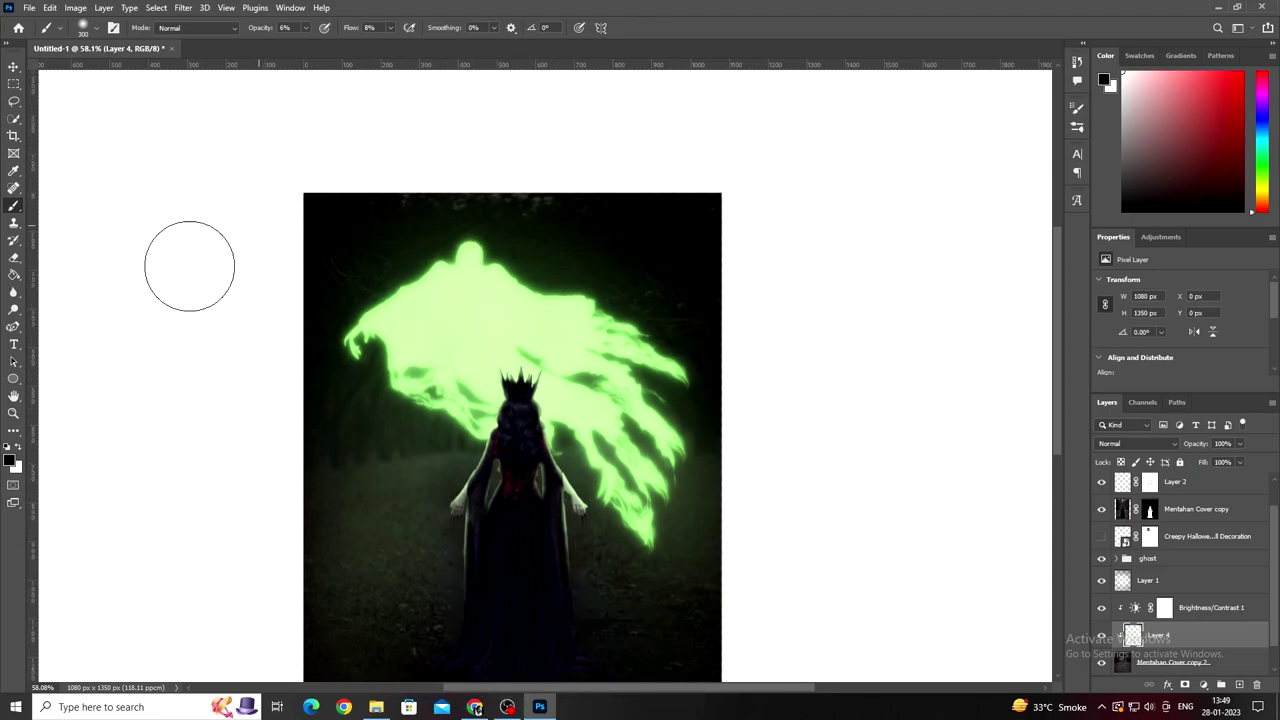
pyautogui.scroll(-4, 600, 435)
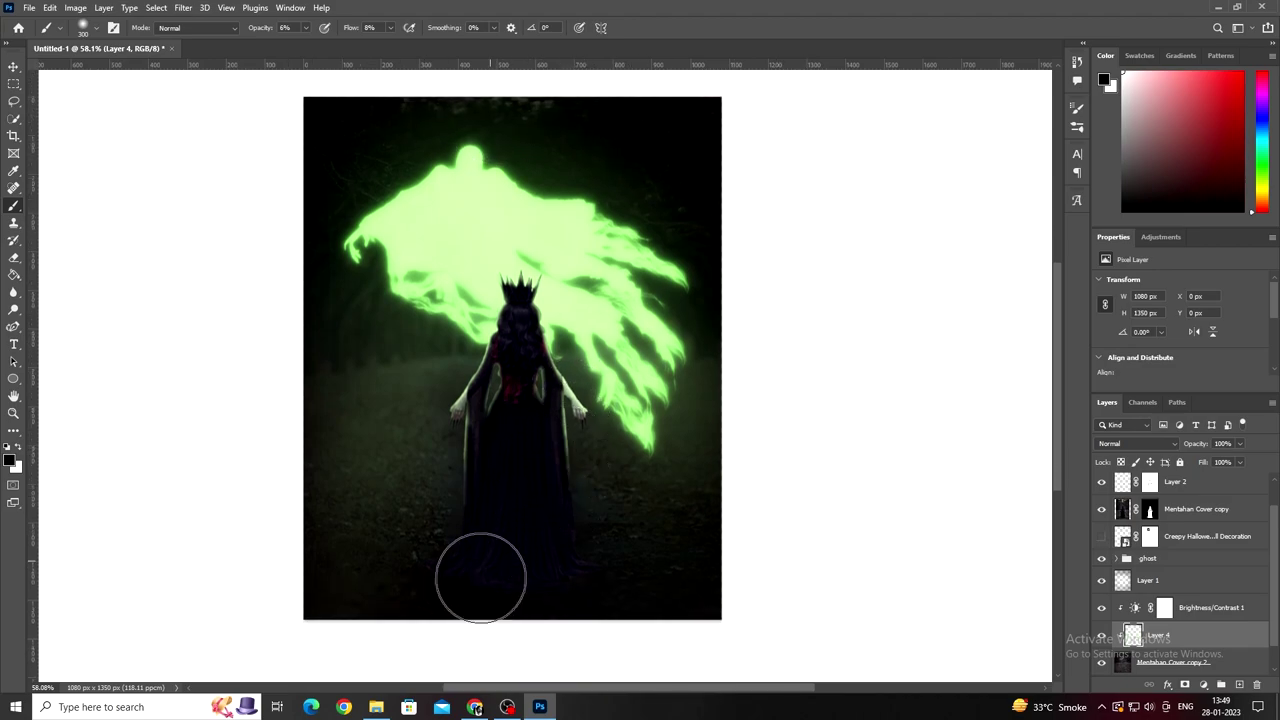
pyautogui.scroll(-4, 505, 596)
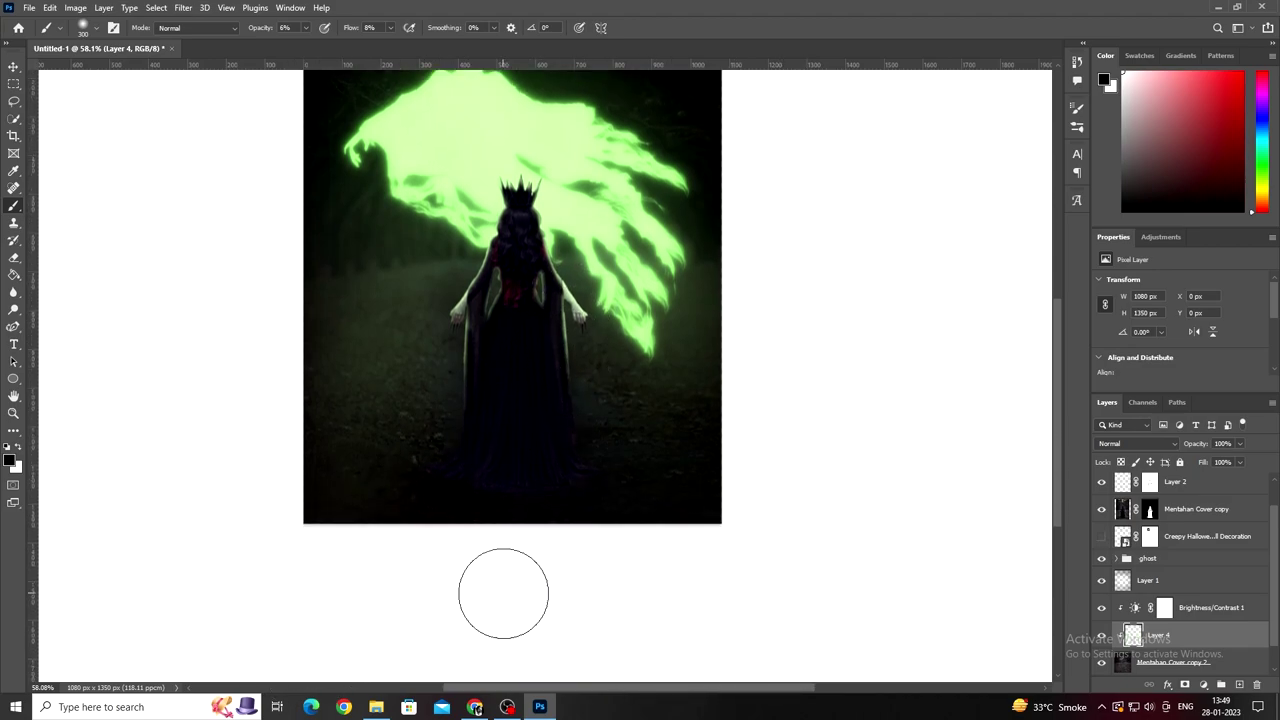
pyautogui.scroll(-3, 503, 591)
# Step: With the Move tool, zoom in and toggle Layer 2 off and on to compare the cloak
pyautogui.press('v')
pyautogui.scroll(-1, 560, 466)
pyautogui.scroll(-1, 561, 477)
pyautogui.scroll(-3, 517, 497)
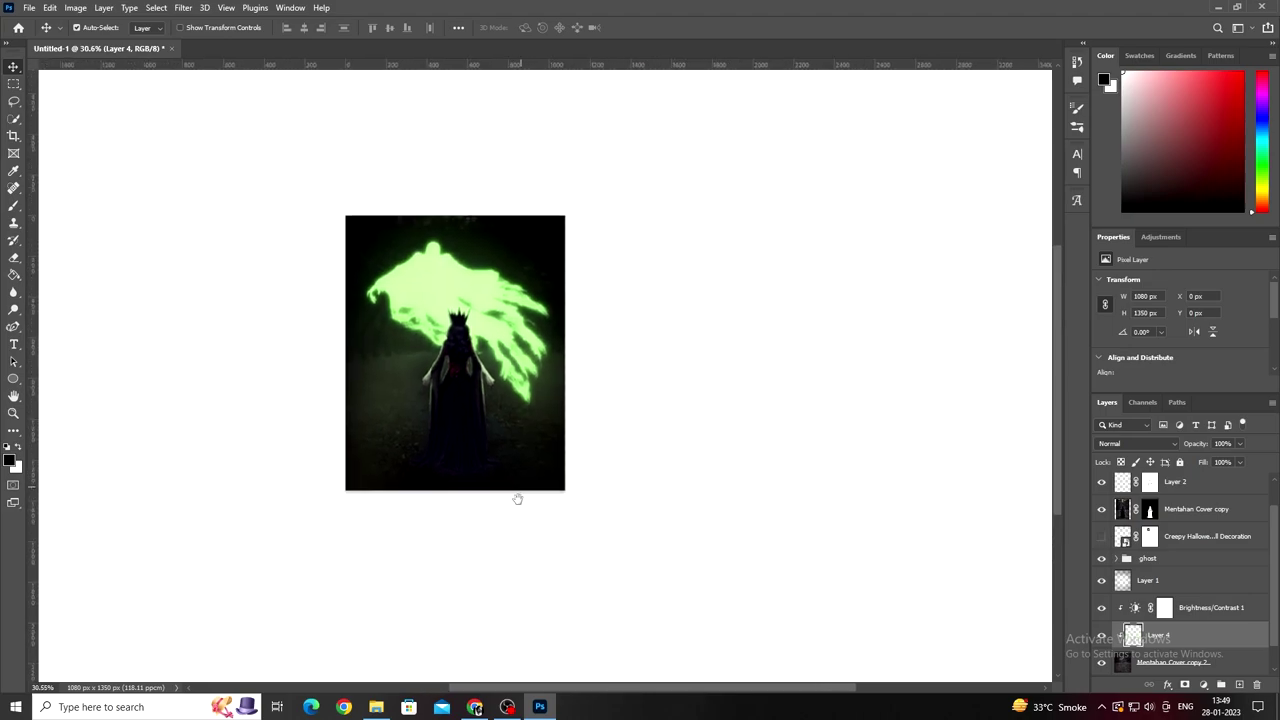
pyautogui.scroll(3, 489, 477)
pyautogui.scroll(1, 700, 500)
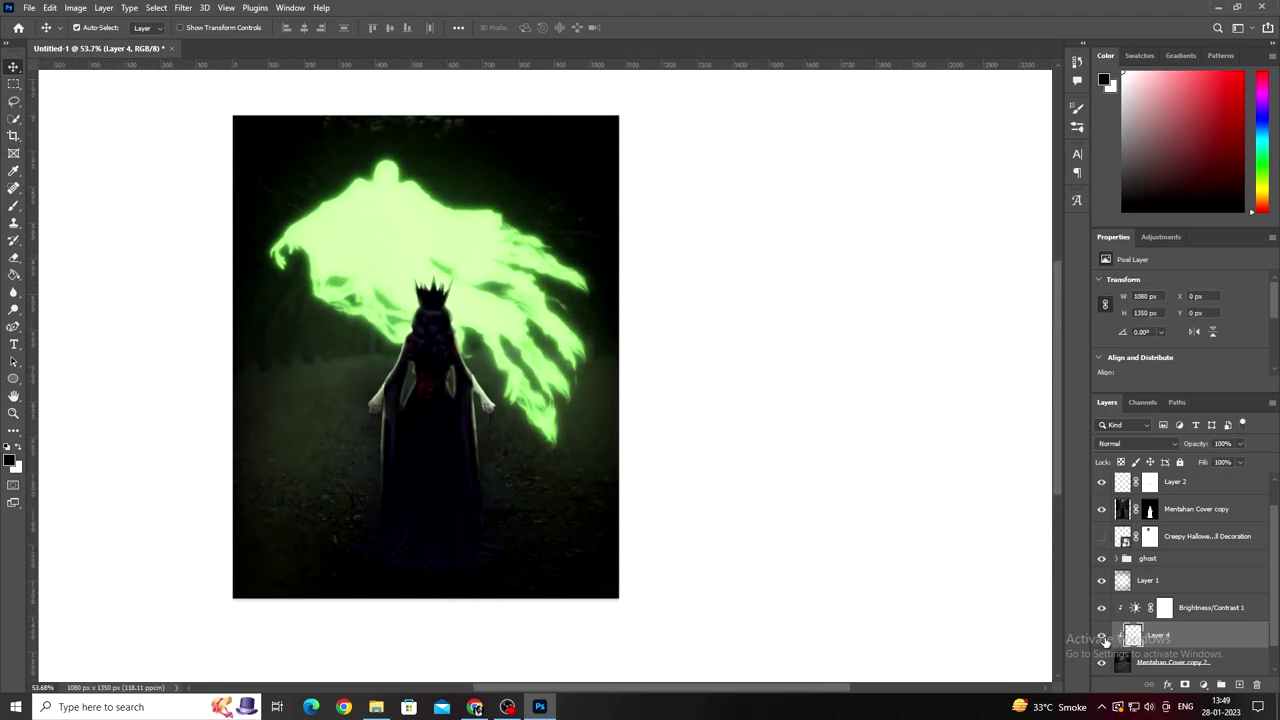
pyautogui.scroll(1, 1213, 621)
pyautogui.scroll(-1, 1213, 621)
pyautogui.scroll(1, 1215, 614)
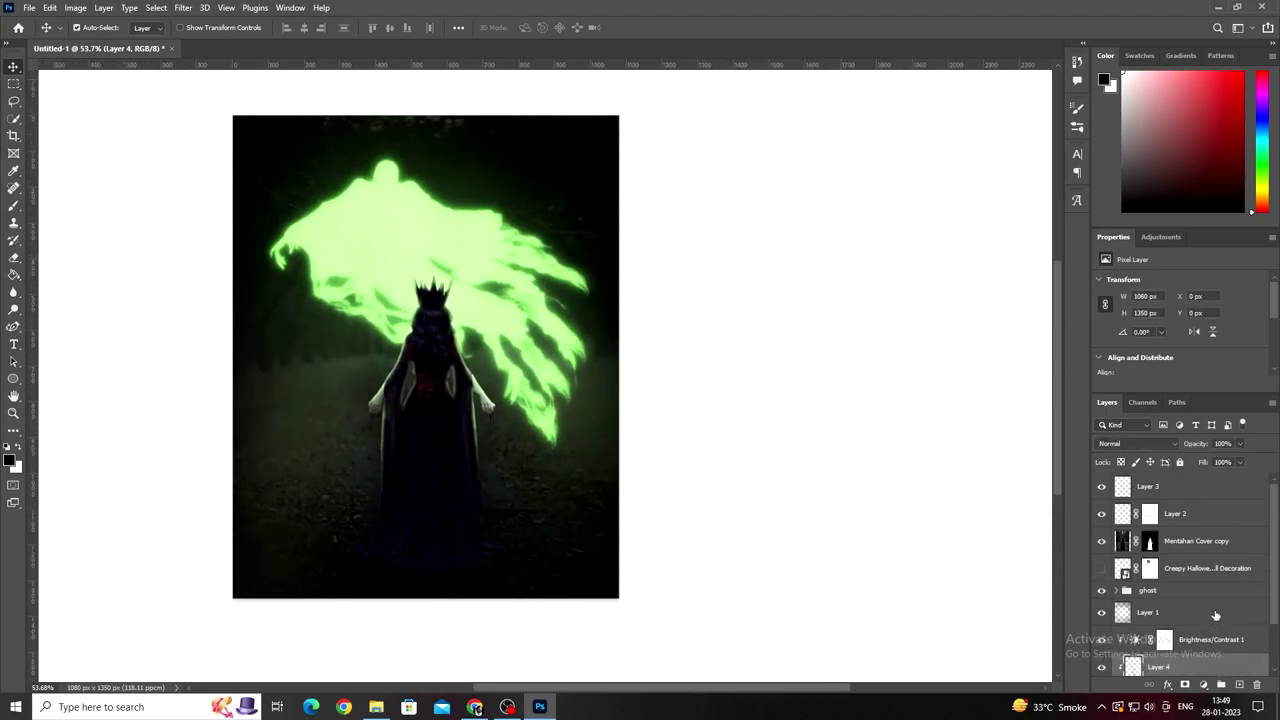
pyautogui.scroll(5, 421, 348)
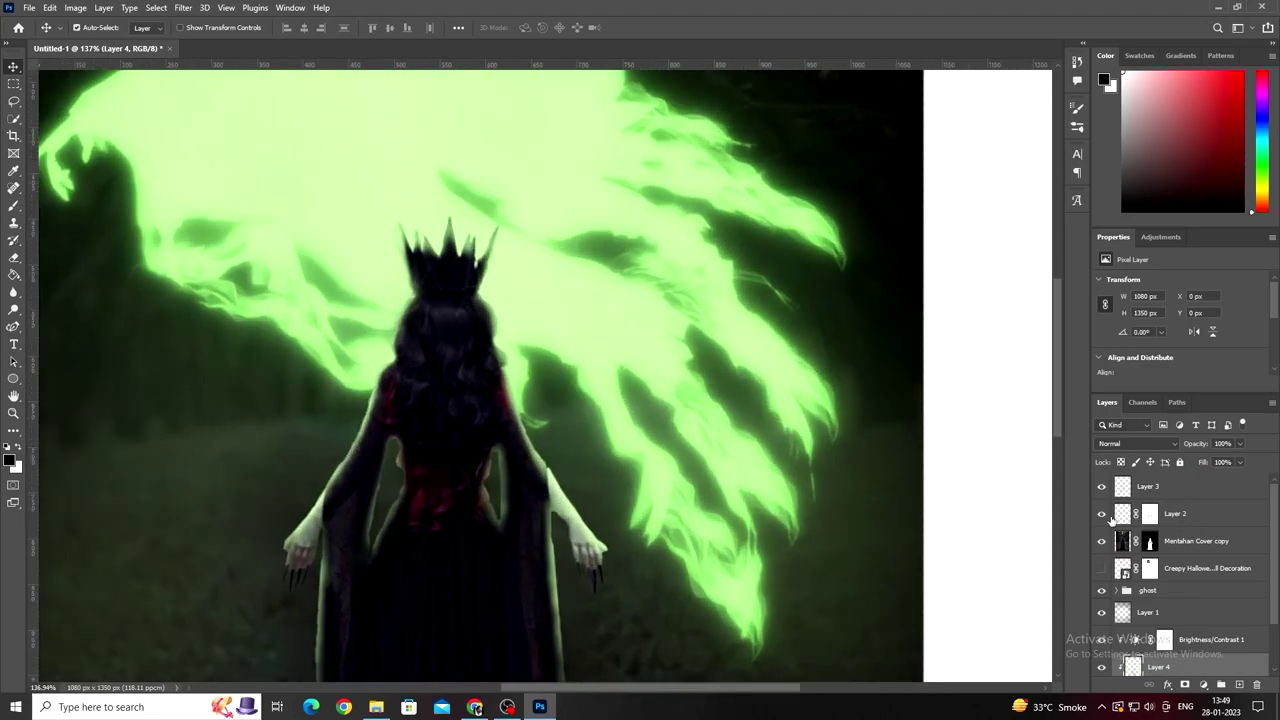
pyautogui.click(1102, 514)
pyautogui.click(1102, 514)
pyautogui.click(1102, 514)
# Step: Set Layer 2's fill to about half and compare the figure with it hidden
pyautogui.scroll(-2, 600, 508)
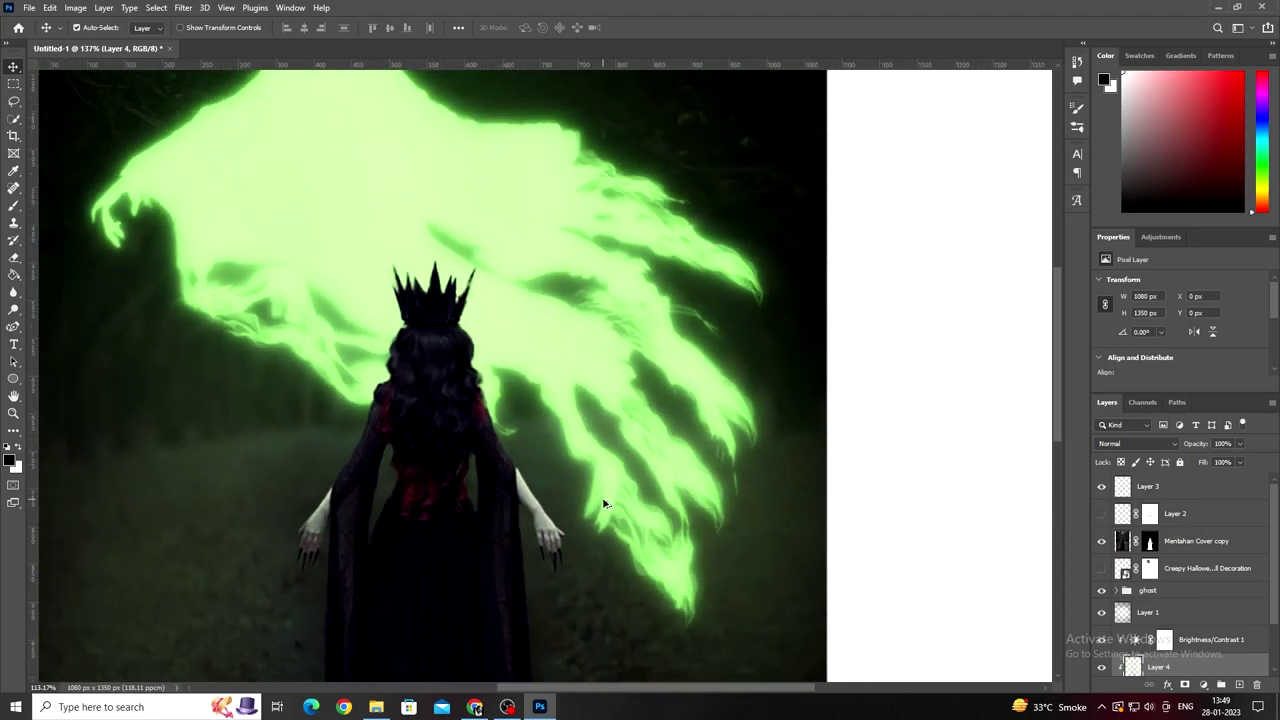
pyautogui.scroll(-3, 600, 508)
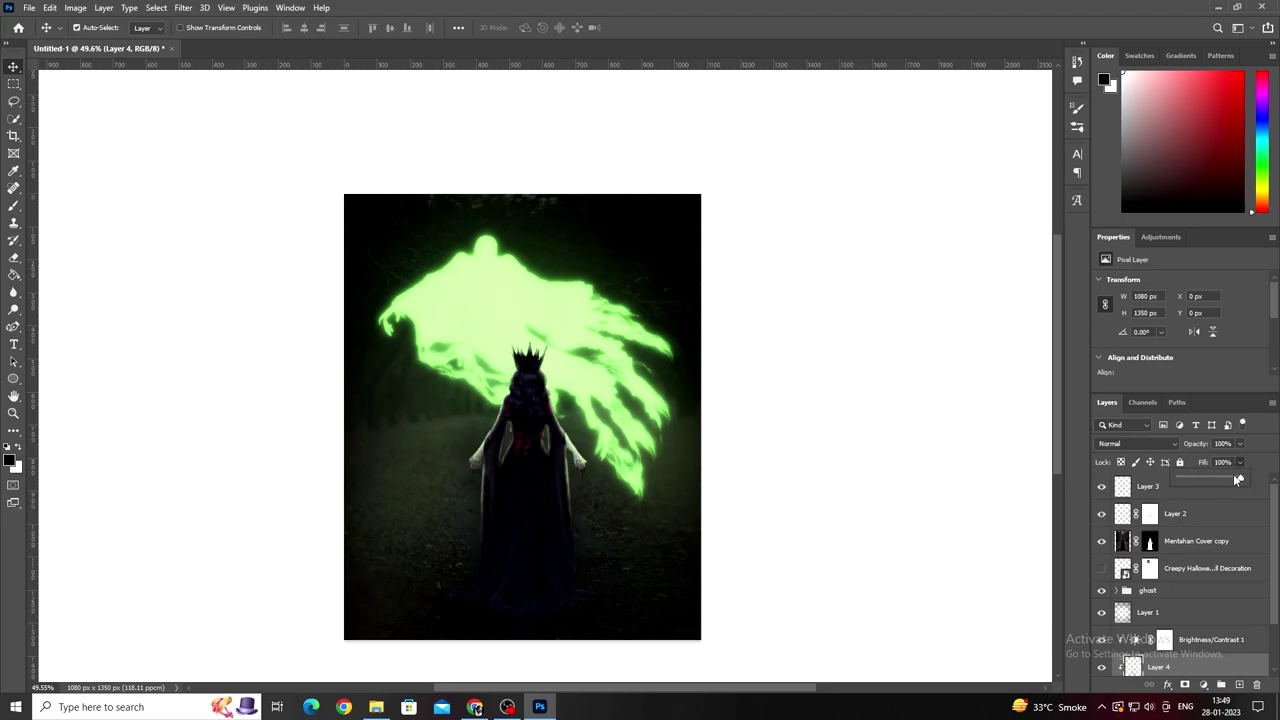
pyautogui.moveTo(1237, 479); pyautogui.dragTo(1221, 481)
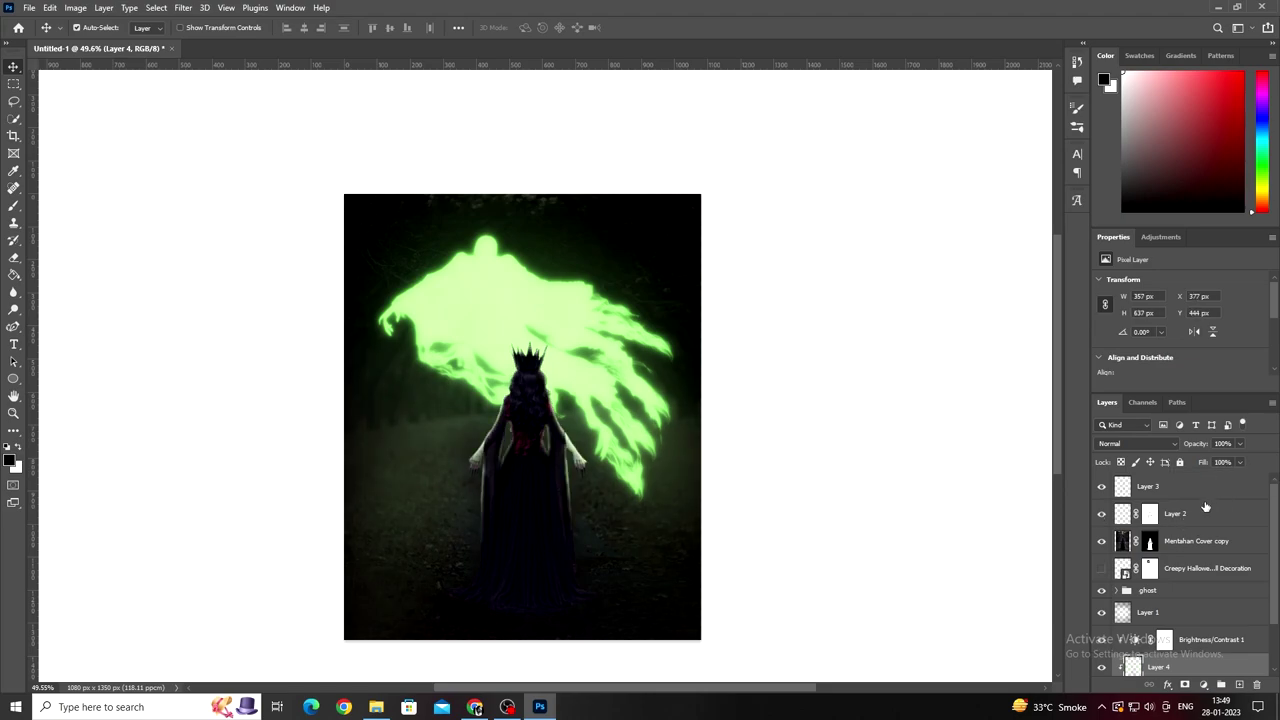
pyautogui.click(1190, 514)
pyautogui.moveTo(1215, 481); pyautogui.dragTo(1219, 481)
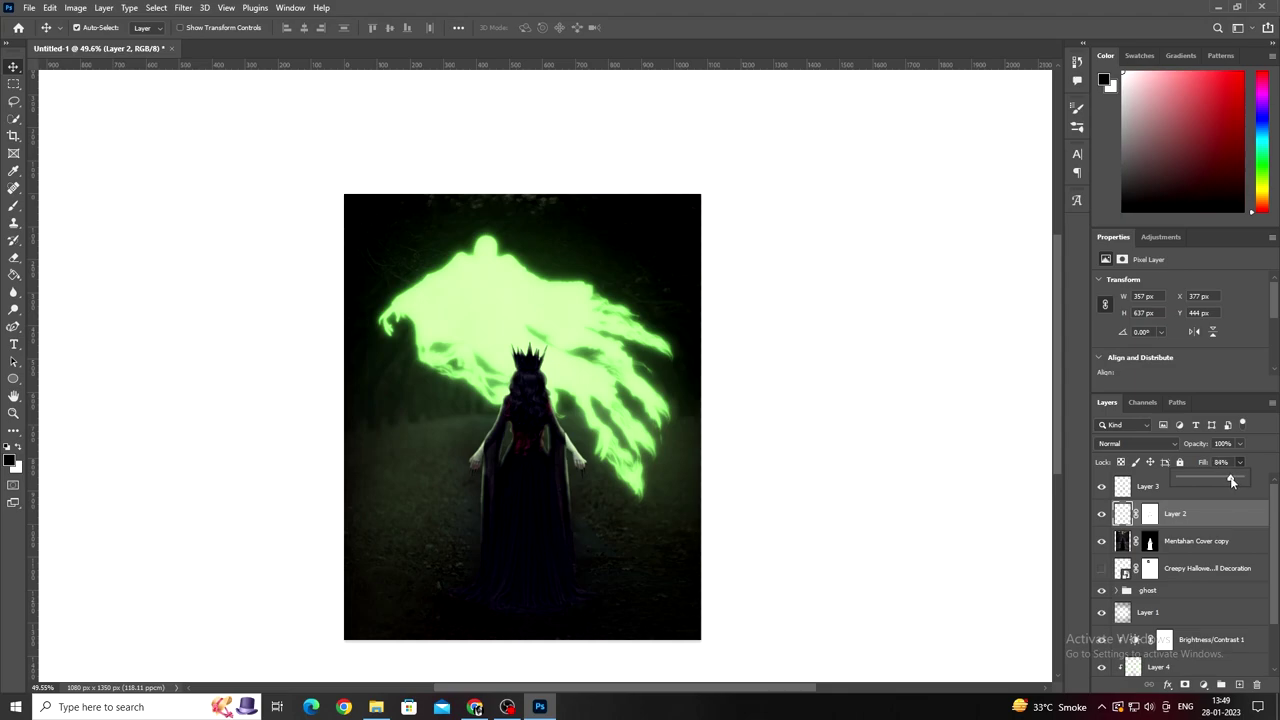
pyautogui.moveTo(1197, 479); pyautogui.dragTo(1211, 481)
pyautogui.click(1102, 514)
pyautogui.click(1102, 514)
pyautogui.scroll(1, 690, 567)
pyautogui.scroll(-2, 1180, 560)
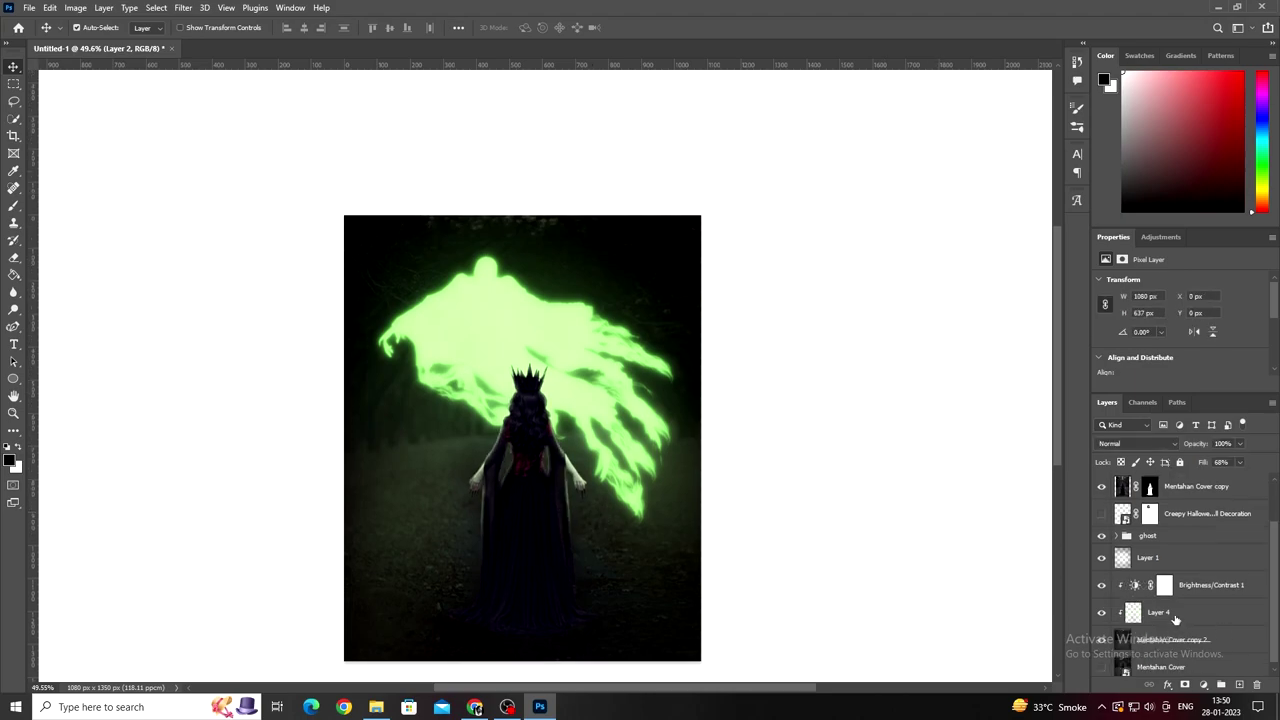
# Step: Lower Layer 4's fill to 28%, checking it with the layer toggled
pyautogui.click(1150, 612)
pyautogui.moveTo(1239, 477); pyautogui.dragTo(1215, 481)
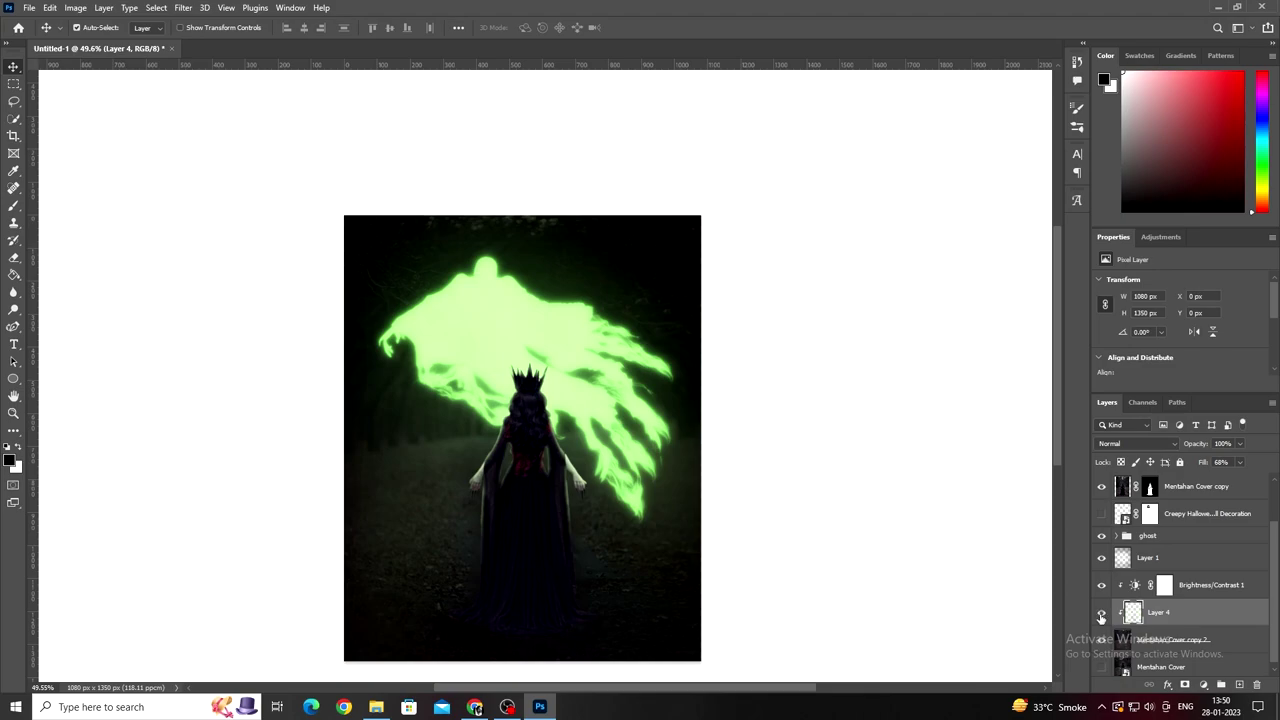
pyautogui.click(1102, 612)
pyautogui.moveTo(1218, 481); pyautogui.dragTo(1215, 481)
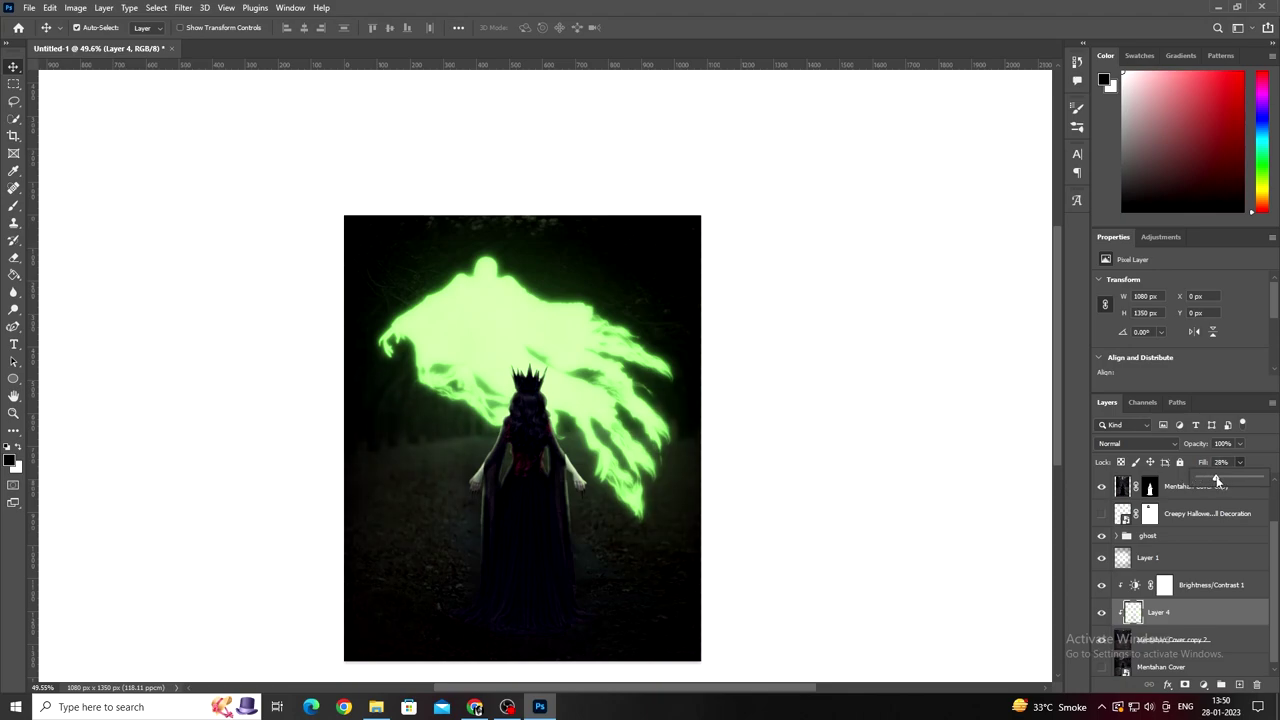
pyautogui.click(1101, 613)
pyautogui.click(1101, 613)
pyautogui.scroll(2, 1226, 614)
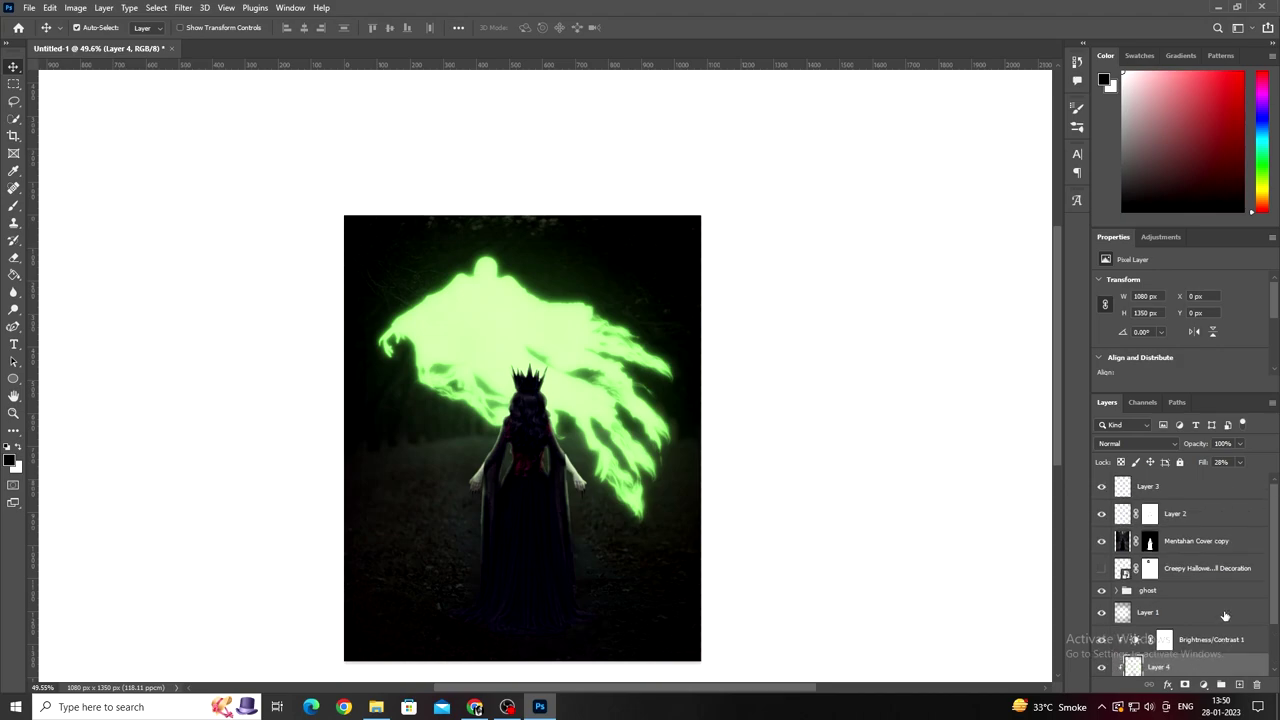
# Step: Choose a firefly brush from the 20 Firefly Brushes set
pyautogui.click(508, 707)
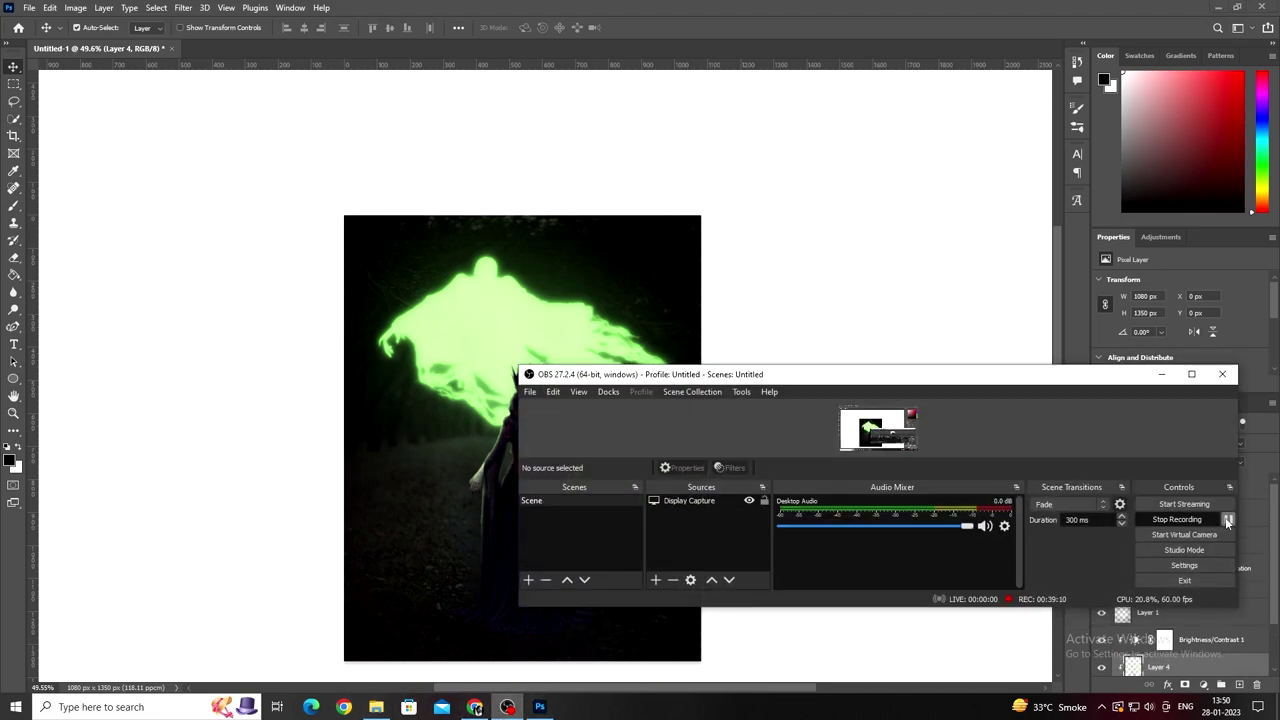
pyautogui.click(1161, 374)
pyautogui.click(1077, 108)
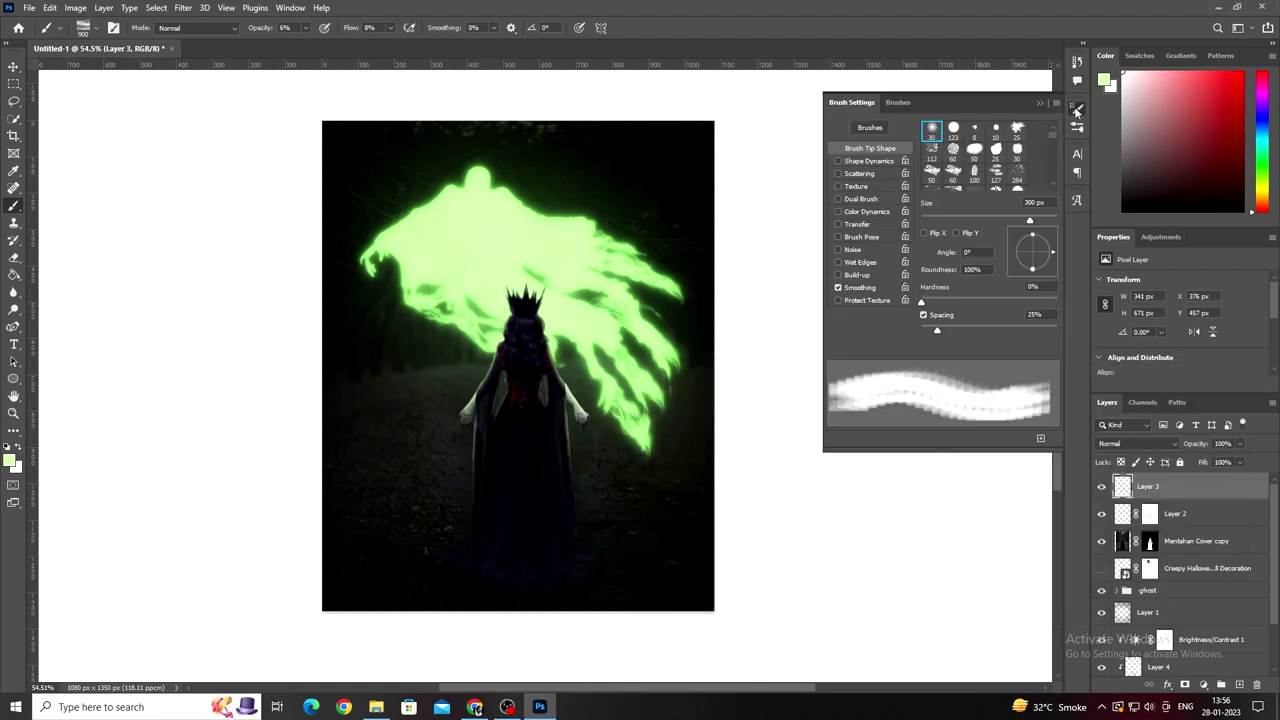
pyautogui.click(869, 127)
pyautogui.click(836, 236)
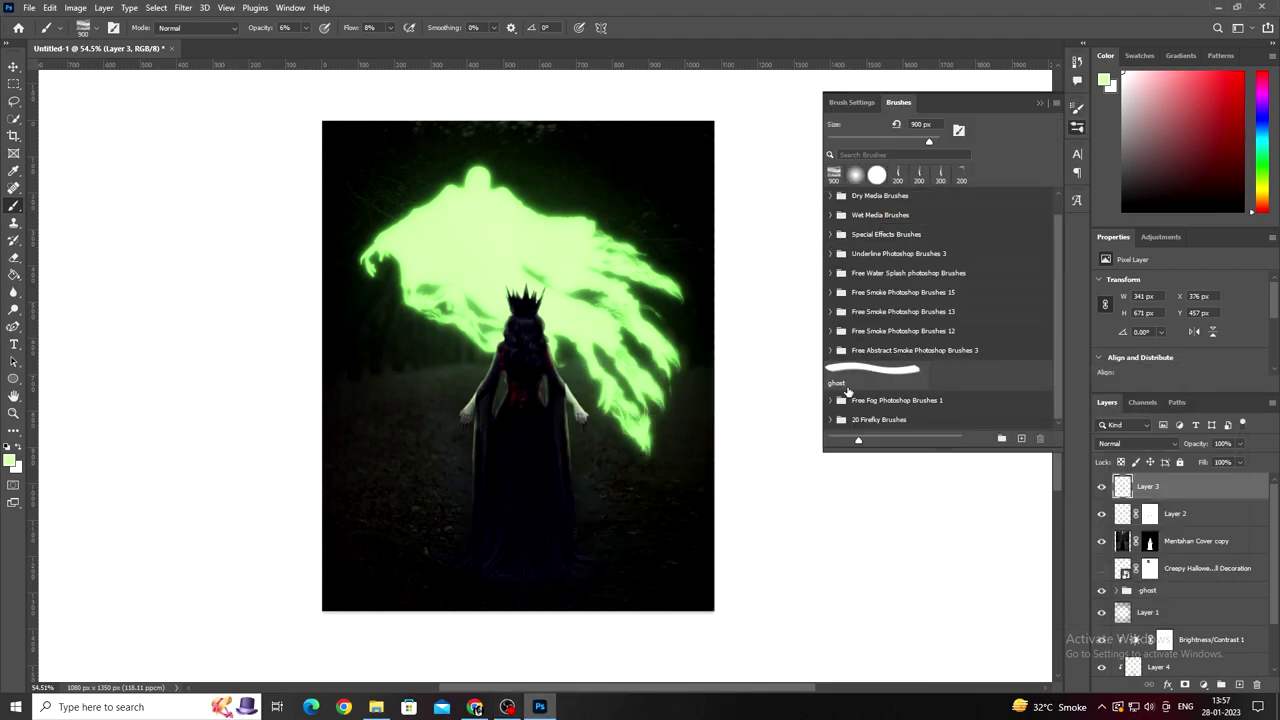
pyautogui.click(831, 424)
pyautogui.click(890, 366)
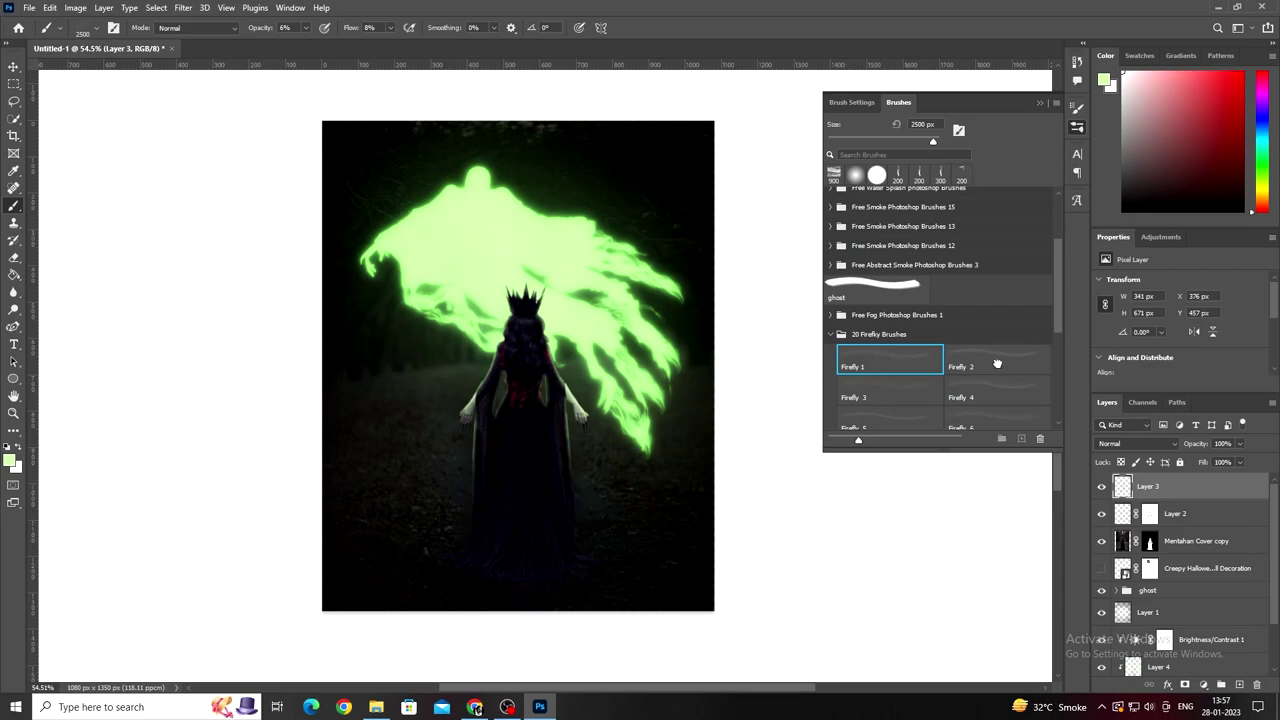
pyautogui.click(997, 362)
pyautogui.click(883, 418)
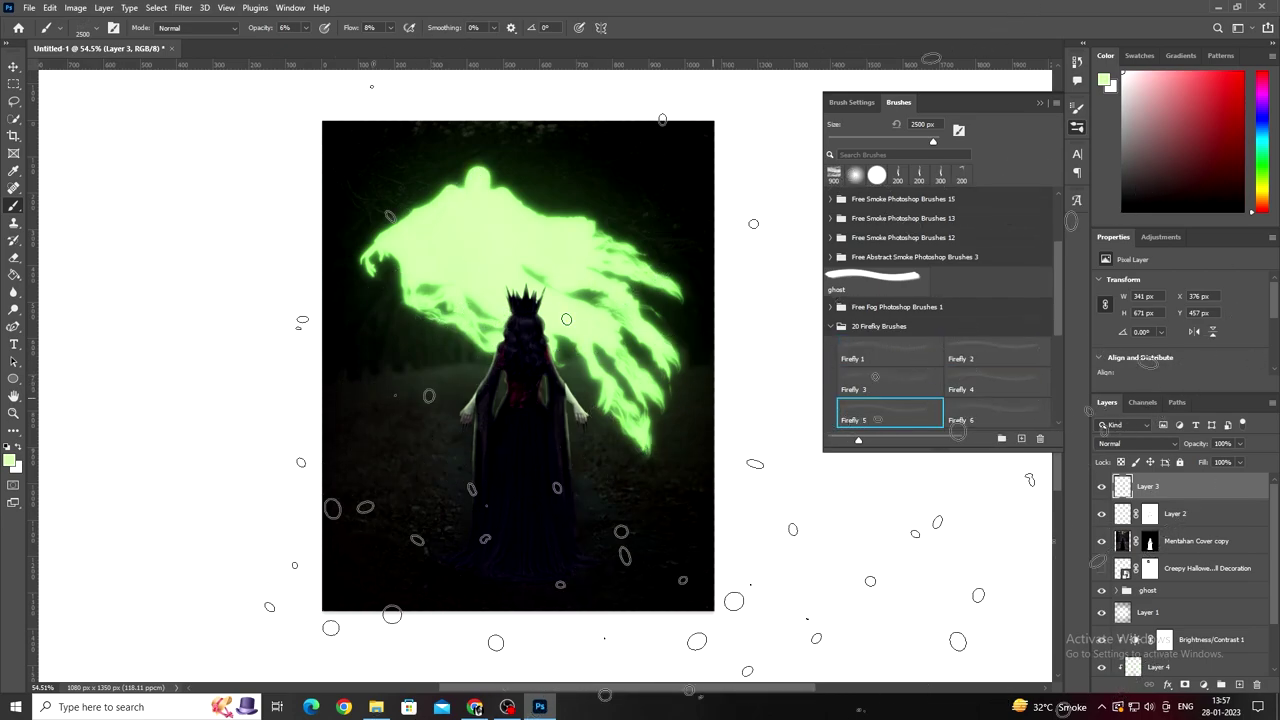
pyautogui.click(997, 412)
pyautogui.scroll(-2, 990, 380)
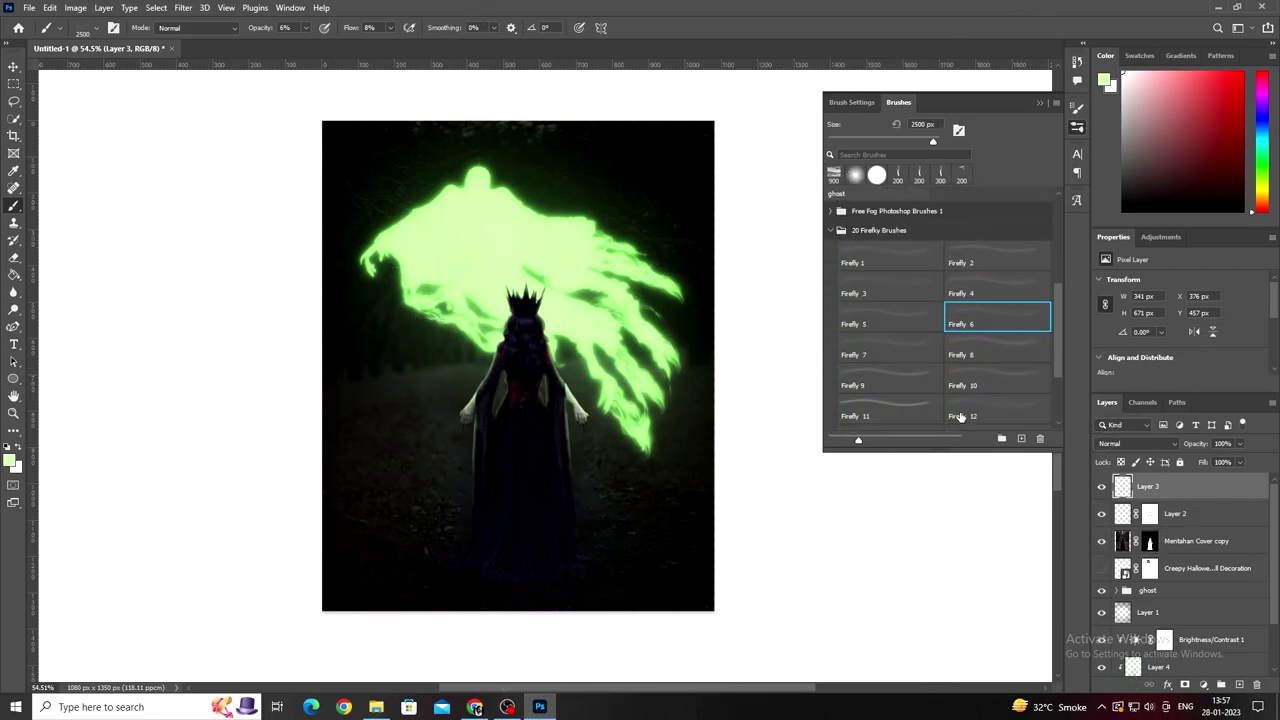
pyautogui.click(990, 330)
pyautogui.scroll(3, 885, 341)
pyautogui.click(885, 345)
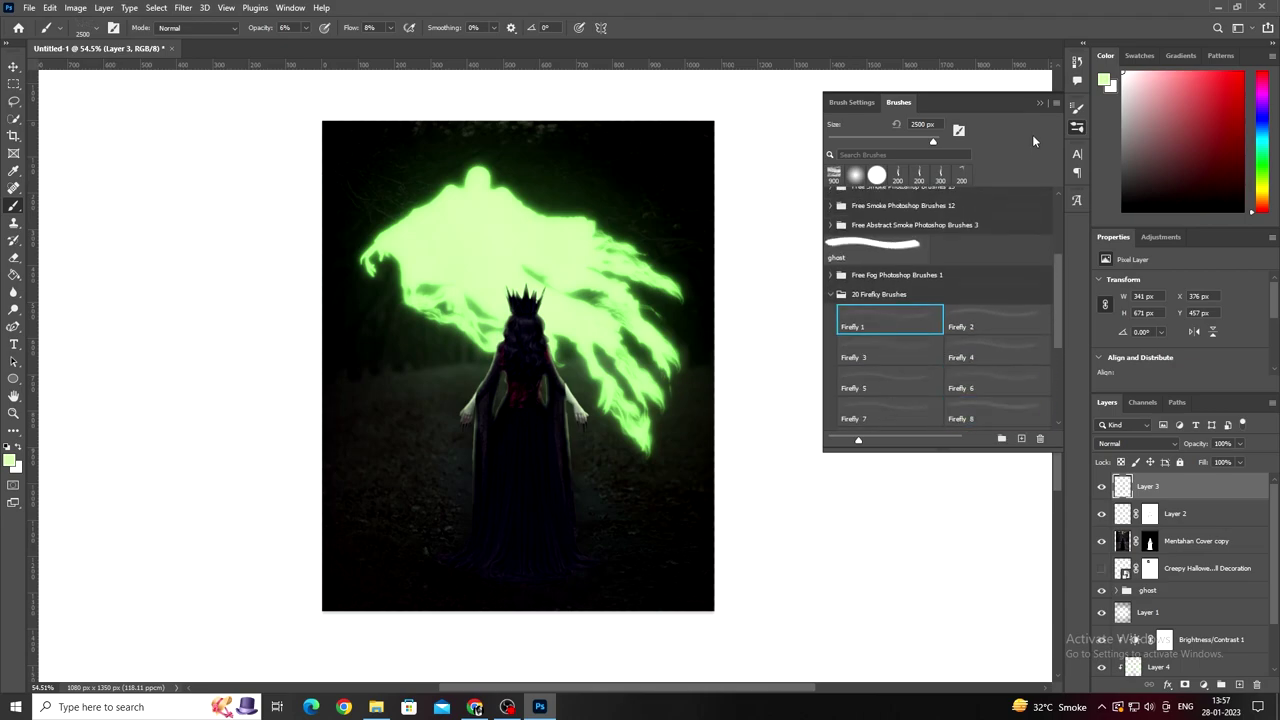
pyautogui.press('Return')
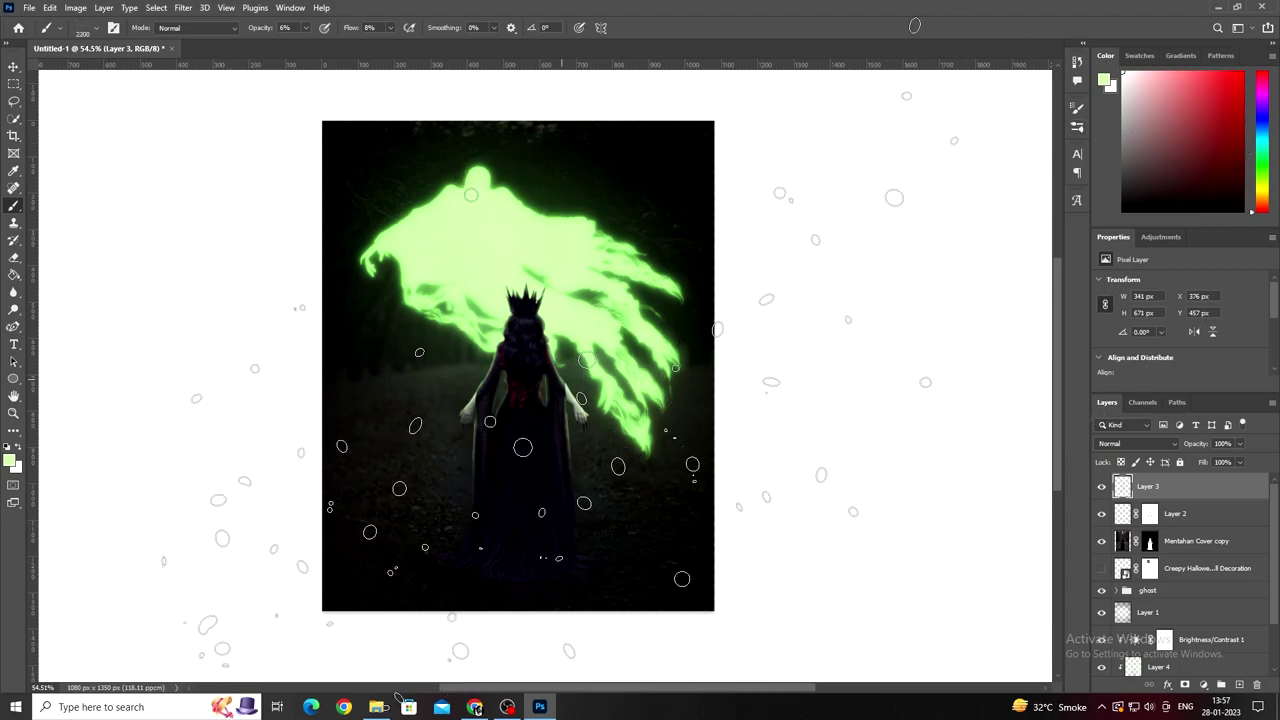
# Step: Shrink the brush to about 900 px and stamp fireflies onto Layer 3
pyautogui.press('[')
pyautogui.press('[')
pyautogui.press('[')
pyautogui.press('[')
pyautogui.press('[')
pyautogui.press('[')
pyautogui.press('[')
pyautogui.press('[')
pyautogui.press('[')
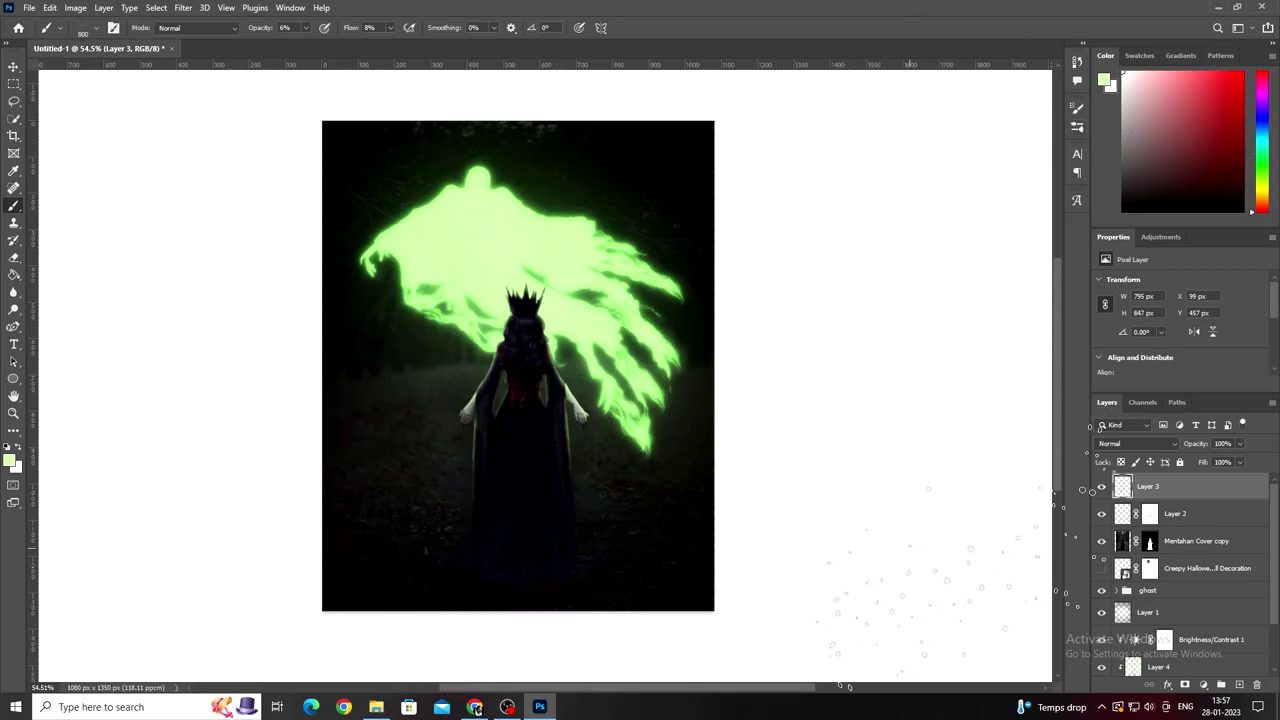
pyautogui.press('[')
pyautogui.scroll(2, 555, 519)
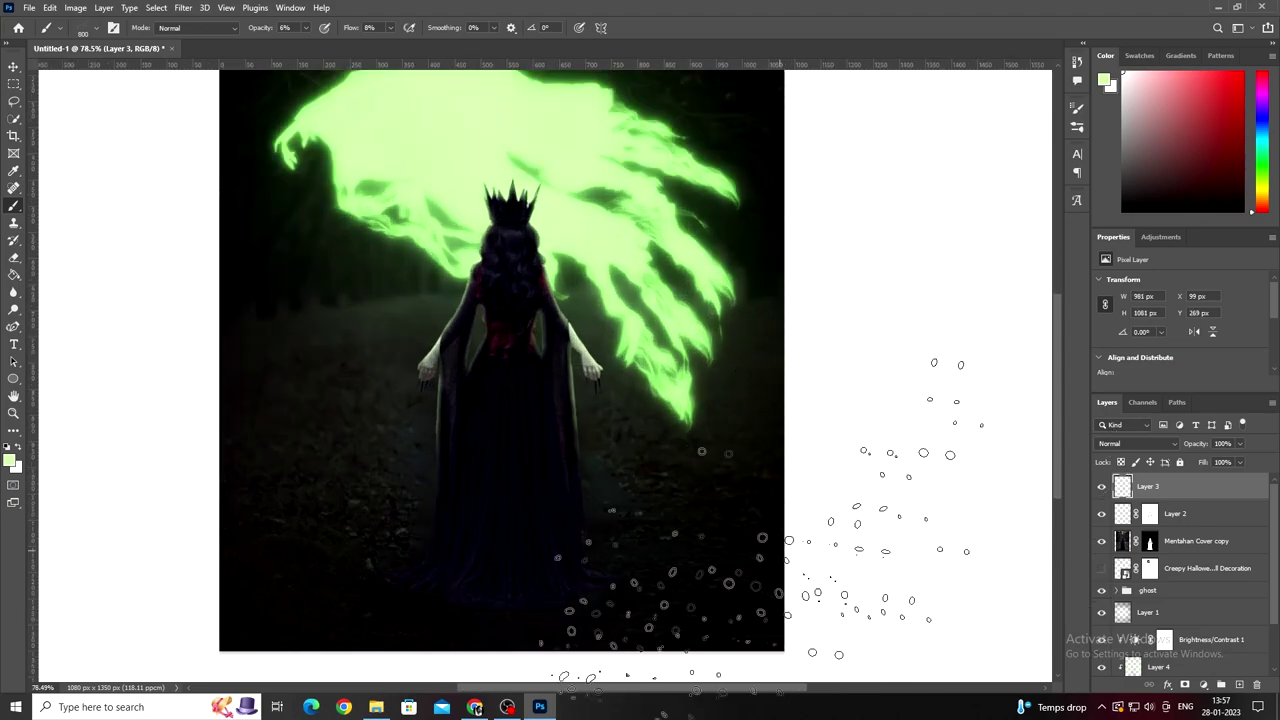
pyautogui.scroll(-1, 556, 519)
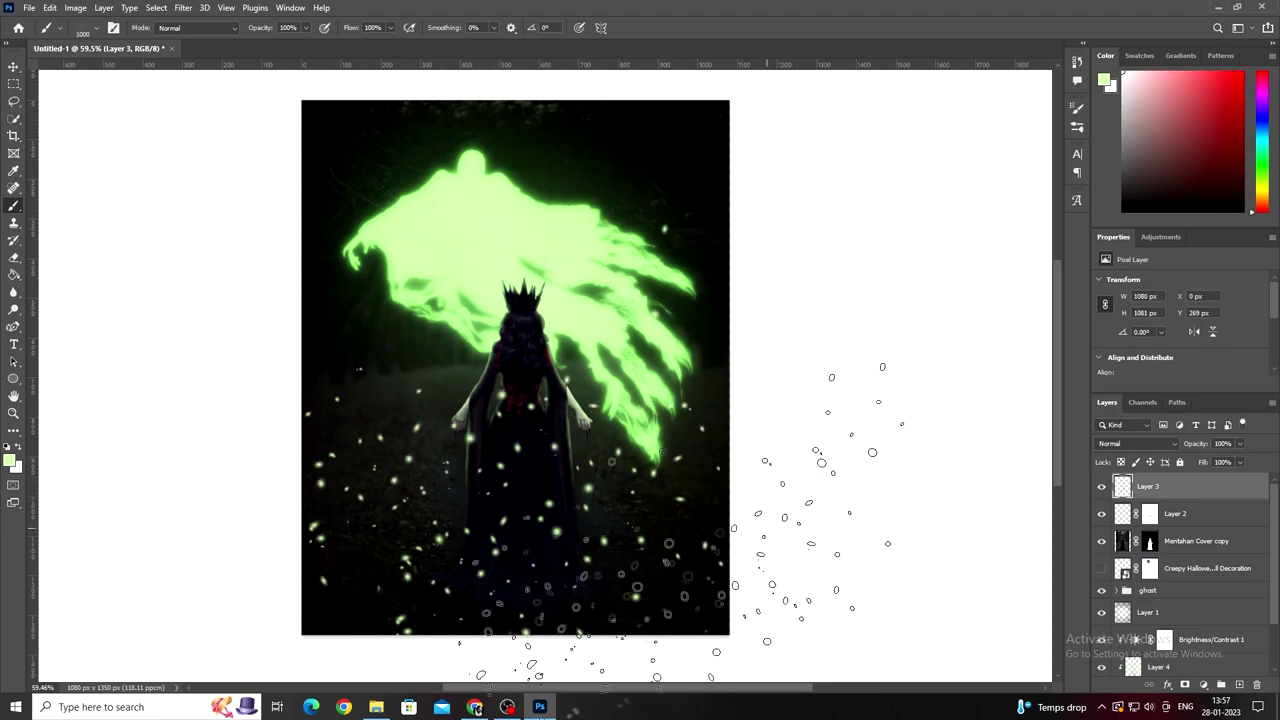
pyautogui.scroll(-3, 635, 559)
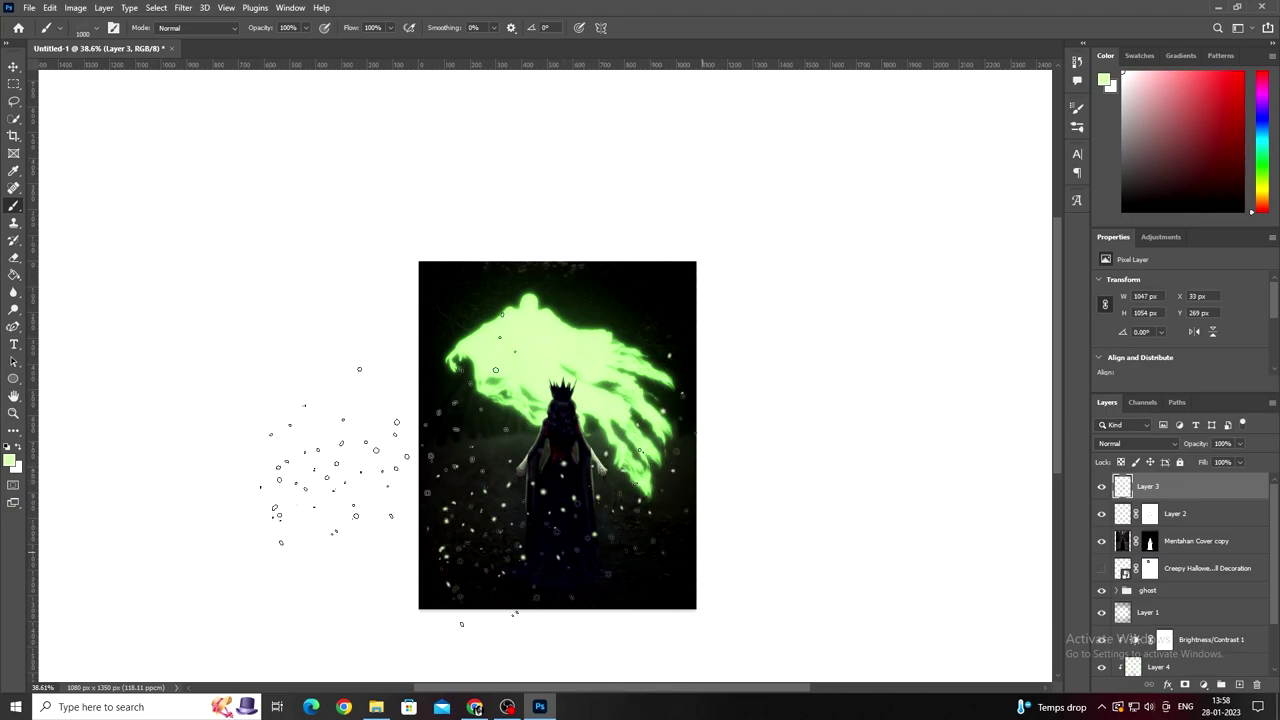
pyautogui.press('v')
pyautogui.scroll(2, 562, 470)
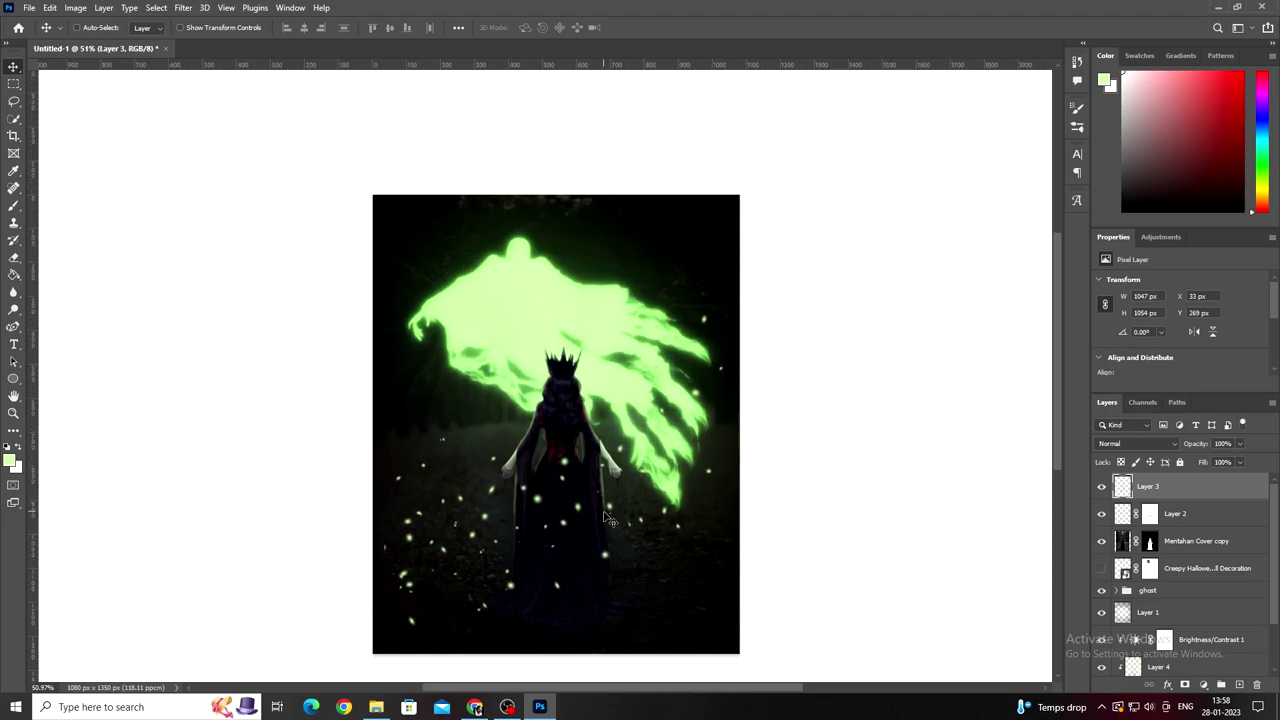
# Step: Warp the firefly layer, reshaping its corners and middle
pyautogui.hotkey('ctrl', 't')
pyautogui.rightClick(607, 234)
pyautogui.click(620, 320)
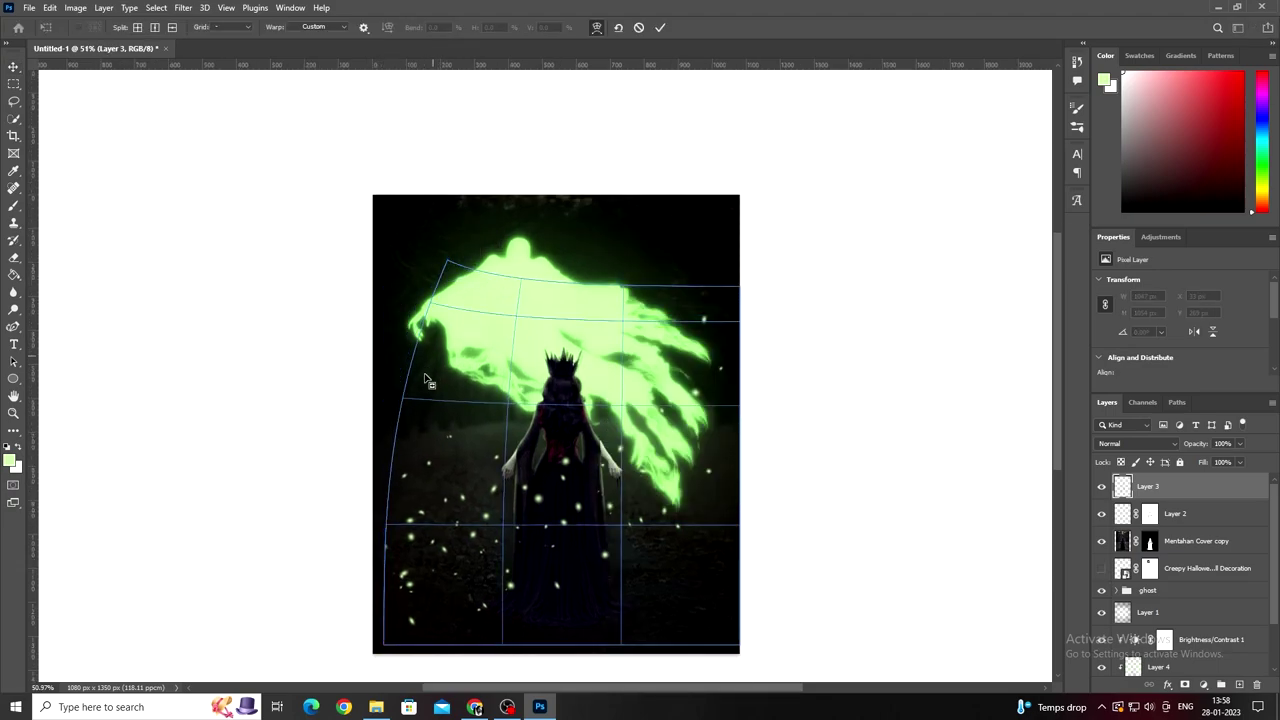
pyautogui.moveTo(384, 645); pyautogui.dragTo(384, 545)
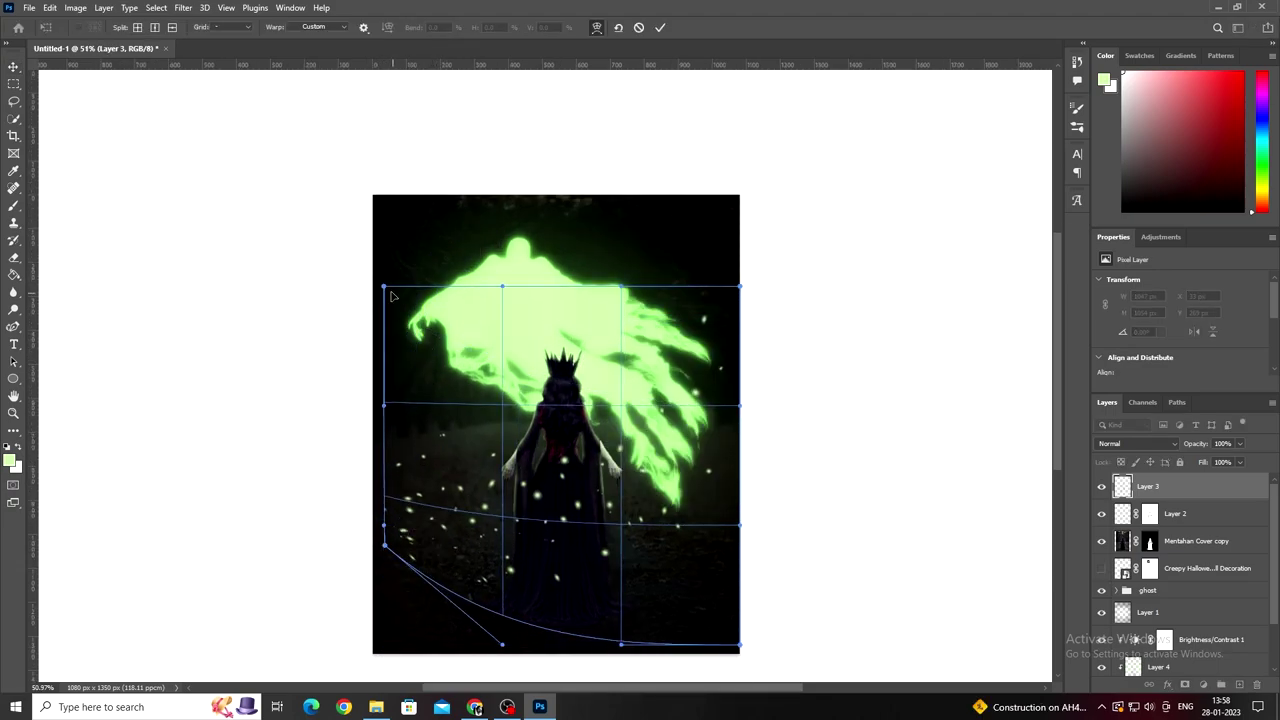
pyautogui.moveTo(384, 287)
pyautogui.mouseDown()
pyautogui.moveTo(391, 303)
pyautogui.moveTo(458, 265)
pyautogui.mouseUp()
pyautogui.moveTo(381, 433); pyautogui.dragTo(379, 457)
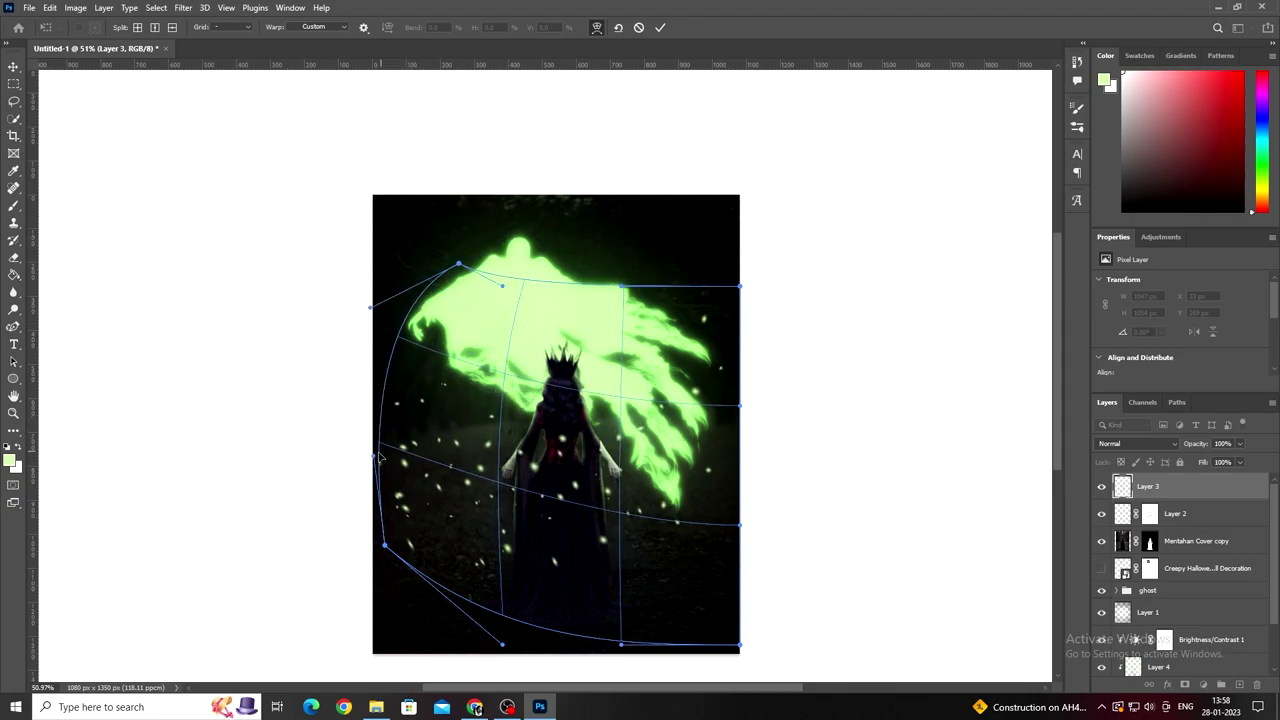
pyautogui.moveTo(739, 287)
pyautogui.mouseDown()
pyautogui.moveTo(704, 313)
pyautogui.moveTo(716, 299)
pyautogui.mouseUp()
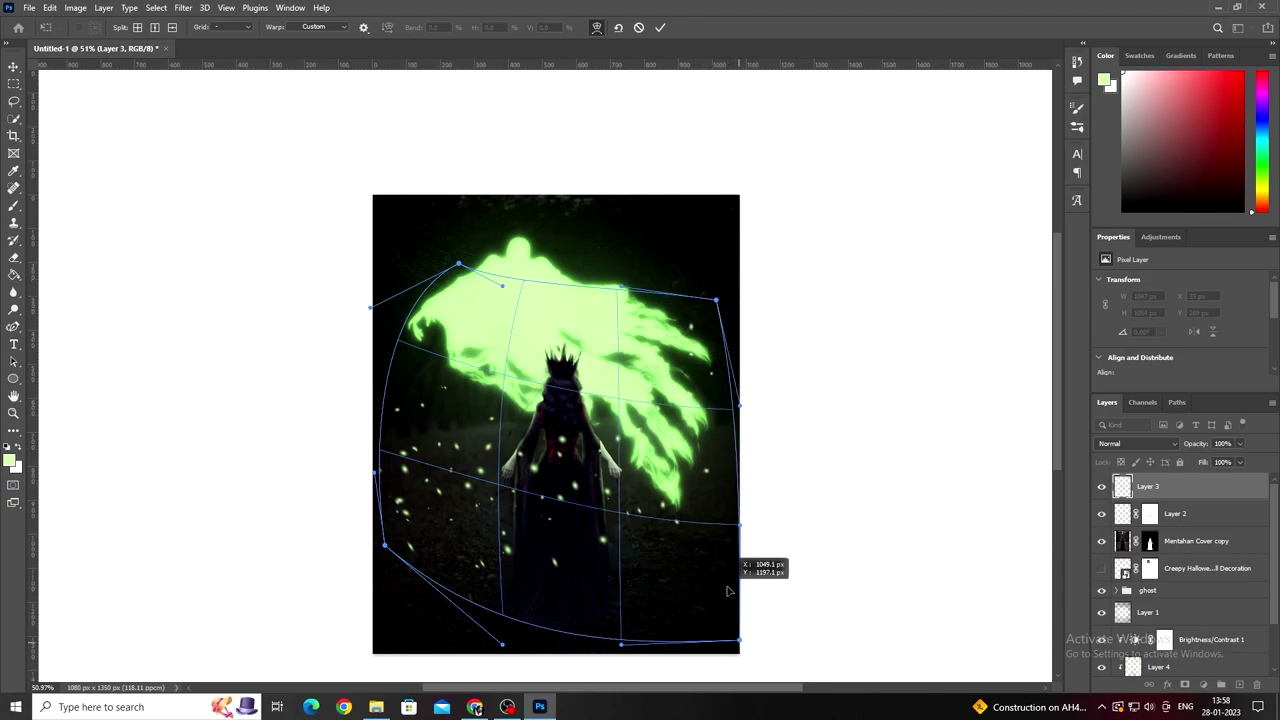
pyautogui.moveTo(728, 591); pyautogui.dragTo(730, 592)
pyautogui.moveTo(545, 496); pyautogui.dragTo(609, 416)
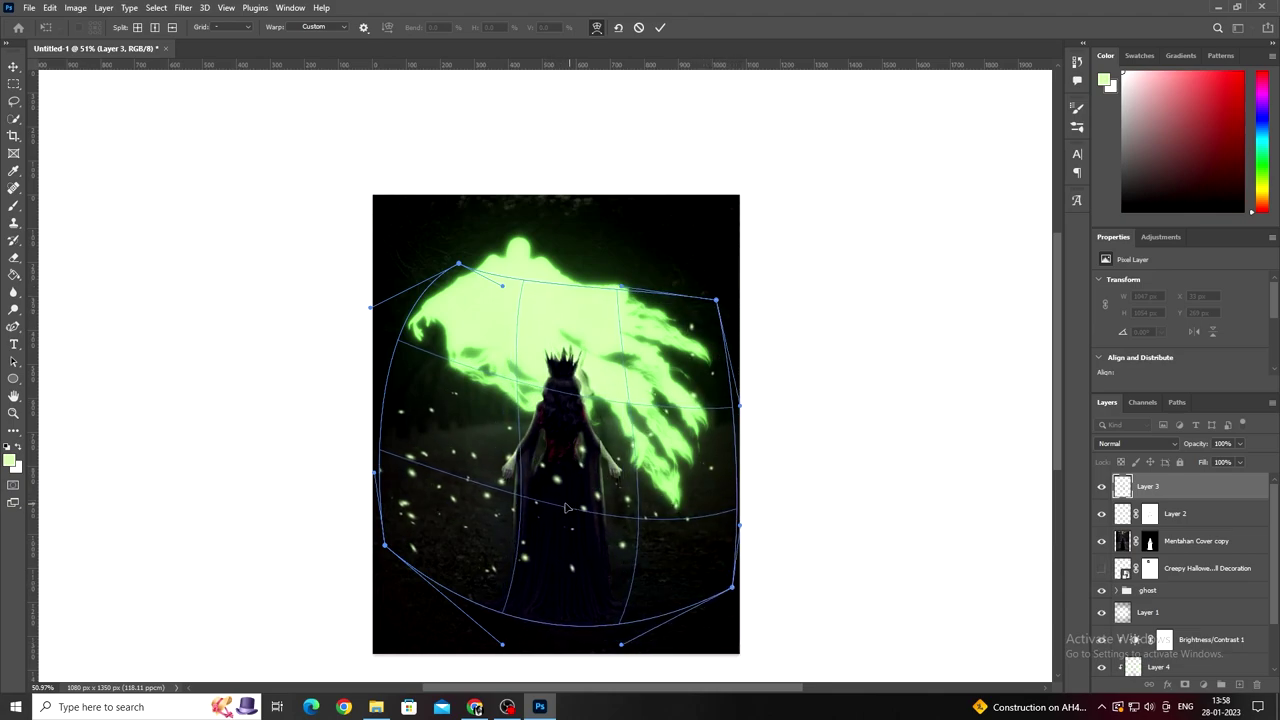
pyautogui.click(660, 27)
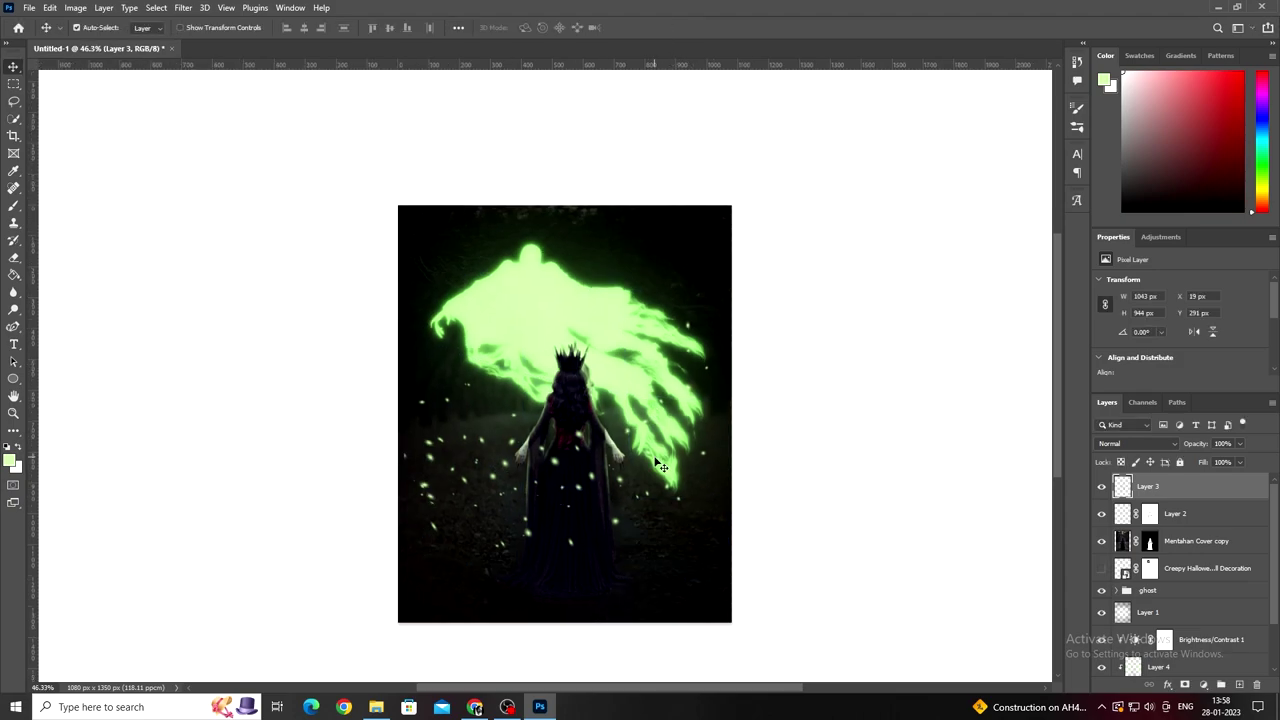
pyautogui.keyDown('alt'); pyautogui.scroll(2, 660, 465); pyautogui.keyUp('alt')
# Step: Enlarge the fireflies to 103.55% and move them up 72 px
pyautogui.hotkey('ctrl', 't')
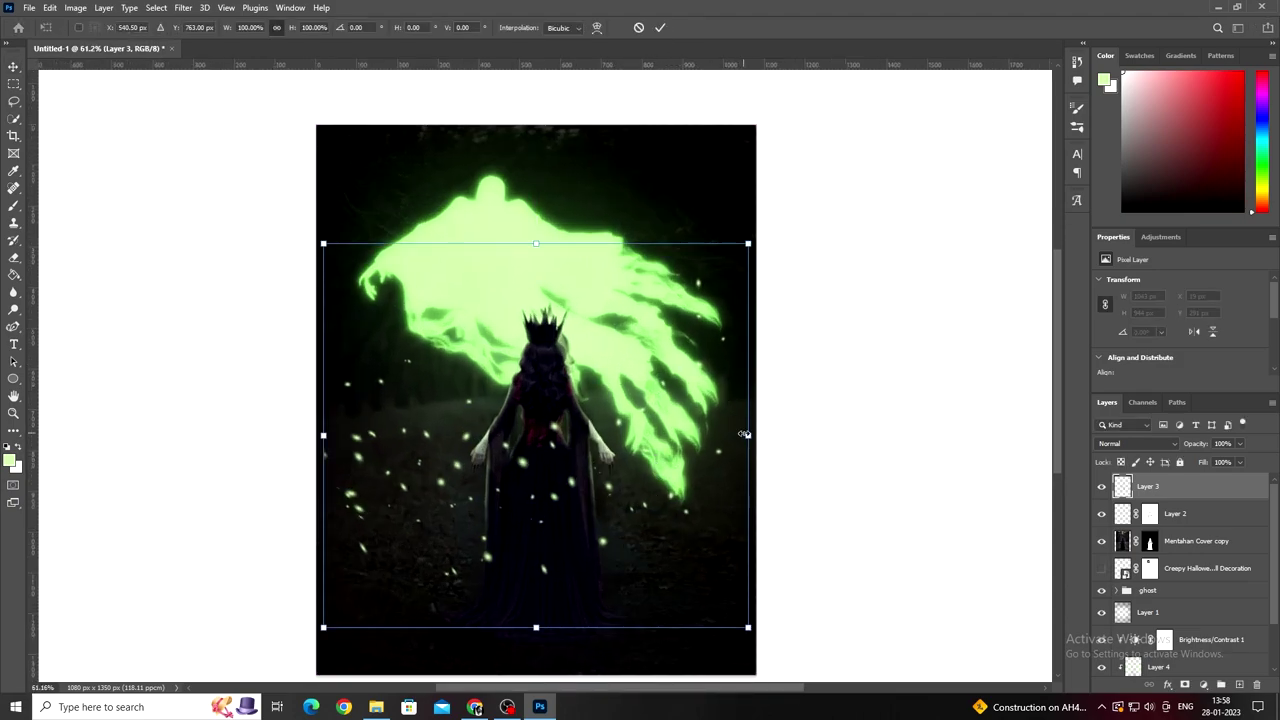
pyautogui.moveTo(745, 434); pyautogui.dragTo(760, 434)
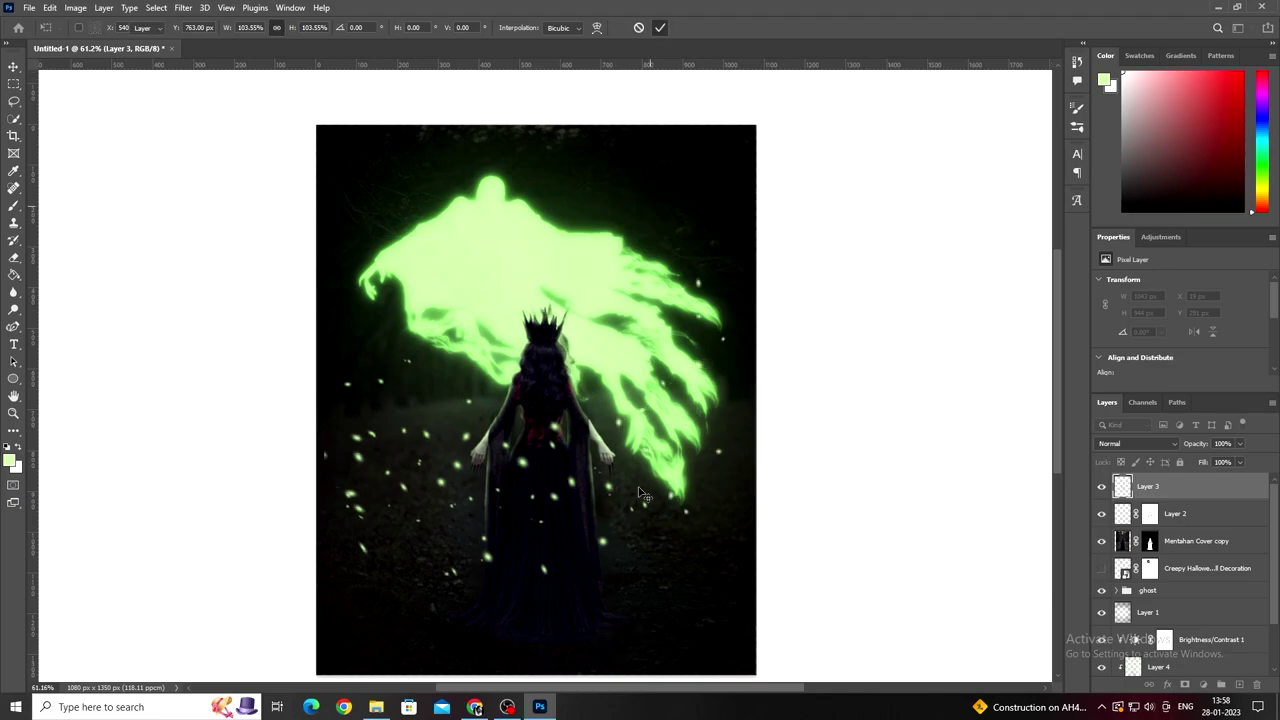
pyautogui.press('Return')
pyautogui.hotkey('ctrl', 't')
pyautogui.moveTo(600, 543); pyautogui.dragTo(592, 488)
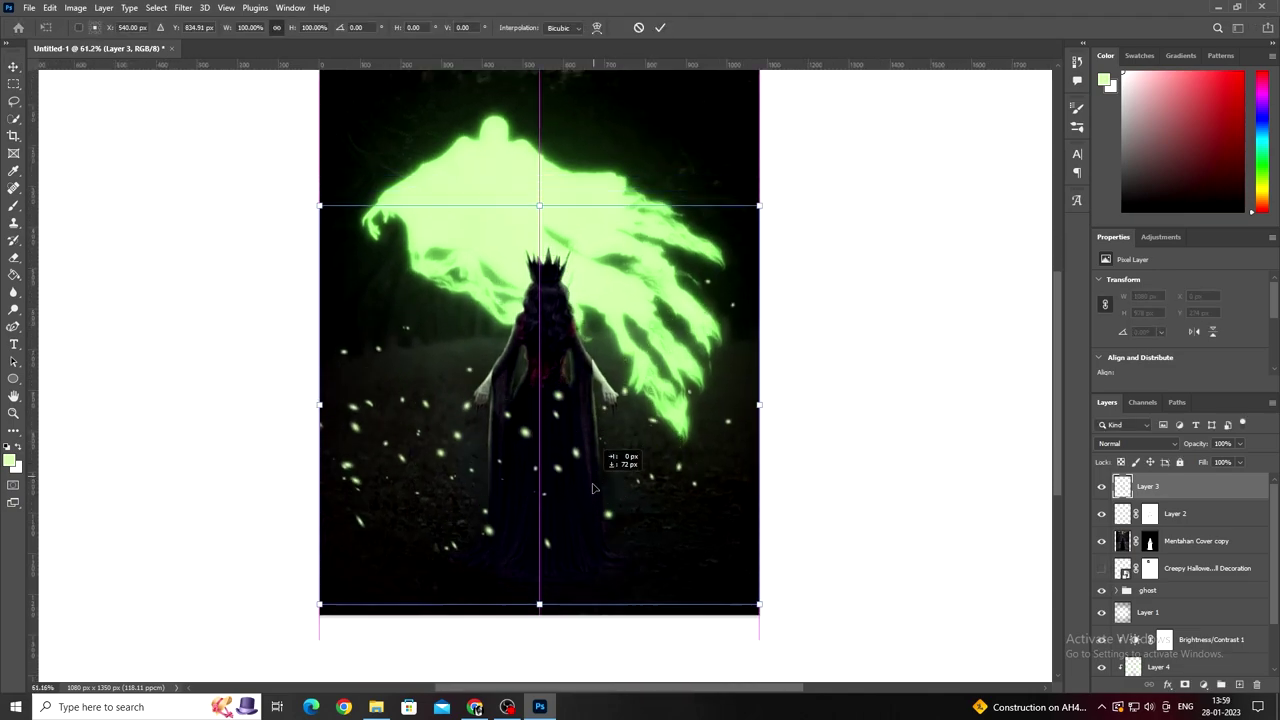
pyautogui.click(660, 27)
pyautogui.scroll(-2, 612, 420)
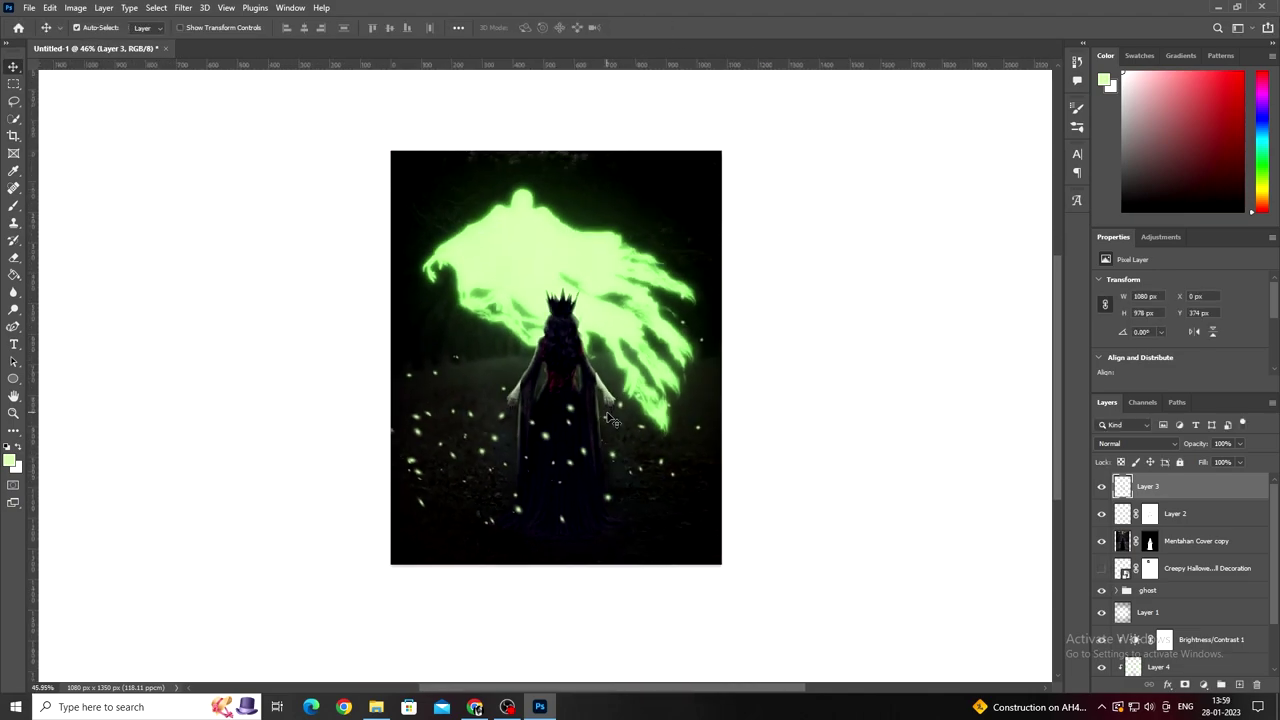
pyautogui.scroll(1, 612, 420)
pyautogui.scroll(1, 593, 445)
pyautogui.moveTo(517, 447); pyautogui.dragTo(848, 430)
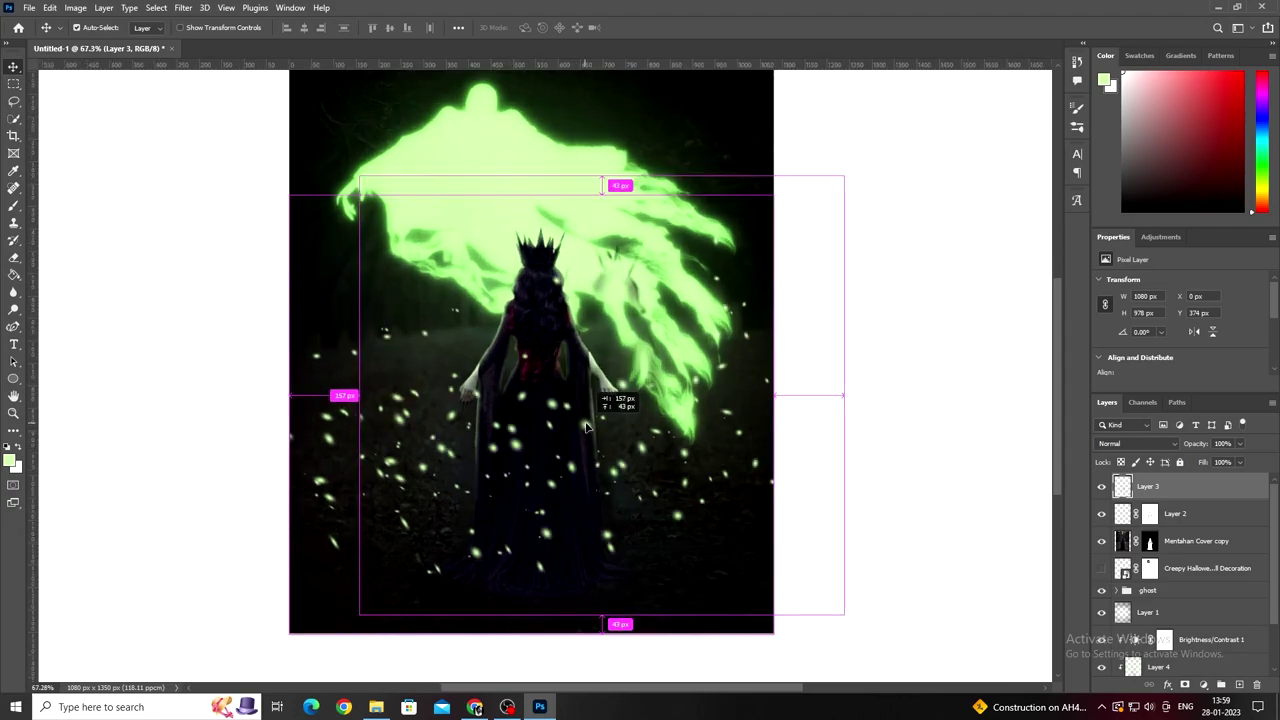
pyautogui.hotkey('ctrl', 'z')
# Step: Flip the Layer 3 sparkles horizontally
pyautogui.click(1100, 489)
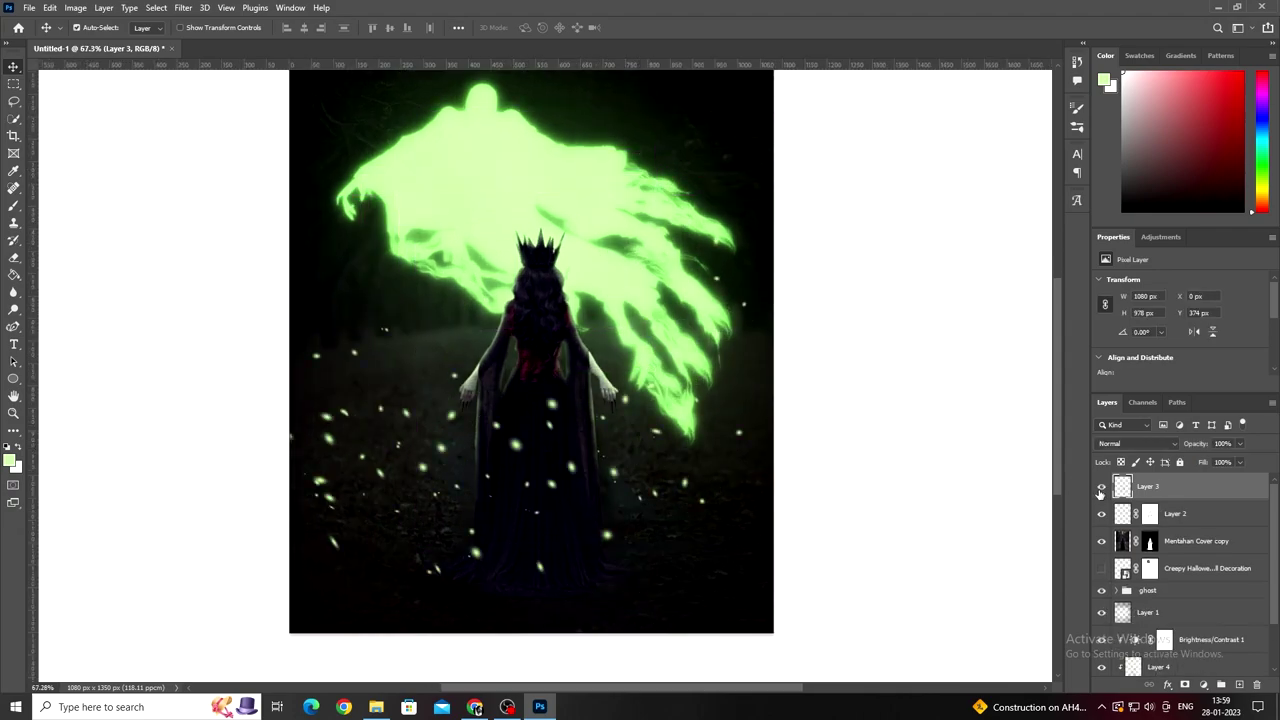
pyautogui.hotkey('ctrl', 't')
pyautogui.rightClick(583, 440)
pyautogui.click(650, 417)
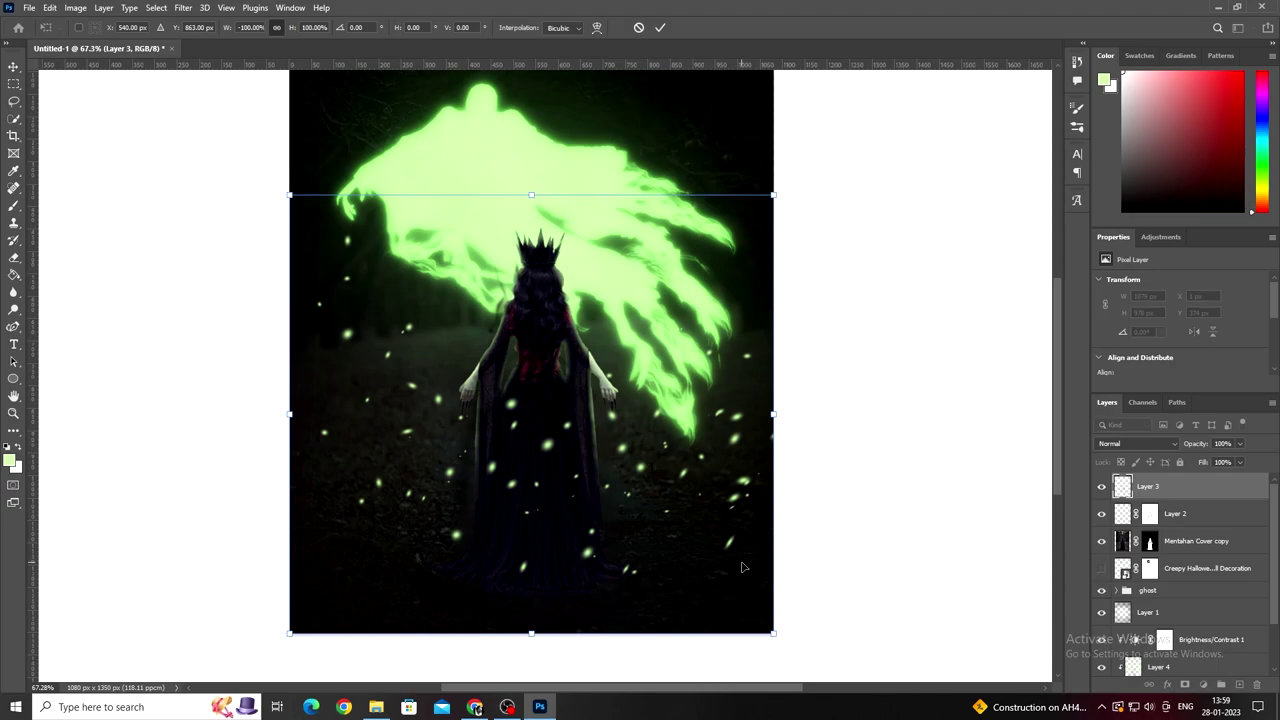
pyautogui.click(660, 27)
# Step: Try a vertically flipped, rotated copy of the sparkles, then delete it
pyautogui.hotkey('ctrl', 'j')
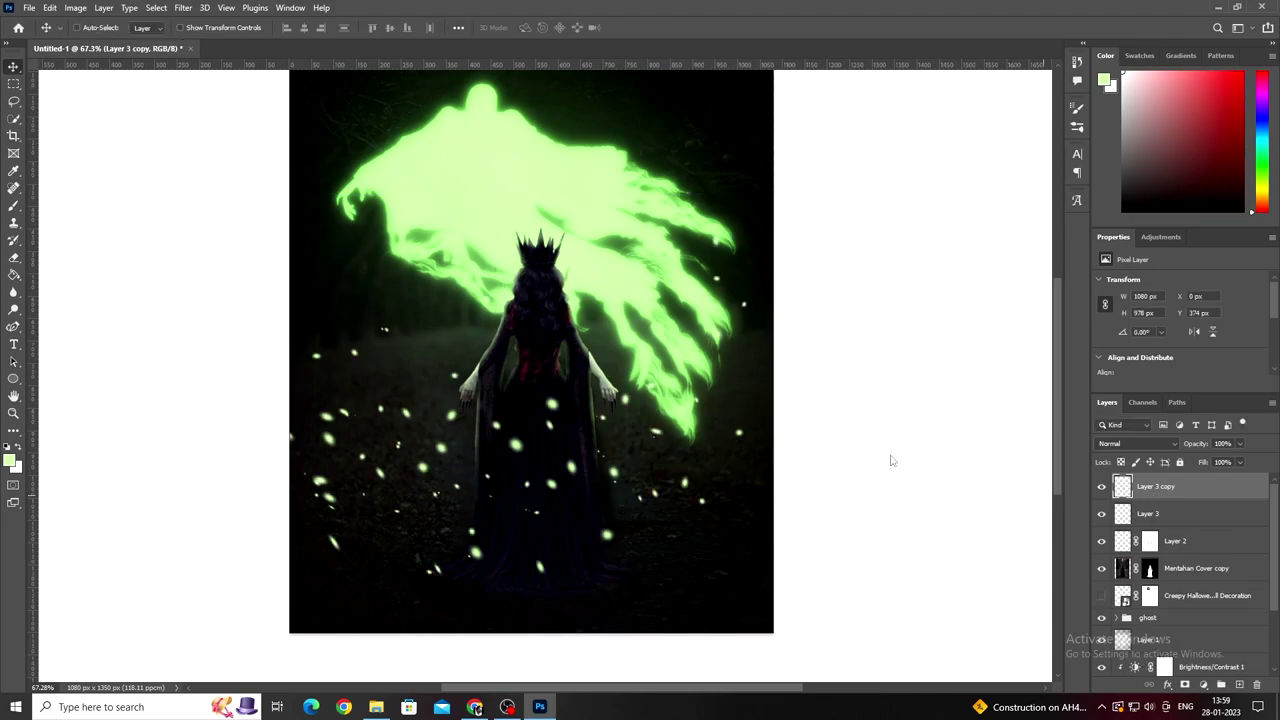
pyautogui.hotkey('ctrl', 't')
pyautogui.rightClick(736, 490)
pyautogui.click(745, 685)
pyautogui.moveTo(790, 640); pyautogui.dragTo(835, 475)
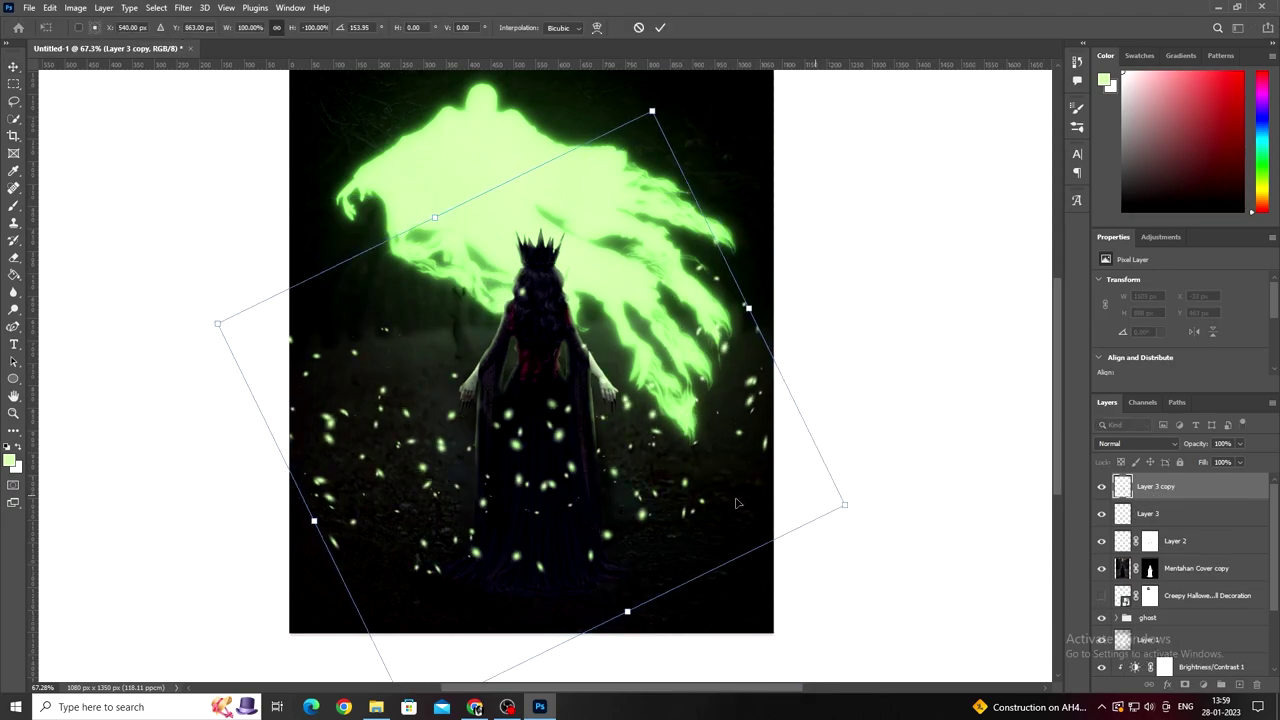
pyautogui.moveTo(723, 502); pyautogui.dragTo(742, 417)
pyautogui.click(660, 27)
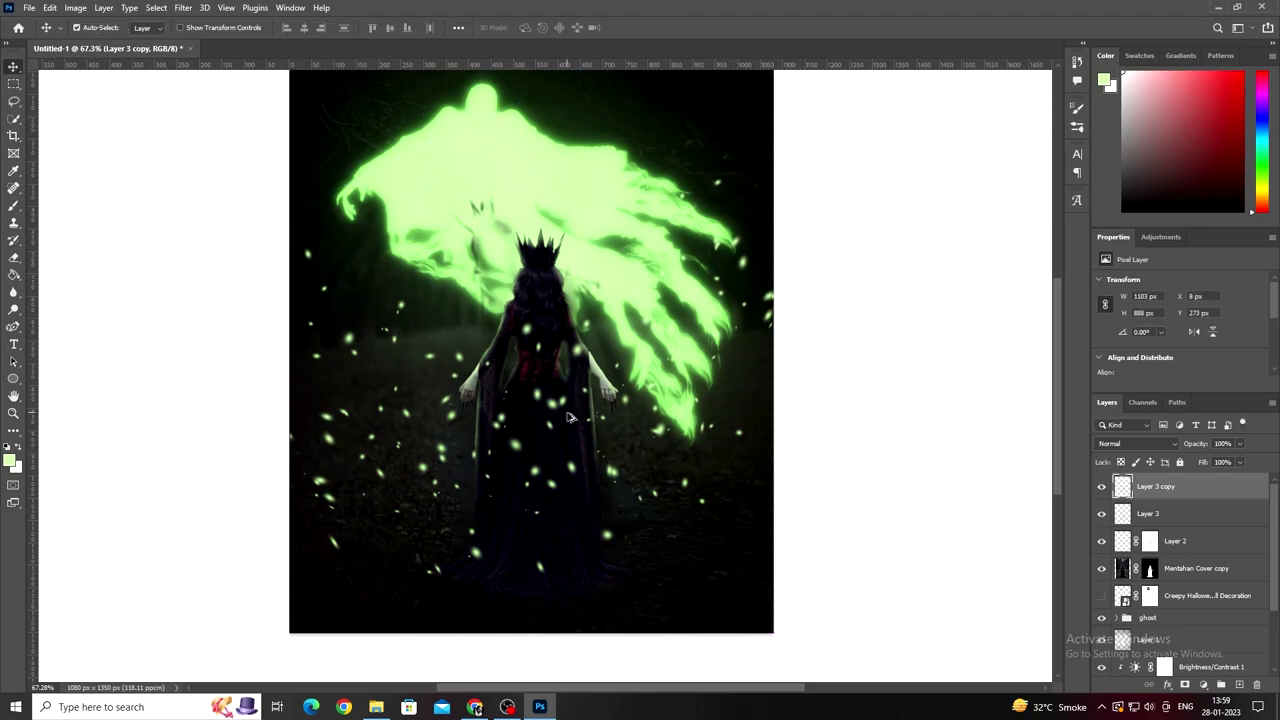
pyautogui.scroll(-2, 561, 409)
pyautogui.scroll(2, 651, 472)
pyautogui.scroll(2, 651, 472)
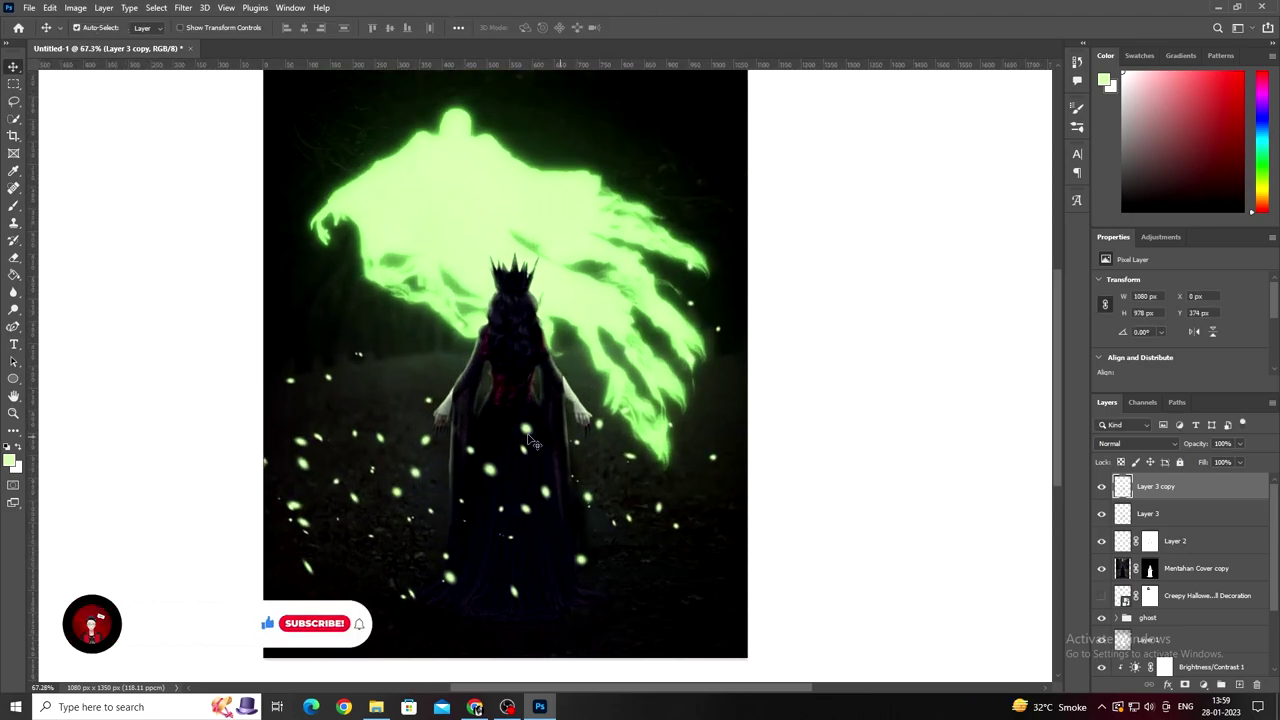
pyautogui.moveTo(470, 363)
pyautogui.mouseDown()
pyautogui.moveTo(524, 430)
pyautogui.moveTo(515, 478)
pyautogui.mouseUp()
pyautogui.press('Delete')
# Step: Rotate Layer 3 about 16 degrees, then undo back to the flipped layout
pyautogui.hotkey('ctrl', 't')
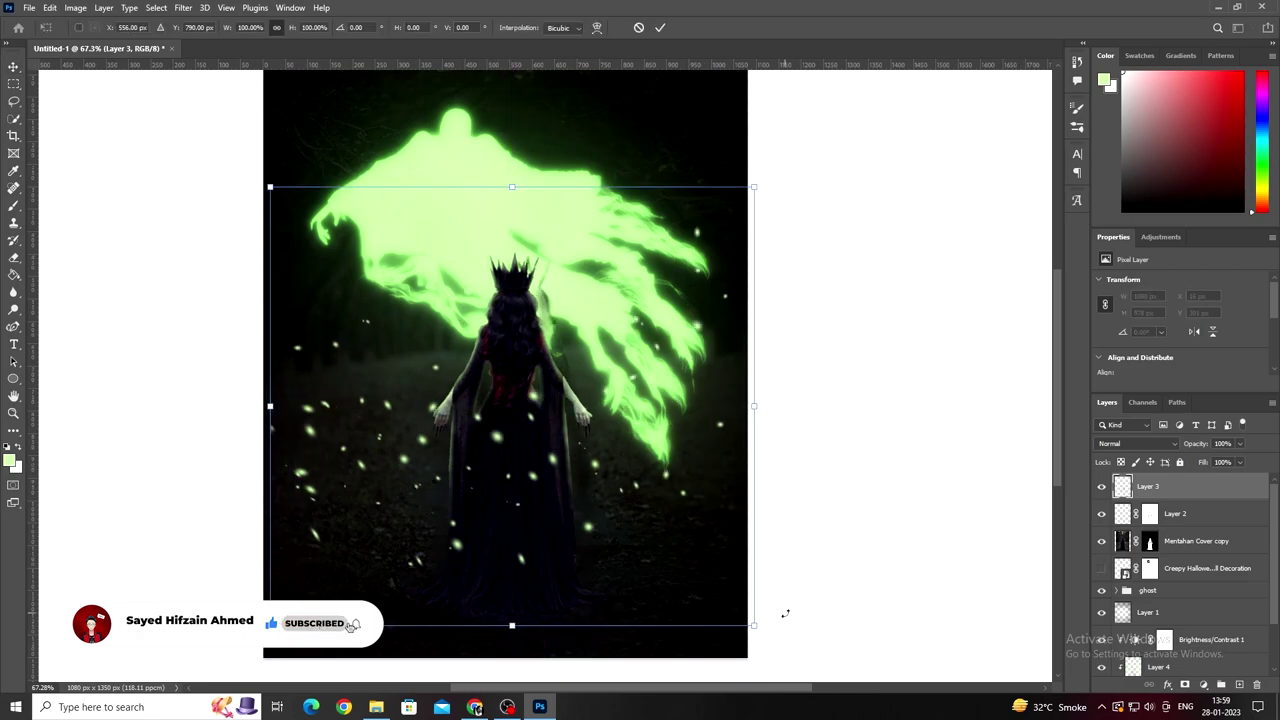
pyautogui.moveTo(786, 609); pyautogui.dragTo(827, 528)
pyautogui.click(661, 28)
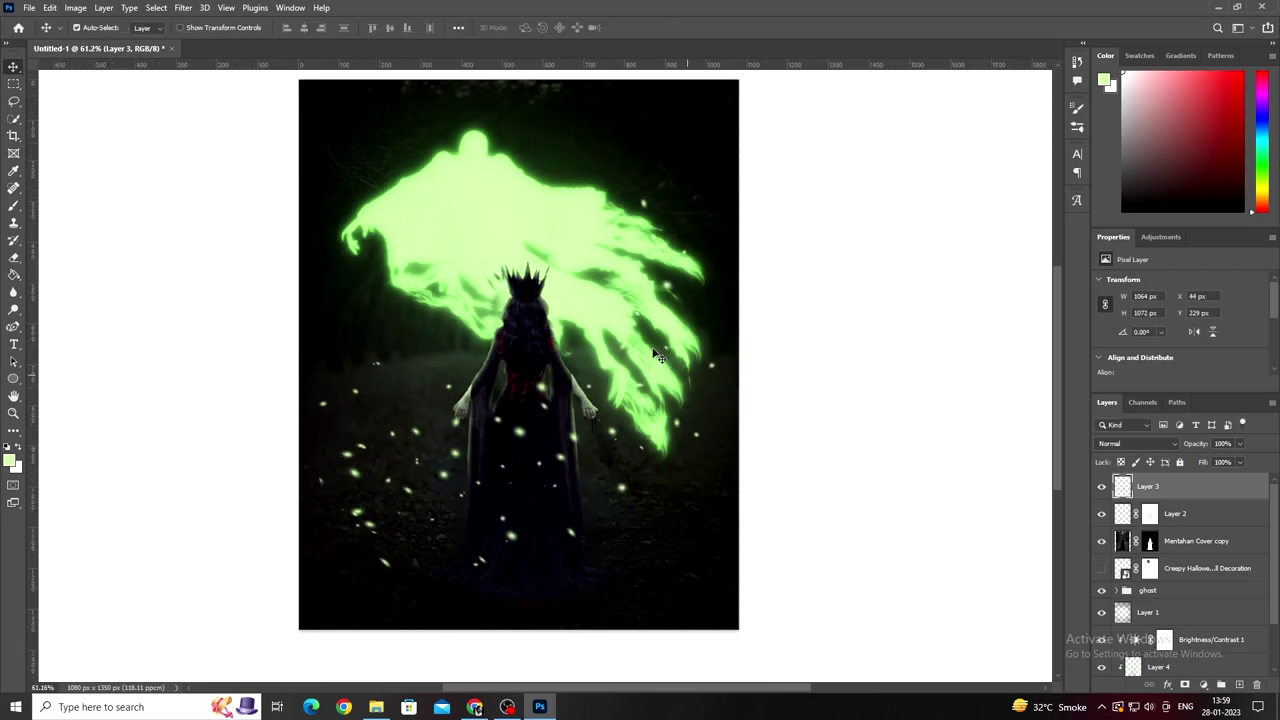
pyautogui.hotkey('ctrl', 'z')
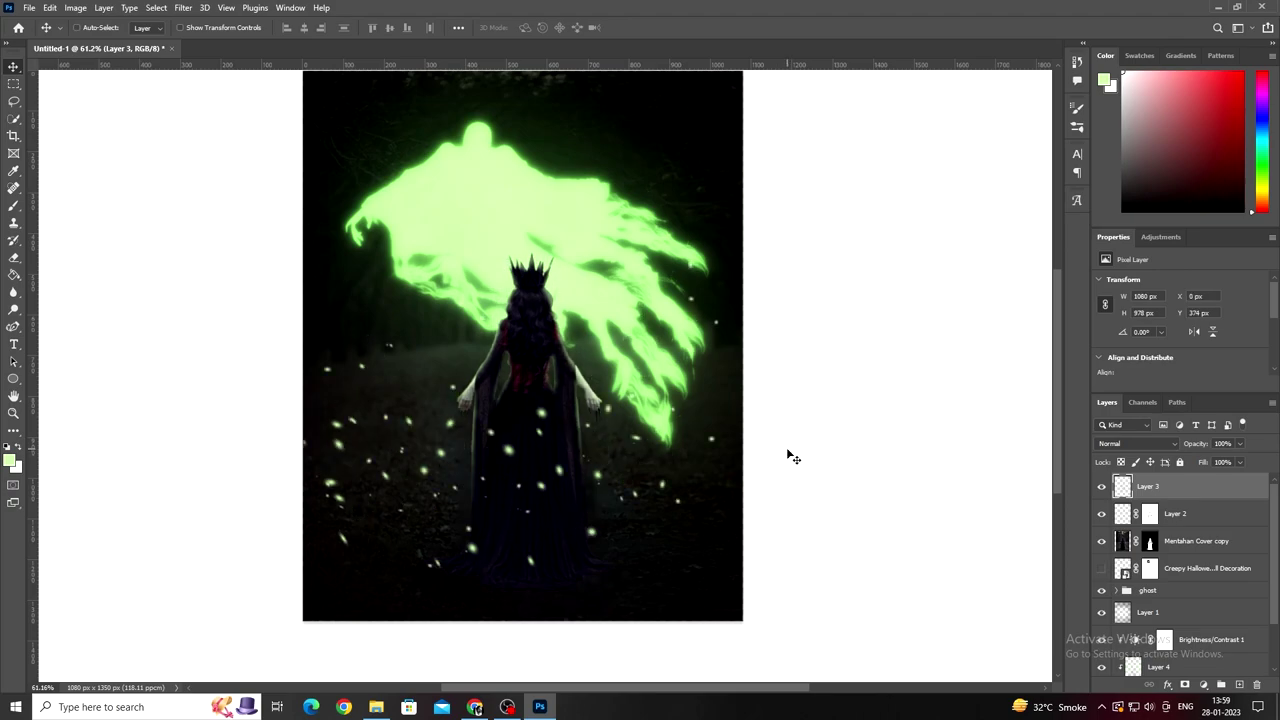
pyautogui.hotkey('ctrl', 'z')
pyautogui.hotkey('ctrl', 'shift', 'z')
# Step: Create Layer 5 above Layer 3 and stamp a scatter of green sparkles on it
pyautogui.scroll(-1, 529, 449)
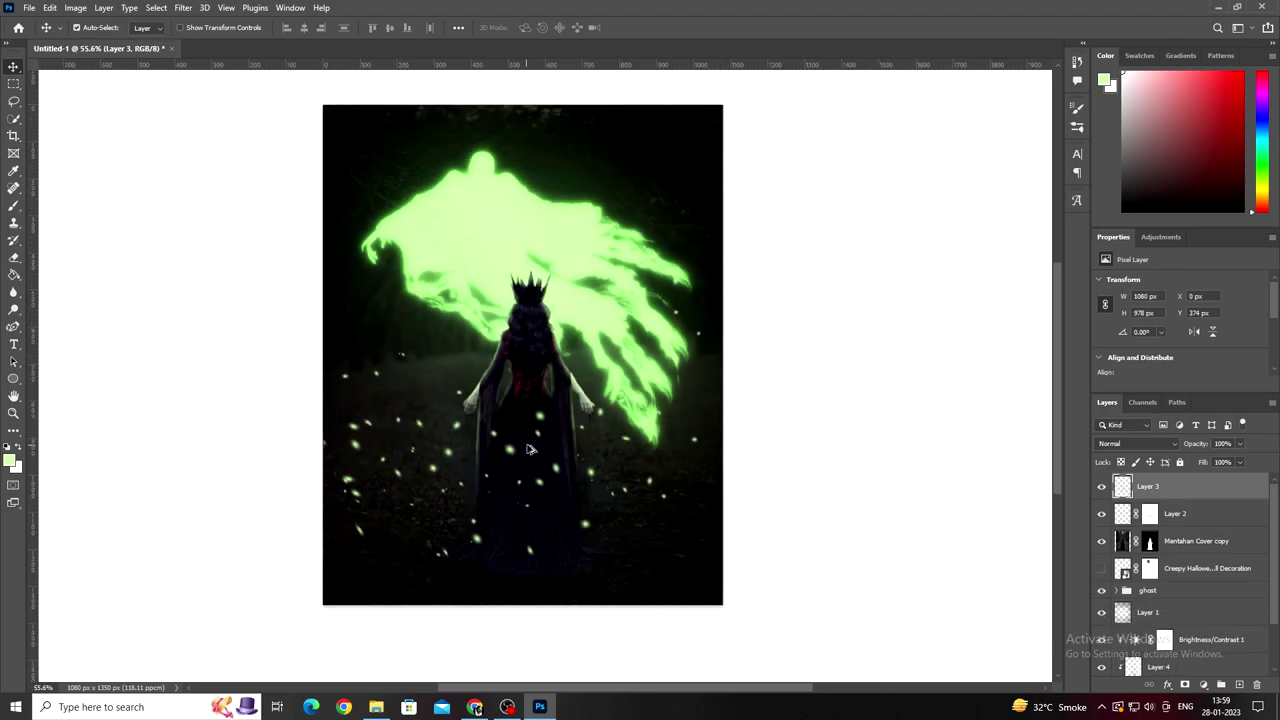
pyautogui.press('z')
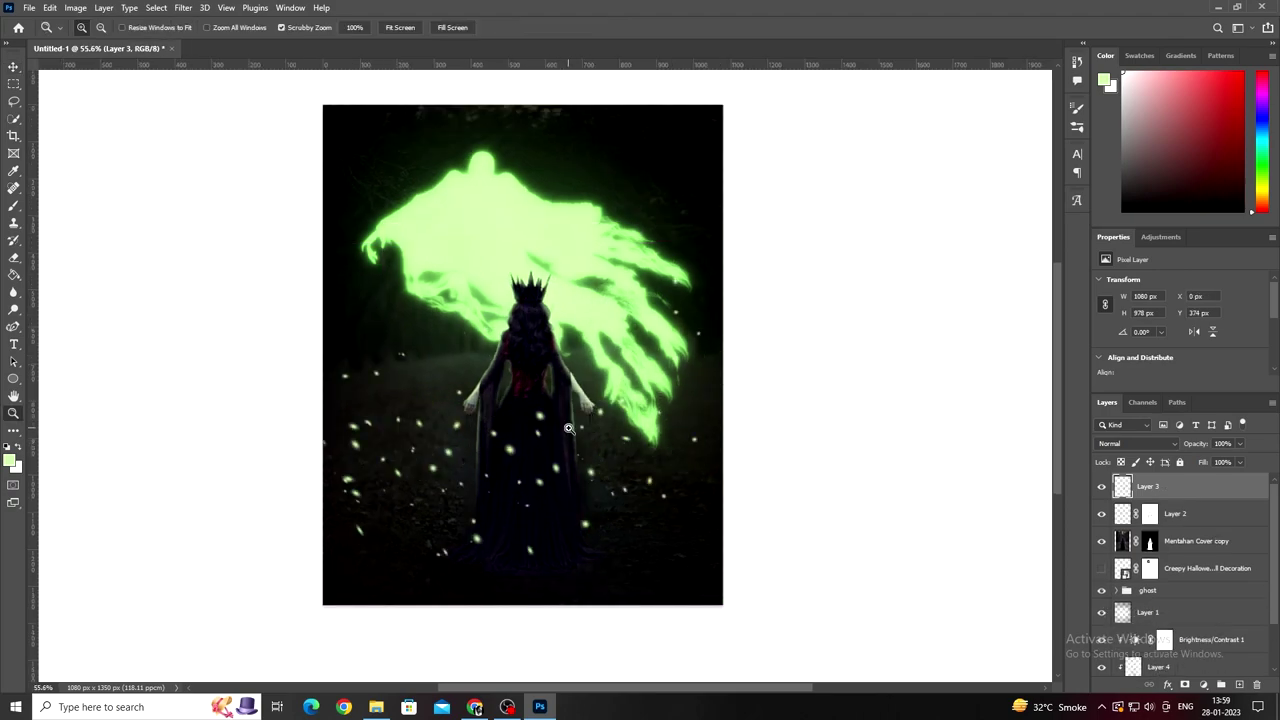
pyautogui.hotkey('ctrl', 'j')
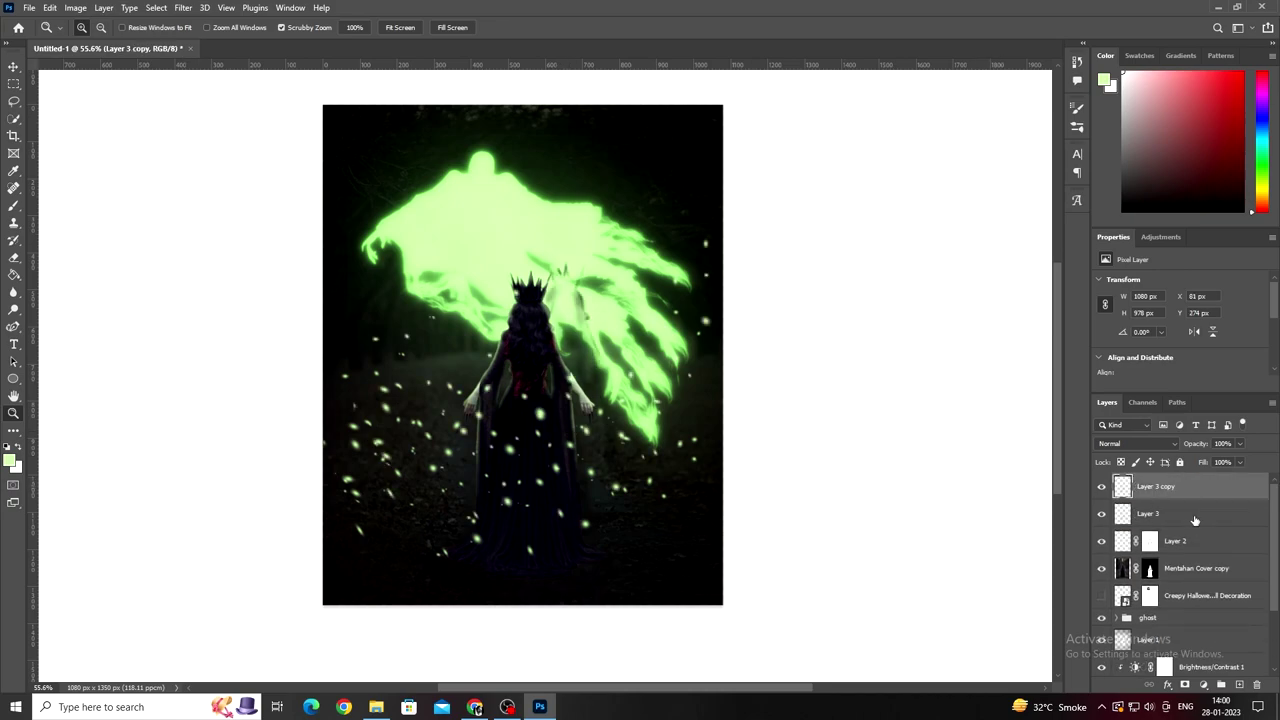
pyautogui.hotkey('ctrl', 'z')
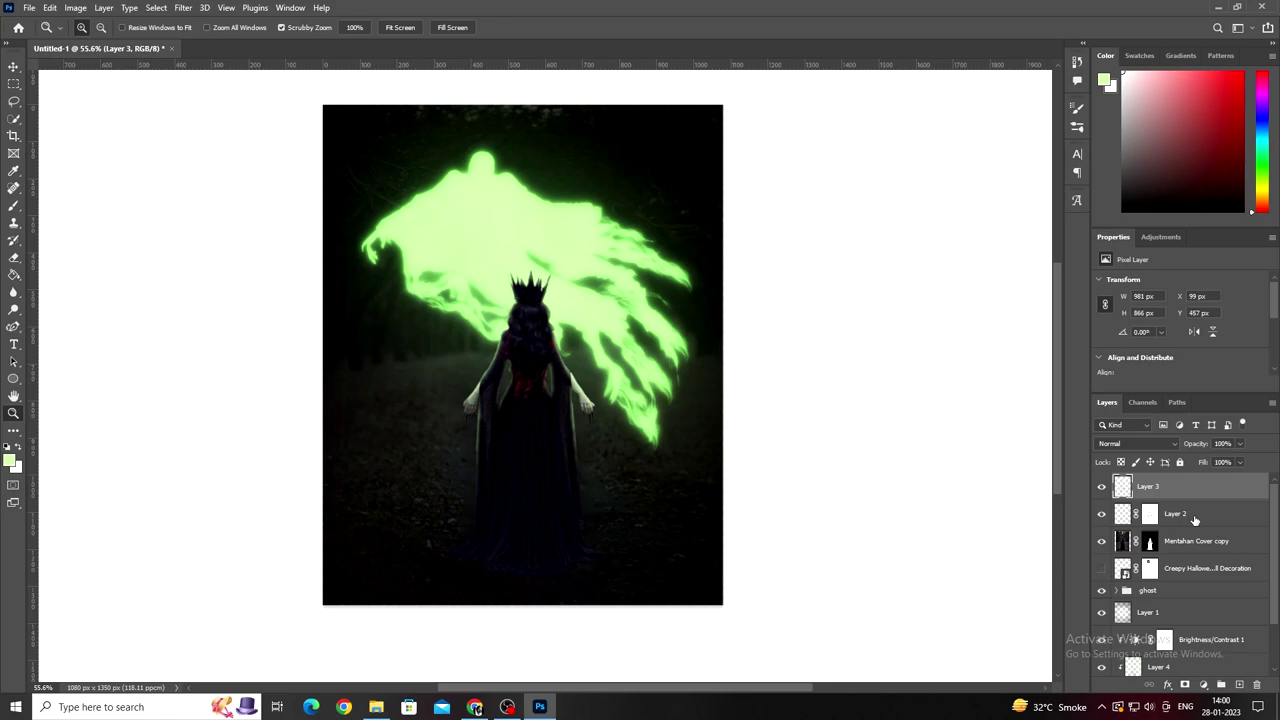
pyautogui.hotkey('ctrl', 'shift', 'alt', 'e')
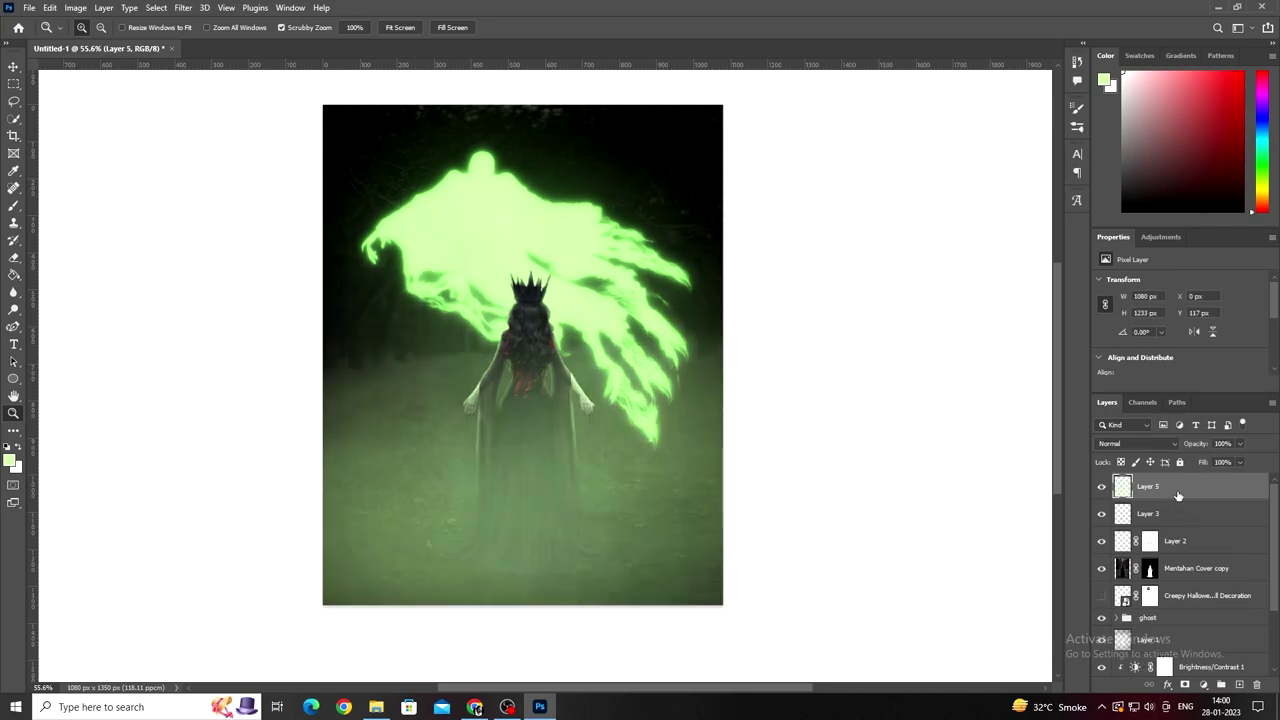
pyautogui.click(14, 205)
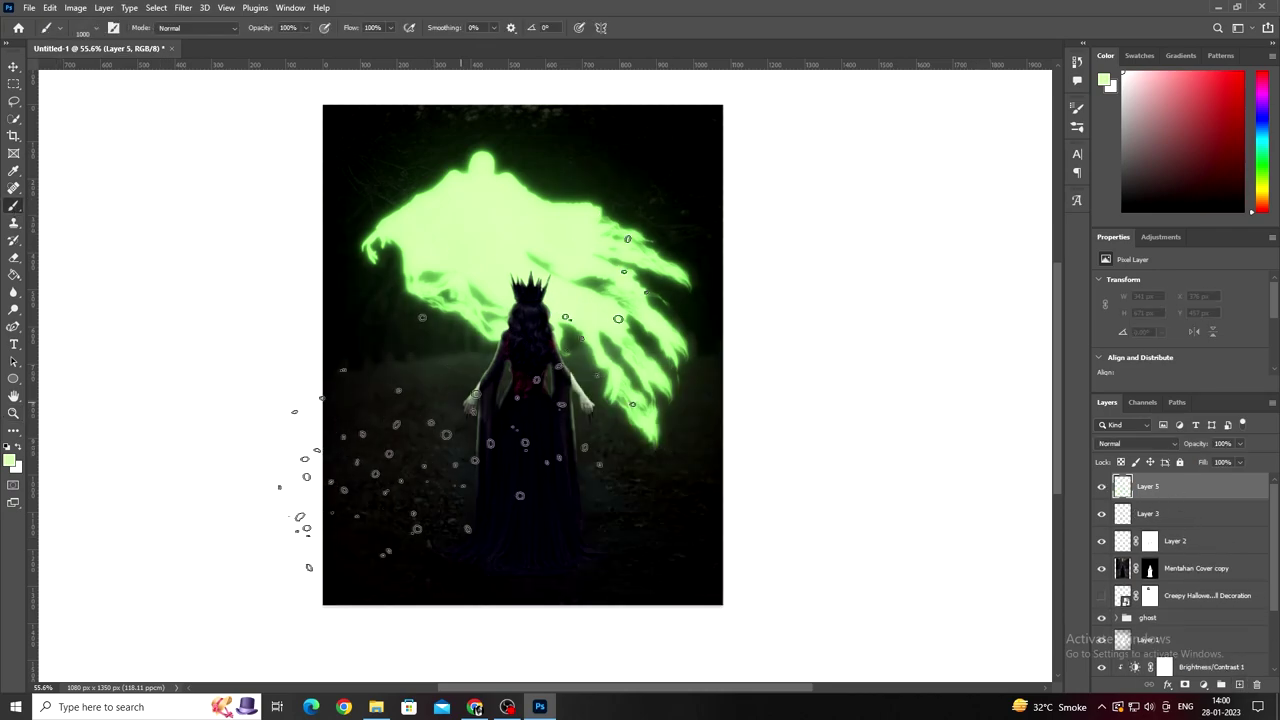
pyautogui.click(521, 402)
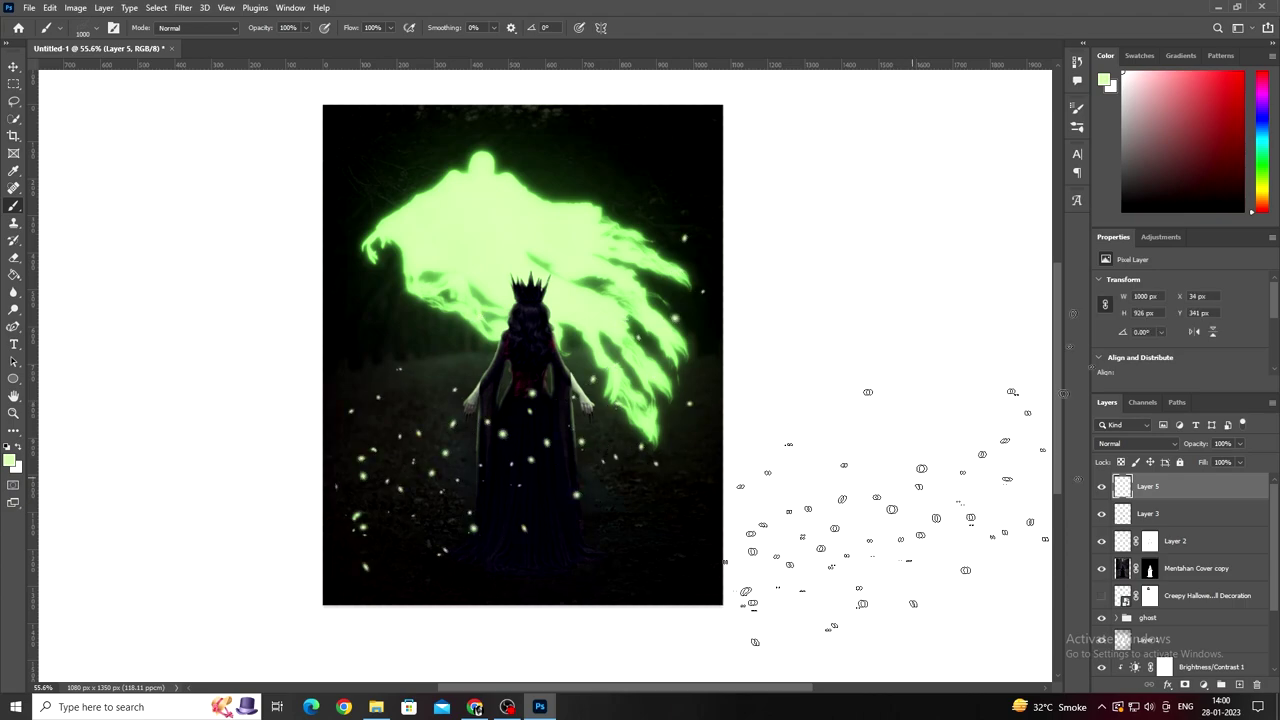
pyautogui.click(12, 67)
pyautogui.scroll(2, 563, 425)
pyautogui.scroll(-1, 566, 432)
# Step: Make a horizontally flipped, rotated copy of the Layer 5 sparkles, shifted up-right
pyautogui.scroll(-1, 583, 459)
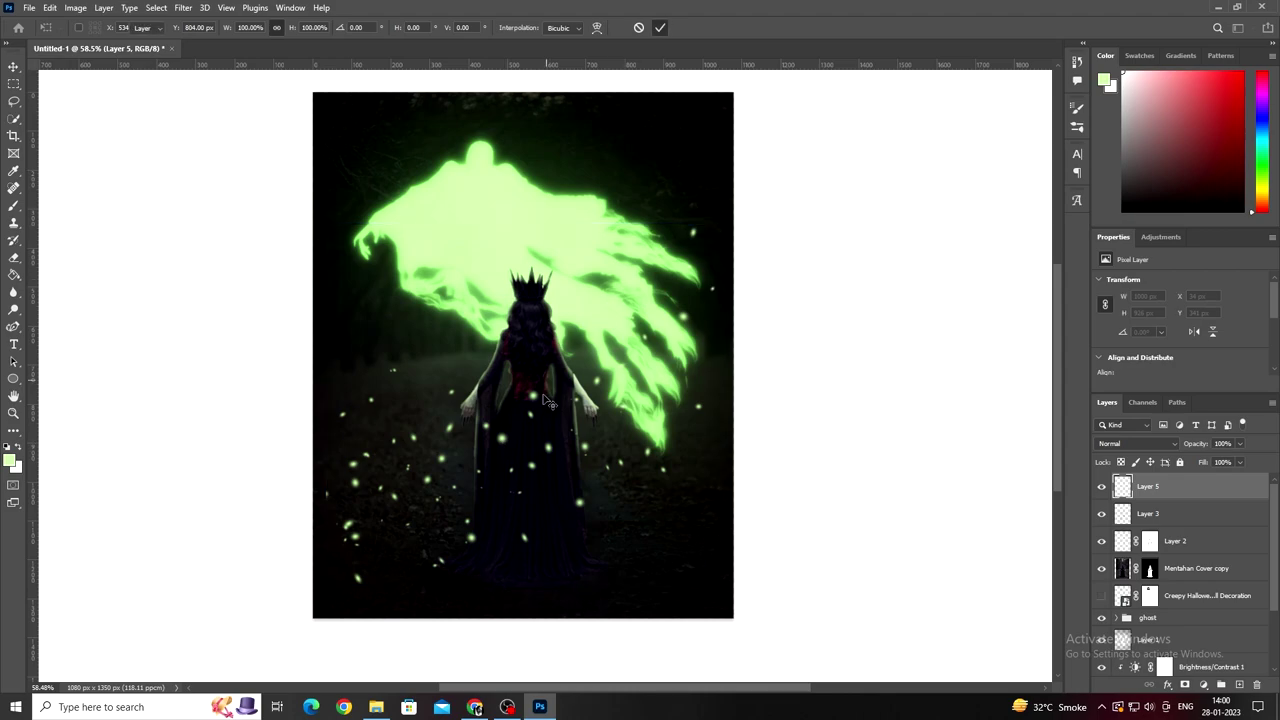
pyautogui.moveTo(600, 467); pyautogui.dragTo(615, 354)
pyautogui.hotkey('ctrl', 't')
pyautogui.rightClick(645, 364)
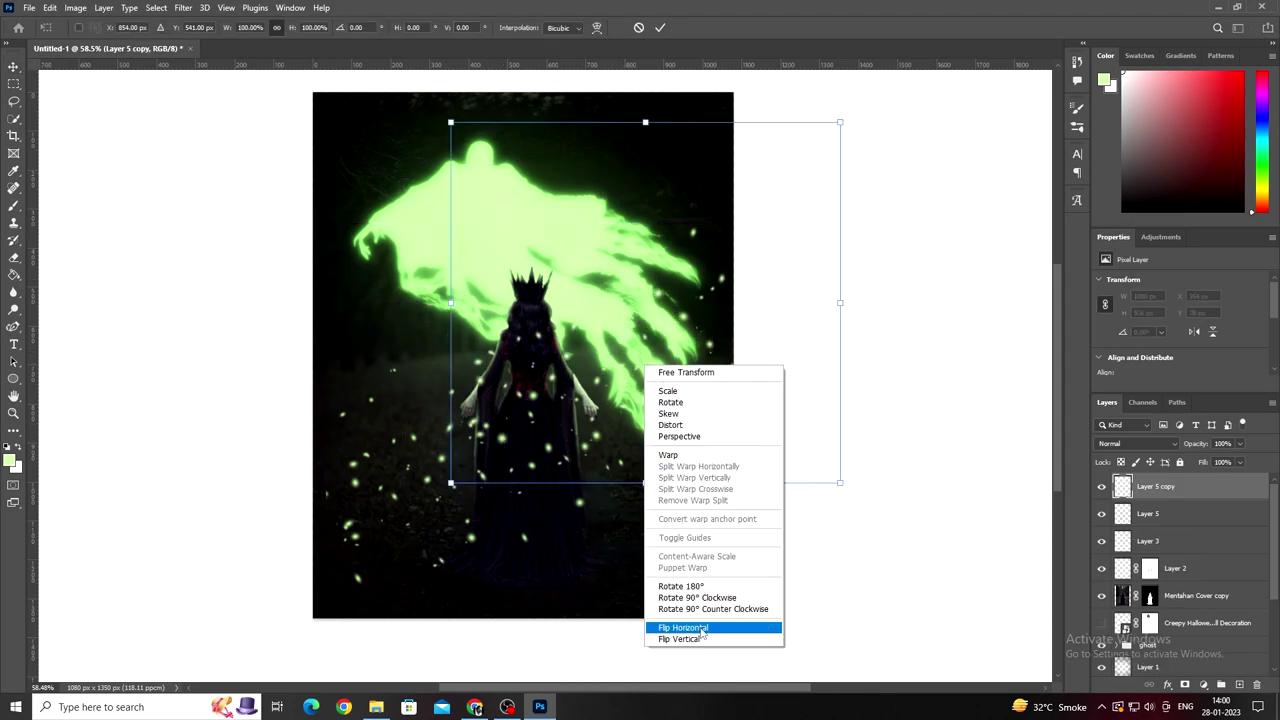
pyautogui.click(686, 626)
pyautogui.moveTo(790, 545)
pyautogui.mouseDown()
pyautogui.moveTo(869, 434)
pyautogui.moveTo(908, 297)
pyautogui.moveTo(686, 314)
pyautogui.moveTo(795, 335)
pyautogui.mouseUp()
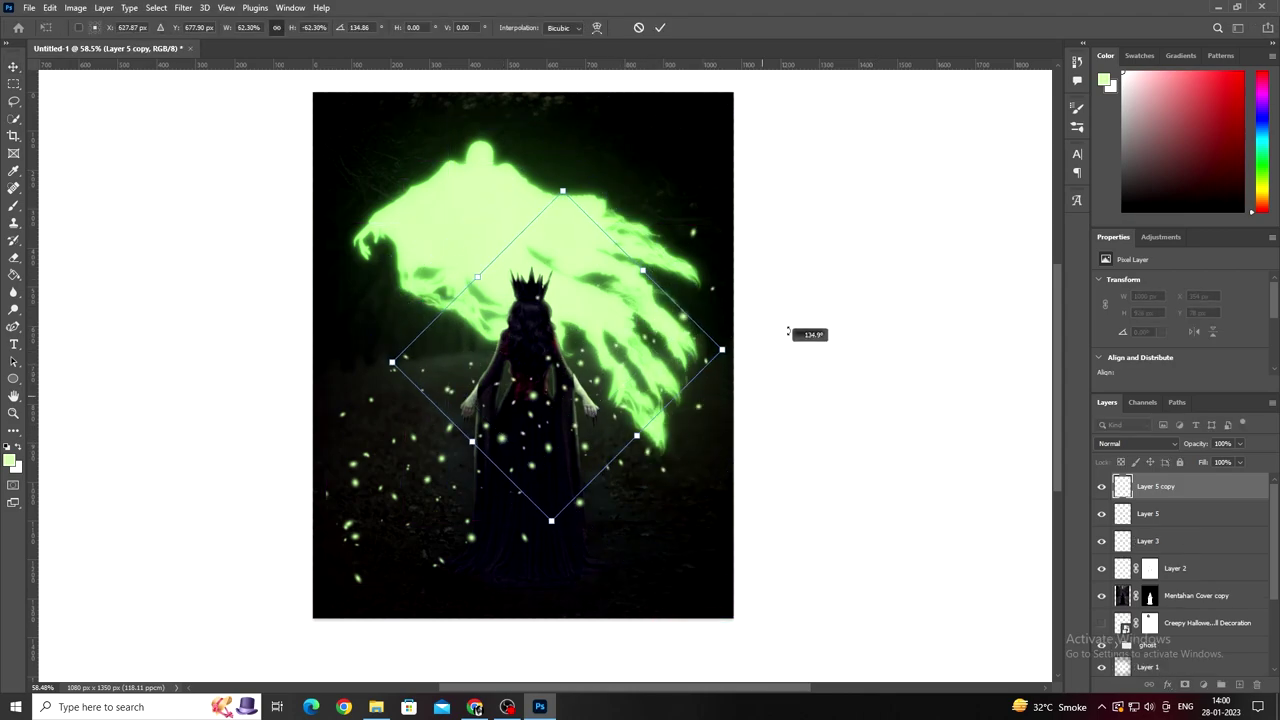
pyautogui.moveTo(584, 366); pyautogui.dragTo(623, 323)
pyautogui.click(660, 27)
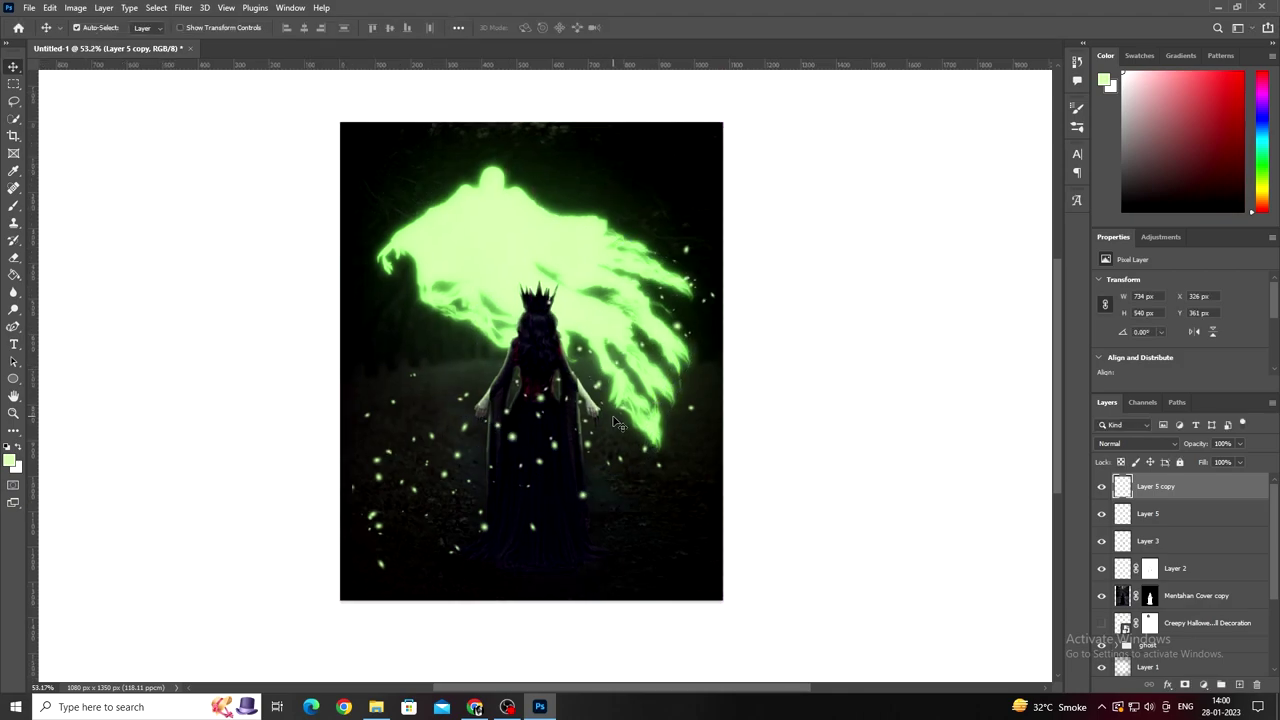
pyautogui.scroll(1, 686, 437)
pyautogui.scroll(-1, 686, 437)
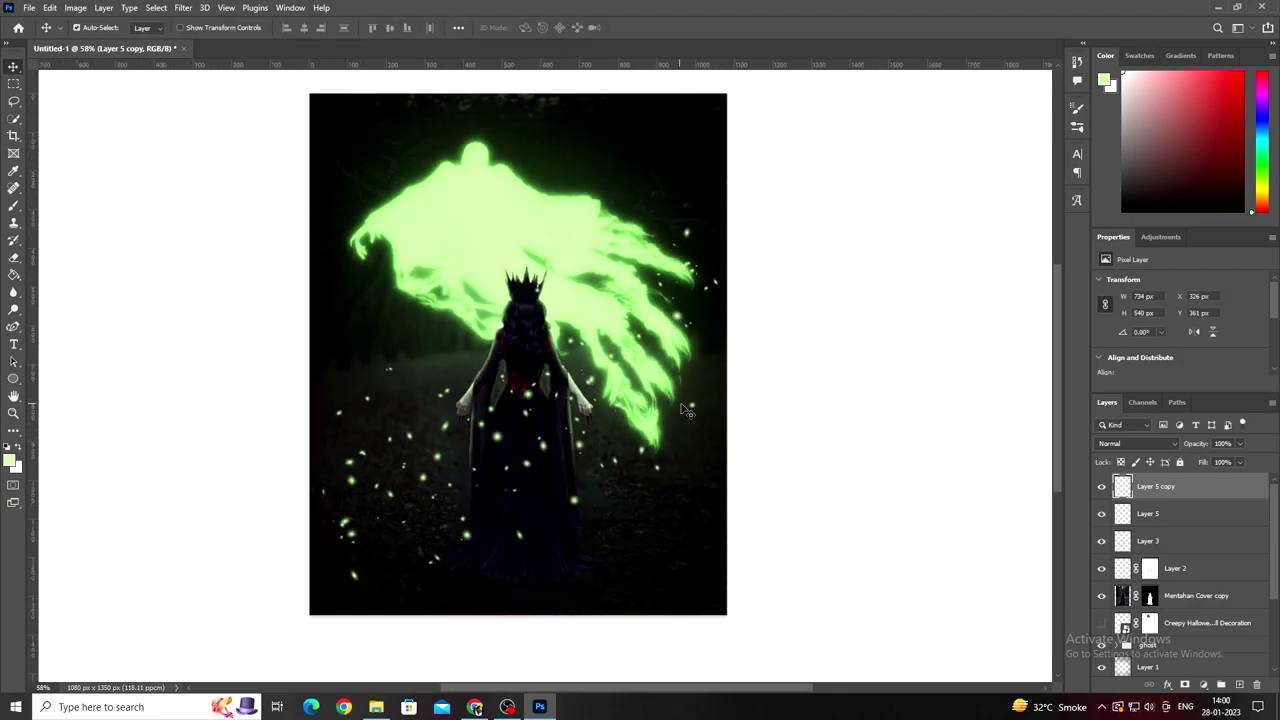
pyautogui.moveTo(684, 331)
pyautogui.mouseDown()
pyautogui.moveTo(673, 347)
pyautogui.moveTo(684, 258)
pyautogui.mouseUp()
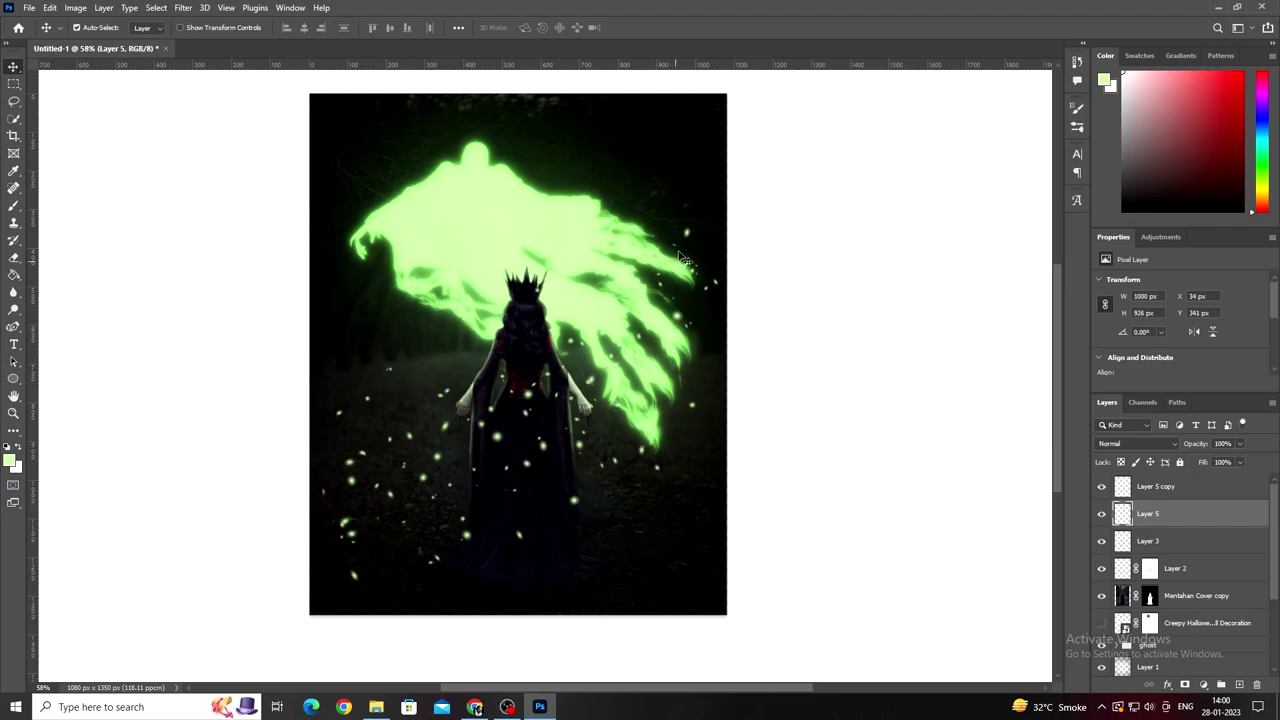
# Step: Move the Layer 5 copy into the lower half and merge it down into Layer 5
pyautogui.click(1157, 495)
pyautogui.hotkey('ctrl', 't')
pyautogui.moveTo(665, 378)
pyautogui.mouseDown()
pyautogui.moveTo(491, 263)
pyautogui.moveTo(655, 526)
pyautogui.mouseUp()
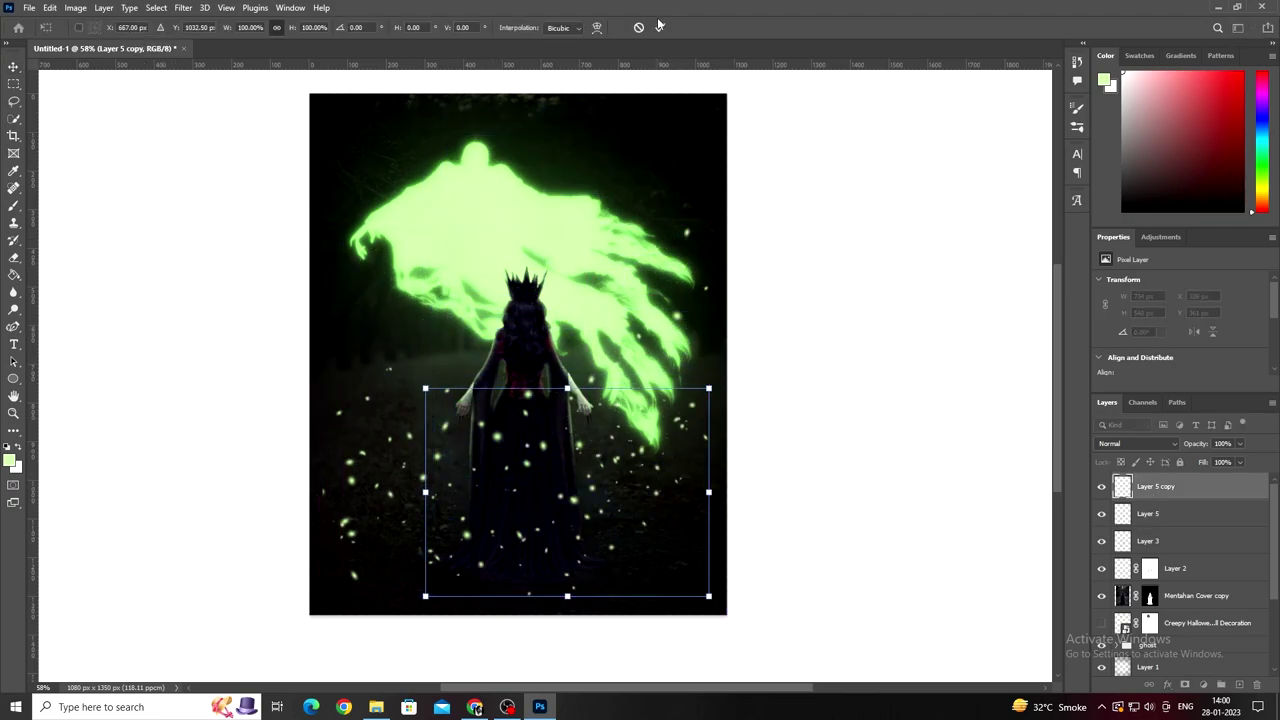
pyautogui.press('Return')
pyautogui.hotkey('ctrl', 'e')
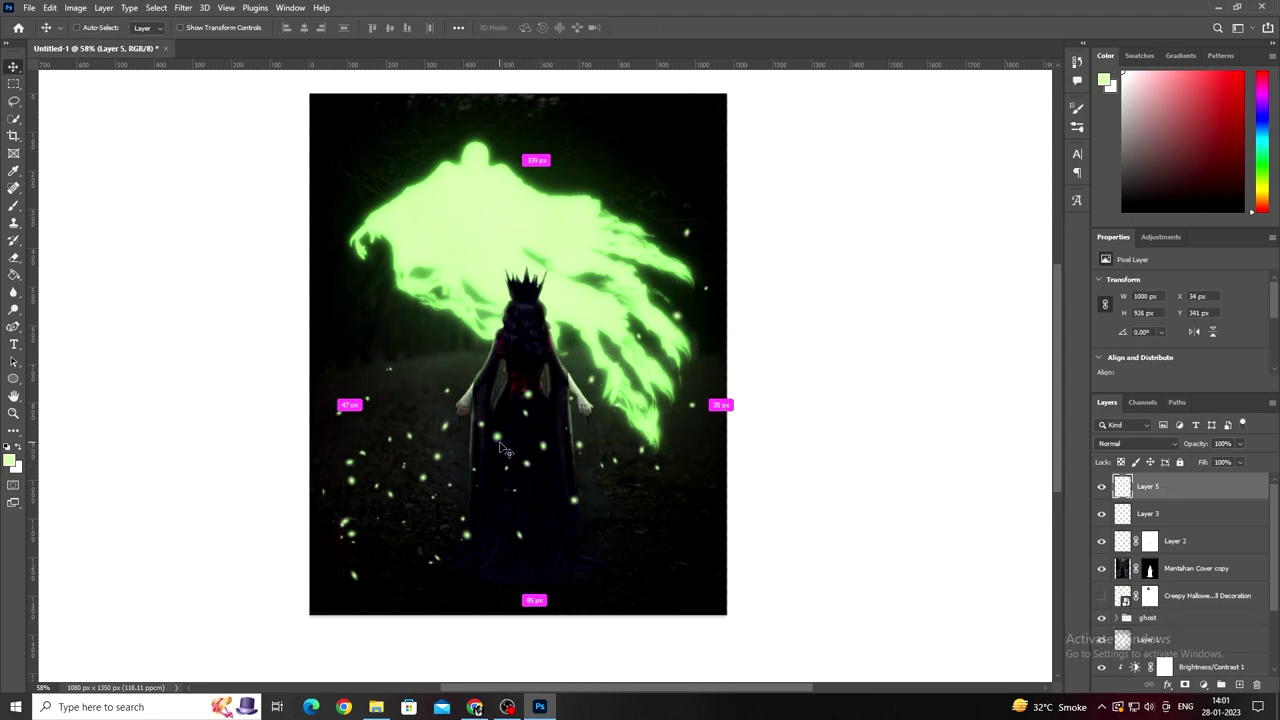
# Step: Duplicate Layer 5 again, flip the copy horizontally, and merge into 'Layer 5 copy'
pyautogui.hotkey('ctrl', 't')
pyautogui.rightClick(612, 144)
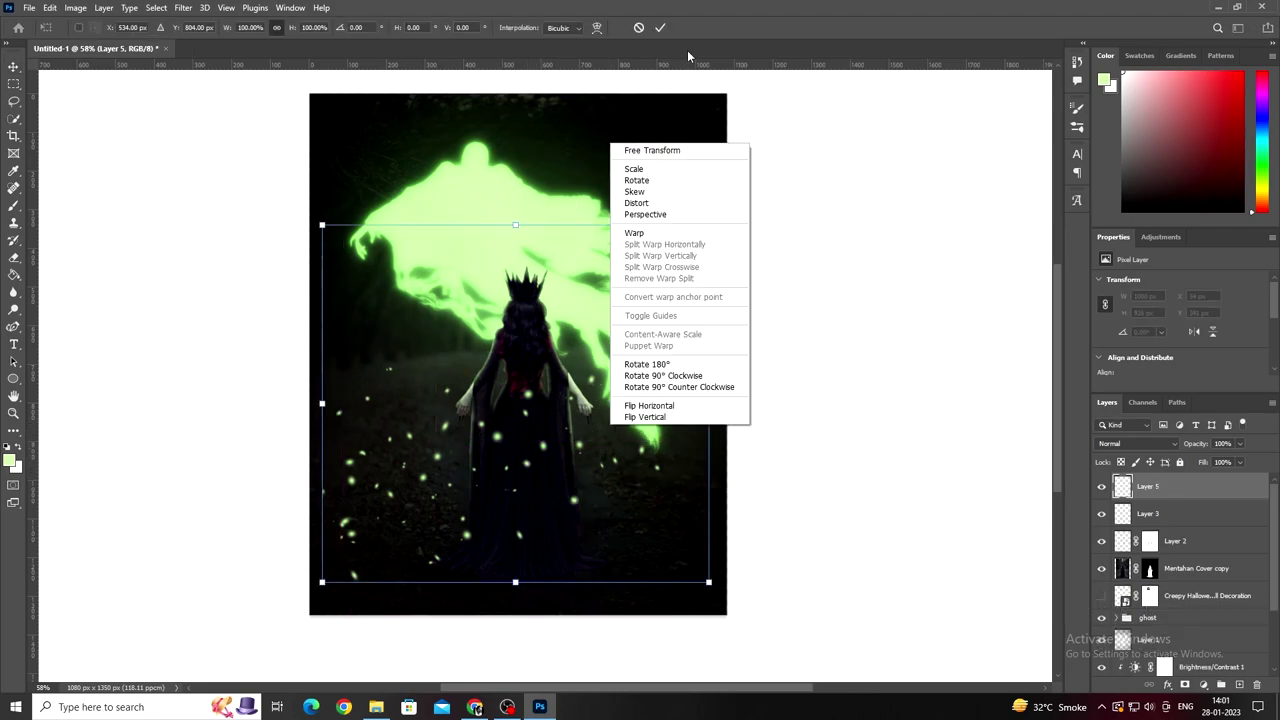
pyautogui.click(660, 28)
pyautogui.click(660, 28)
pyautogui.hotkey('ctrl', 'j')
pyautogui.hotkey('ctrl', 't')
pyautogui.rightClick(634, 398)
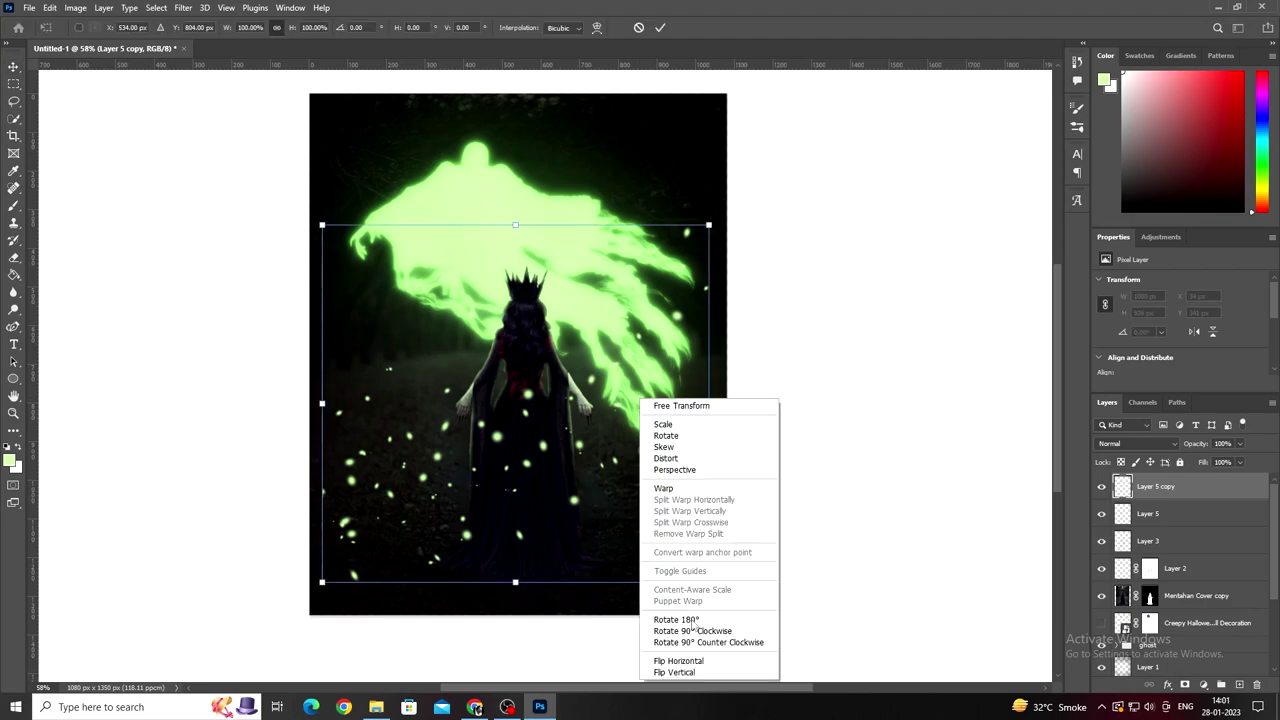
pyautogui.click(690, 664)
pyautogui.click(660, 28)
pyautogui.scroll(-2, 751, 506)
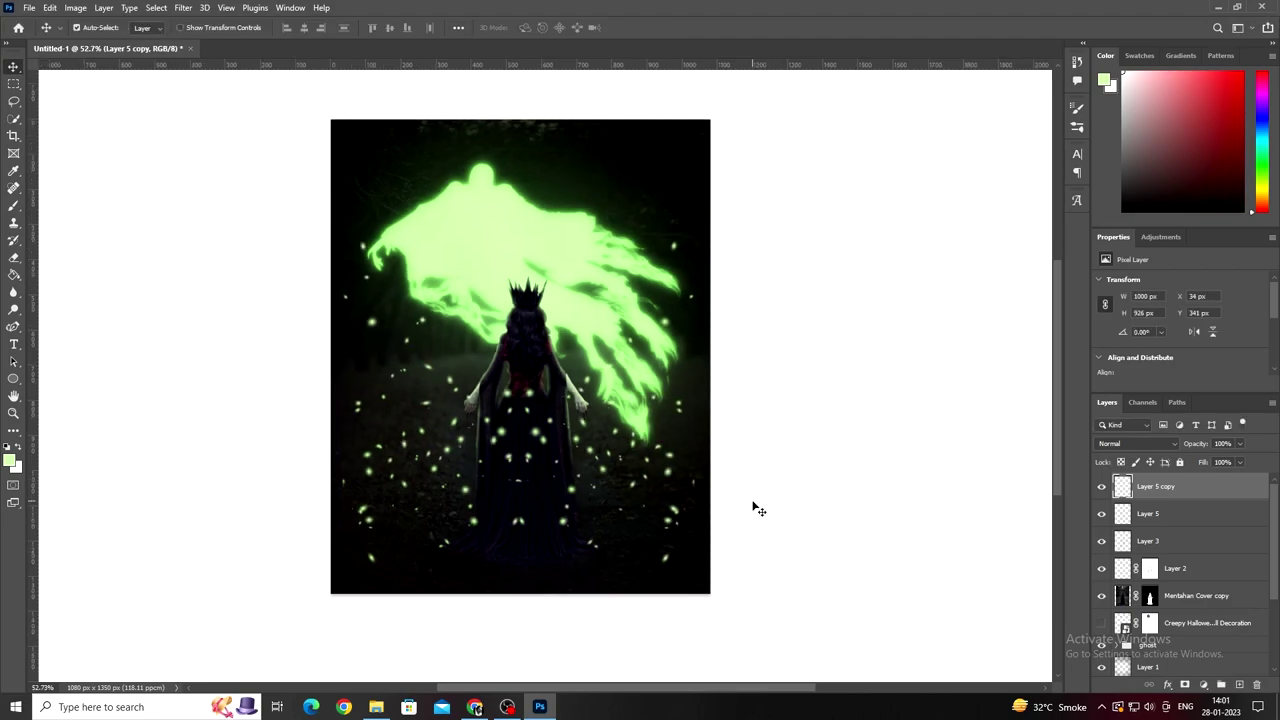
pyautogui.scroll(-1, 751, 506)
pyautogui.scroll(3, 571, 474)
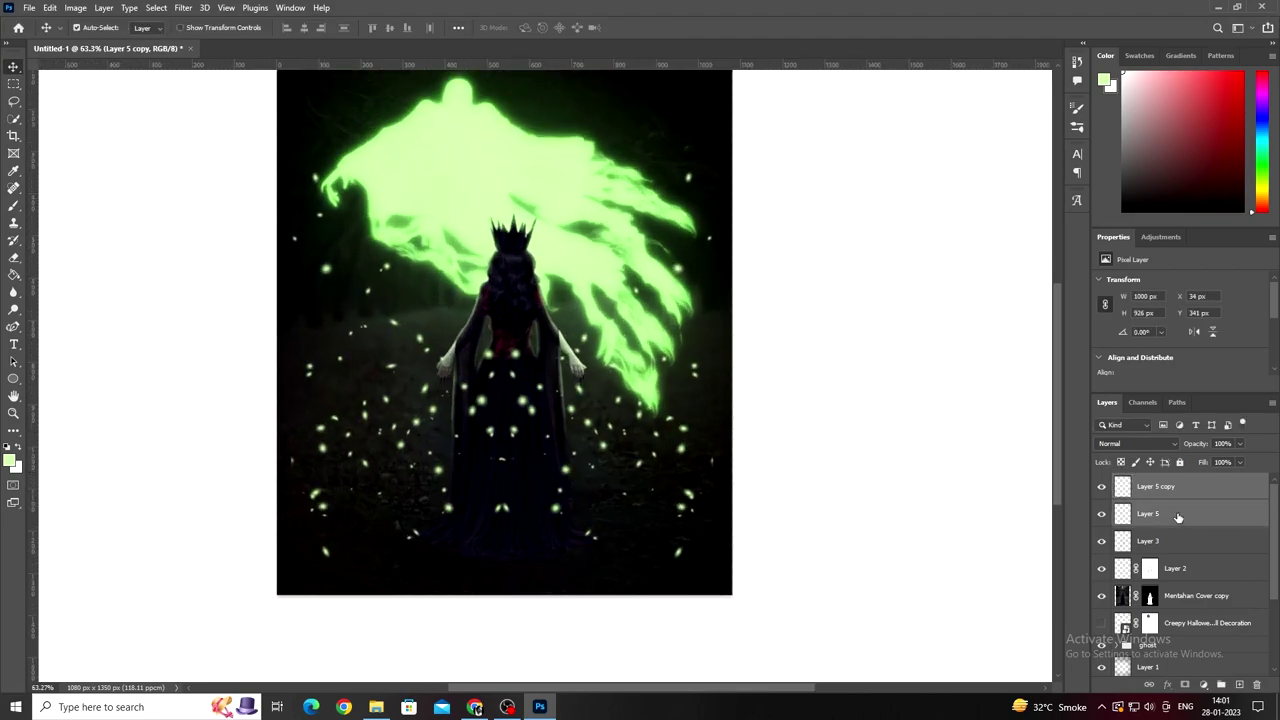
pyautogui.moveTo(1148, 513); pyautogui.dragTo(1257, 684)
# Step: Add a white mask to Layer 5 copy and set a Soft Round brush to 25% opacity
pyautogui.click(1187, 684)
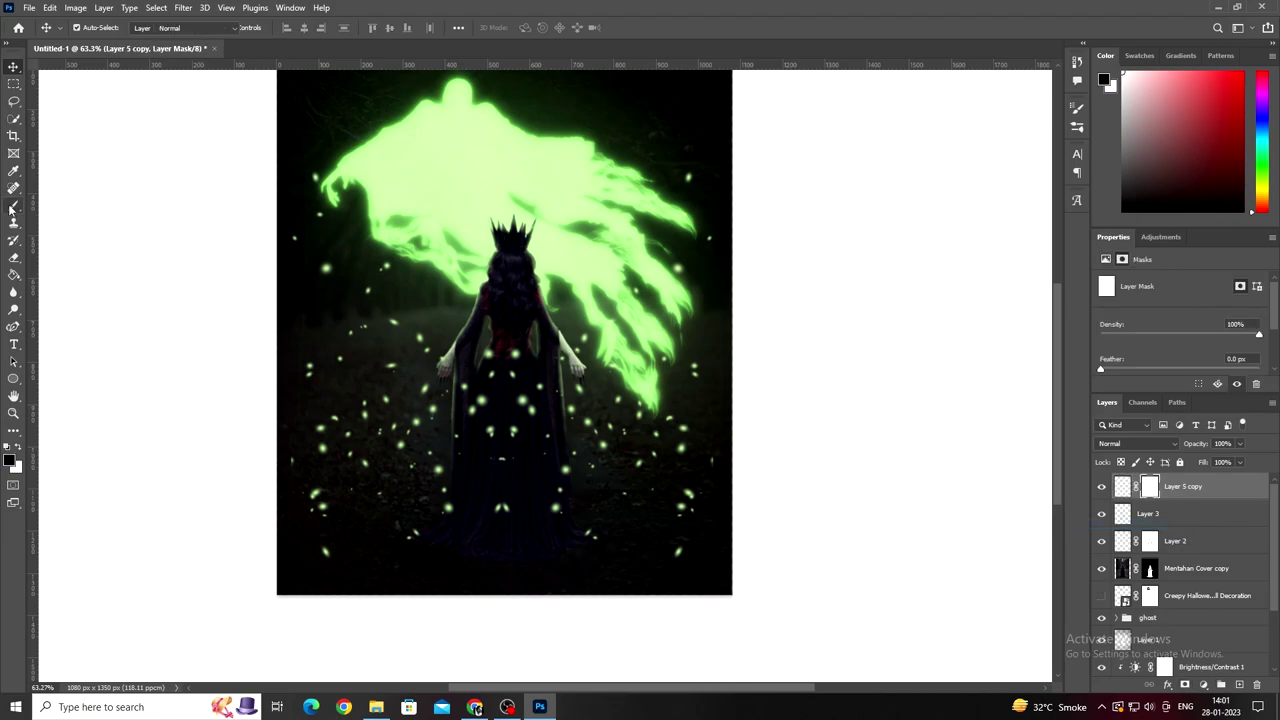
pyautogui.click(13, 205)
pyautogui.rightClick(545, 415)
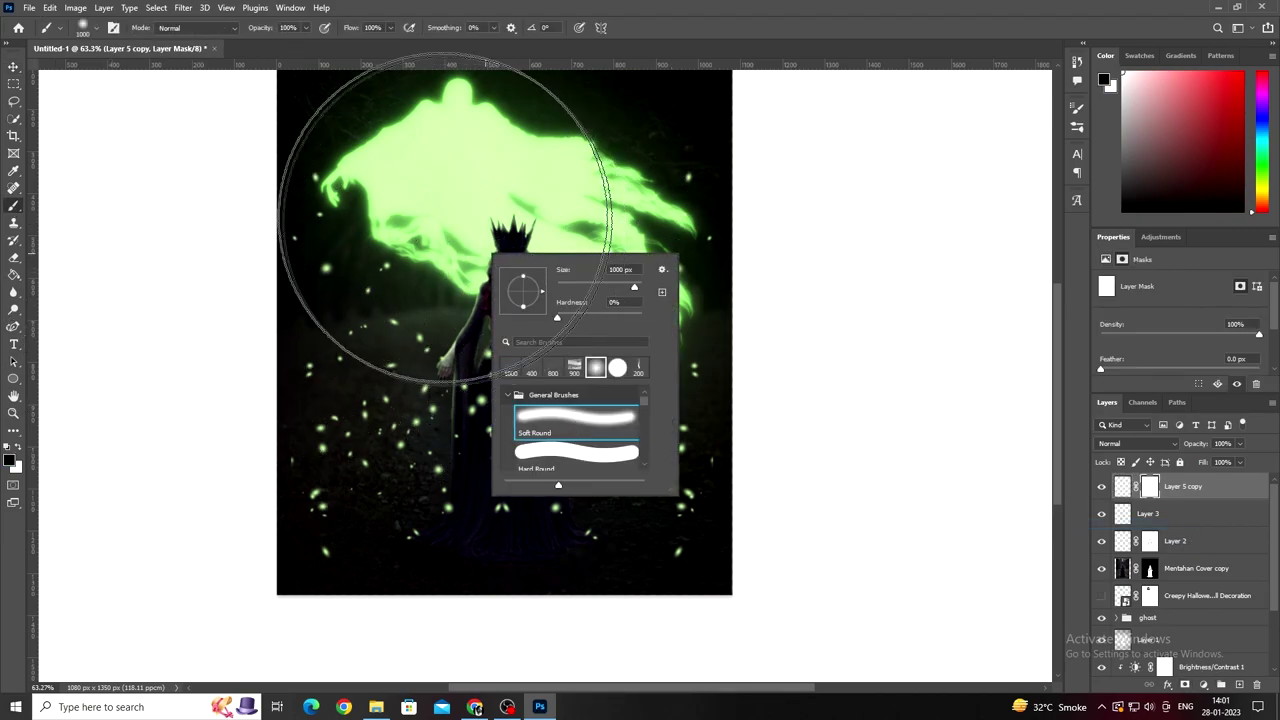
pyautogui.click(390, 27)
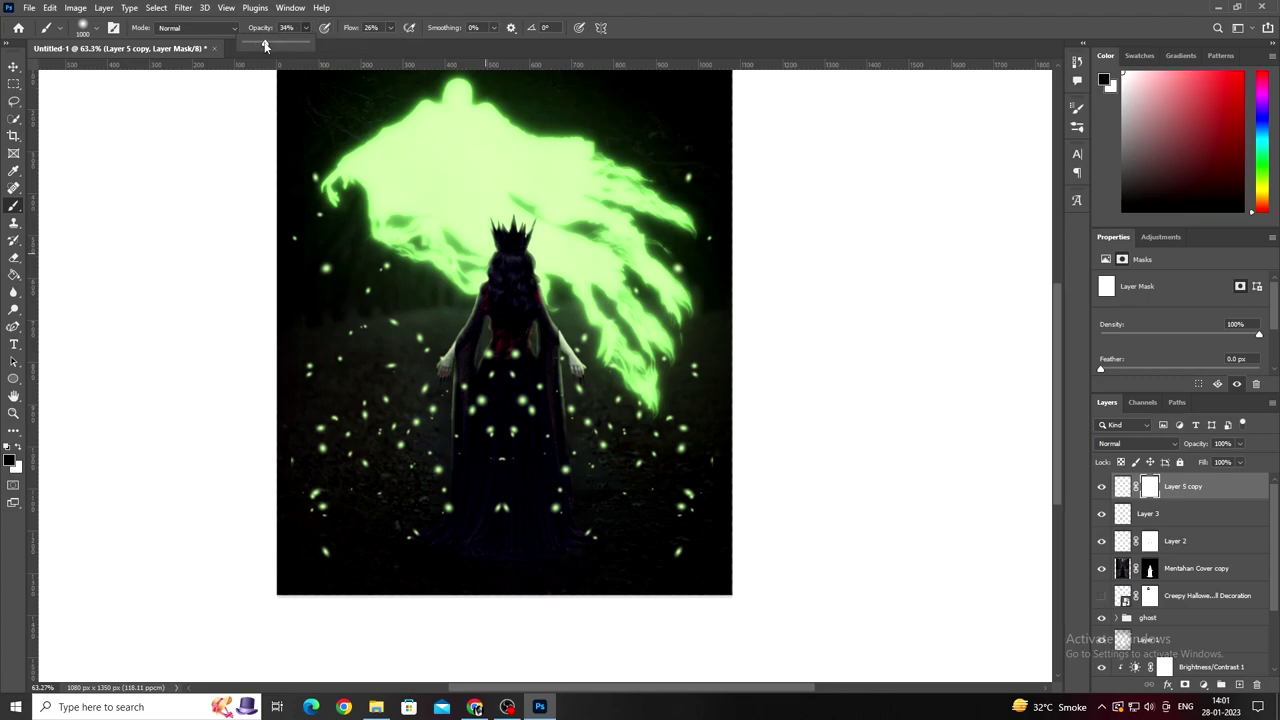
pyautogui.moveTo(306, 28); pyautogui.dragTo(258, 44)
# Step: Mask out the sparkles over the dress, shrinking the brush to 250
pyautogui.moveTo(507, 387)
pyautogui.mouseDown()
pyautogui.moveTo(500, 423)
pyautogui.moveTo(400, 486)
pyautogui.moveTo(471, 443)
pyautogui.mouseUp()
pyautogui.press('[')
pyautogui.press('[')
pyautogui.press('[')
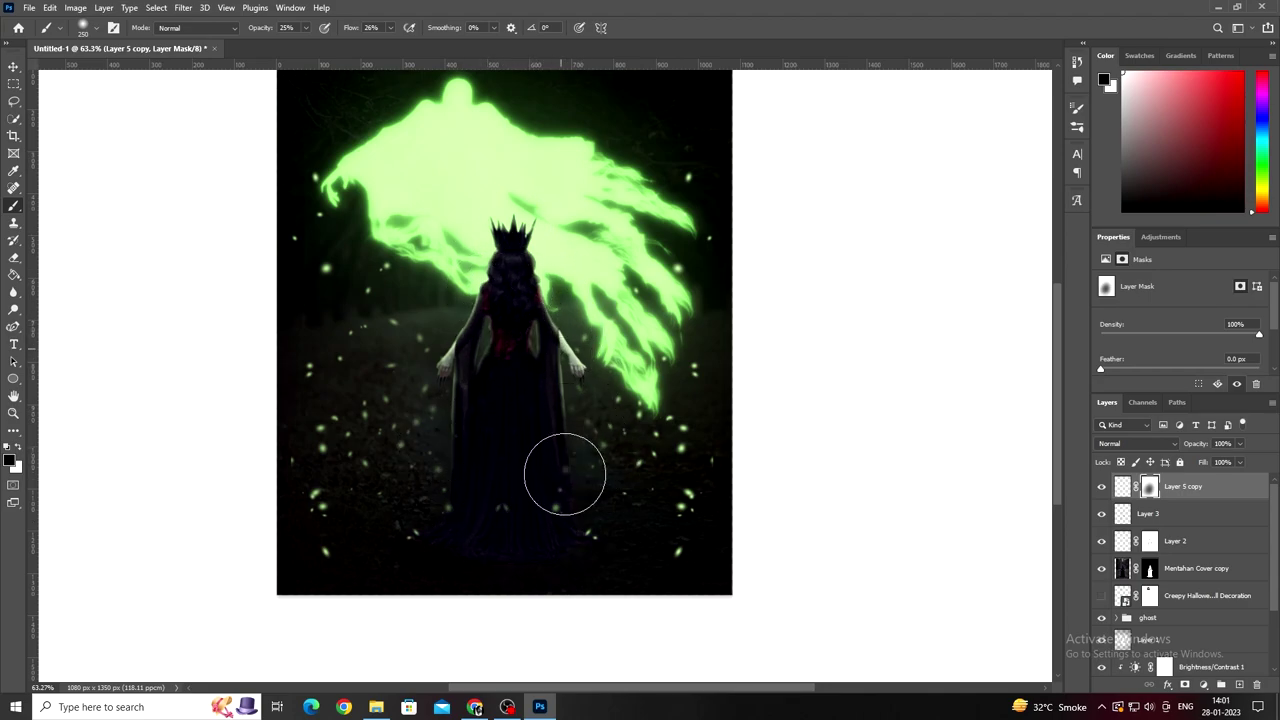
pyautogui.keyDown('alt'); pyautogui.scroll(-2, 560, 480); pyautogui.keyUp('alt')
pyautogui.keyDown('alt'); pyautogui.scroll(-2, 586, 486); pyautogui.keyUp('alt')
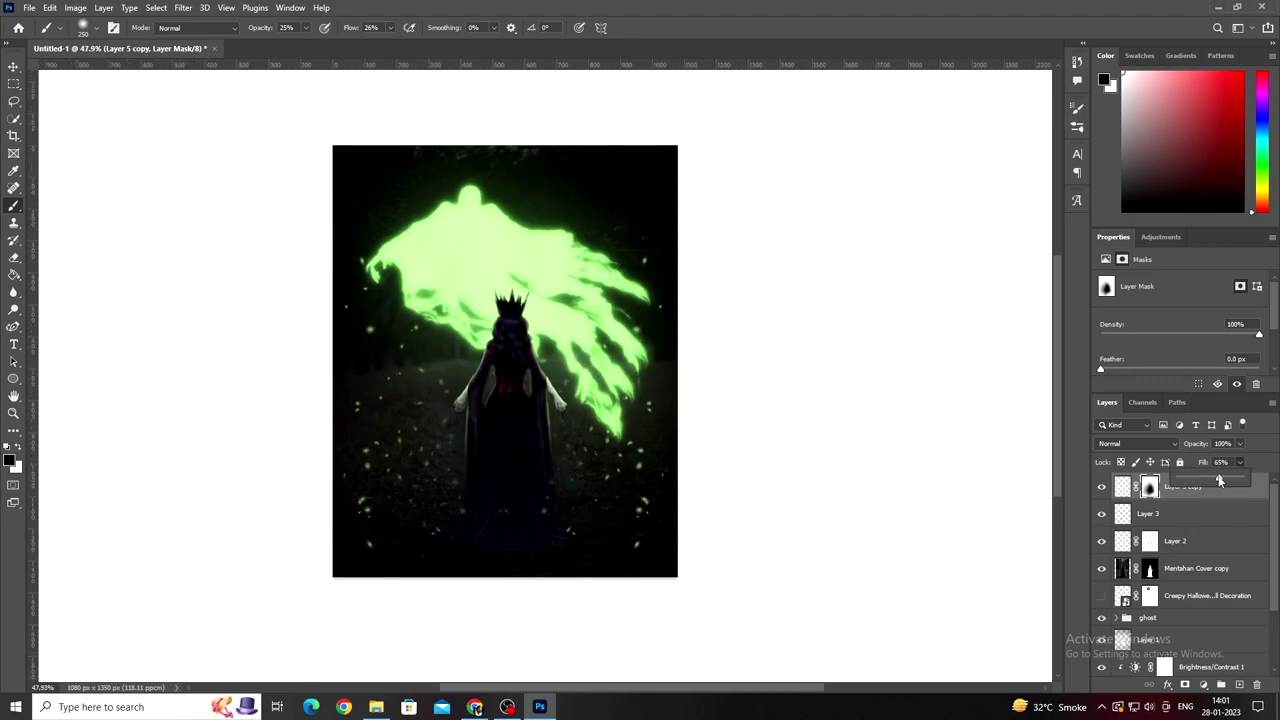
pyautogui.keyDown('alt'); pyautogui.scroll(2, 650, 465); pyautogui.keyUp('alt')
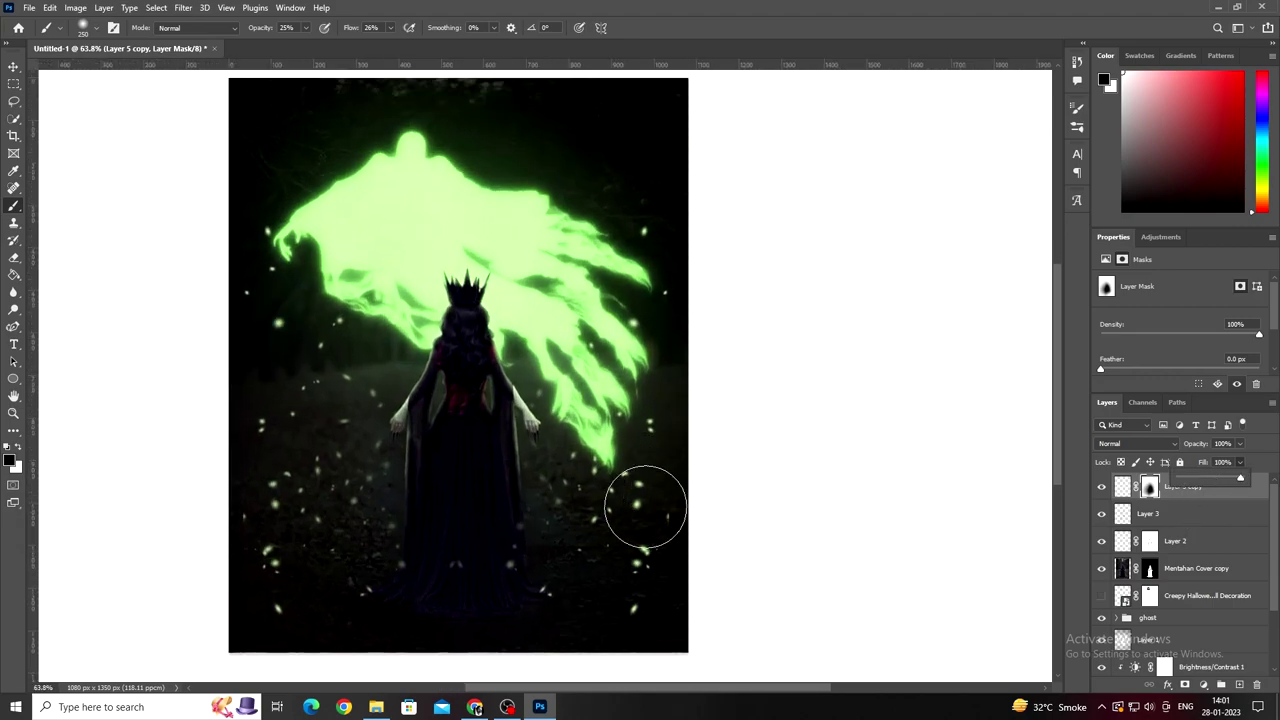
pyautogui.keyDown('alt'); pyautogui.scroll(-1, 645, 505); pyautogui.keyUp('alt')
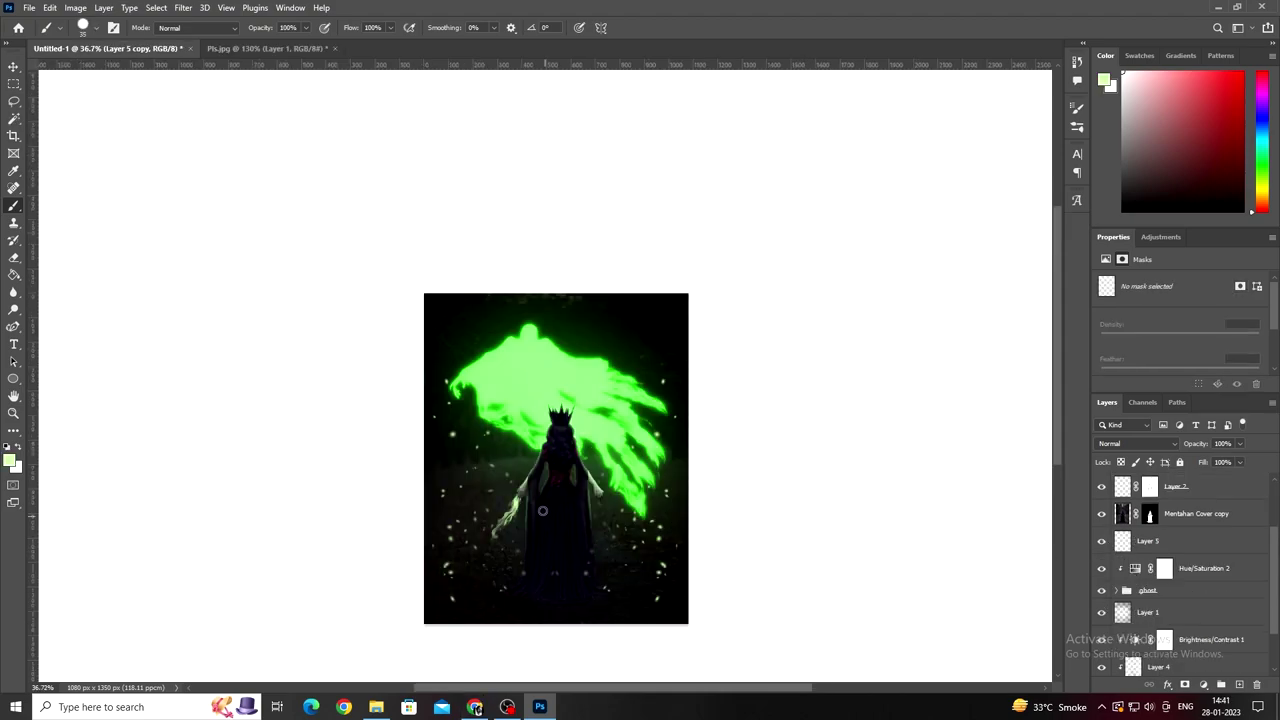
# Step: Nudge the wisp into place at the left hand, discarding a trial rotated copy
pyautogui.keyDown('alt'); pyautogui.scroll(3, 542, 511); pyautogui.keyUp('alt')
pyautogui.keyDown('alt'); pyautogui.scroll(5, 560, 525); pyautogui.keyUp('alt')
pyautogui.press('v')
pyautogui.moveTo(385, 443); pyautogui.dragTo(410, 470)
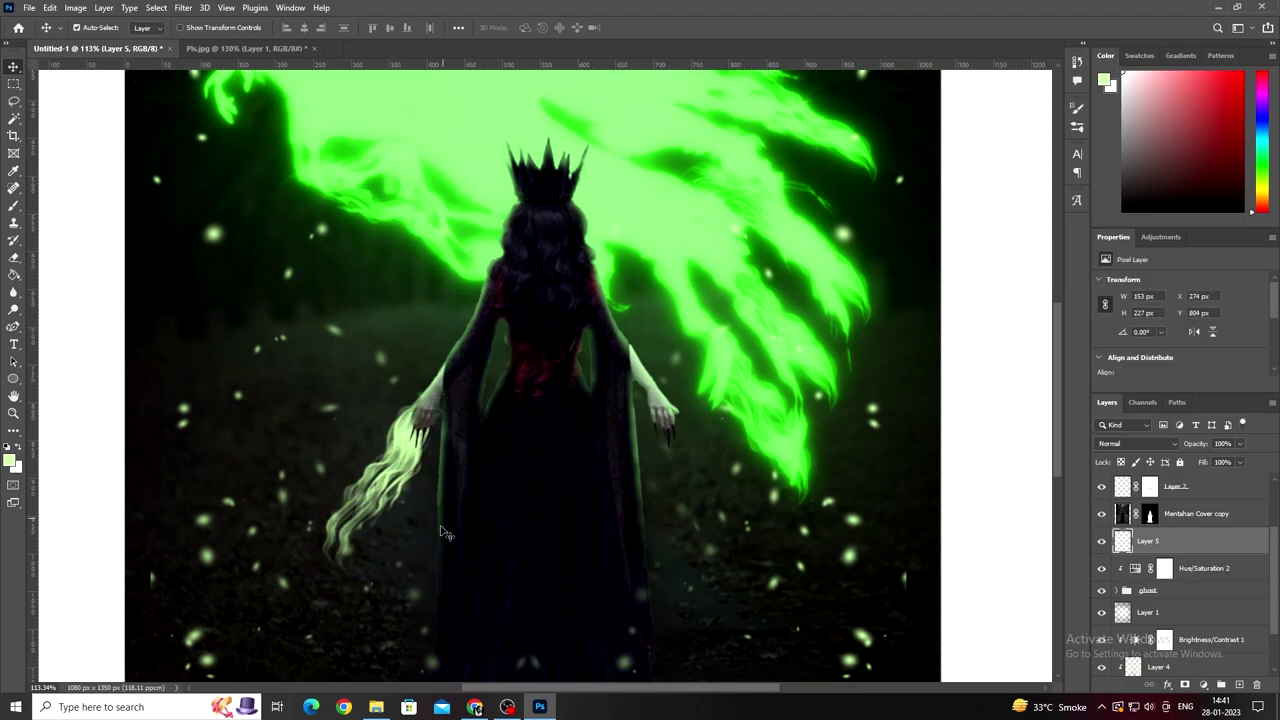
pyautogui.hotkey('ctrl', 't')
pyautogui.moveTo(424, 602); pyautogui.dragTo(463, 587)
pyautogui.moveTo(388, 507); pyautogui.dragTo(415, 517)
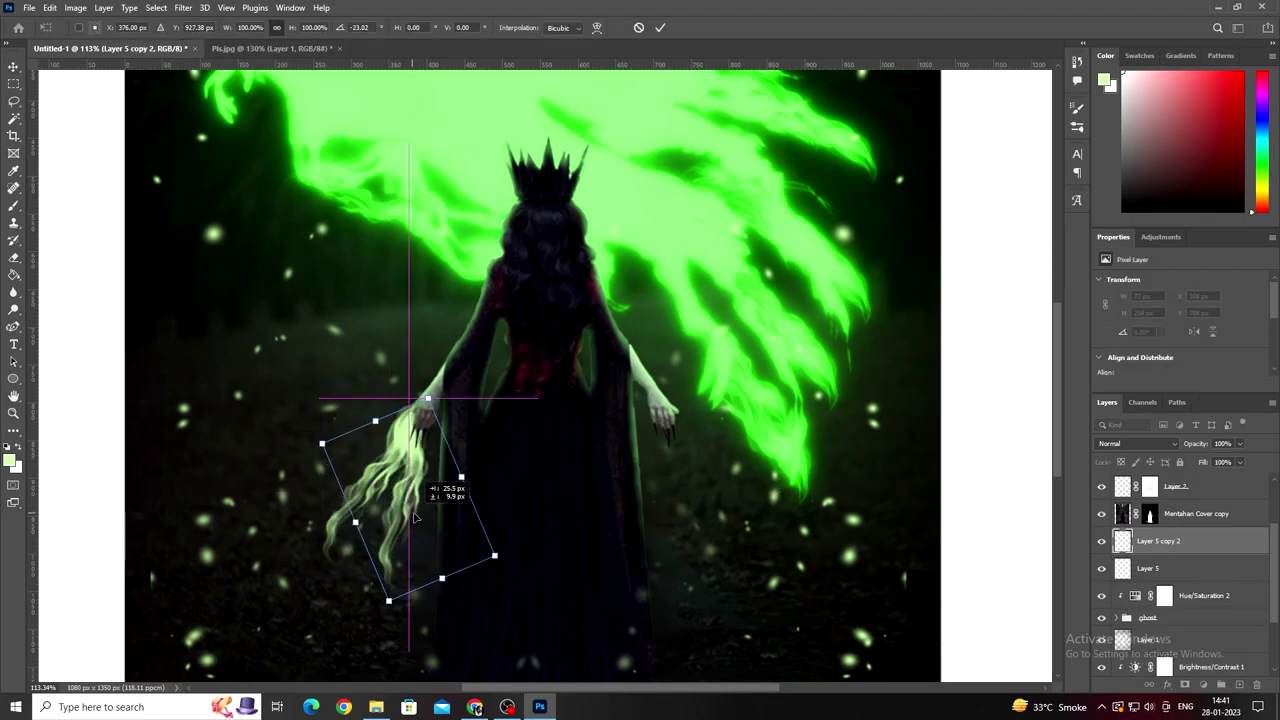
pyautogui.press('Escape')
pyautogui.press('Delete')
# Step: Copy the wisp to the right hand and flip it horizontally
pyautogui.keyDown('alt'); pyautogui.scroll(-3, 486, 528); pyautogui.keyUp('alt')
pyautogui.keyDown('alt'); pyautogui.scroll(-2, 486, 528); pyautogui.keyUp('alt')
pyautogui.keyDown('alt'); pyautogui.scroll(5, 380, 456); pyautogui.keyUp('alt')
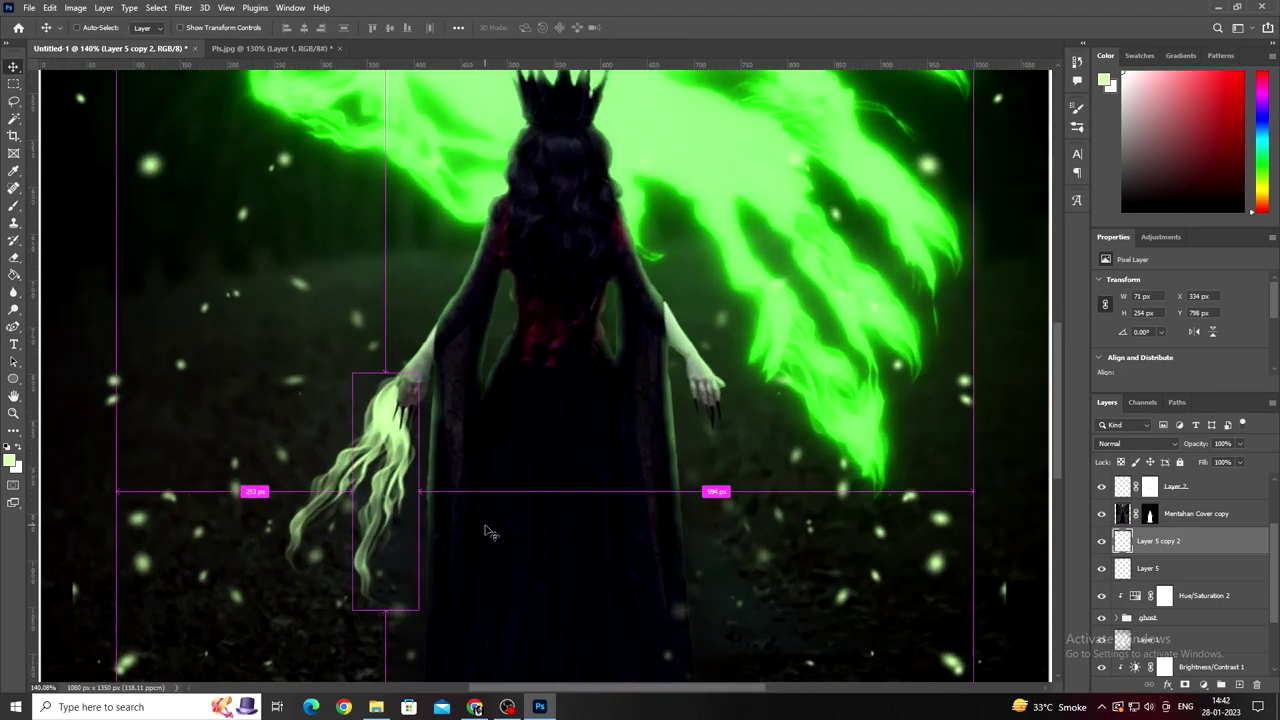
pyautogui.moveTo(380, 456)
pyautogui.mouseDown()
pyautogui.moveTo(700, 427)
pyautogui.moveTo(768, 470)
pyautogui.moveTo(760, 480)
pyautogui.mouseUp()
pyautogui.hotkey('ctrl', 't')
pyautogui.rightClick(709, 428)
pyautogui.click(749, 409)
pyautogui.press('Return')
pyautogui.scroll(-2, 715, 479)
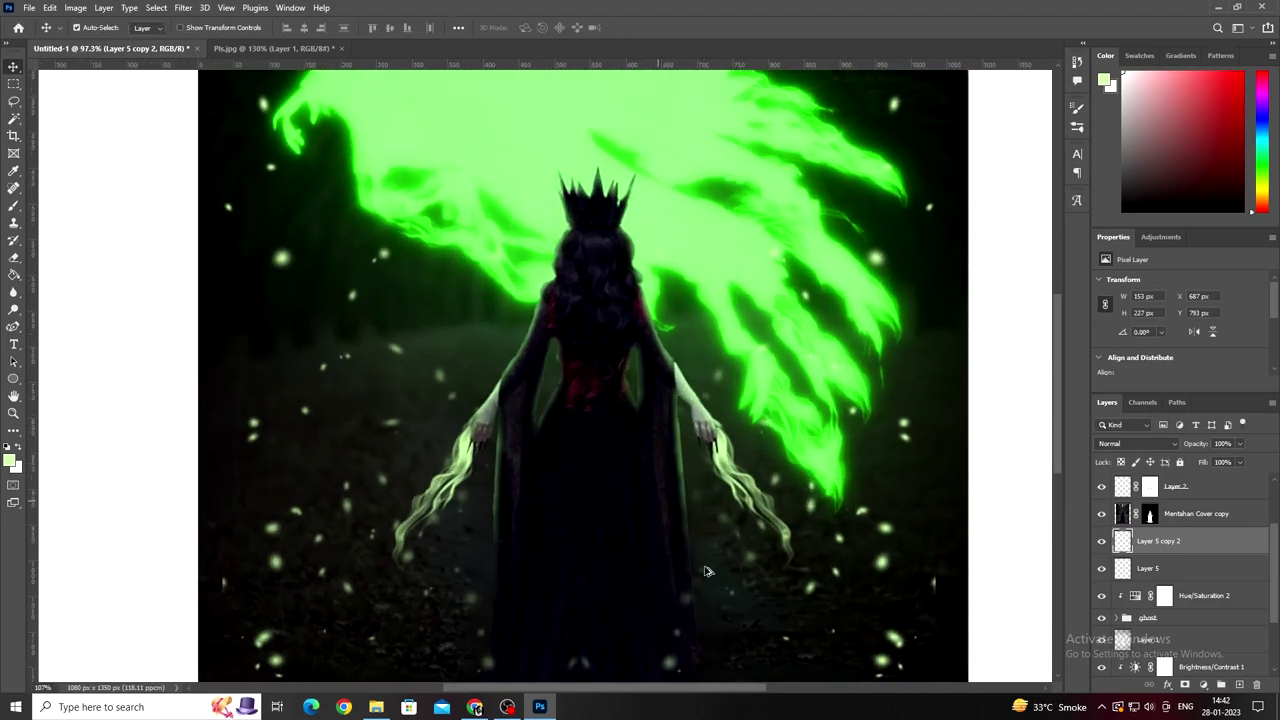
pyautogui.scroll(-3, 710, 575)
pyautogui.scroll(-1, 599, 556)
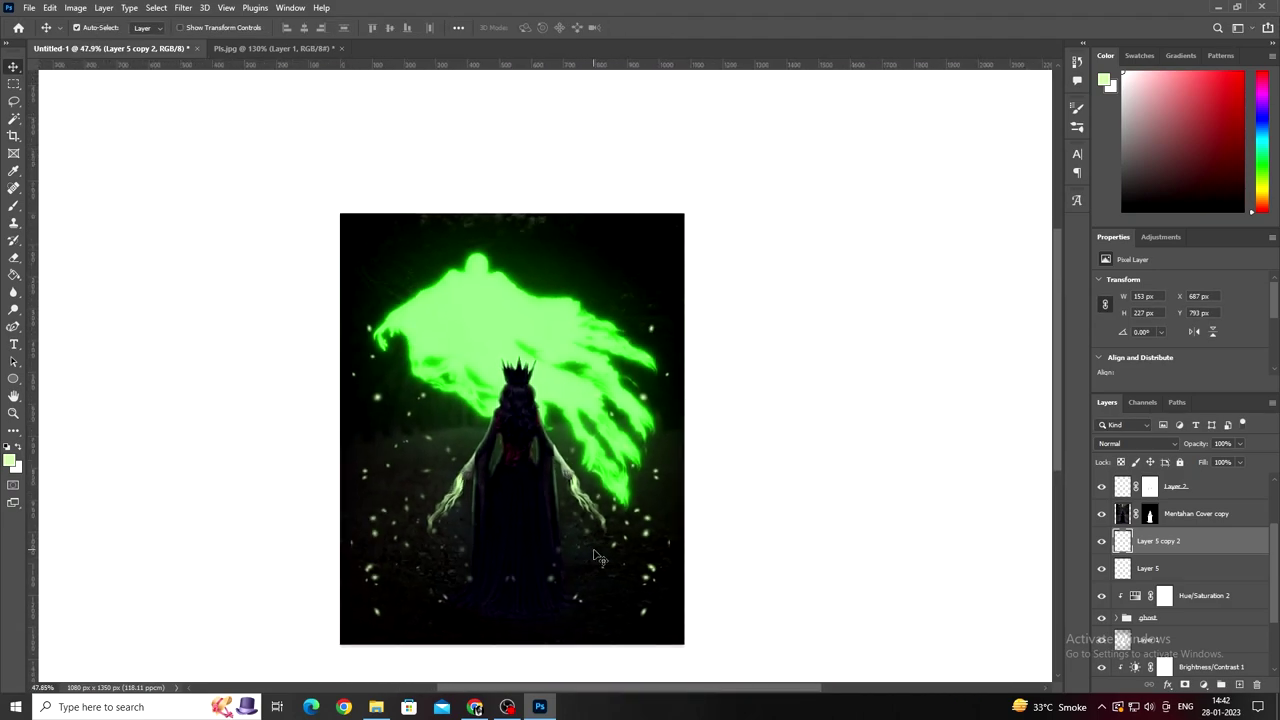
pyautogui.scroll(2, 553, 505)
pyautogui.scroll(2, 632, 507)
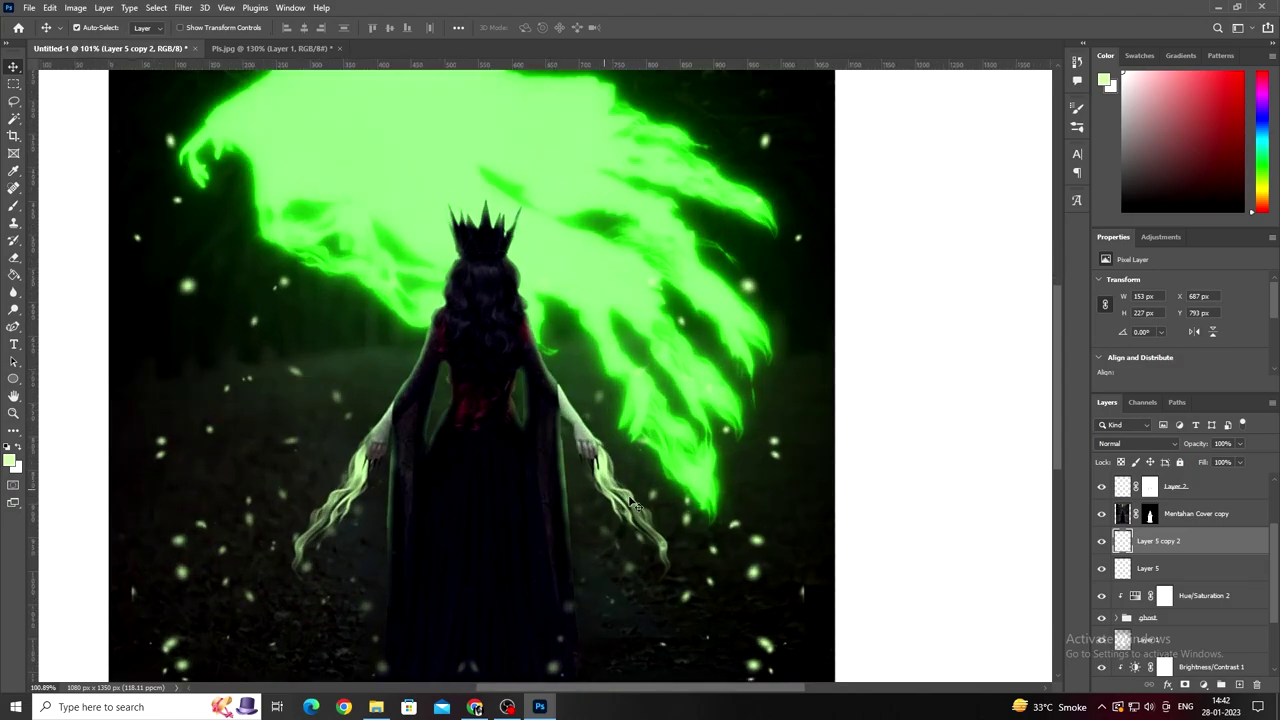
# Step: Merge the two wisp layers and clip a copy of Hue/Saturation 2 to tint them green
pyautogui.keyDown('ctrl'); pyautogui.click(1170, 568); pyautogui.keyUp('ctrl')
pyautogui.rightClick(1170, 568)
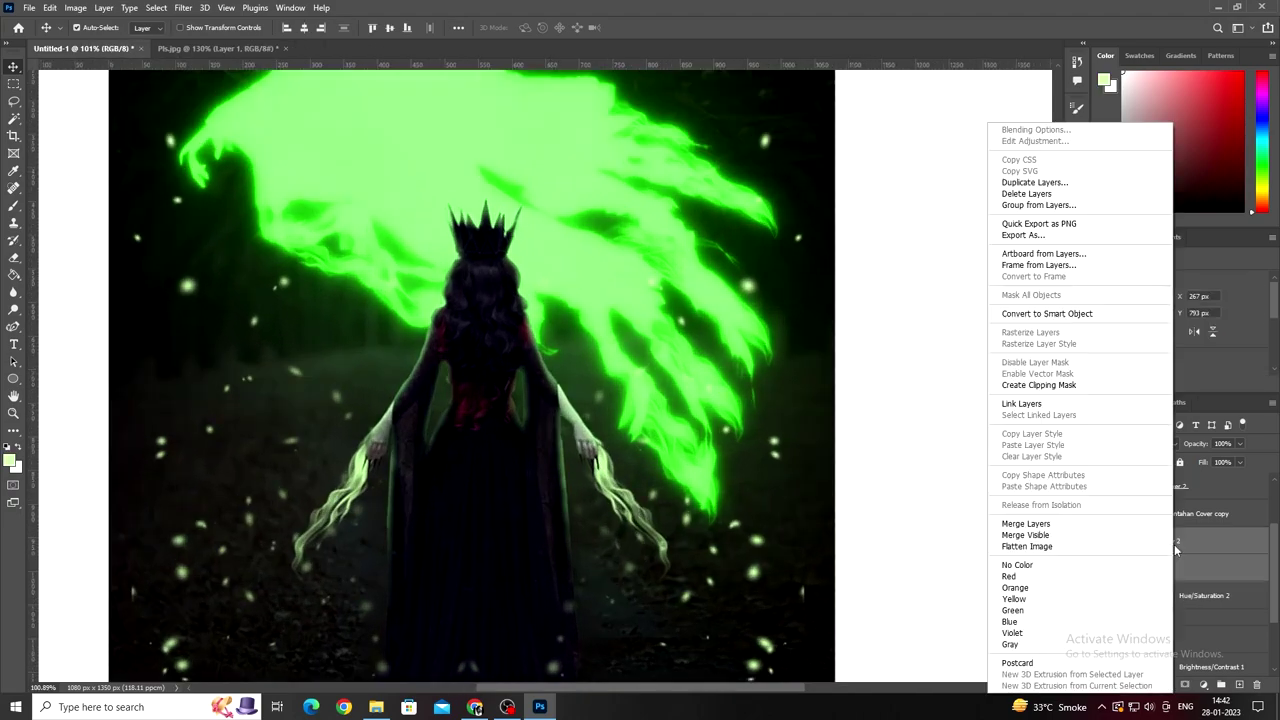
pyautogui.click(1150, 536)
pyautogui.moveTo(1205, 568); pyautogui.dragTo(1177, 548)
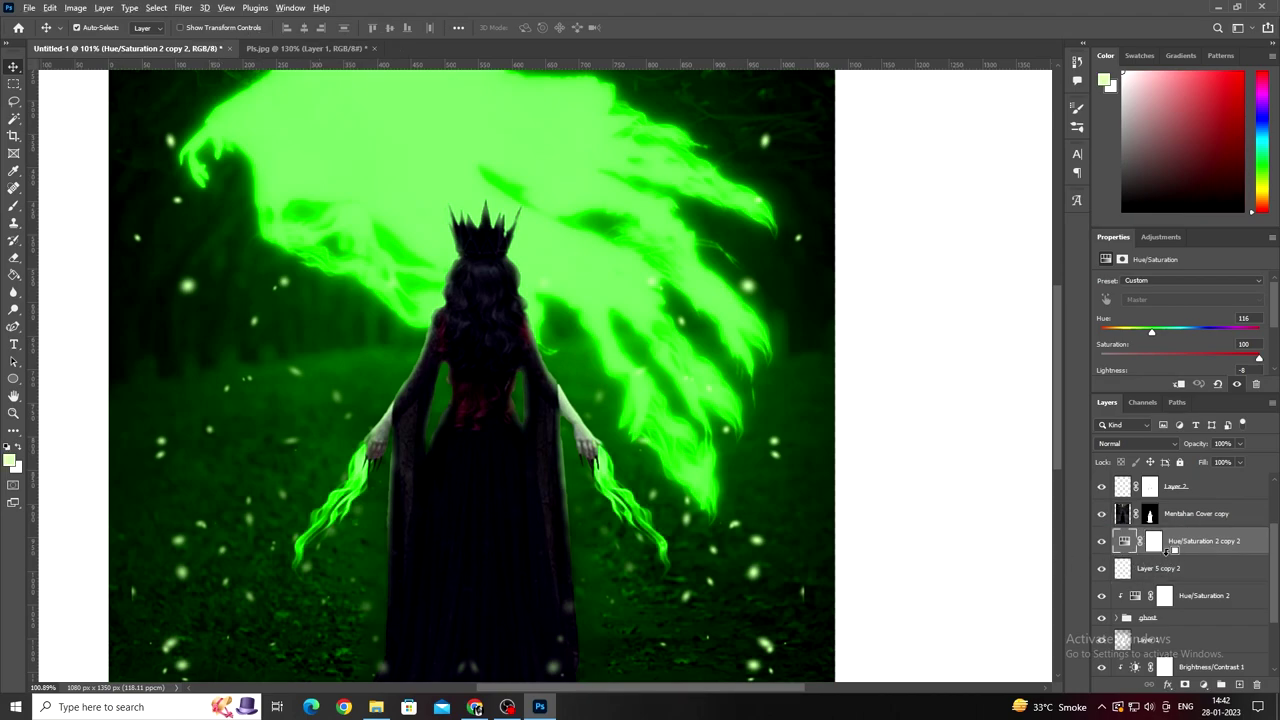
pyautogui.keyDown('alt'); pyautogui.click(1165, 553); pyautogui.keyUp('alt')
# Step: Select every layer and merge them all into one new composite layer on top
pyautogui.hotkey('ctrl', '-')
pyautogui.scroll(2, 1190, 537)
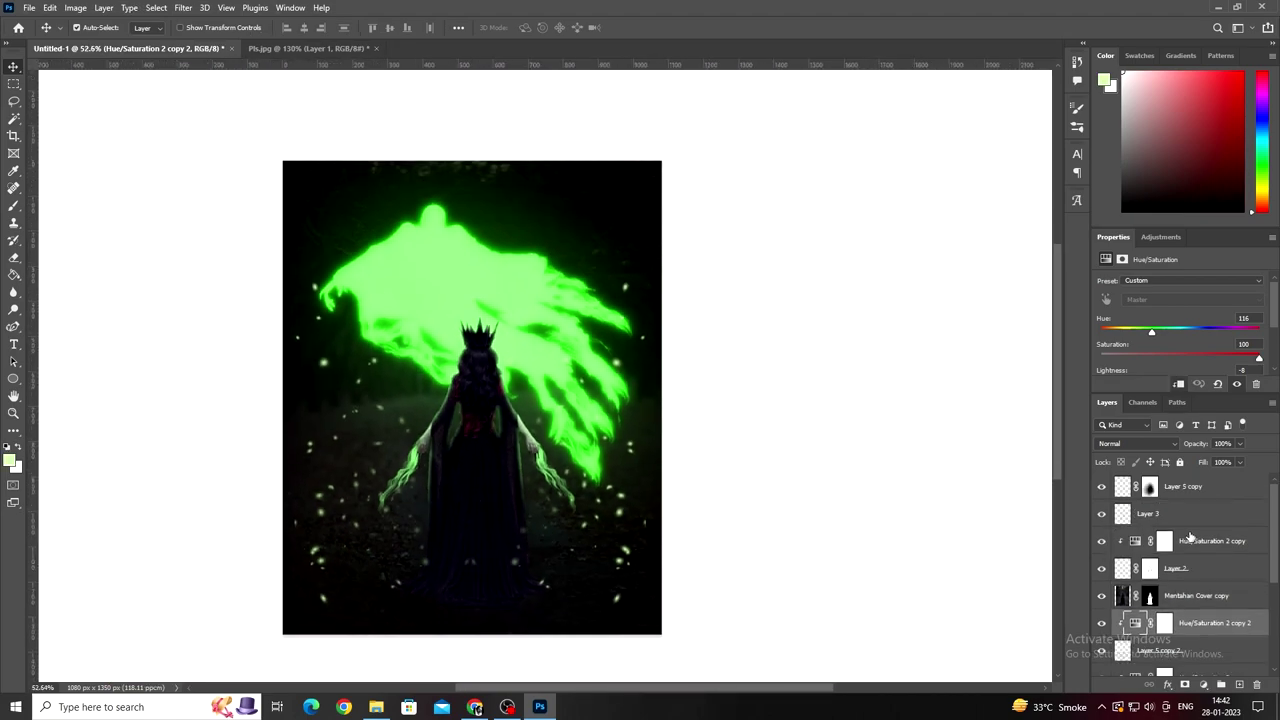
pyautogui.click(1190, 494)
pyautogui.scroll(-4, 1193, 585)
pyautogui.keyDown('shift'); pyautogui.click(1168, 636); pyautogui.keyUp('shift')
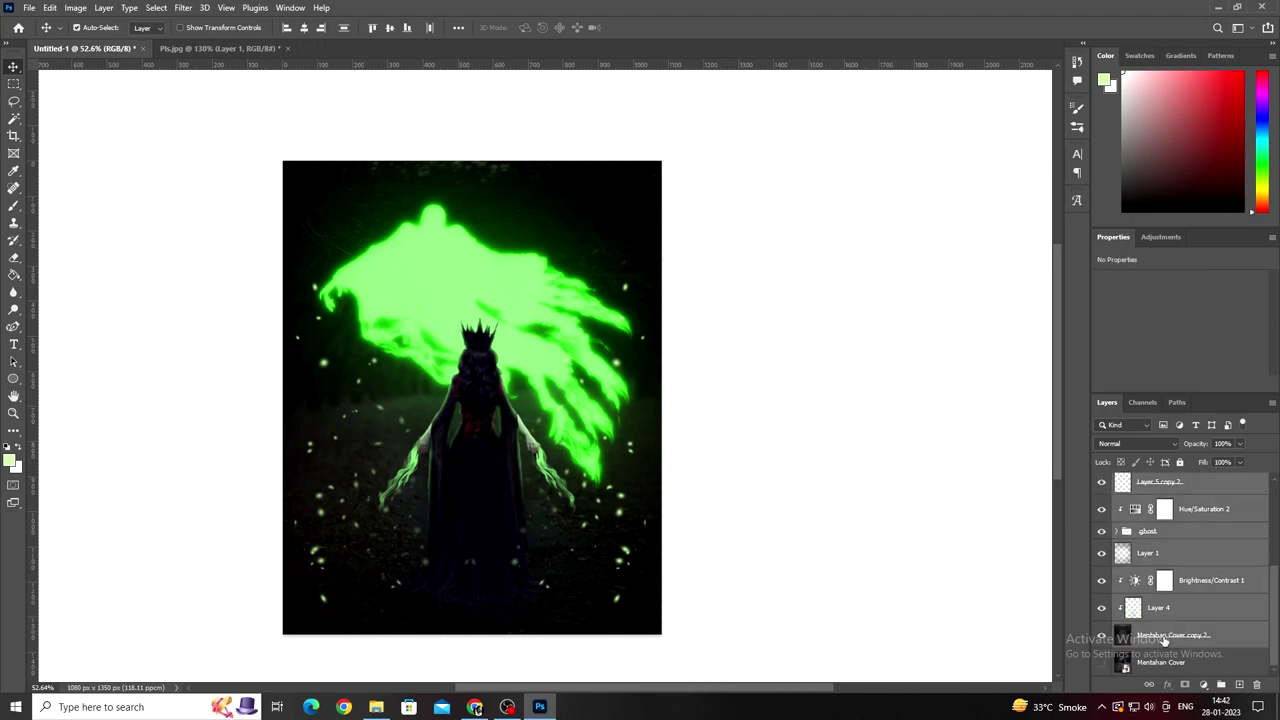
pyautogui.scroll(2, 1180, 570)
pyautogui.scroll(1, 1180, 570)
pyautogui.rightClick(1201, 513)
pyautogui.click(1051, 523)
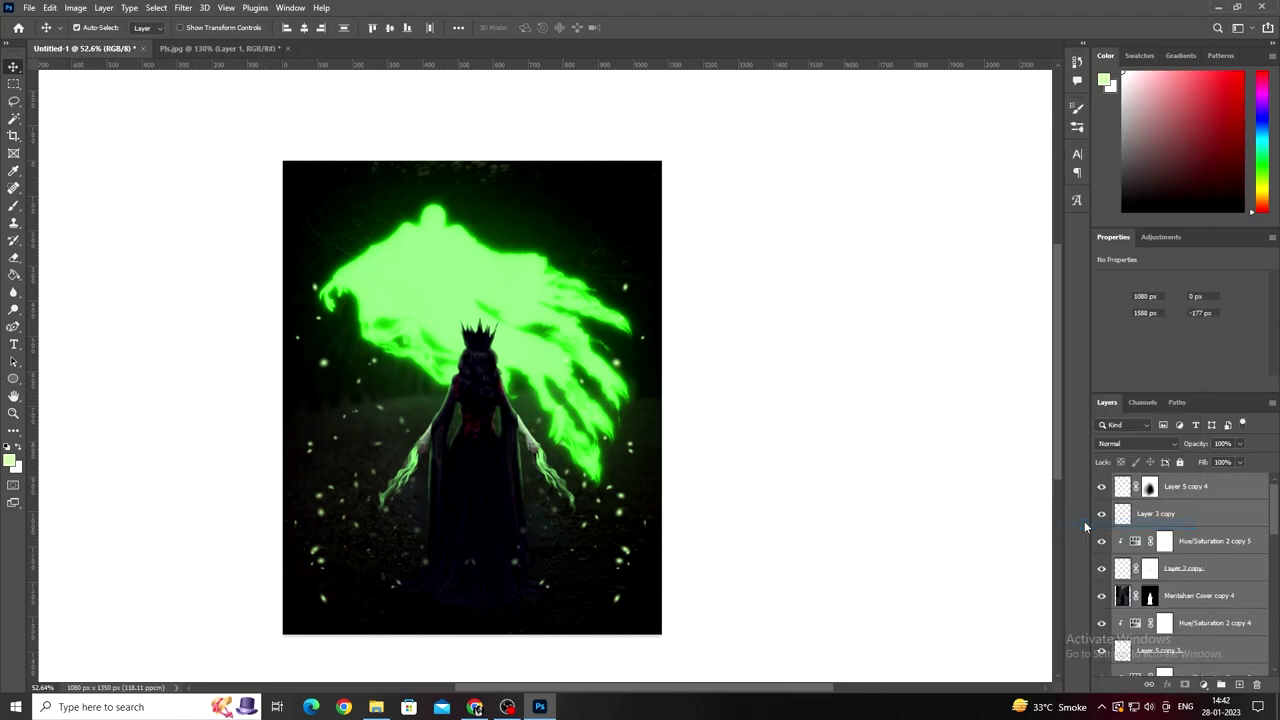
pyautogui.click(227, 10)
pyautogui.moveTo(183, 8)
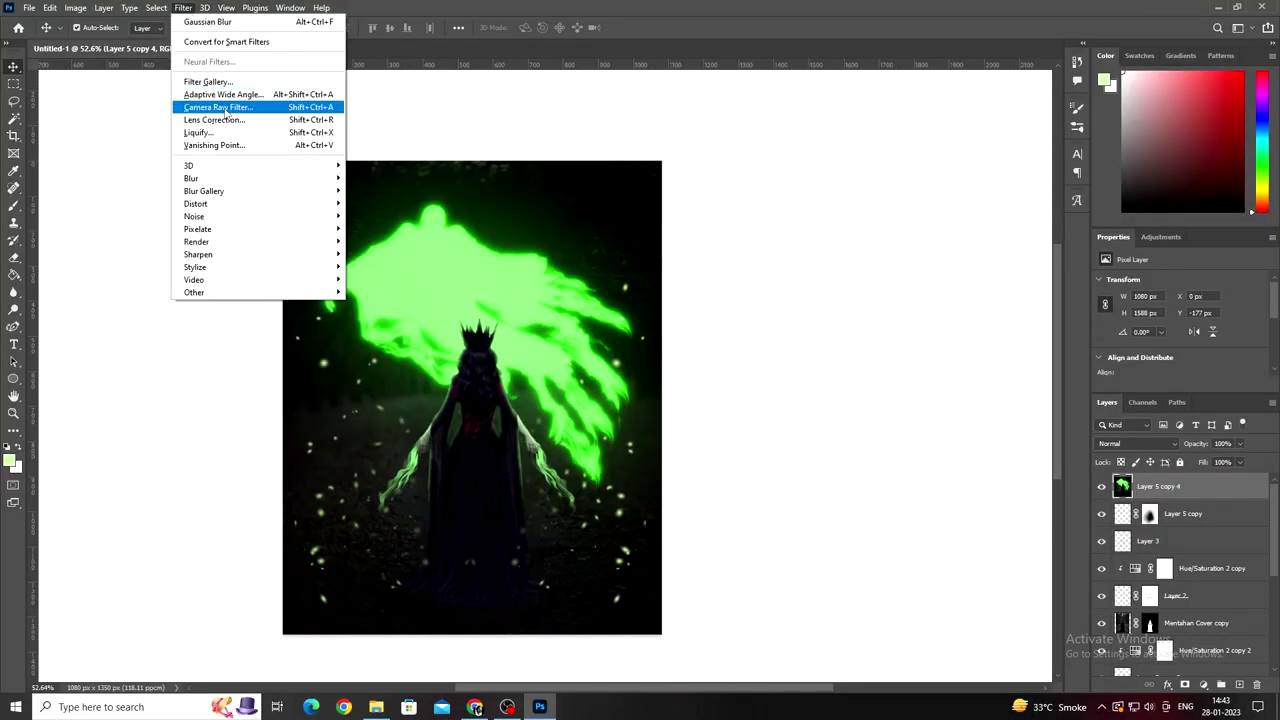
# Step: In Camera Raw Basic, set Temperature -12, Tint -42, Exposure -0.40, and adjust blacks, clarity and saturation
pyautogui.click(225, 106)
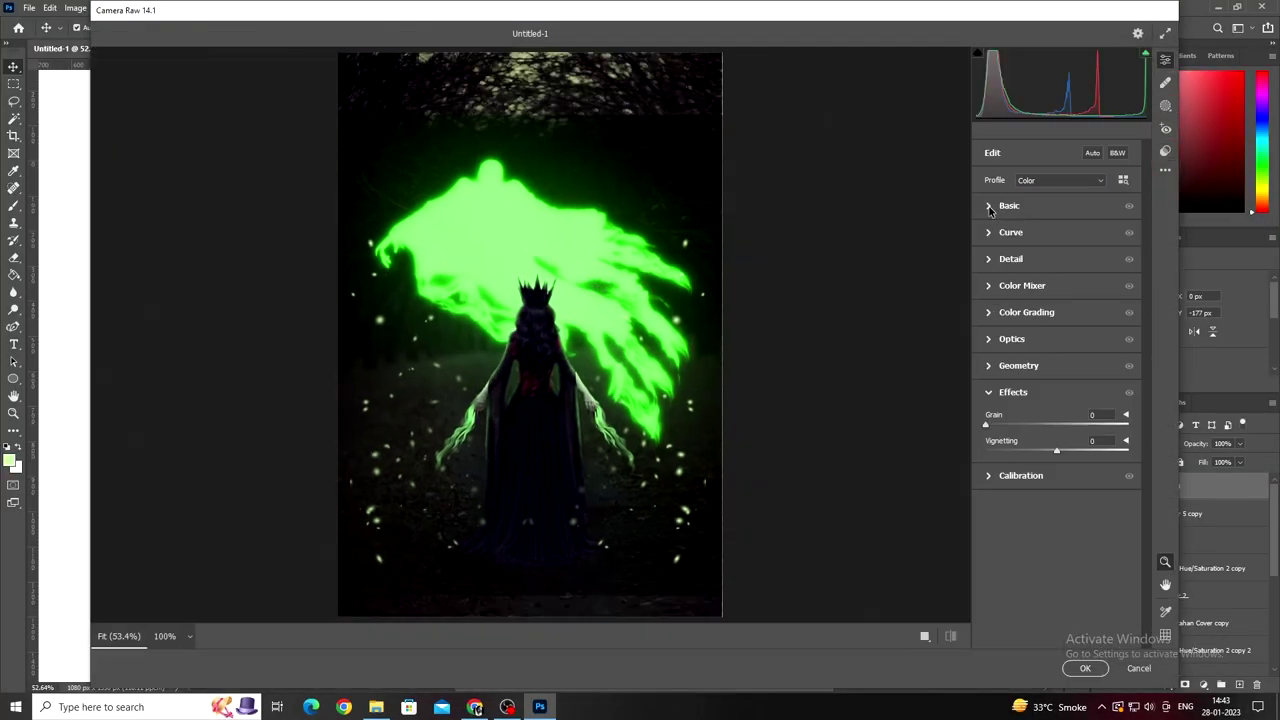
pyautogui.click(1009, 205)
pyautogui.moveTo(1057, 258); pyautogui.dragTo(1043, 281)
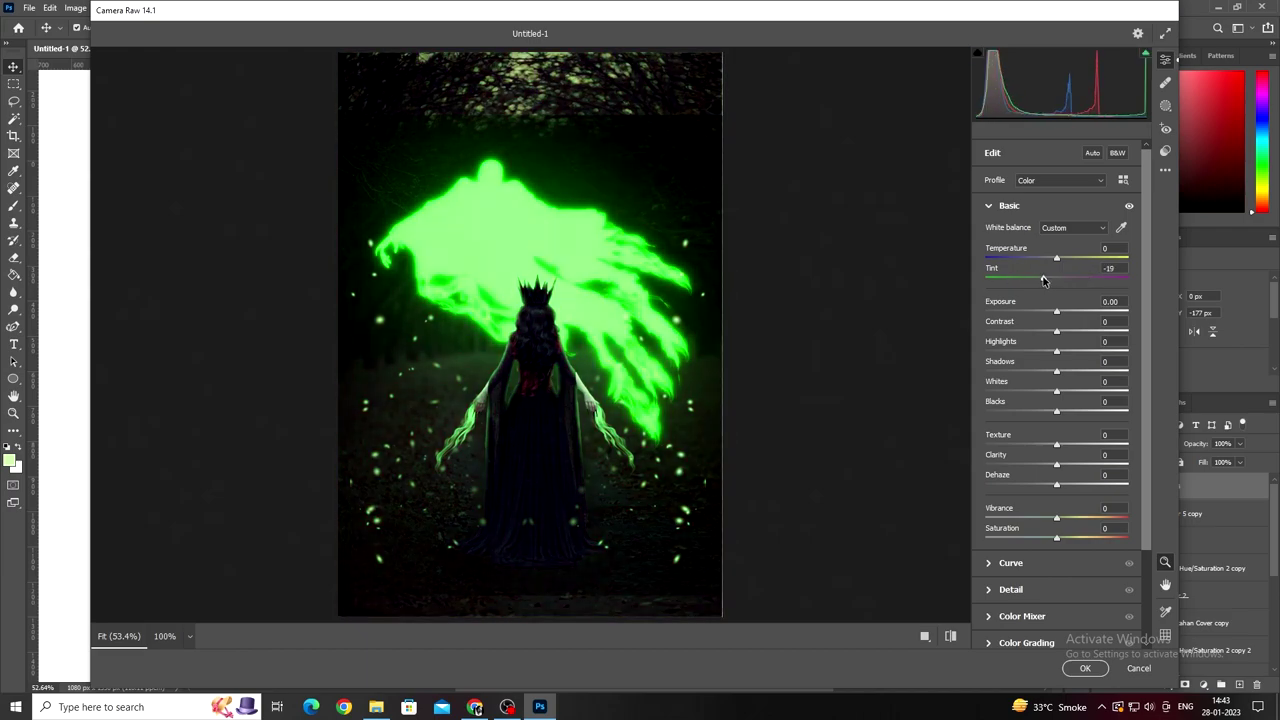
pyautogui.moveTo(1033, 280)
pyautogui.mouseDown()
pyautogui.moveTo(1047, 267)
pyautogui.moveTo(1113, 270)
pyautogui.moveTo(951, 271)
pyautogui.moveTo(1046, 265)
pyautogui.mouseUp()
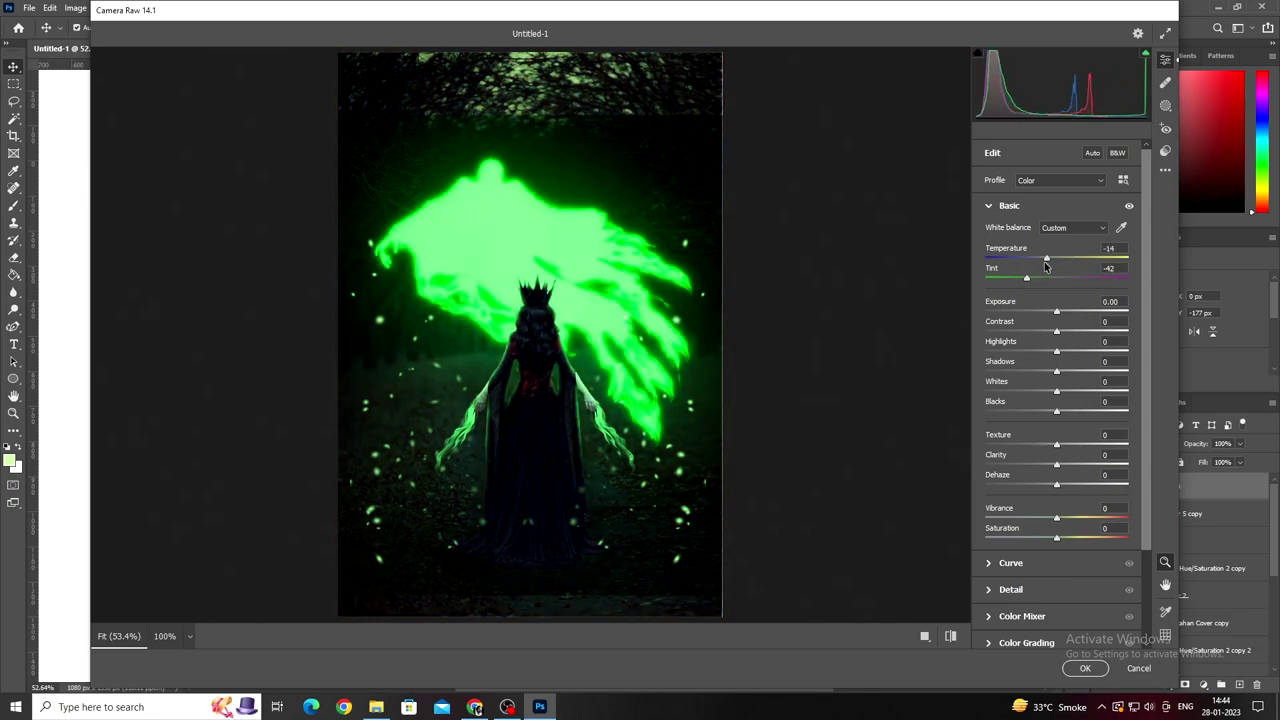
pyautogui.moveTo(1057, 311)
pyautogui.mouseDown()
pyautogui.moveTo(1040, 308)
pyautogui.moveTo(1075, 310)
pyautogui.moveTo(1045, 310)
pyautogui.moveTo(1058, 313)
pyautogui.moveTo(1055, 375)
pyautogui.moveTo(1128, 391)
pyautogui.moveTo(1073, 392)
pyautogui.mouseUp()
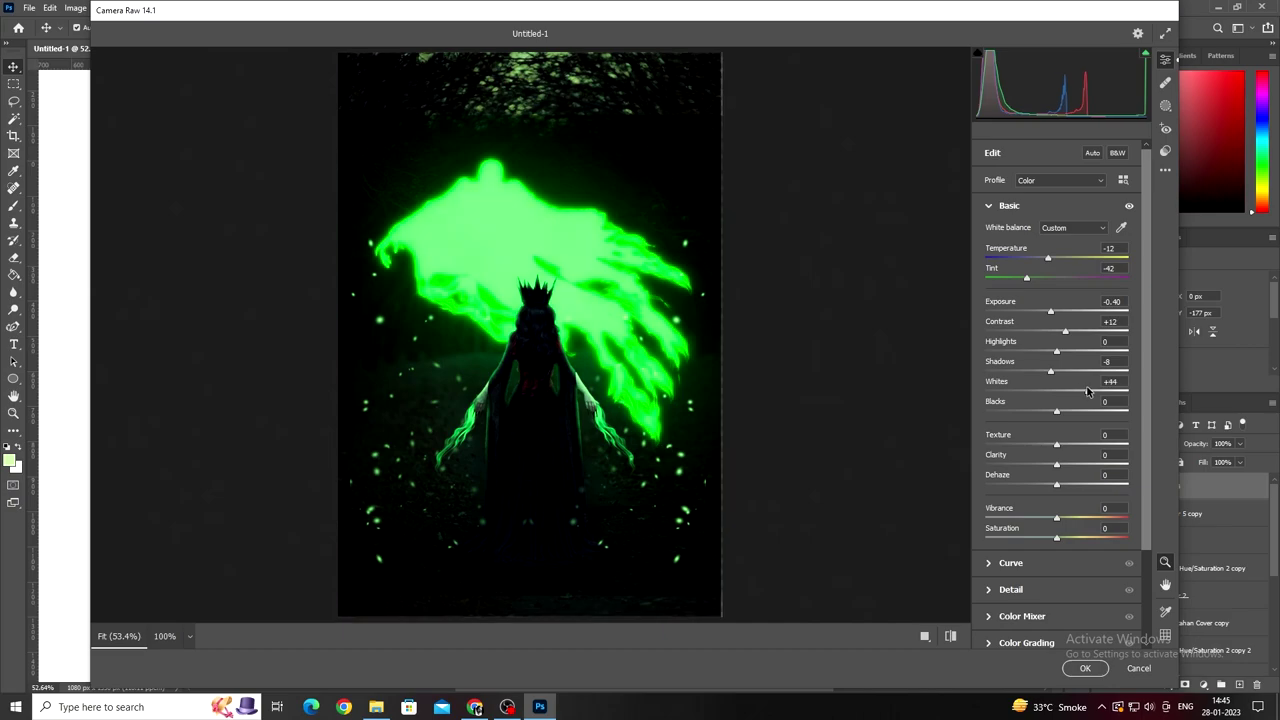
pyautogui.moveTo(1030, 412); pyautogui.dragTo(1057, 416)
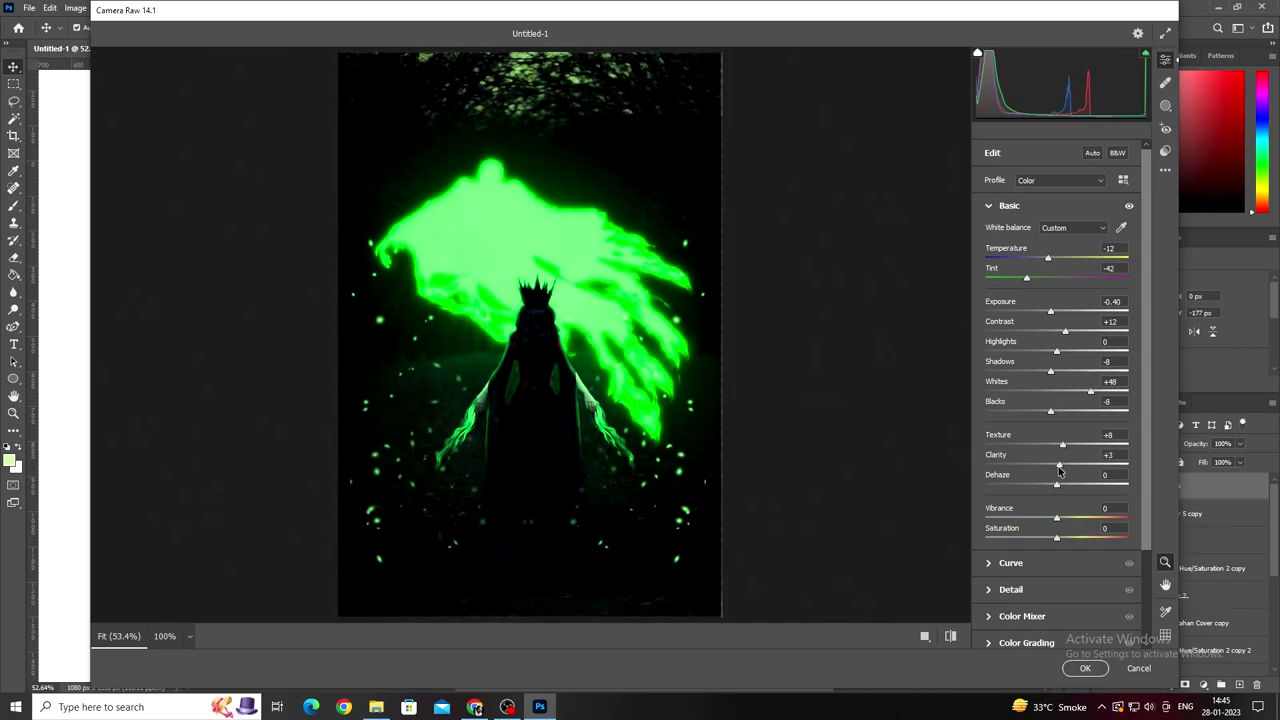
pyautogui.moveTo(1059, 470)
pyautogui.mouseDown()
pyautogui.moveTo(1046, 488)
pyautogui.moveTo(1067, 488)
pyautogui.moveTo(1043, 519)
pyautogui.moveTo(1061, 524)
pyautogui.moveTo(1045, 539)
pyautogui.mouseUp()
pyautogui.moveTo(1058, 540)
pyautogui.mouseDown()
pyautogui.moveTo(1035, 540)
pyautogui.moveTo(1058, 540)
pyautogui.mouseUp()
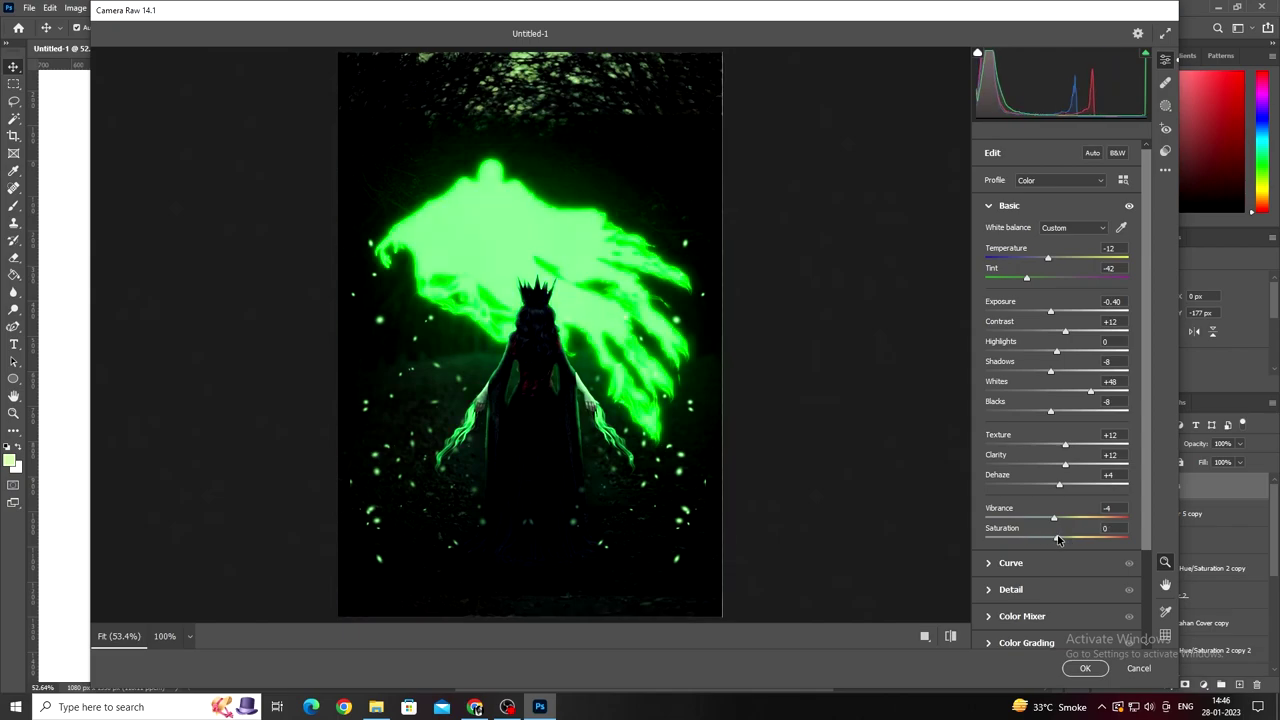
# Step: Darken the midtones with a custom point curve and apply the Camera Raw filter
pyautogui.click(991, 563)
pyautogui.moveTo(1061, 342); pyautogui.dragTo(1061, 349)
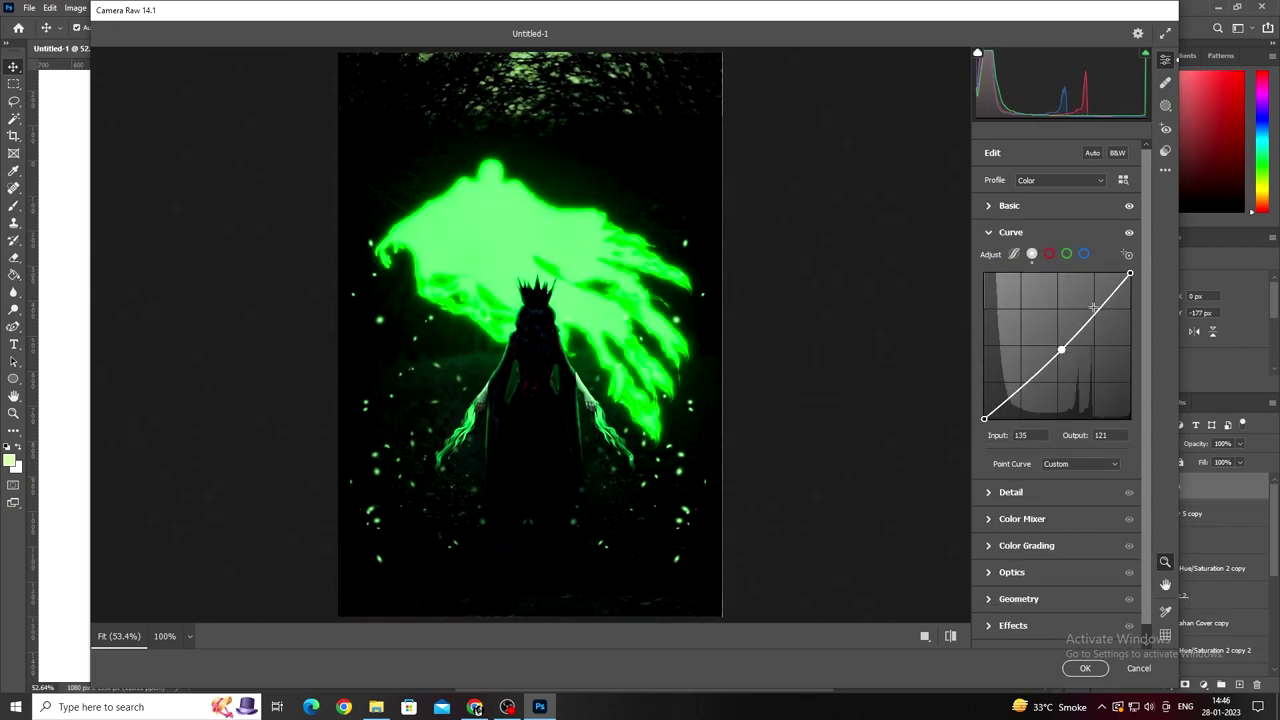
pyautogui.moveTo(1109, 292); pyautogui.dragTo(1109, 306)
pyautogui.click(1085, 668)
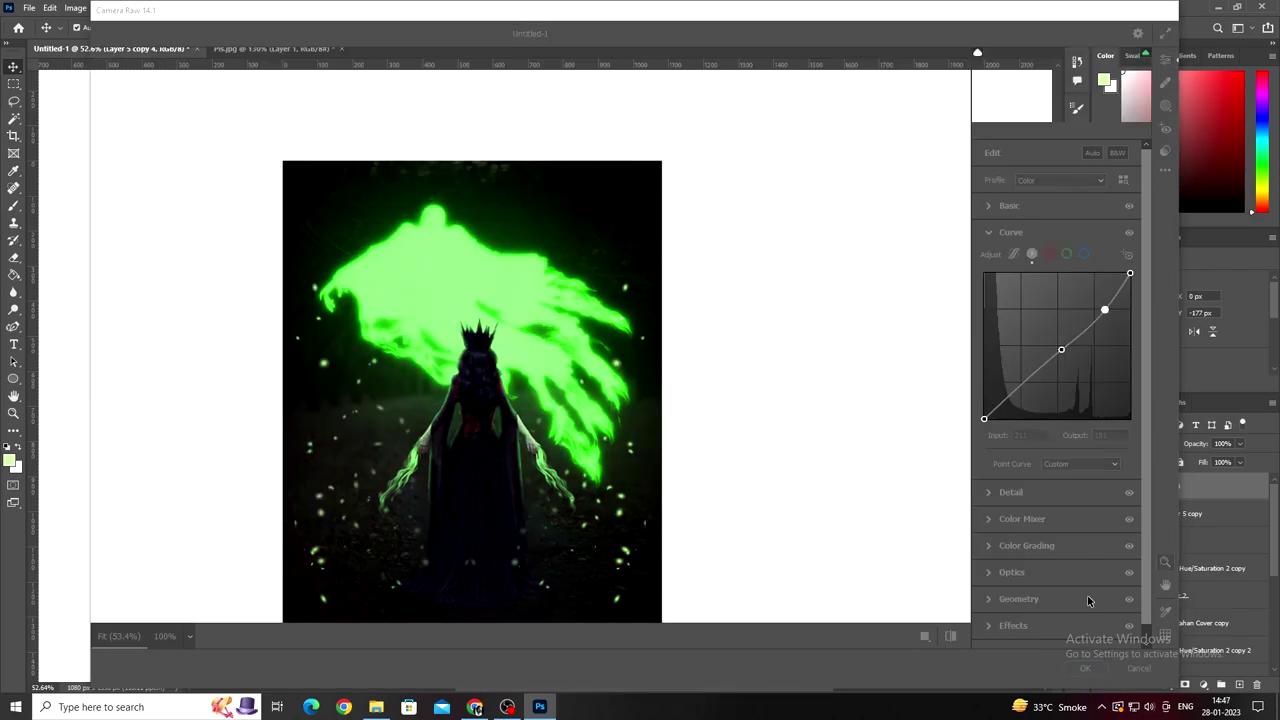
# Step: Reopen Camera Raw and colour-grade midtones and shadows toward teal blue with Blending 0
pyautogui.scroll(3, 481, 457)
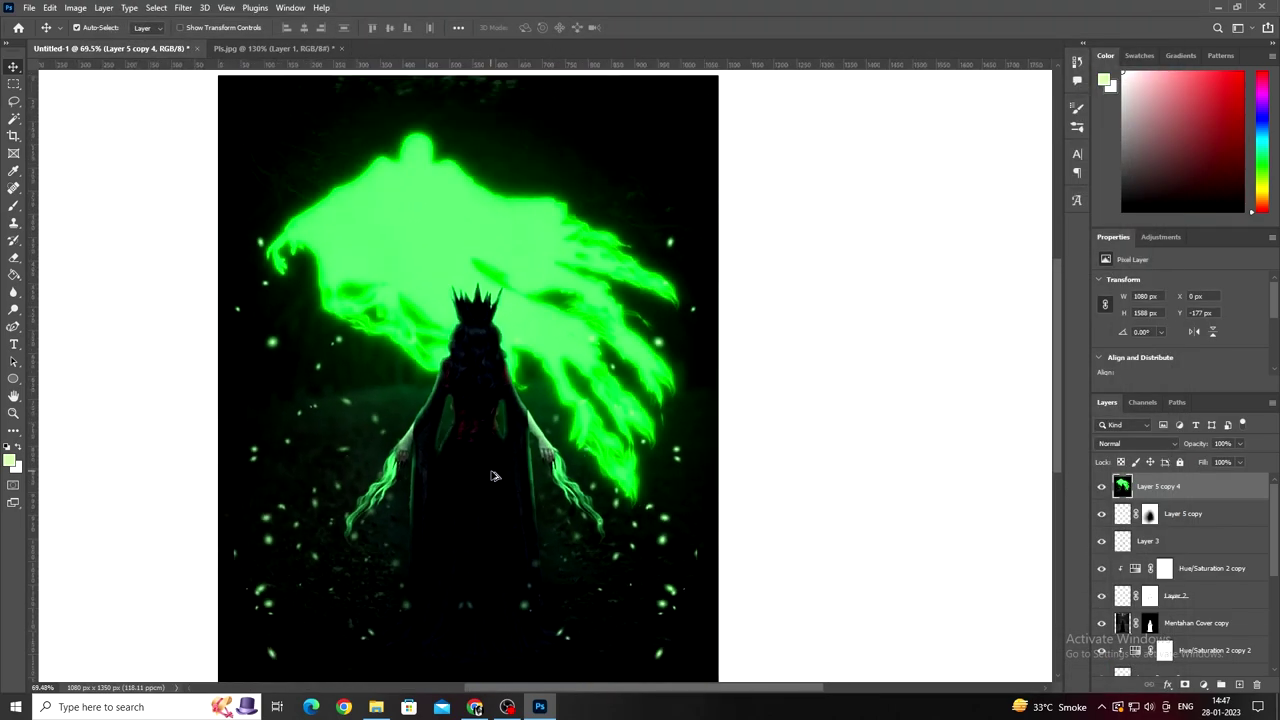
pyautogui.click(183, 8)
pyautogui.press('Escape')
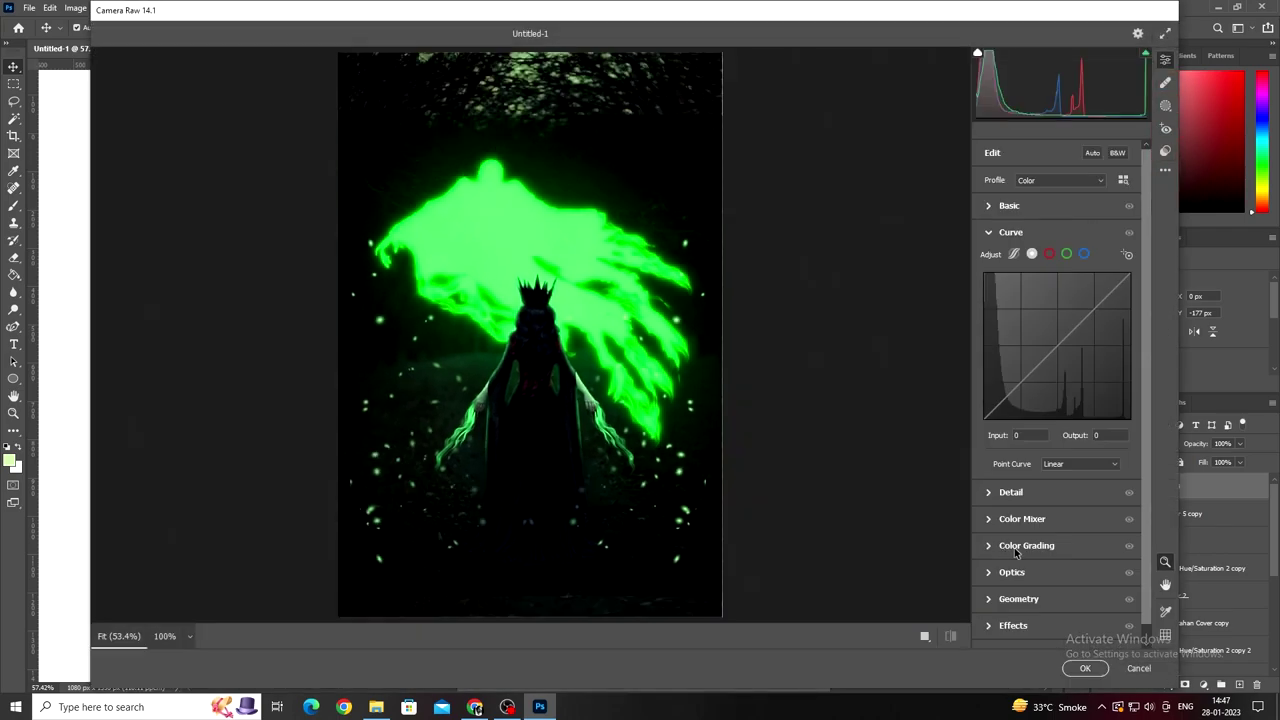
pyautogui.click(1034, 537)
pyautogui.moveTo(1056, 403)
pyautogui.mouseDown()
pyautogui.moveTo(1031, 397)
pyautogui.moveTo(1067, 427)
pyautogui.moveTo(1056, 404)
pyautogui.mouseUp()
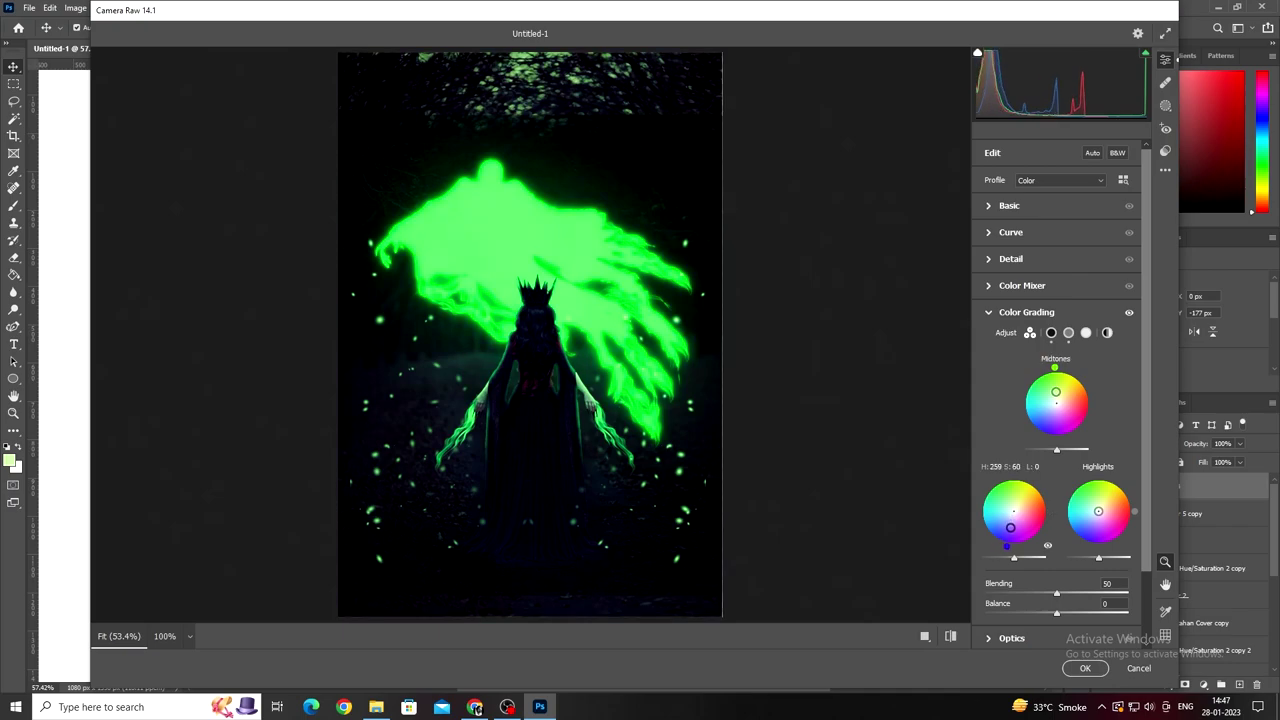
pyautogui.moveTo(1010, 528)
pyautogui.mouseDown()
pyautogui.moveTo(999, 525)
pyautogui.moveTo(1082, 532)
pyautogui.mouseUp()
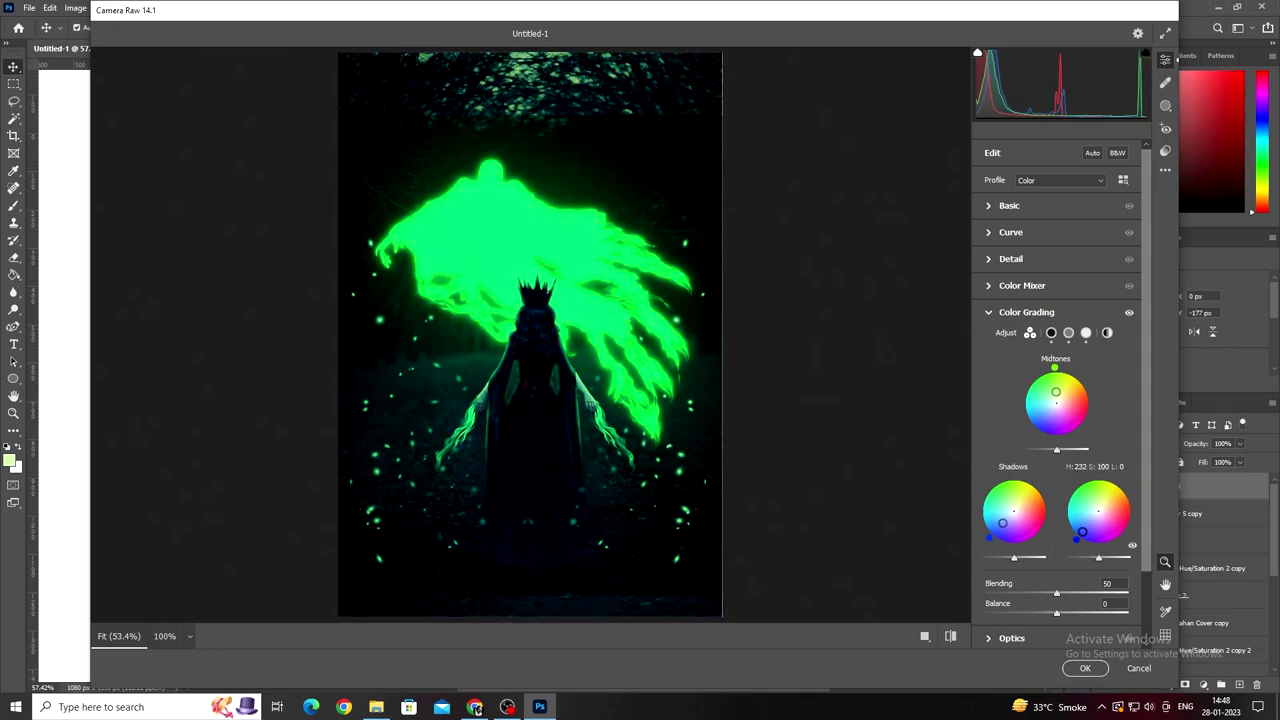
pyautogui.scroll(-2, 1066, 583)
pyautogui.moveTo(1020, 513); pyautogui.dragTo(985, 512)
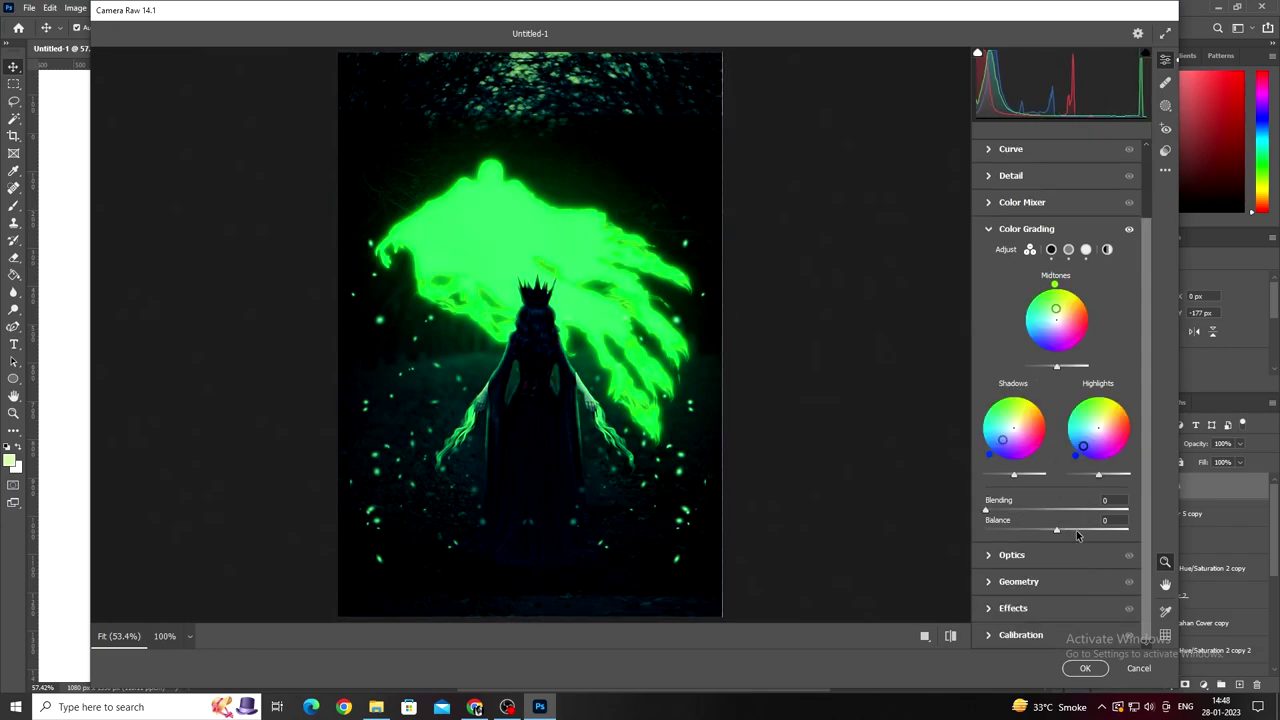
# Step: Apply the blue grade, then toggle the top layer's visibility to compare, leaving it hidden
pyautogui.click(1070, 665)
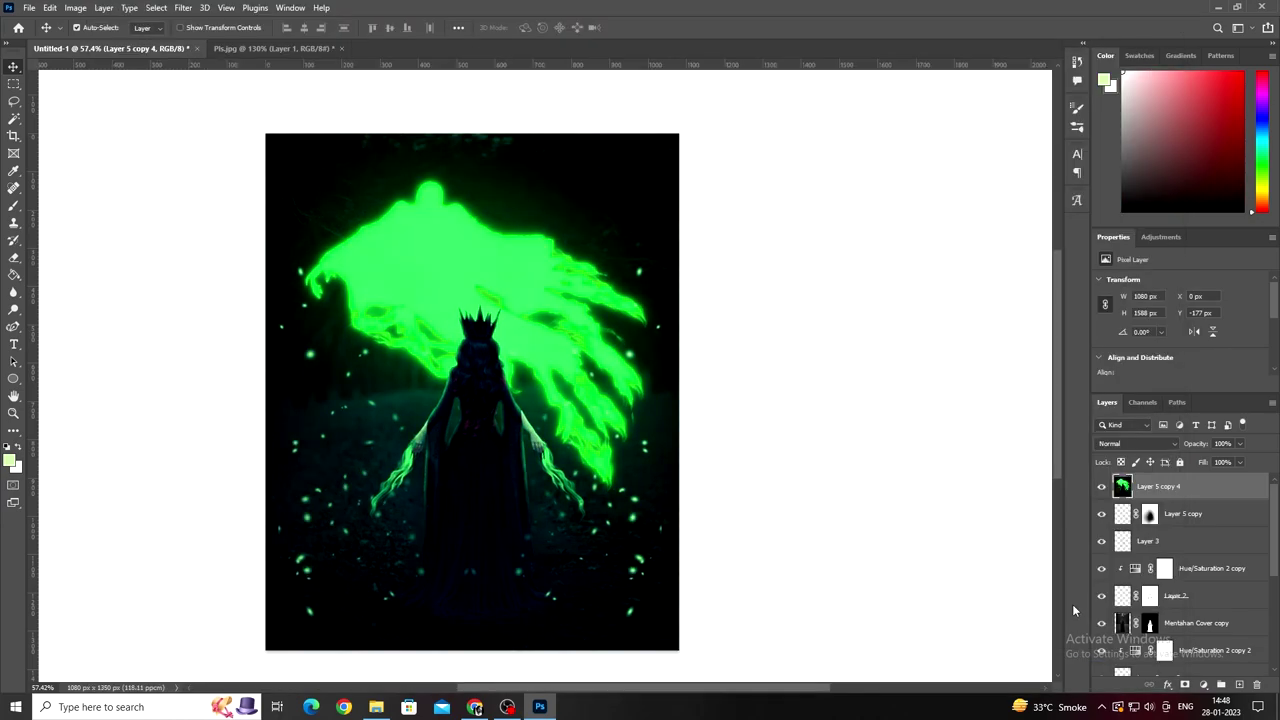
pyautogui.click(1101, 487)
pyautogui.click(1101, 487)
pyautogui.click(1101, 487)
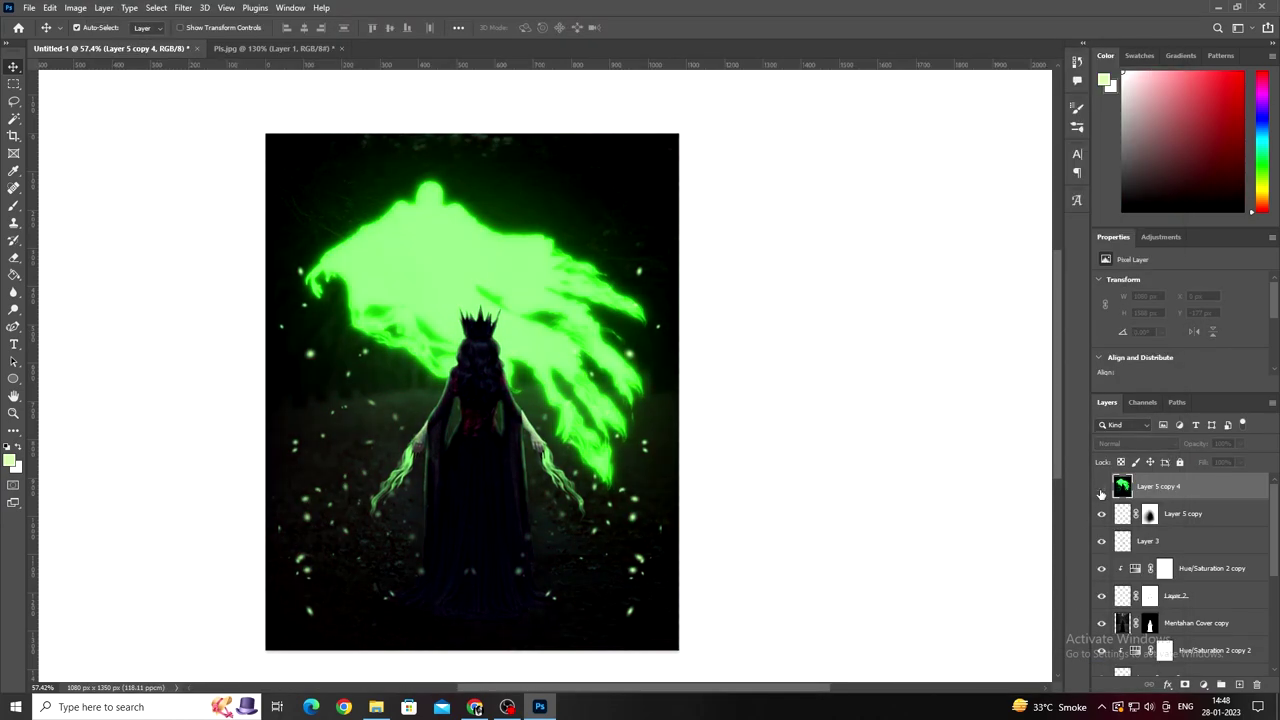